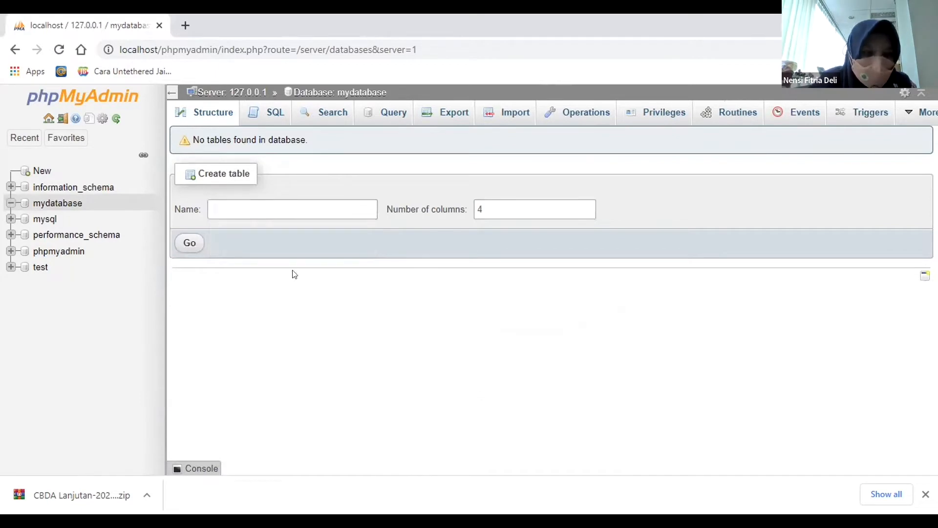
click(254, 210)
click(660, 404)
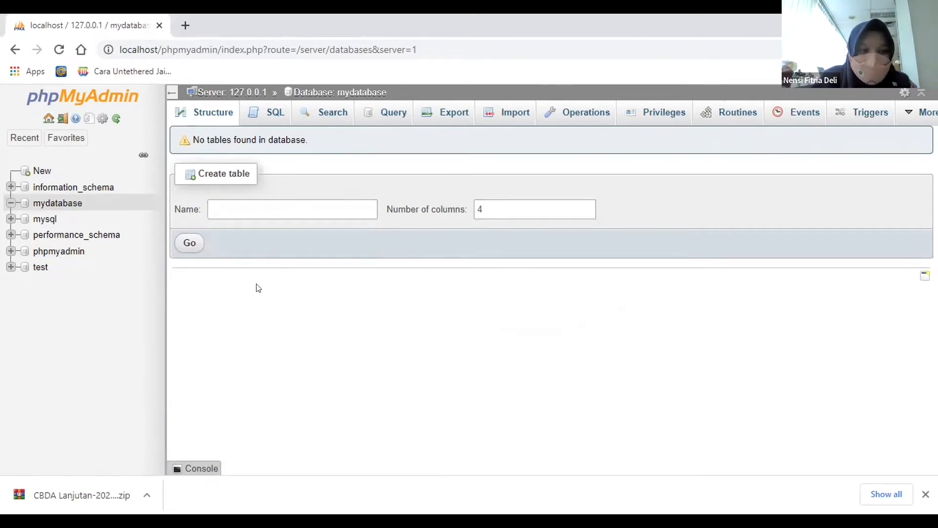
click(269, 207)
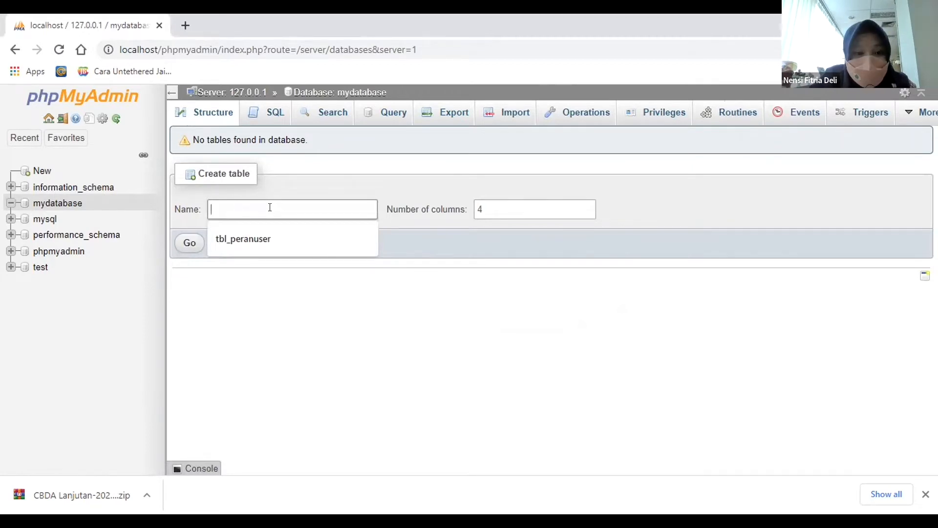
text(tb)
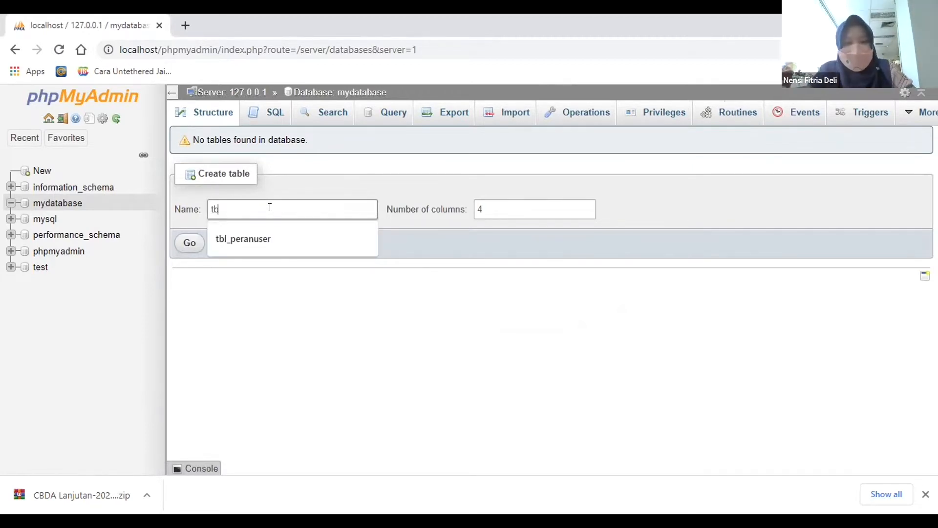
text(l_)
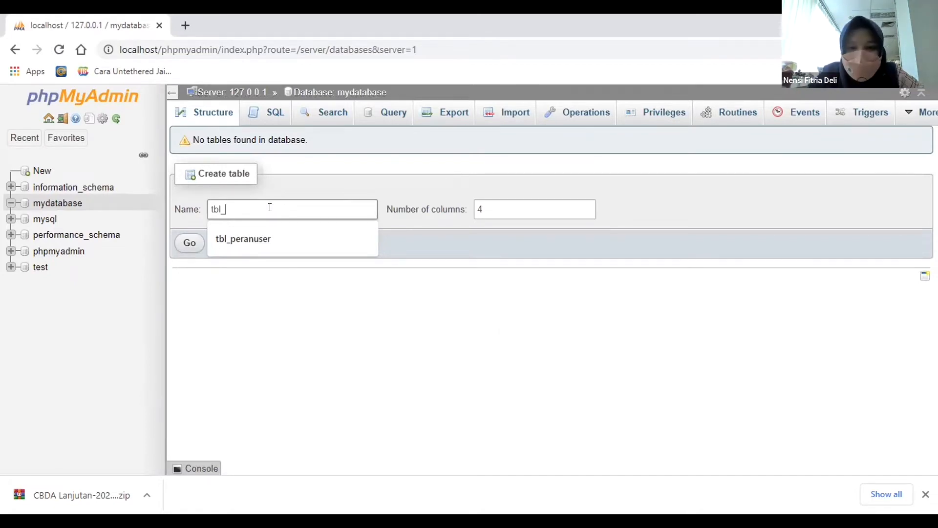
key(BackSpace)
key(BackSpace)
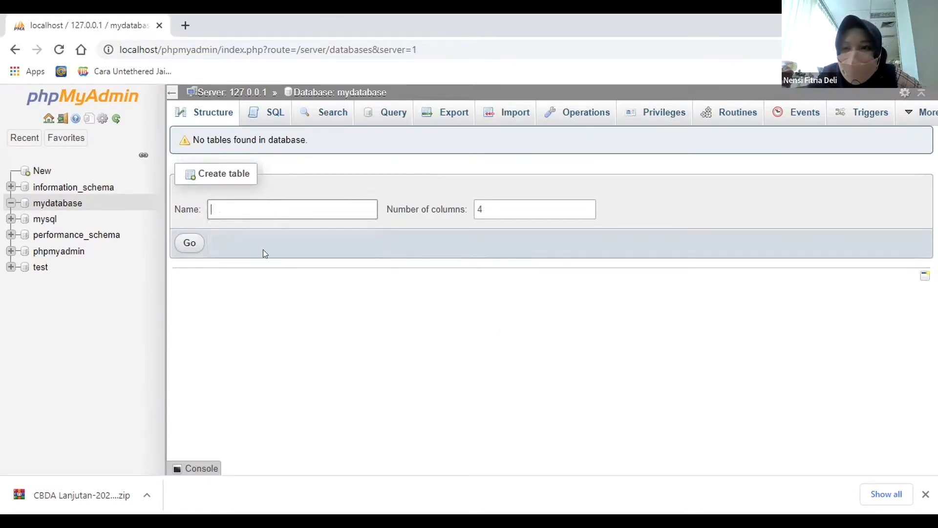
Name the new table berita_crawling, replace the default number of columns, and proceed to its column definitions.
text(berita_)
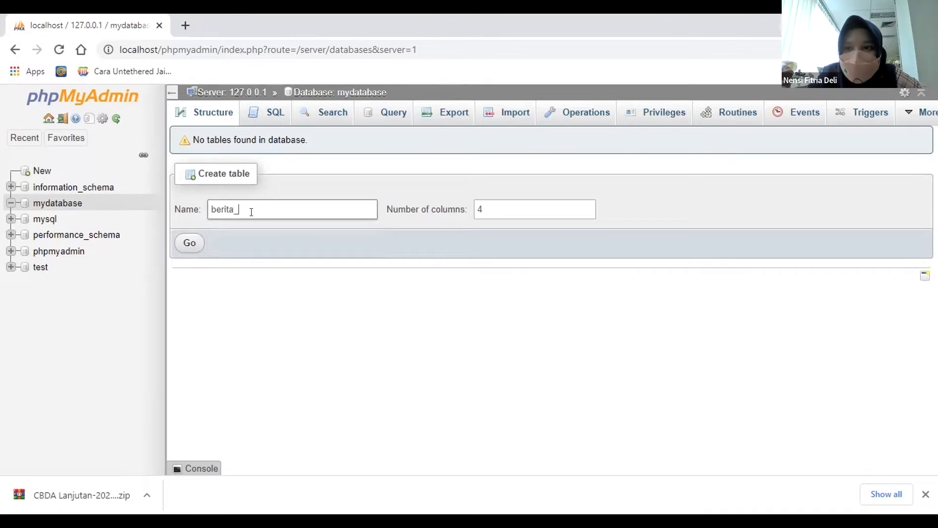
text(crawling)
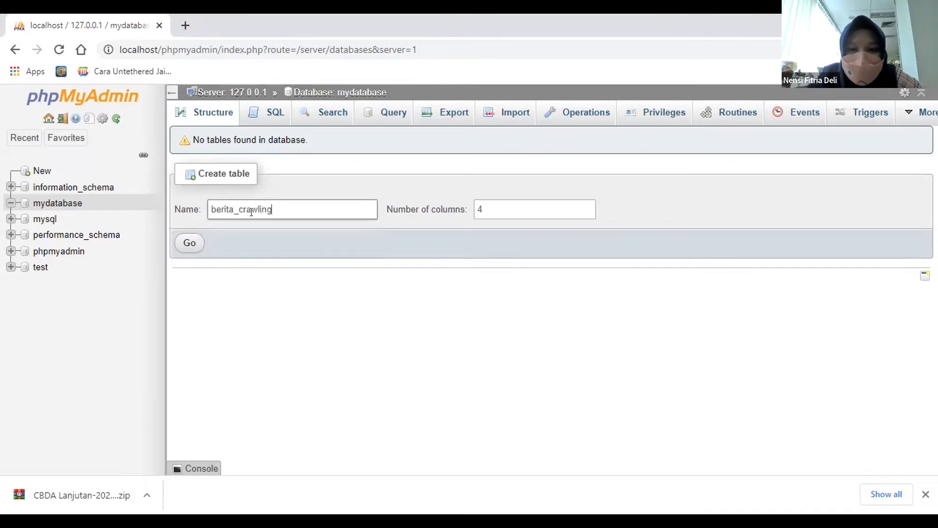
click(499, 207)
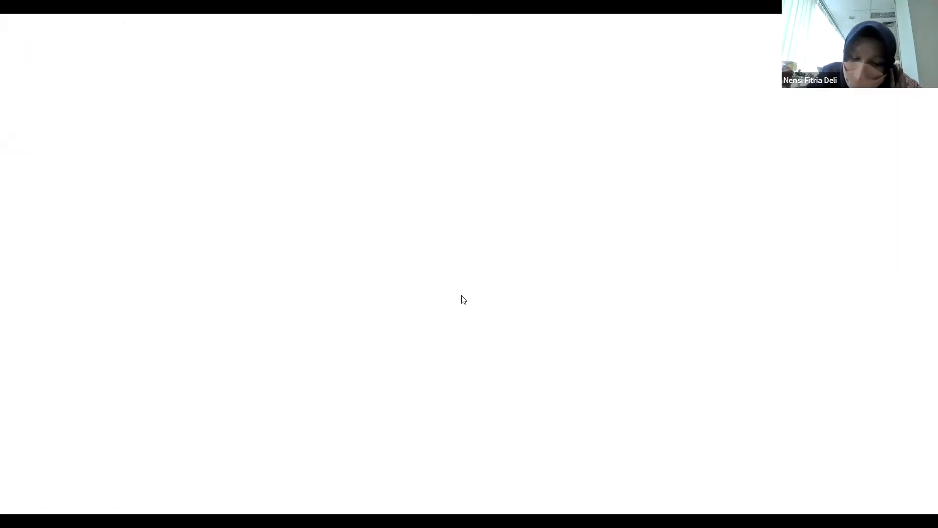
drag(491, 208, 402, 209)
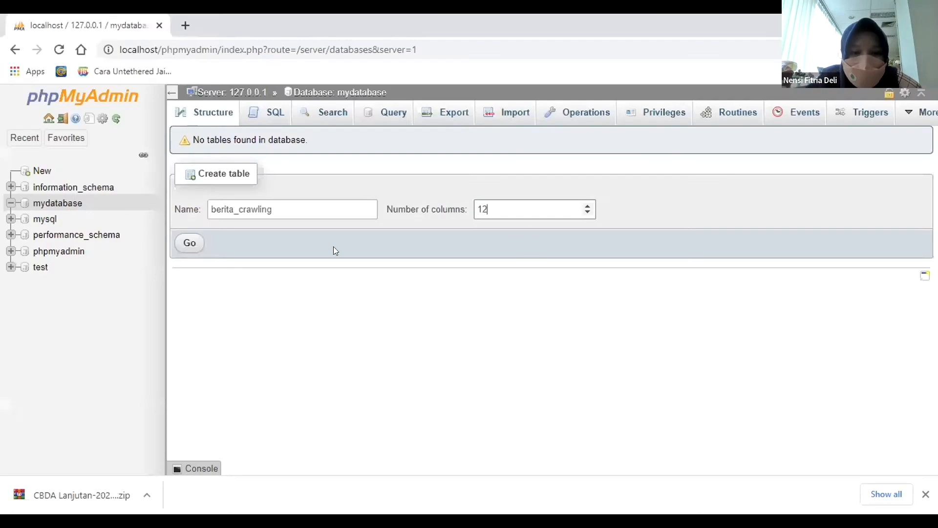
click(189, 243)
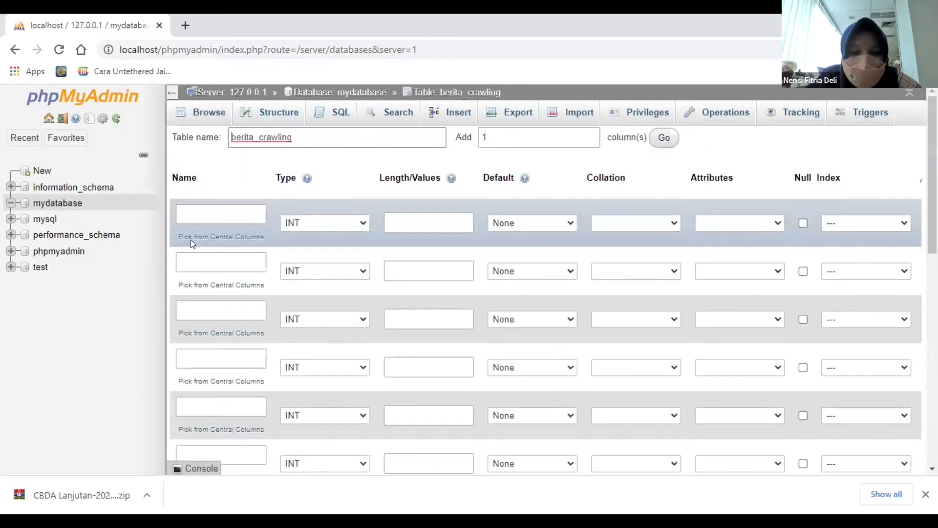
Define the first column as id with type VARCHAR and length 11.
click(227, 208)
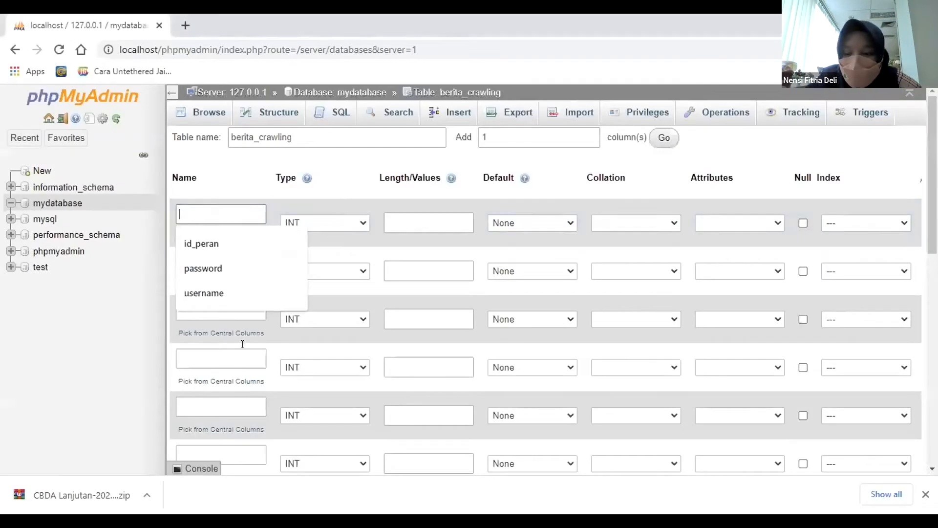
key(alt+Tab)
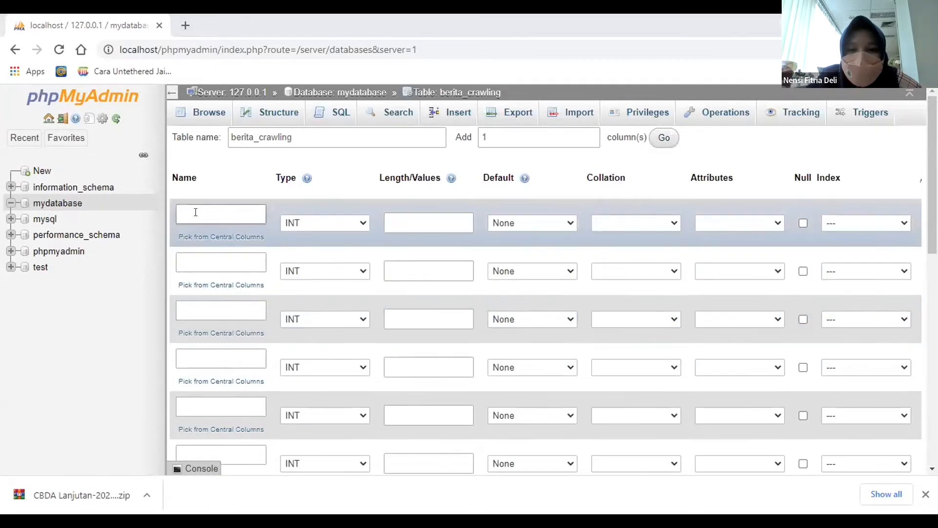
click(195, 211)
text(id)
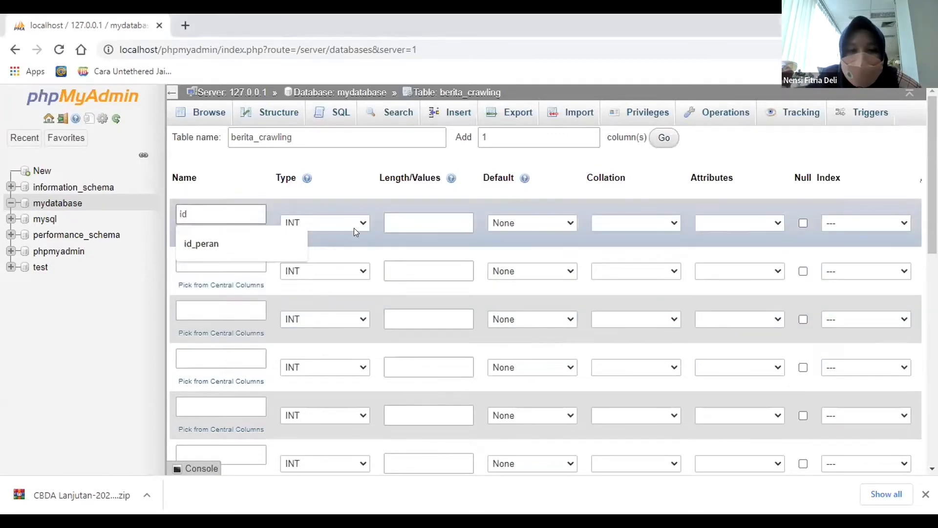
click(333, 225)
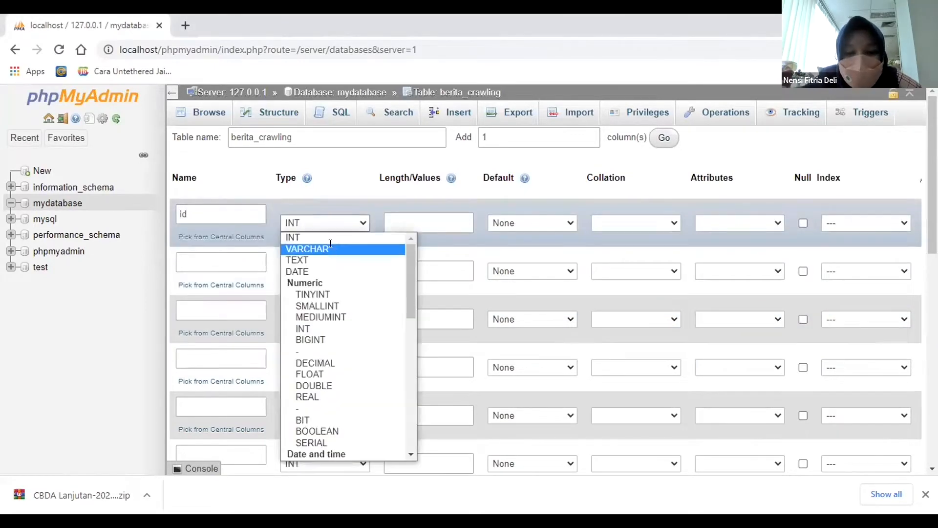
click(332, 246)
text(11)
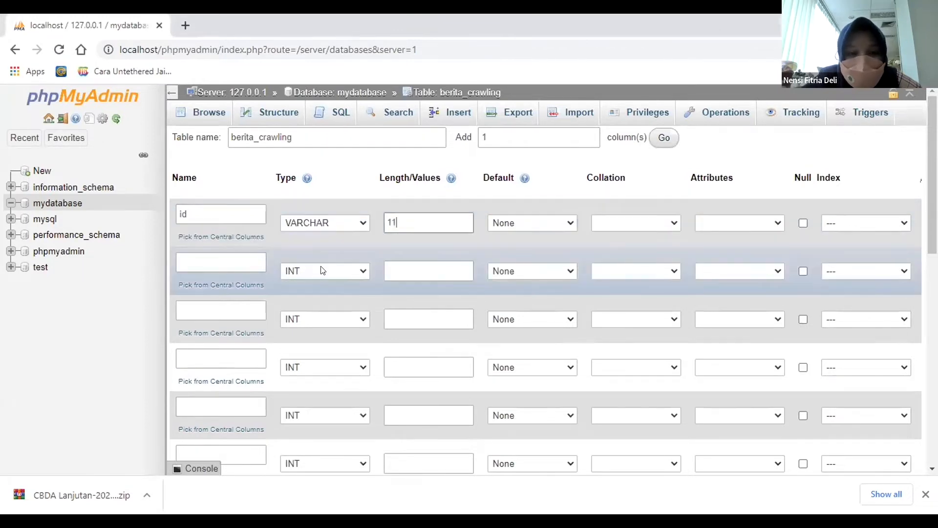
Name the second column source and change the first column's name to Id.
click(215, 263)
text(source)
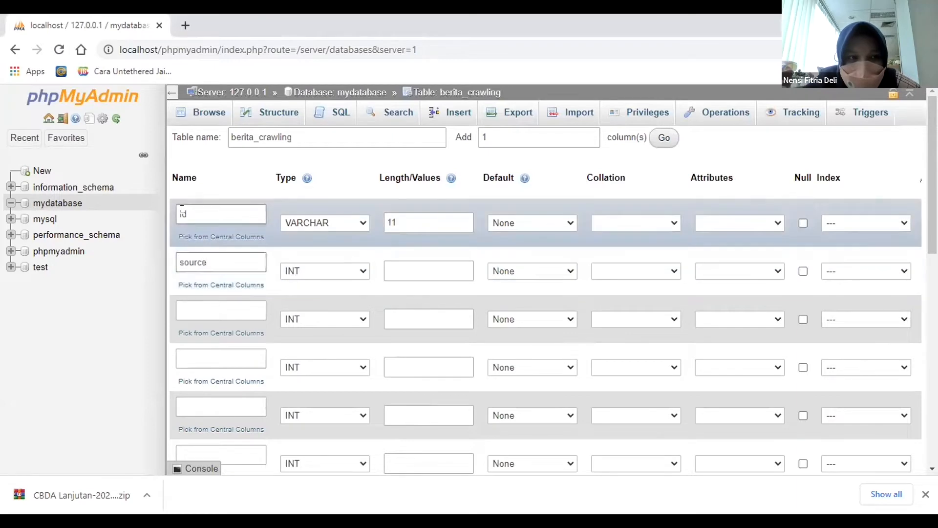
click(181, 211)
text(I)
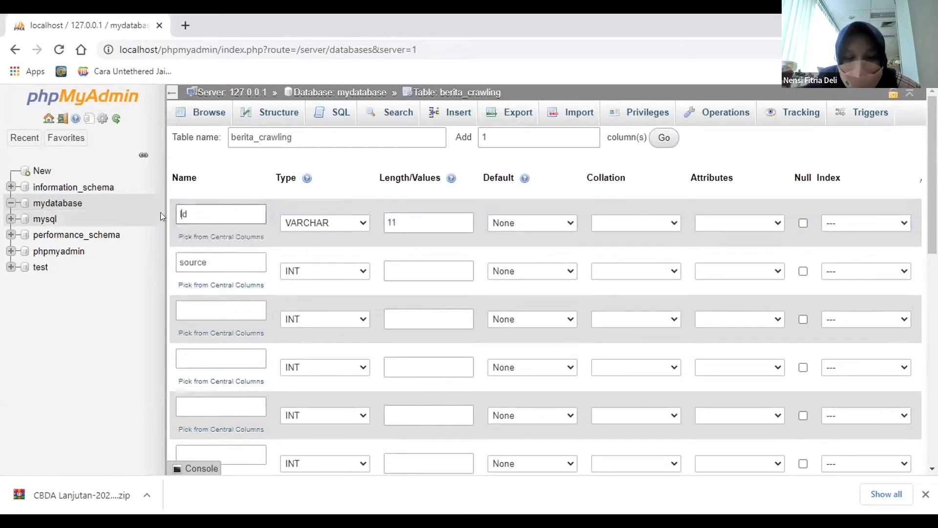
Capitalise the second column's name to Source and set its type to TEXT.
click(259, 262)
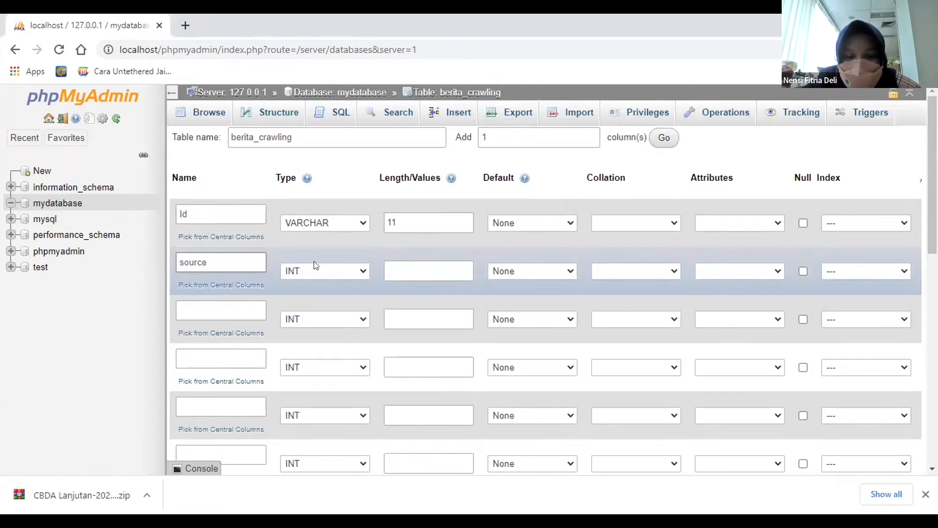
click(180, 262)
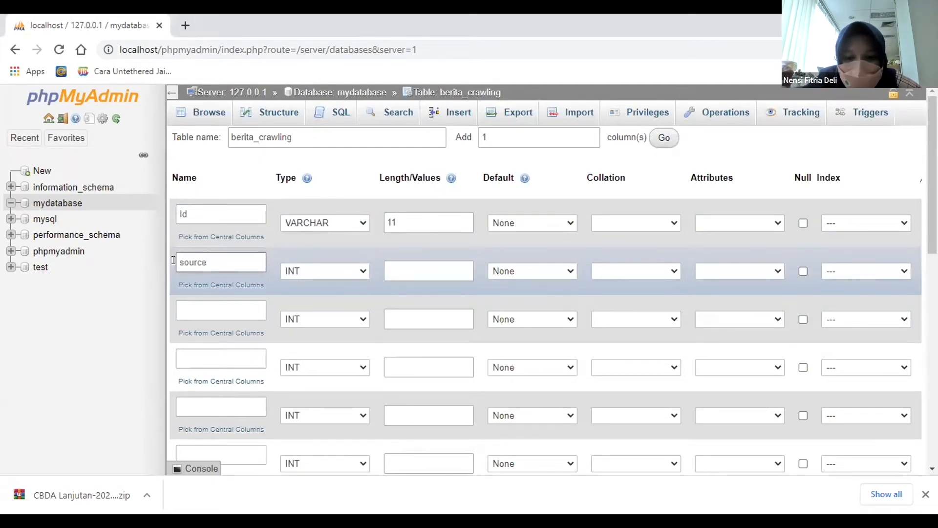
key(Delete)
text(S)
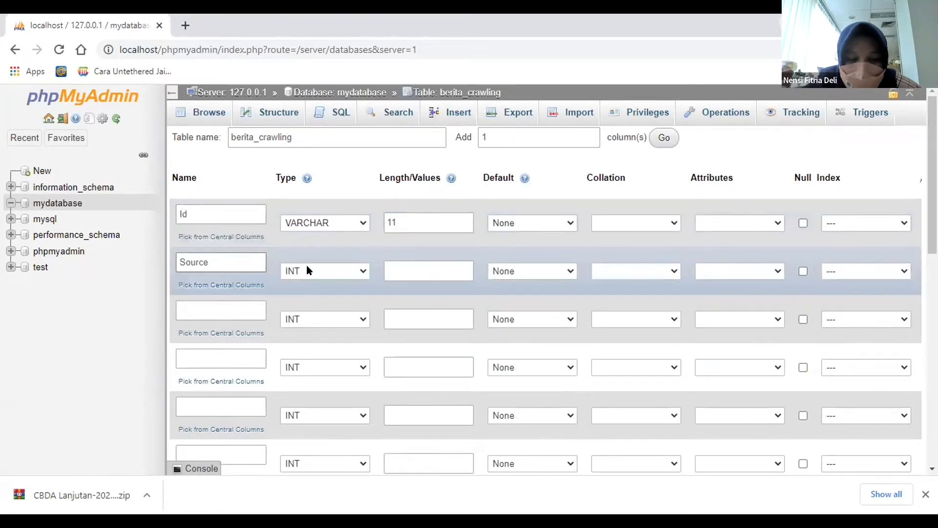
click(310, 272)
click(309, 306)
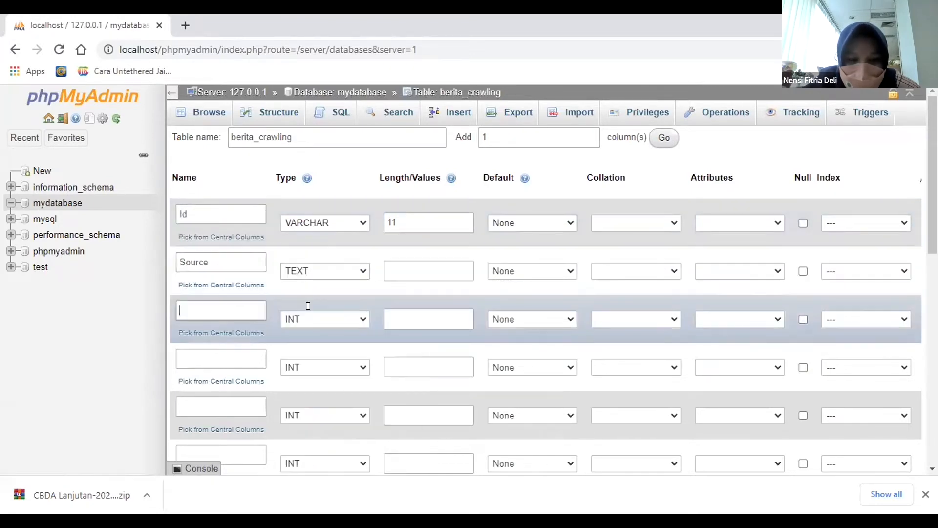
Define the third column as Kat with type VARCHAR and length 255.
text(Kat)
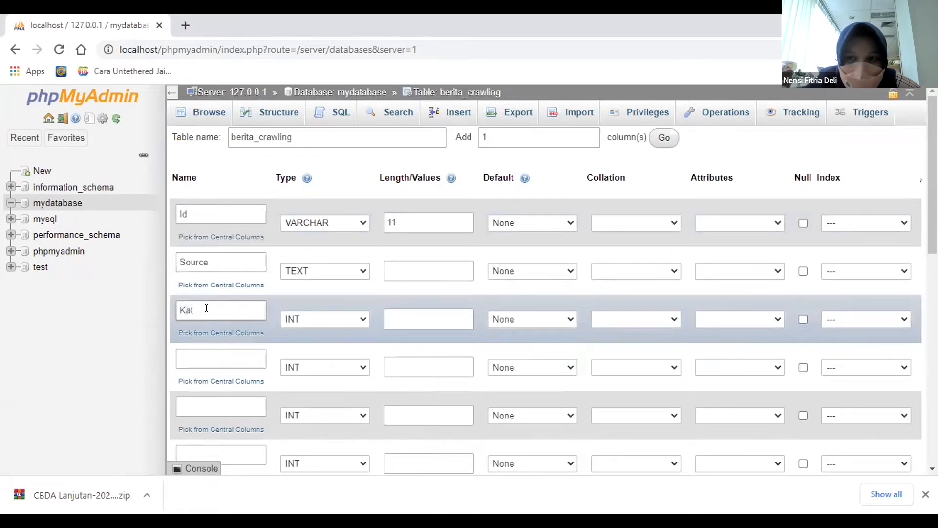
click(307, 317)
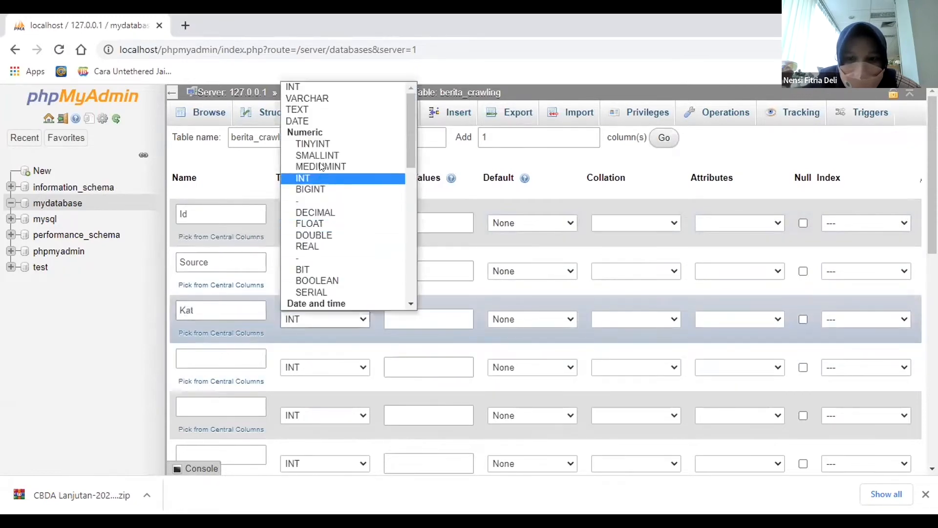
scroll(323, 244, down, 3)
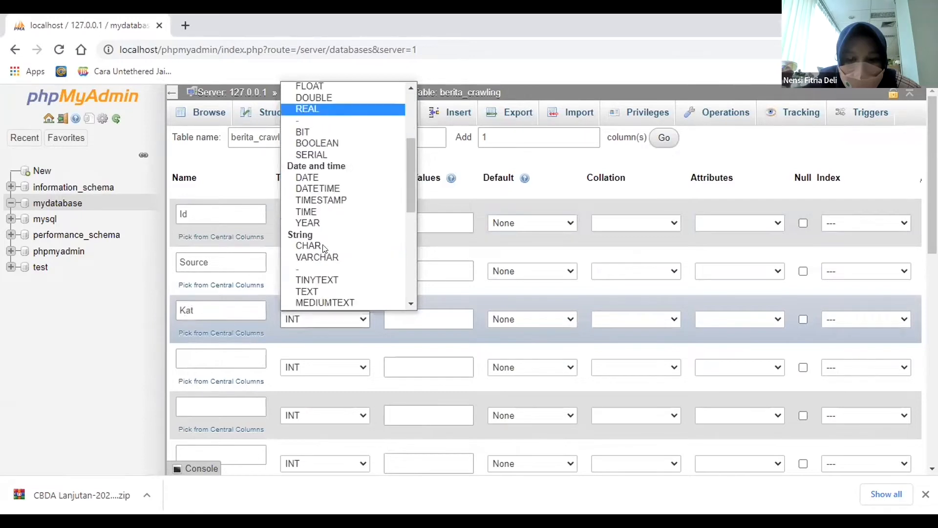
click(321, 257)
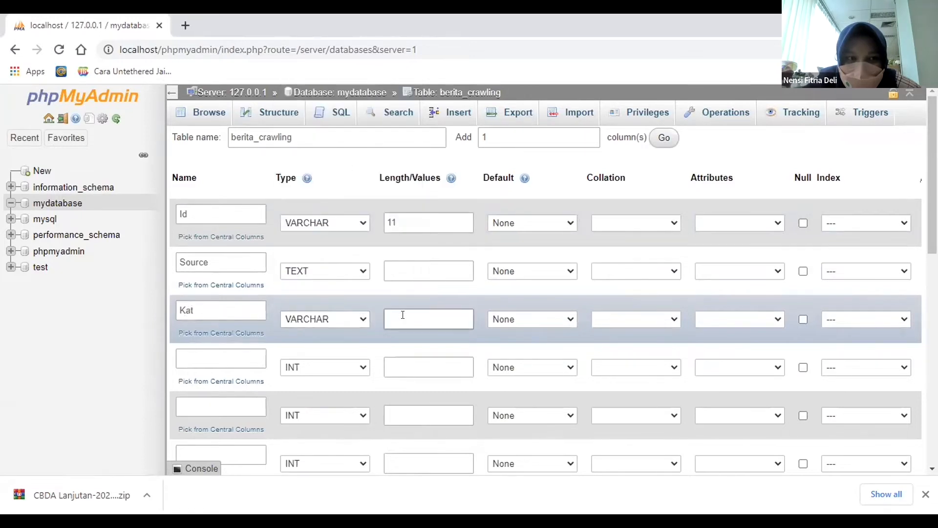
text(255)
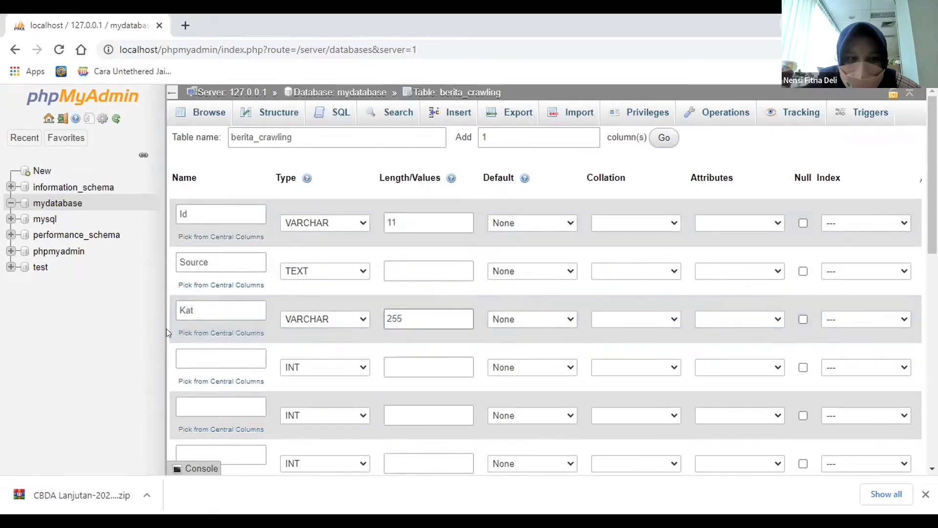
Name the fourth column Subkat, with only its first letter capitalised.
click(205, 354)
text(SubKat)
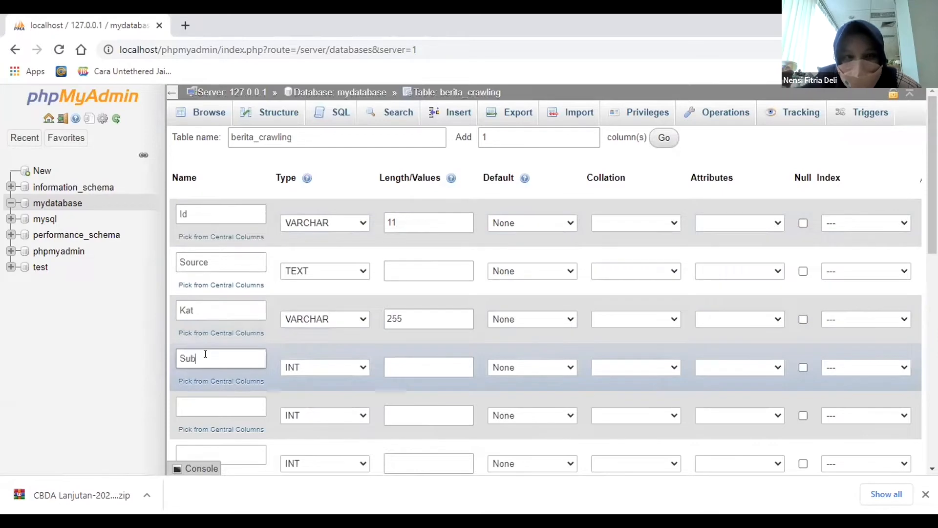
key(BackSpace)
key(BackSpace)
key(BackSpace)
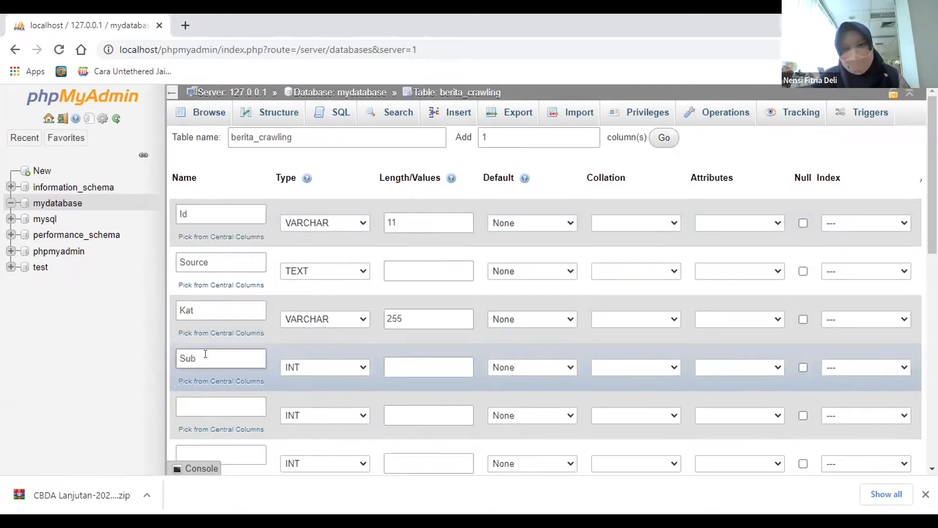
text(KAT)
key(BackSpace)
key(BackSpace)
key(BackSpace)
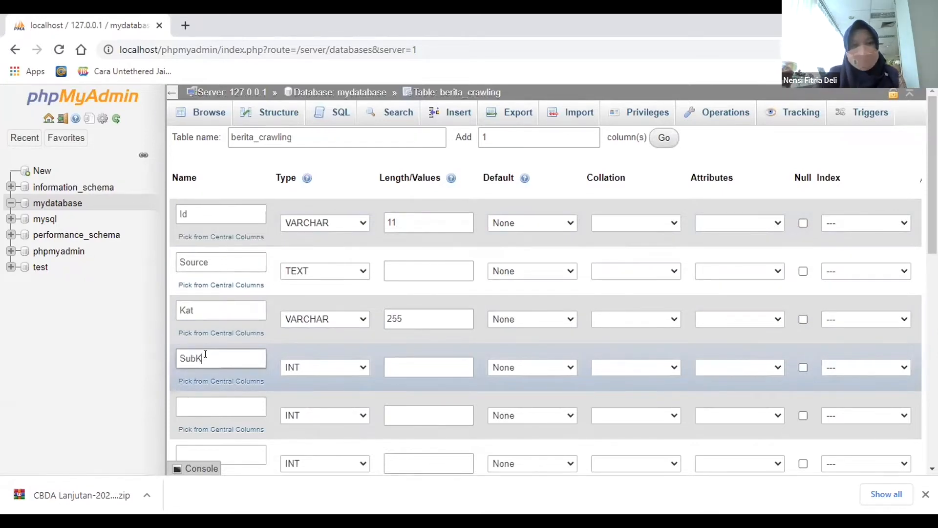
text(kat)
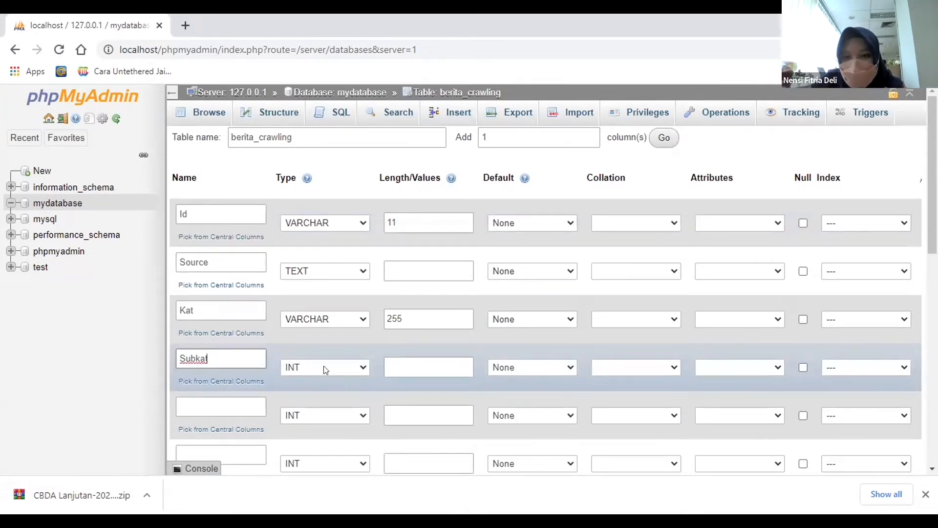
Set the Subkat column's type to VARCHAR with length 255.
click(325, 367)
click(310, 147)
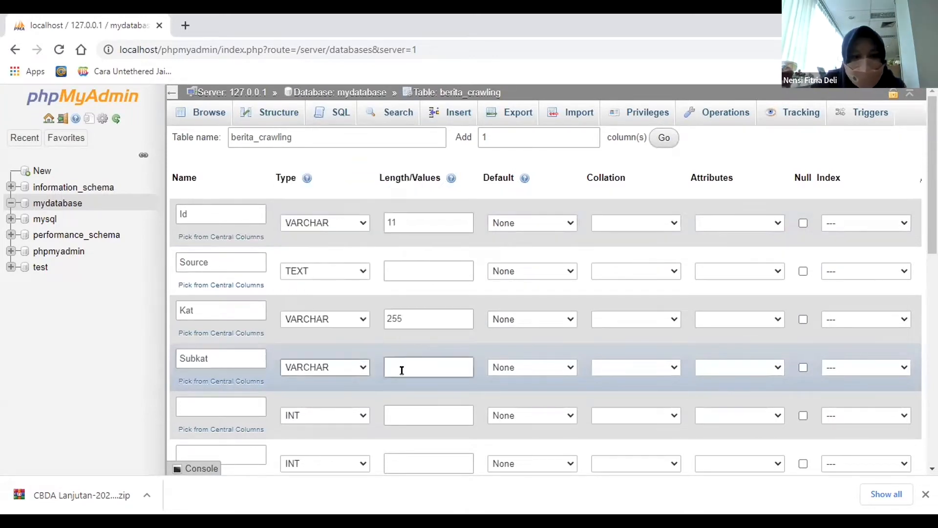
click(401, 366)
text(255)
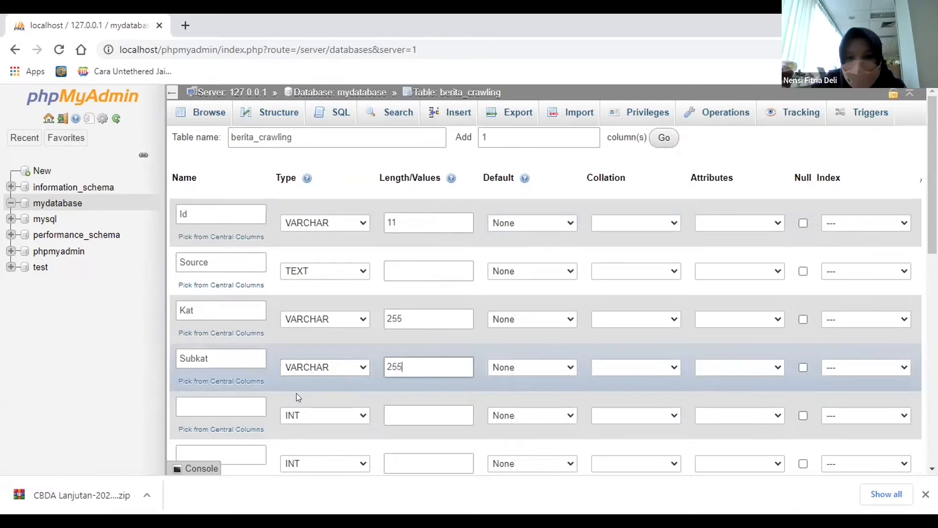
Define the fifth column as Kategori with type VARCHAR and length 255.
scroll(296, 392, down, 1)
click(217, 337)
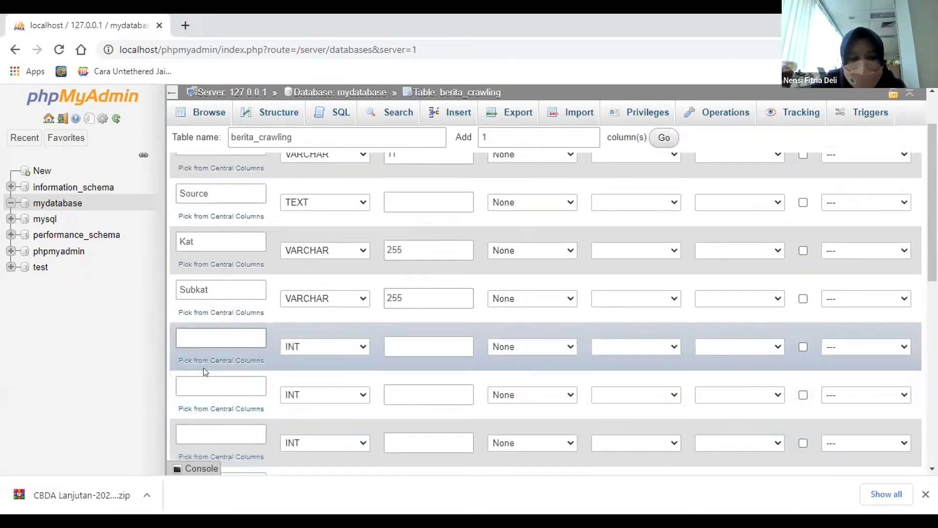
text(Kategori)
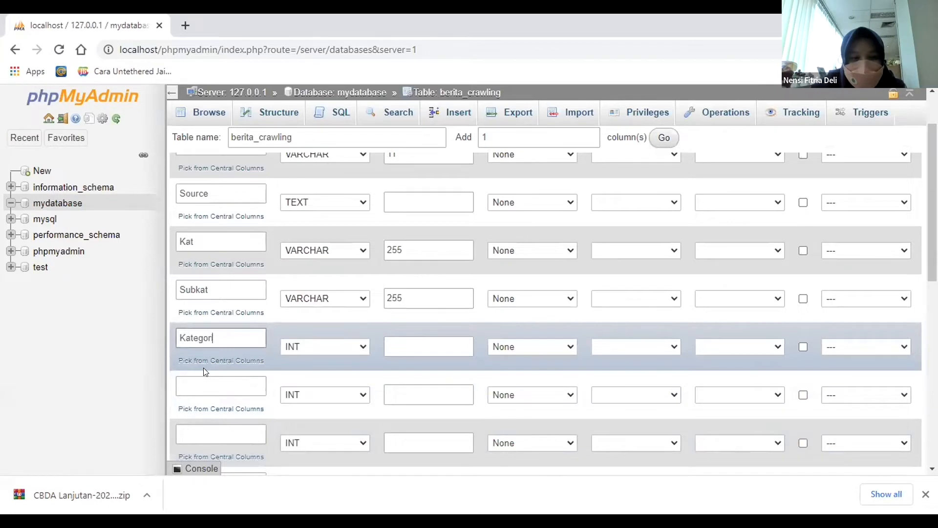
click(311, 346)
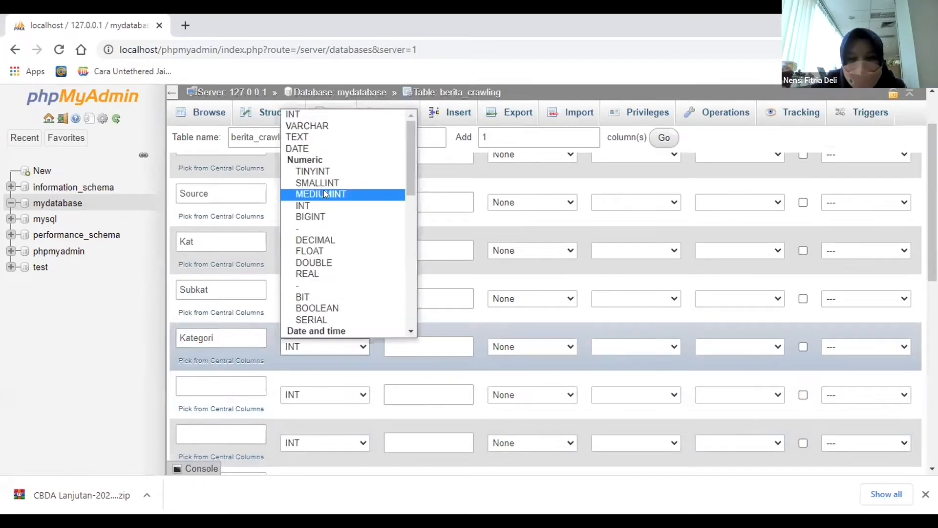
click(306, 123)
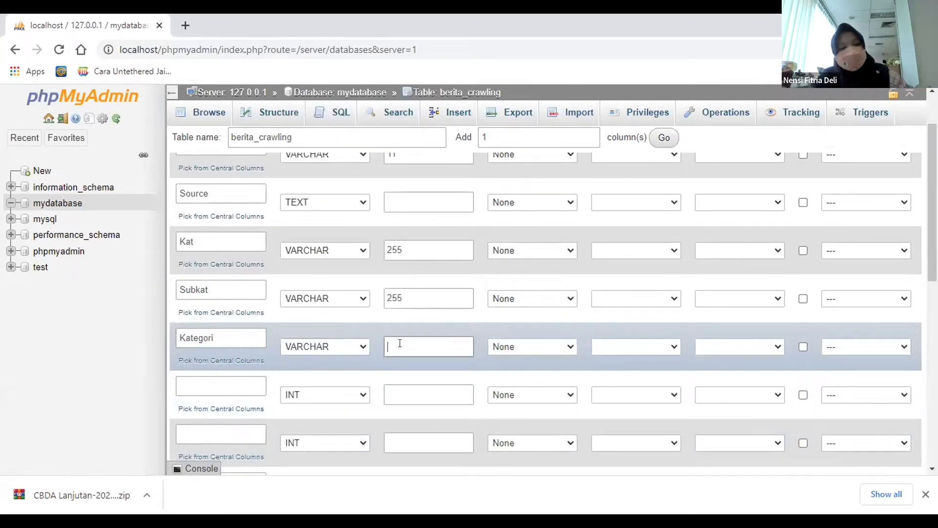
text(255)
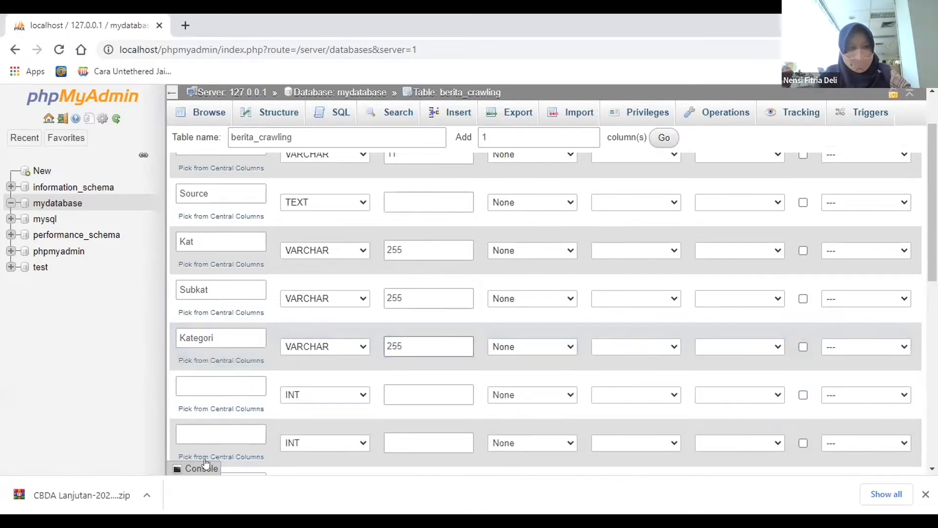
Name the sixth column Subkategori, with only its first letter capitalised.
click(206, 386)
text(SubKate)
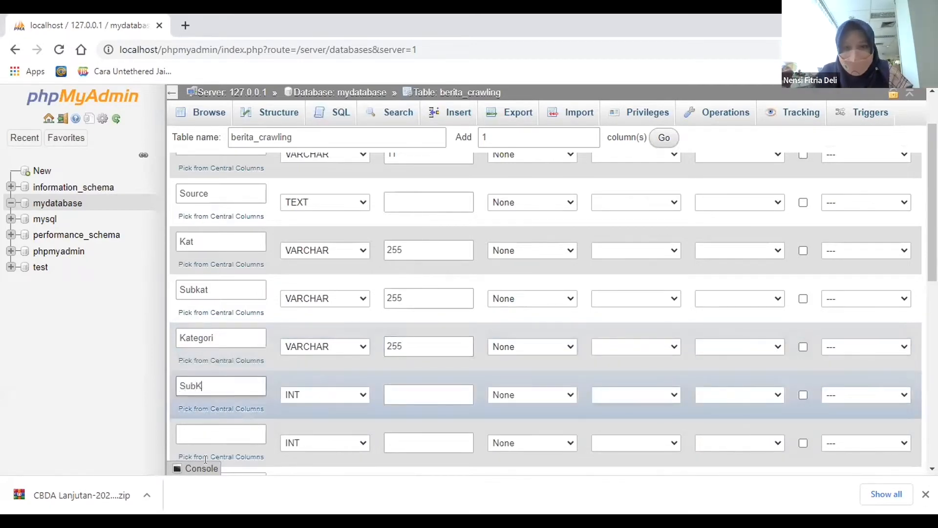
key(BackSpace)
key(BackSpace)
key(BackSpace)
text(ATE)
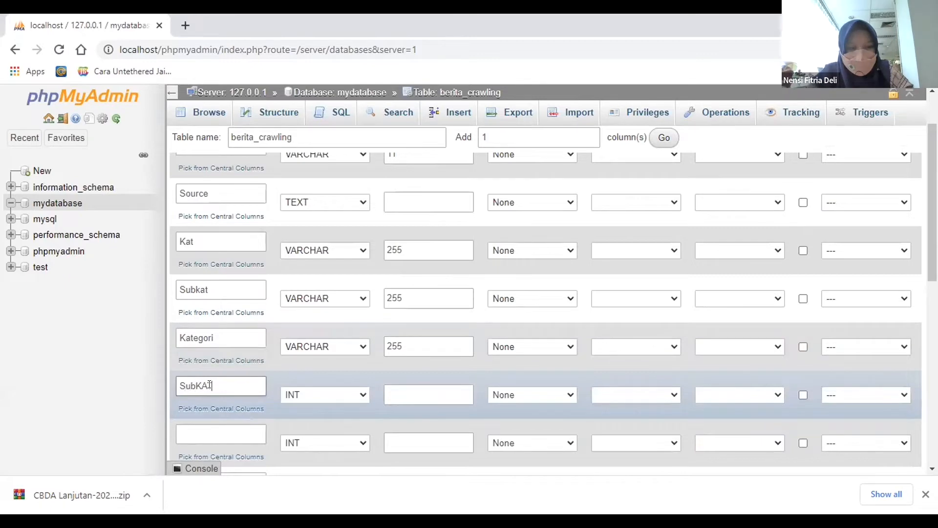
key(BackSpace)
key(BackSpace)
key(BackSpace)
key(BackSpace)
text(ka)
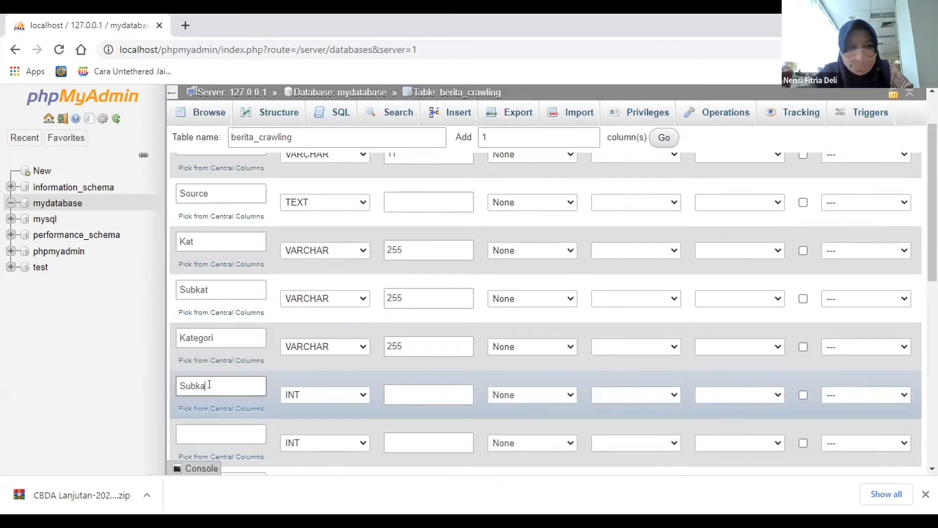
text(tegori)
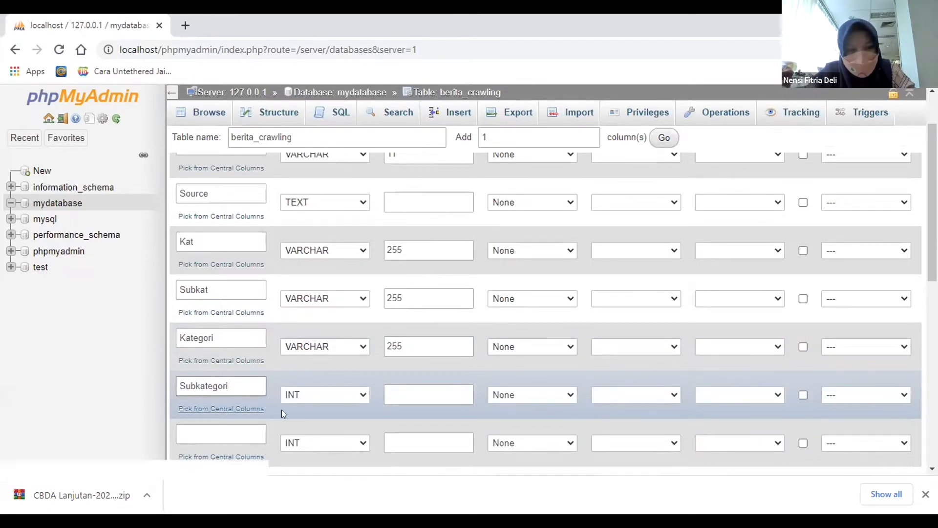
Set the Subkategori column's type to VARCHAR with length 255.
click(321, 396)
click(313, 173)
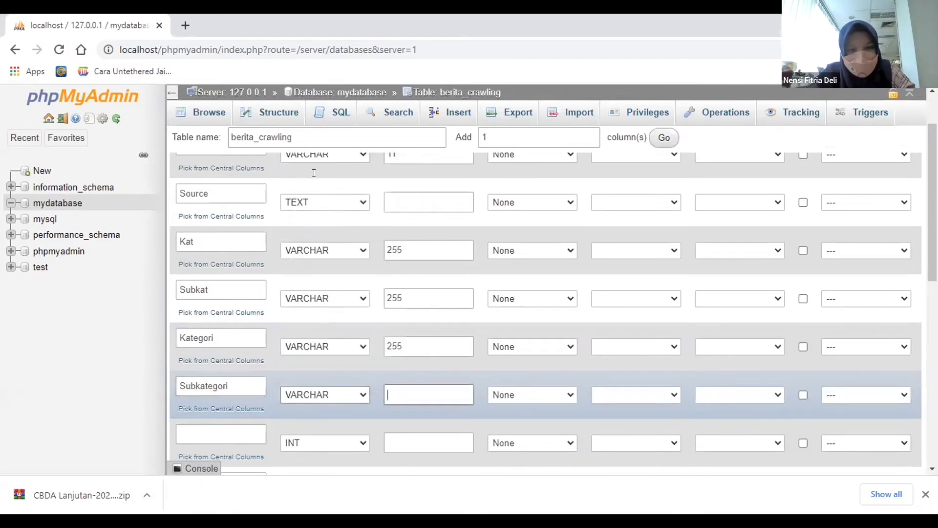
text(255)
Define the seventh column, below Subkategori, as Keyword with type TEXT.
scroll(230, 324, down, 3)
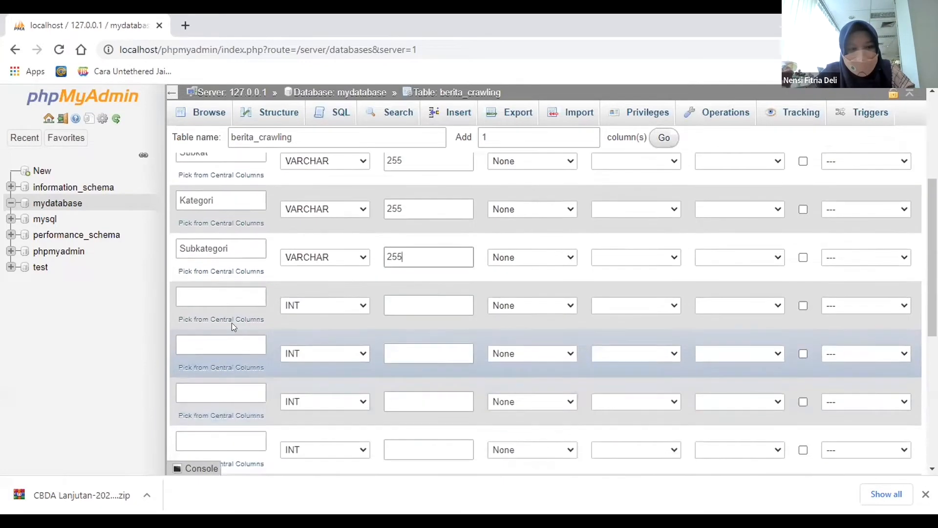
click(169, 296)
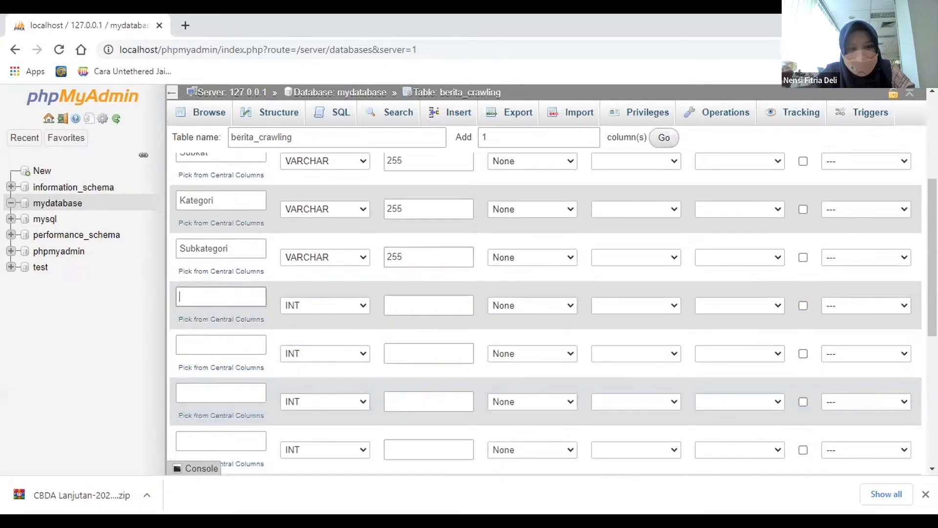
click(217, 288)
text(Keyword)
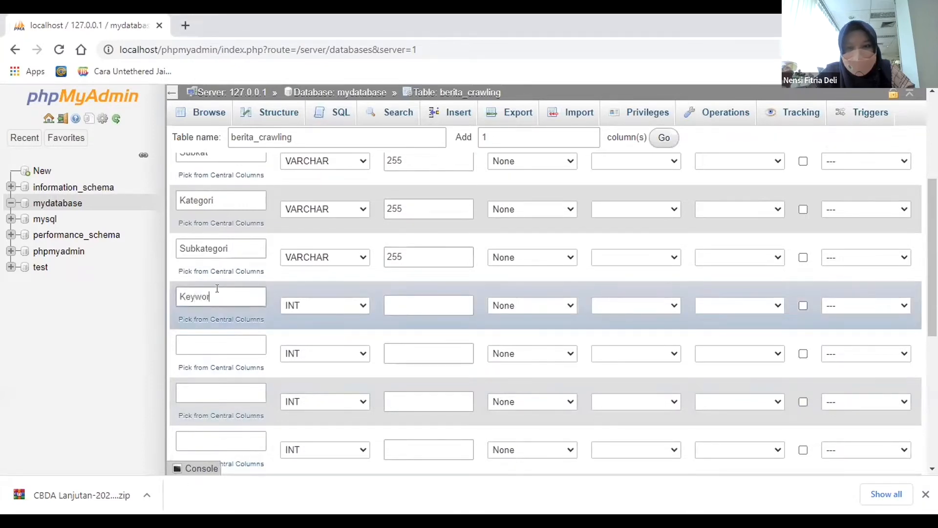
click(328, 304)
click(309, 85)
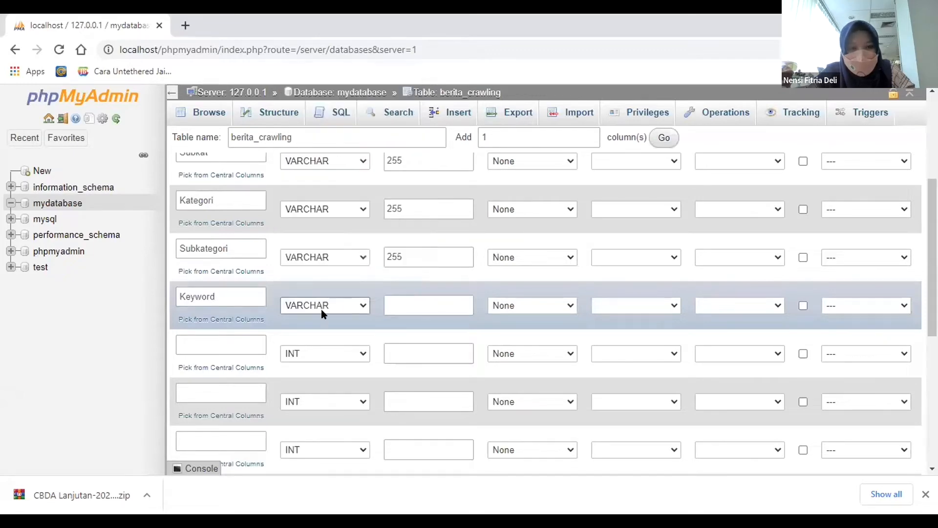
click(325, 305)
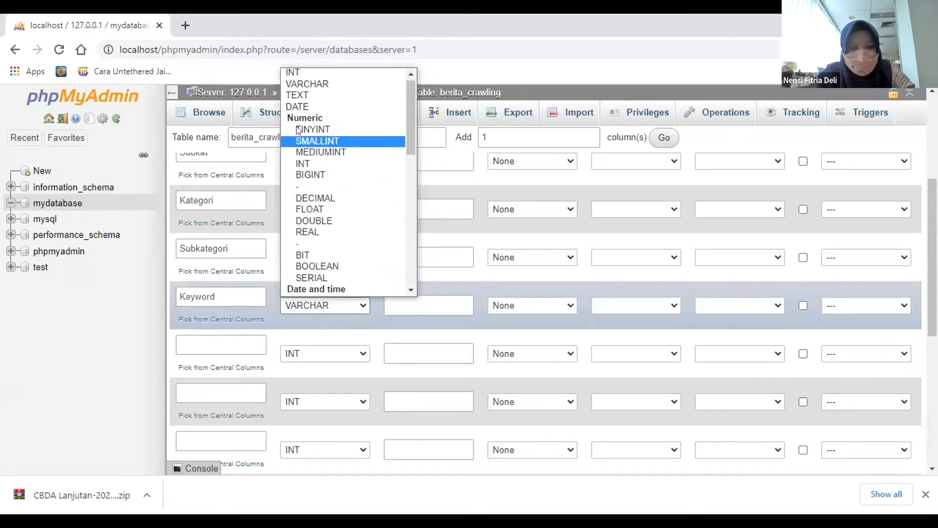
click(290, 92)
Define the eighth column, below Keyword, as URL with type TEXT.
click(227, 339)
text(URL)
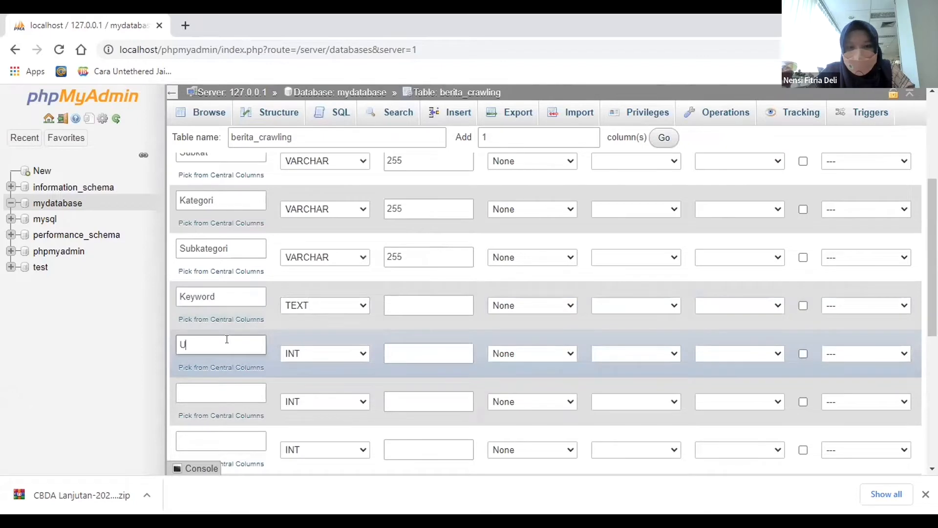
click(311, 352)
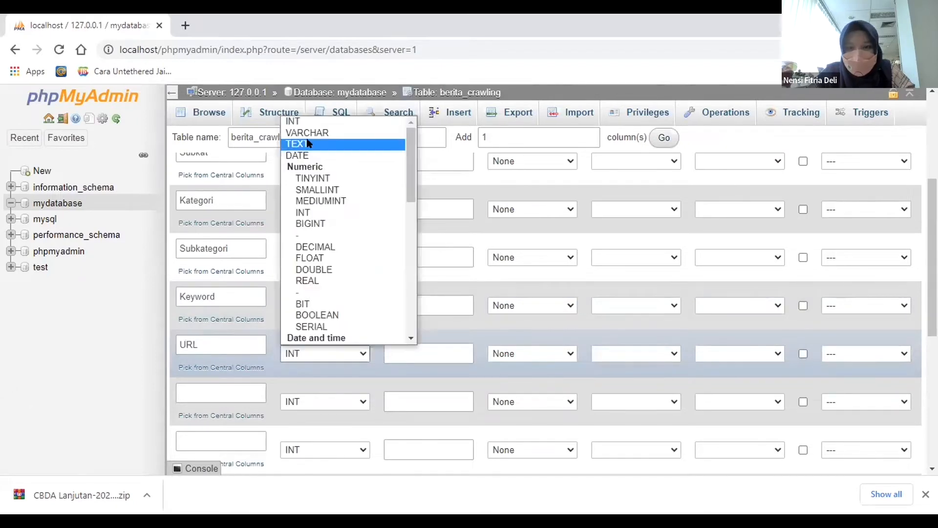
click(308, 144)
Define the ninth column, below URL, as Headline with type TEXT.
text(h)
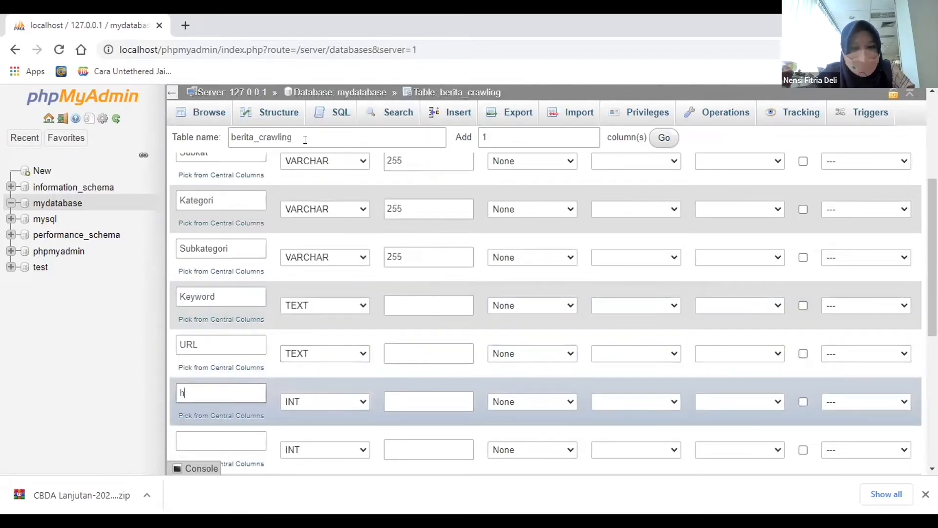
text(EADLI)
key(BackSpace)
key(BackSpace)
key(BackSpace)
key(BackSpace)
key(BackSpace)
key(BackSpace)
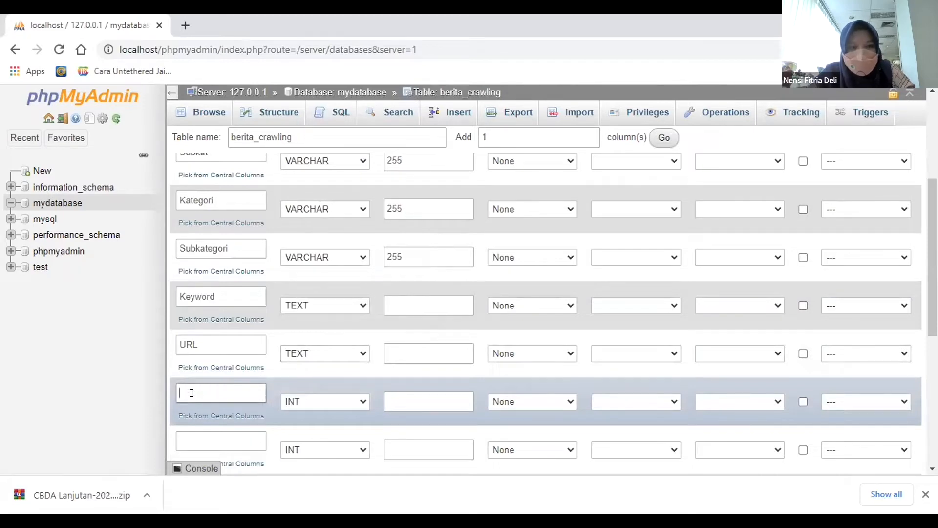
text(J)
key(BackSpace)
text(Headline)
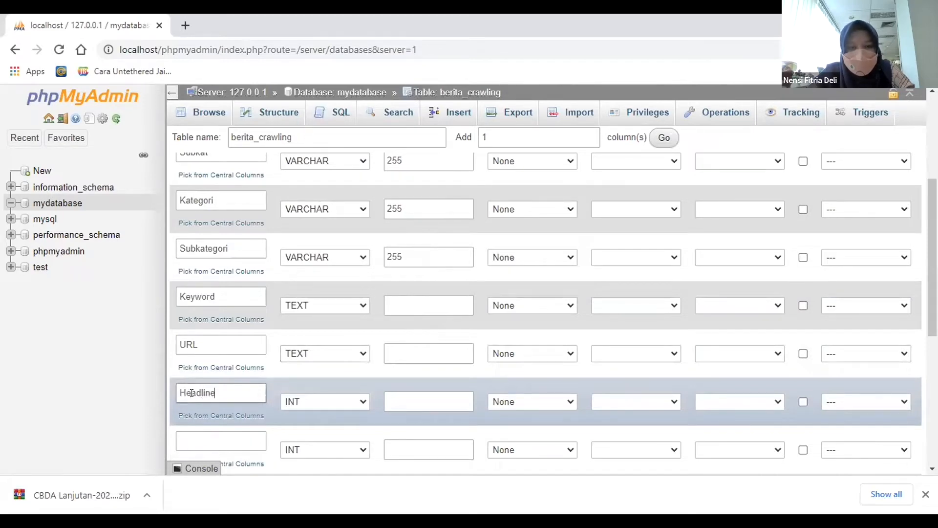
click(326, 405)
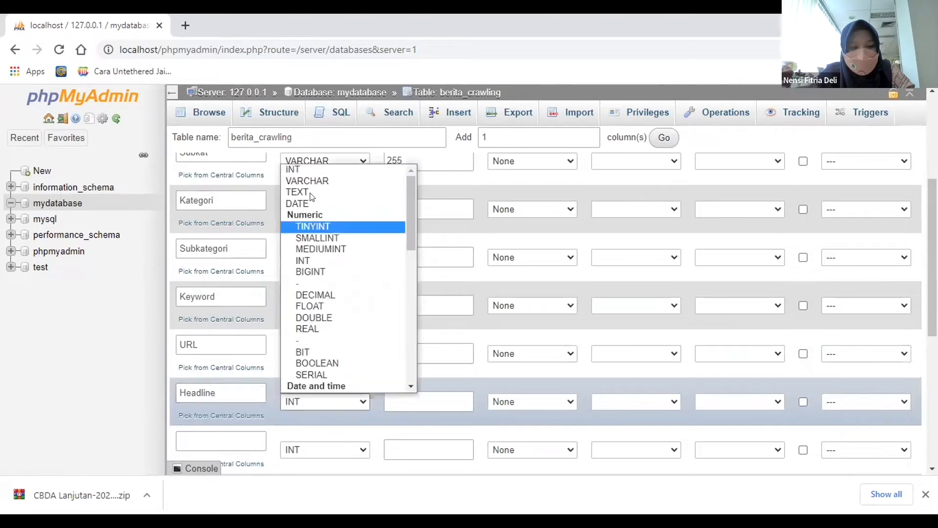
click(309, 192)
Define the tenth column, below Headline, as Author with type TEXT.
click(241, 437)
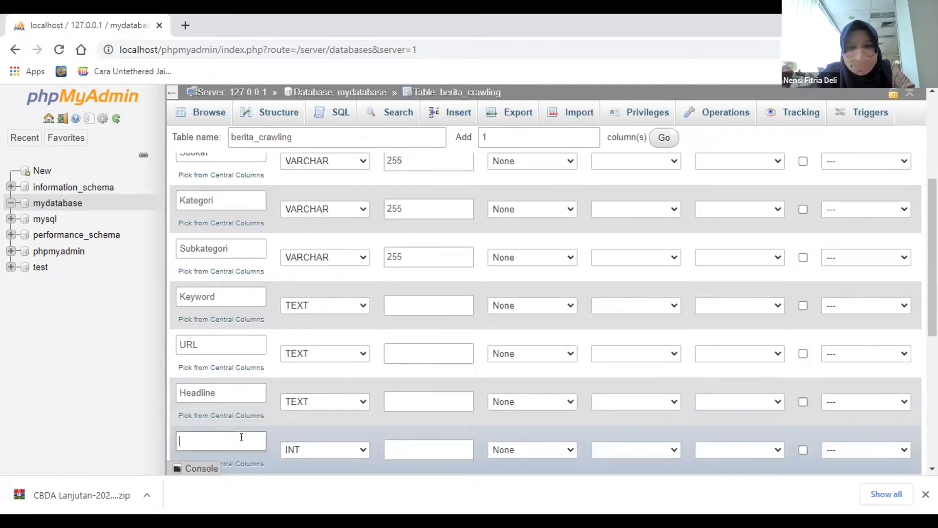
text(Author)
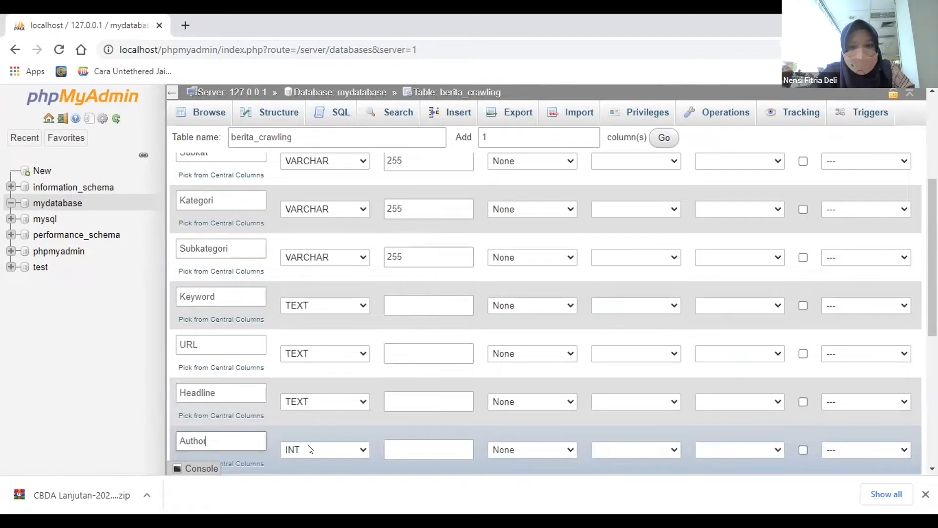
click(299, 453)
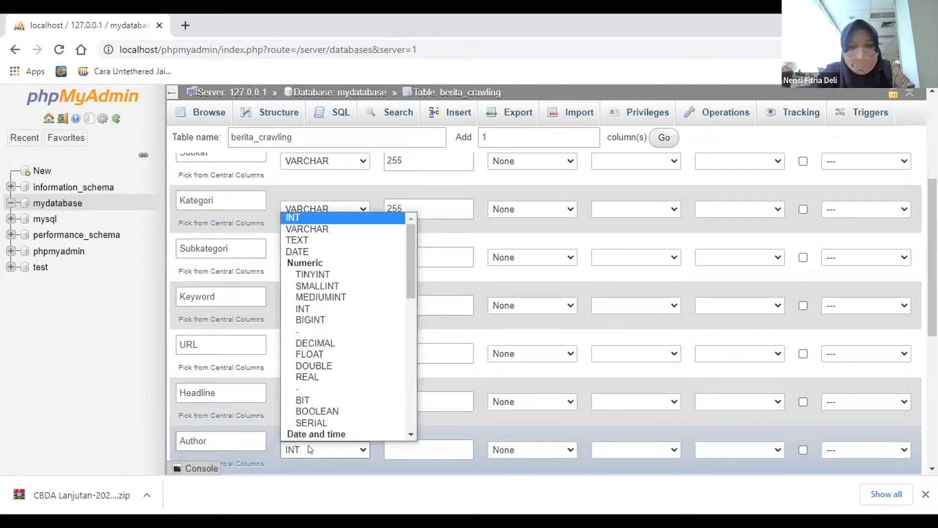
click(303, 238)
Name the two remaining empty columns below Author Date and Content.
scroll(224, 353, down, 3)
click(221, 351)
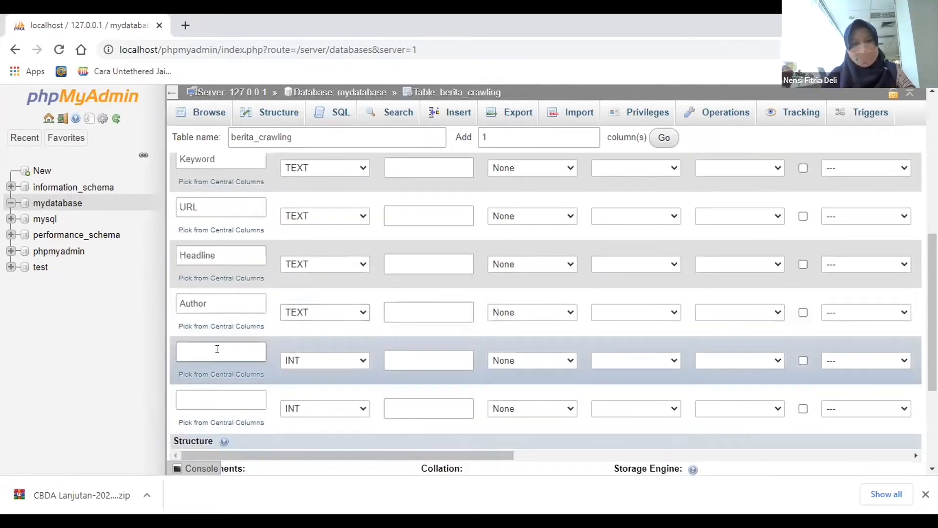
text(Date)
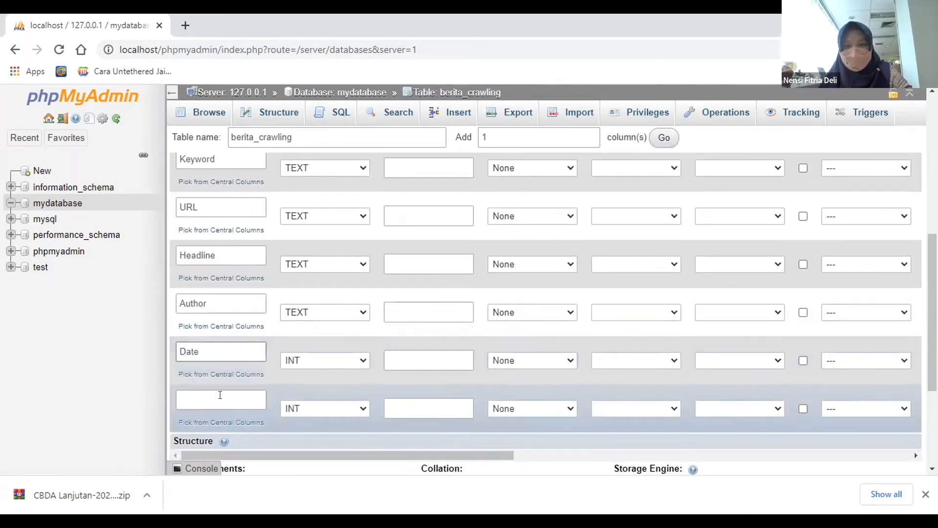
click(220, 397)
text(Conten)
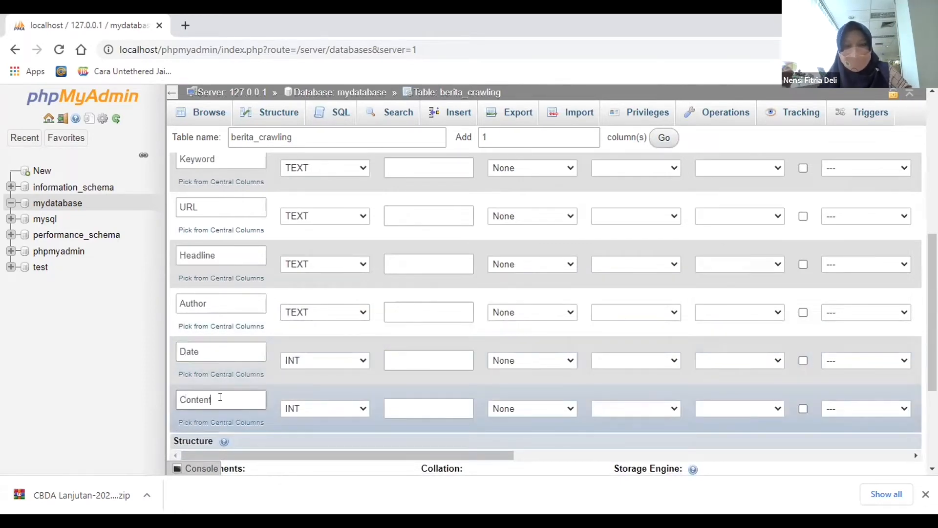
text(t)
Set the type of both the Date and Content columns to TEXT.
click(314, 362)
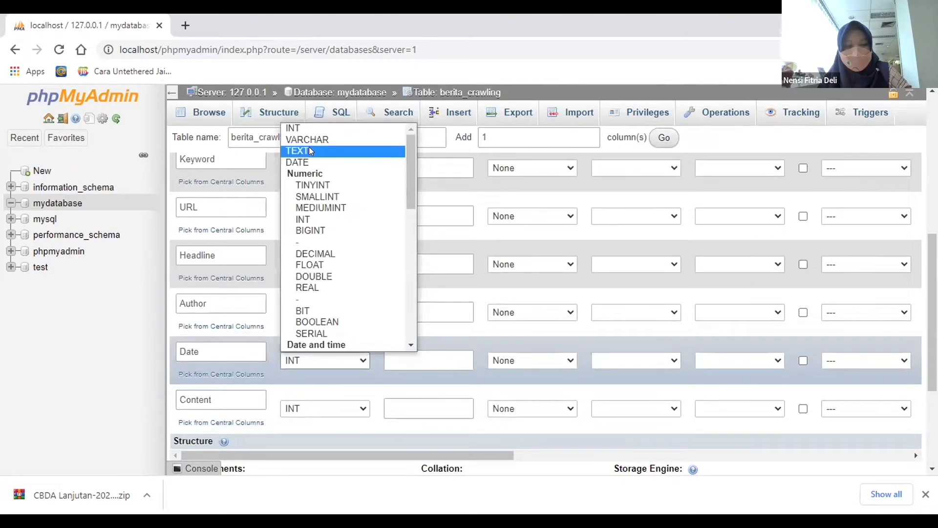
click(309, 147)
click(322, 404)
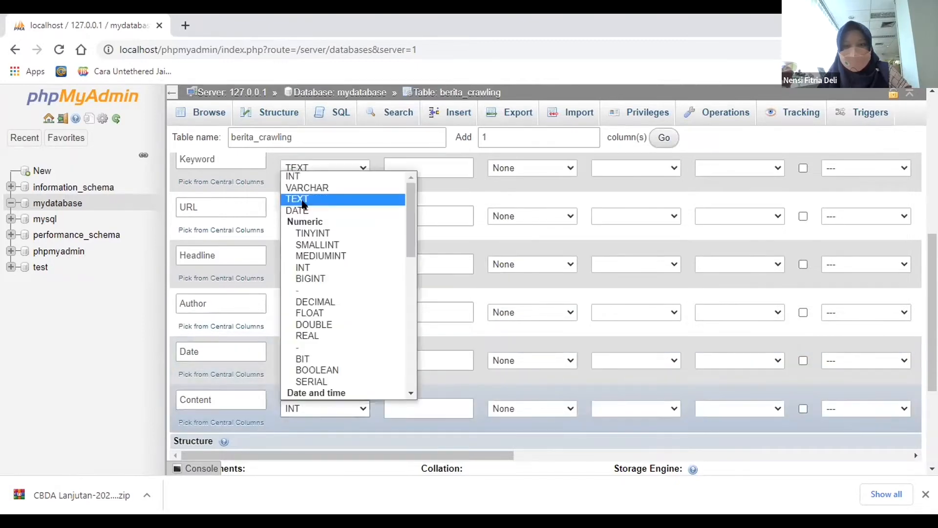
click(303, 204)
Change the Content column's type to LONGTEXT and look over the complete column list.
scroll(846, 402, down, 4)
scroll(773, 386, up, 10)
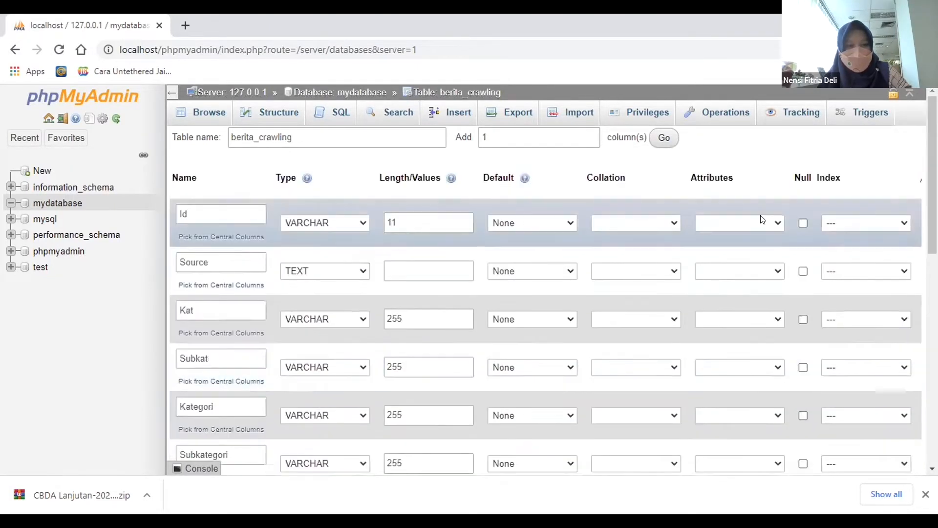
scroll(748, 342, down, 8)
scroll(597, 359, up, 2)
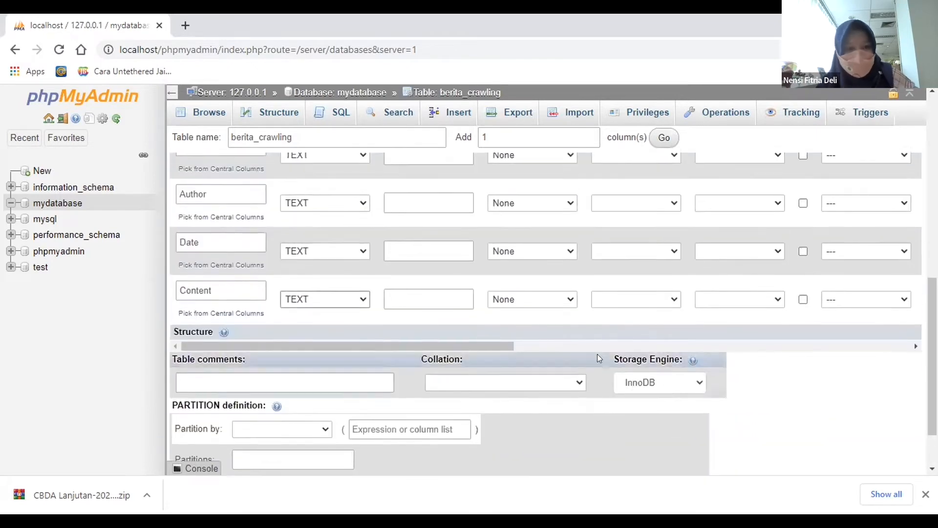
click(348, 294)
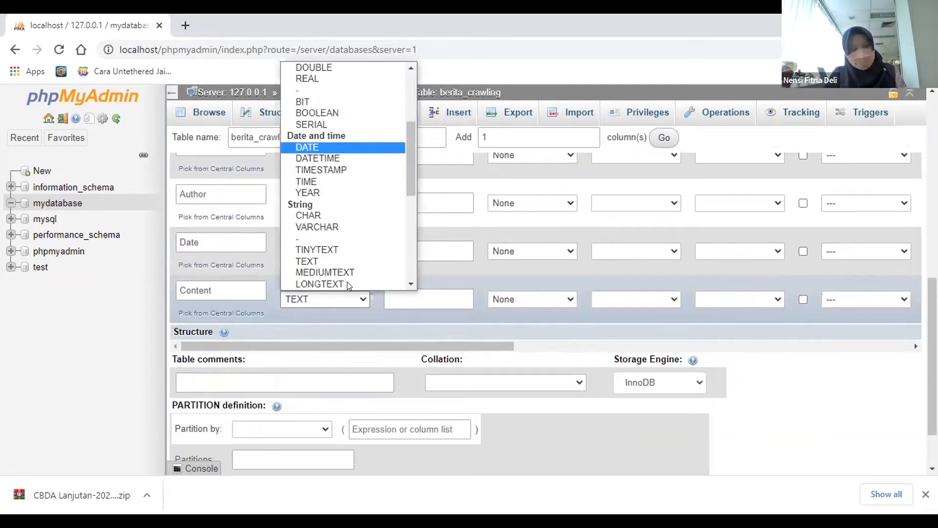
scroll(333, 273, down, 3)
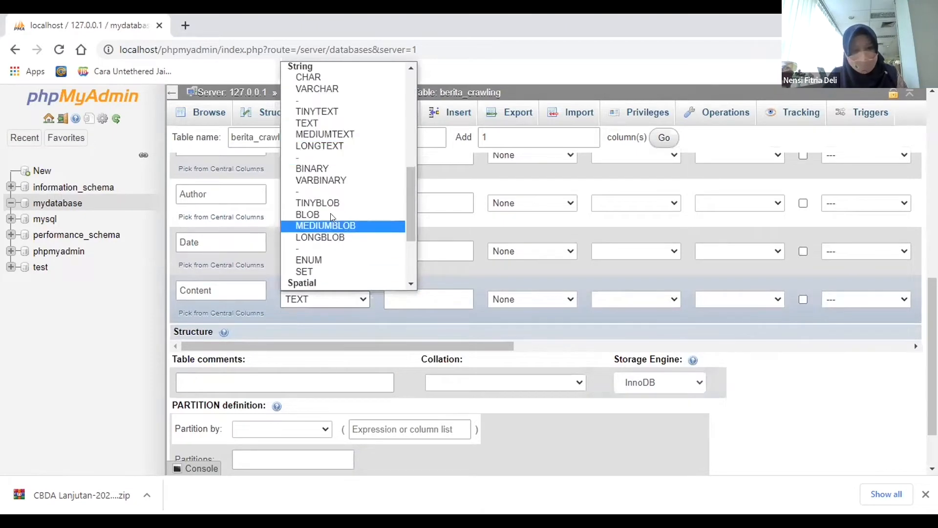
click(322, 142)
scroll(831, 403, down, 2)
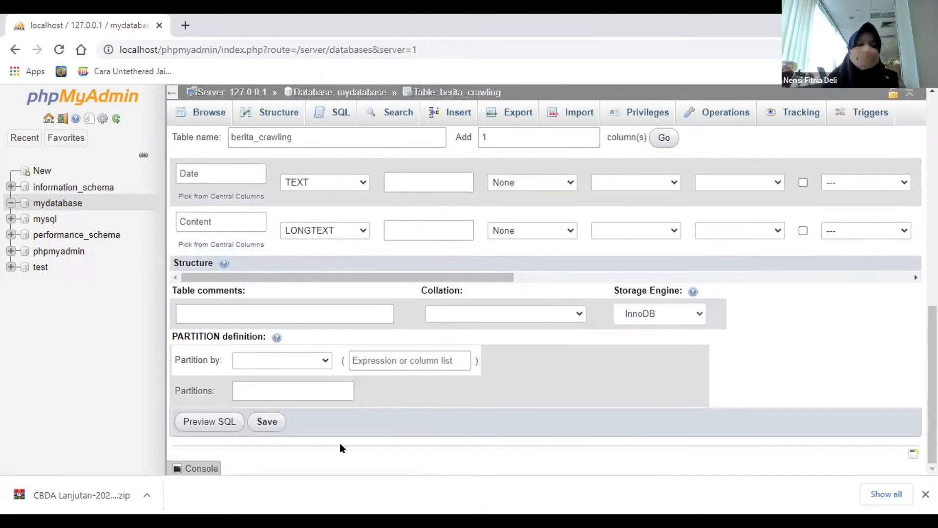
scroll(439, 377, up, 10)
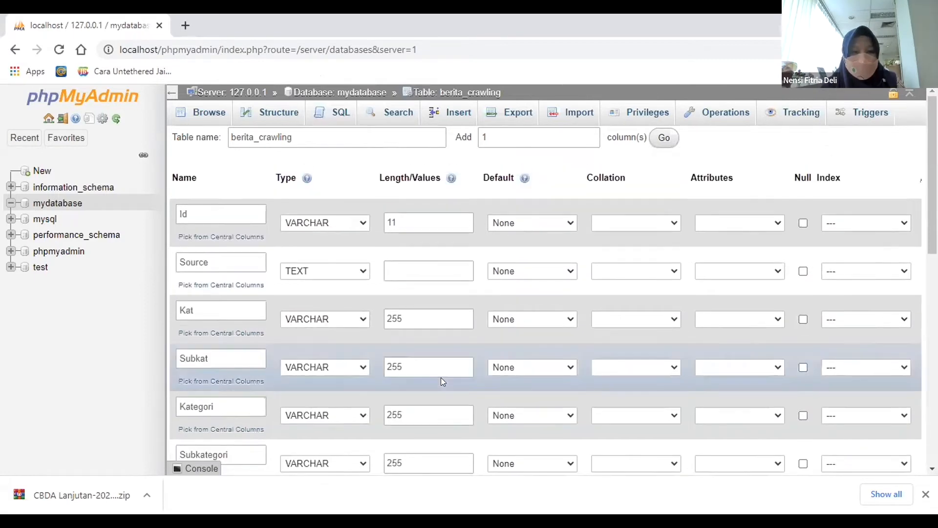
Save the berita_crawling table with its twelve defined columns and look over its structure.
scroll(441, 377, down, 10)
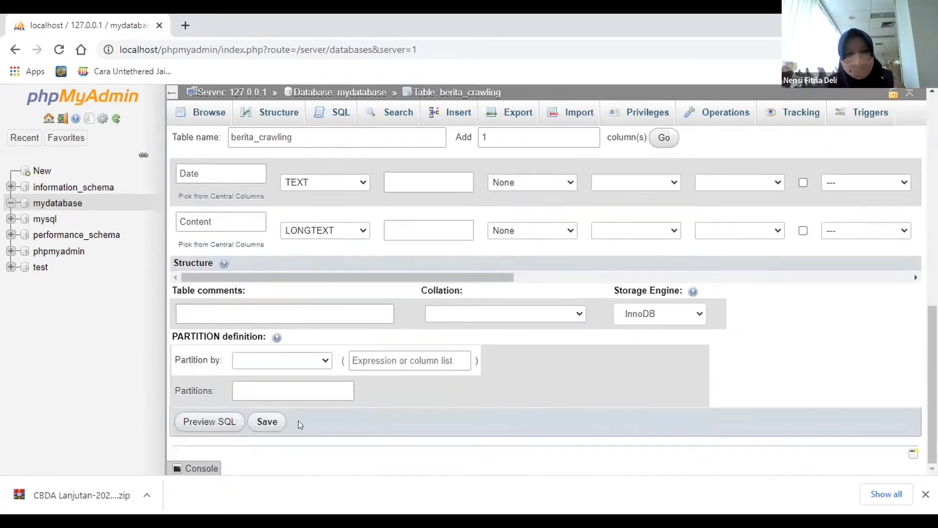
click(272, 423)
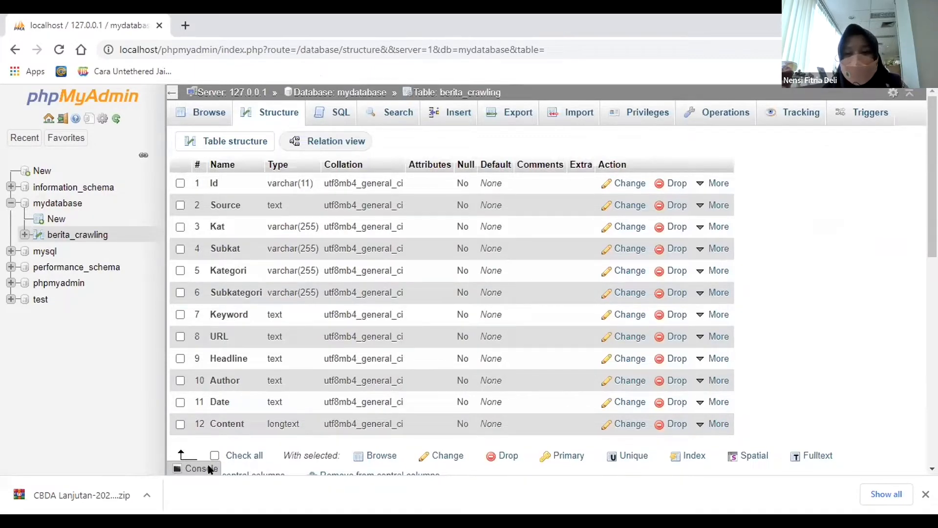
scroll(264, 362, down, 3)
scroll(265, 361, up, 2)
scroll(265, 362, up, 1)
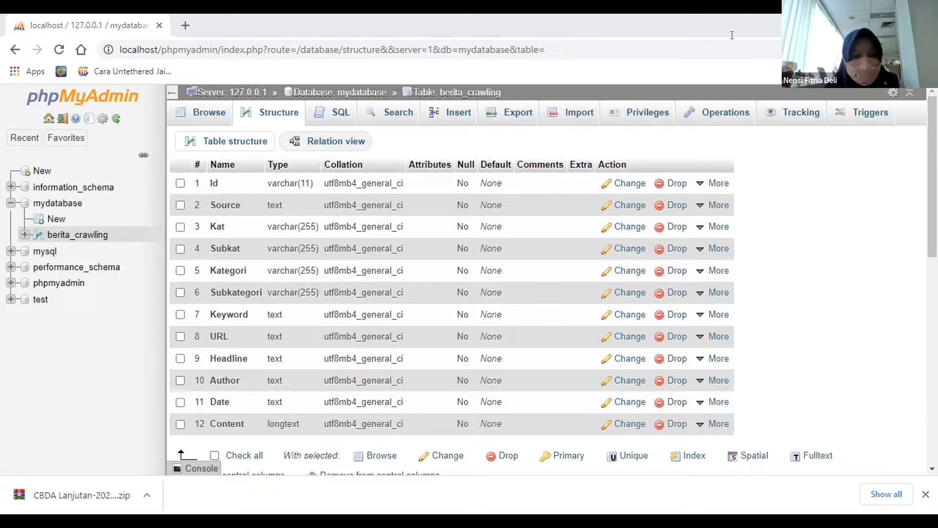
double_click(415, 27)
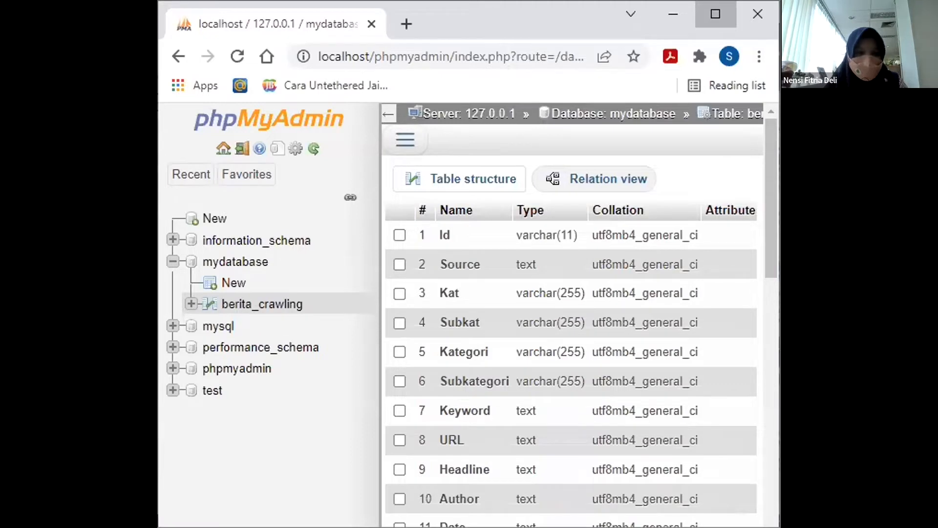
click(715, 14)
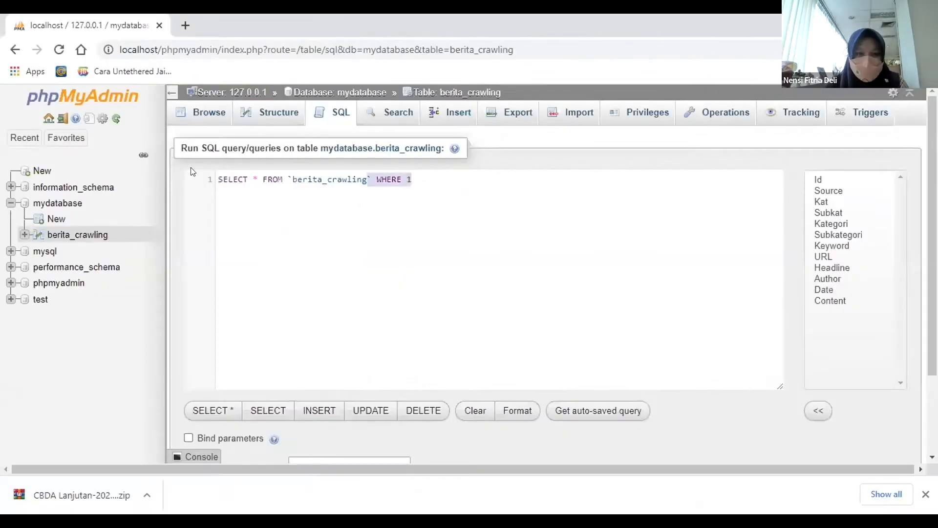
Replace the default query in berita_crawling's SQL editor with the copied script of CREATE TABLE statements and review it for marked errors.
key(ctrl+a)
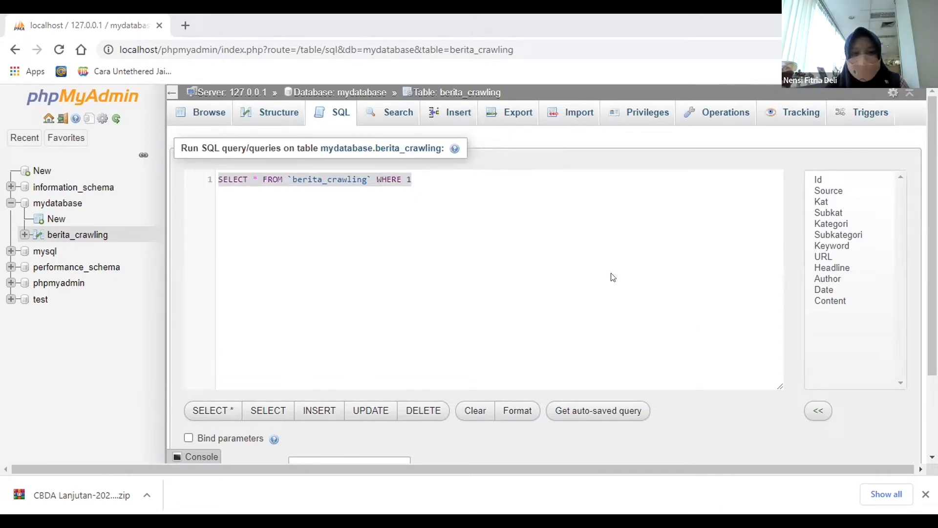
click(448, 185)
drag(448, 185, 216, 173)
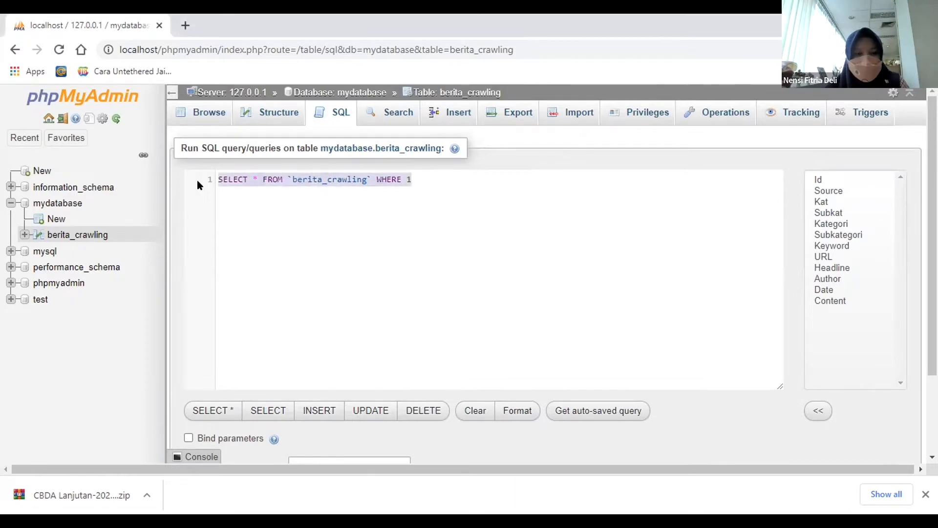
key(ctrl+v)
scroll(427, 218, up, 10)
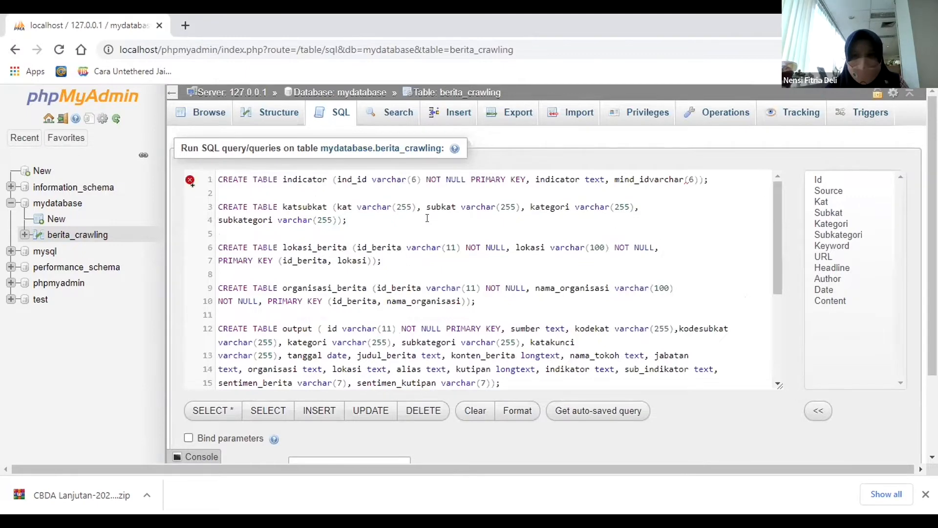
scroll(427, 218, down, 5)
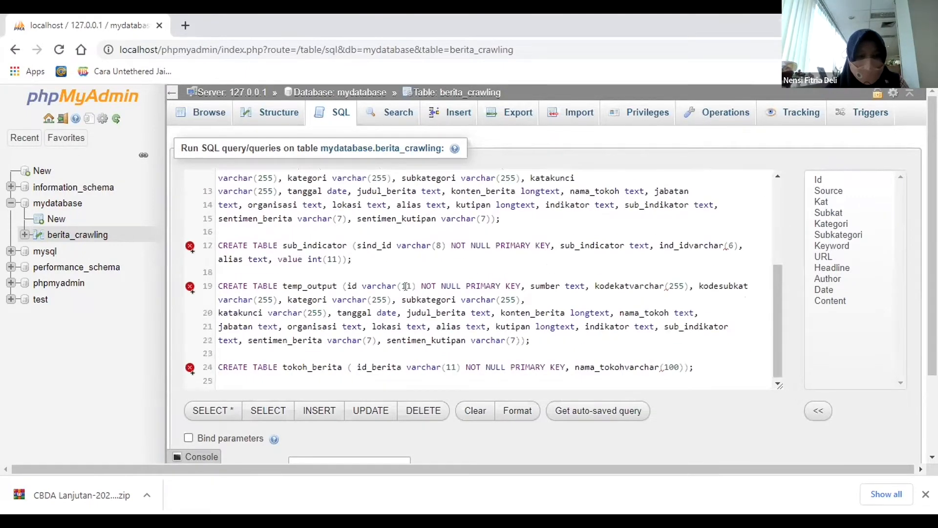
scroll(406, 285, up, 5)
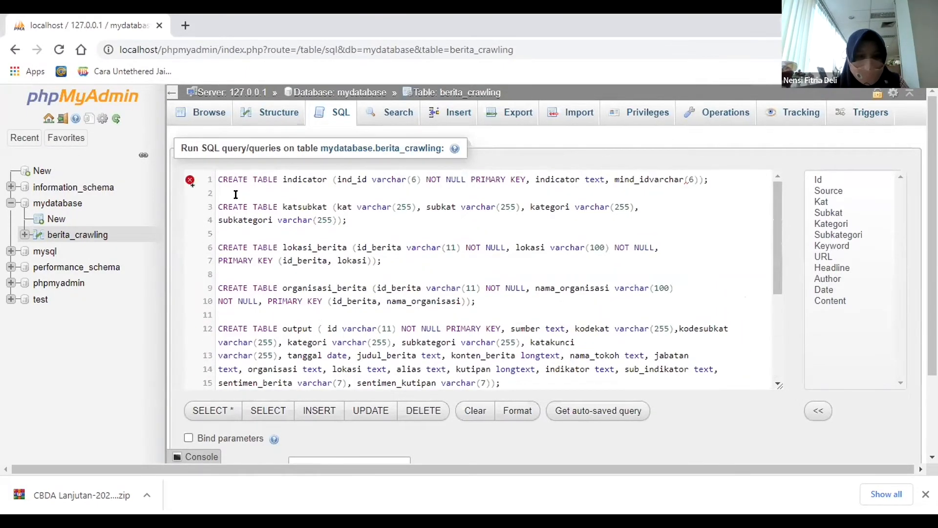
mouse_move(184, 183)
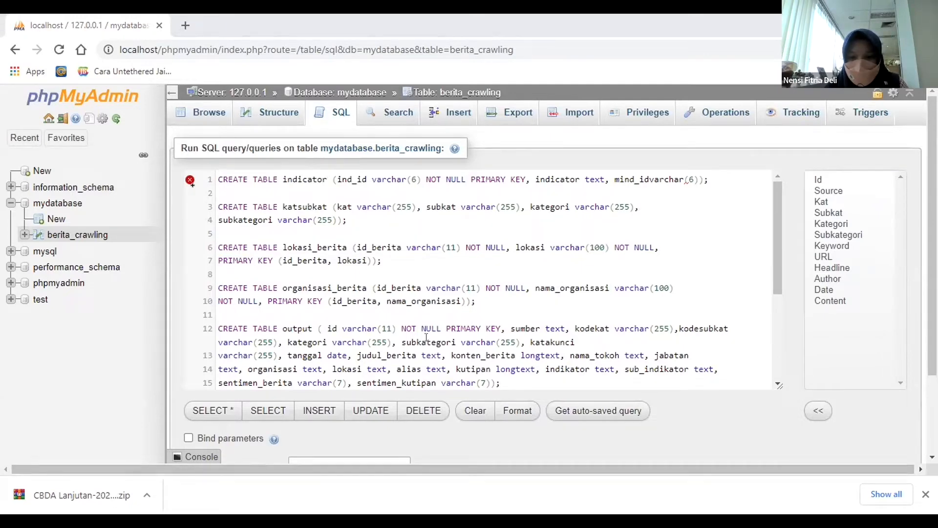
Replace the script with only the CREATE TABLE indicator statement and insert the missing space between mind_id and varchar(6).
key(ctrl+a)
key(Delete)
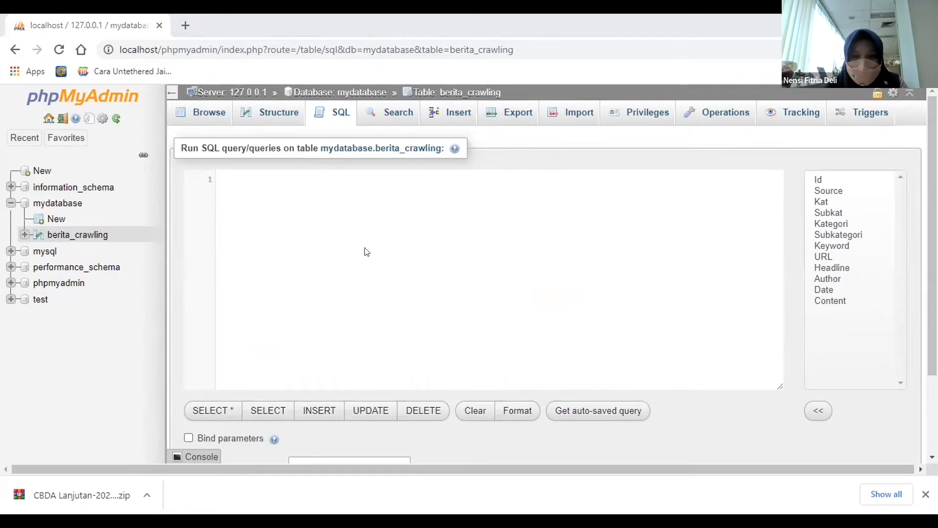
text(CREATE TABLE indicator (ind_id varchar(6) NOT NULL PRIMARY KEY, indicator text, mind_idvarchar(6));)
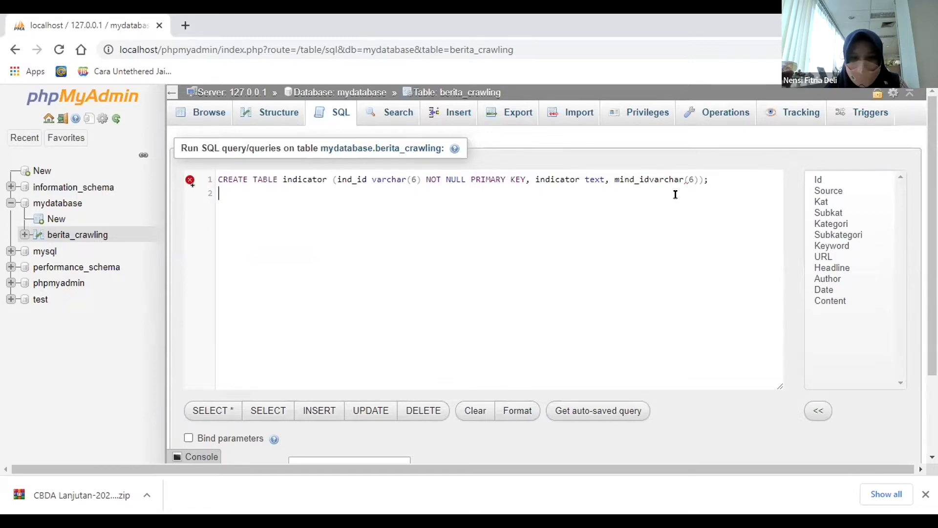
click(287, 179)
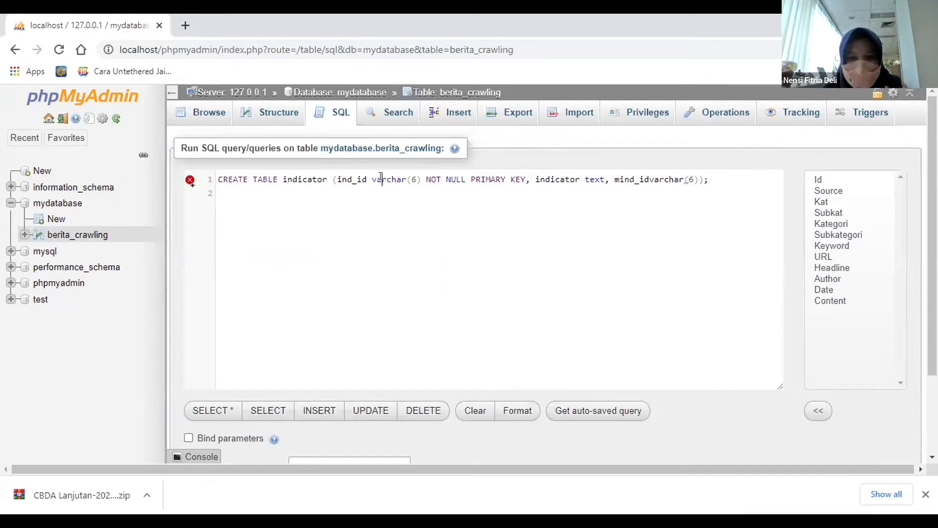
click(699, 179)
text())
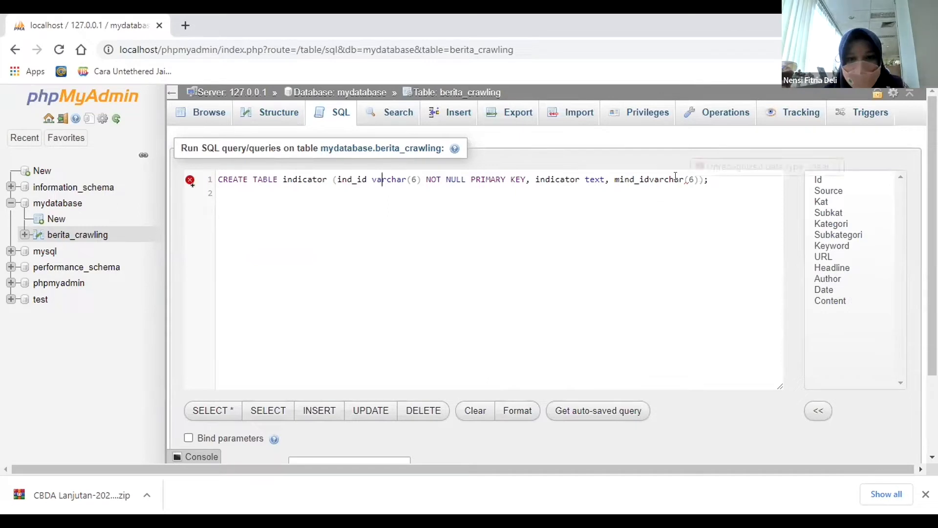
click(650, 179)
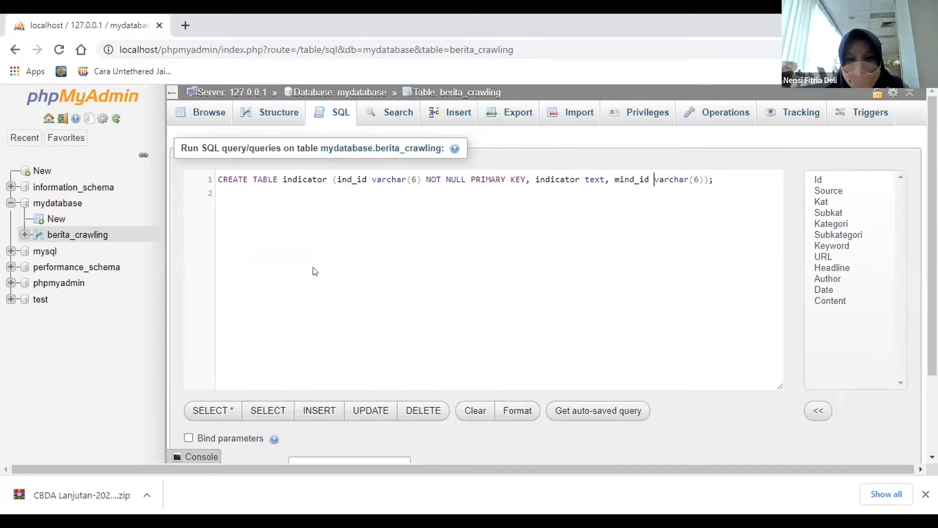
Add blank lines below the indicator statement and paste the remaining CREATE TABLE statements, from katsubkat through tokoh_berita.
click(726, 179)
key(Return)
key(Return)
key(Return)
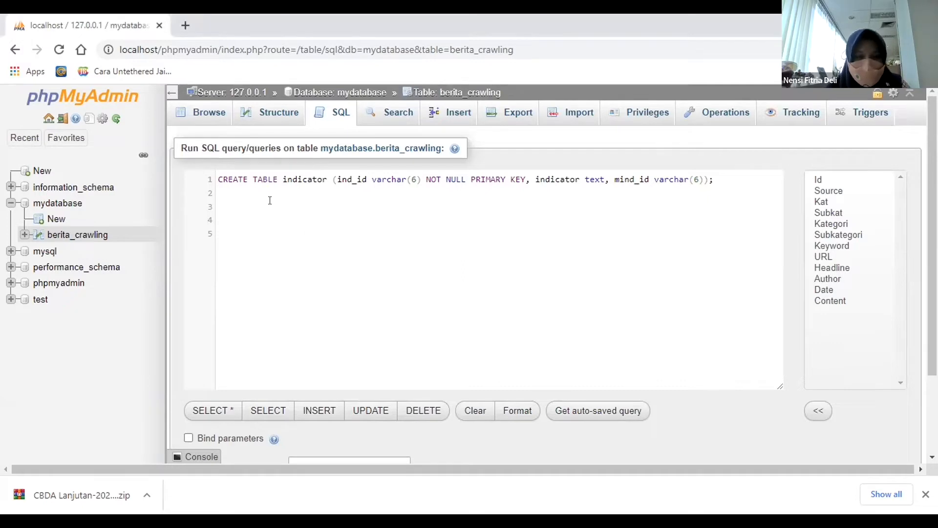
key(ctrl+v)
scroll(589, 285, up, 4)
scroll(589, 285, down, 4)
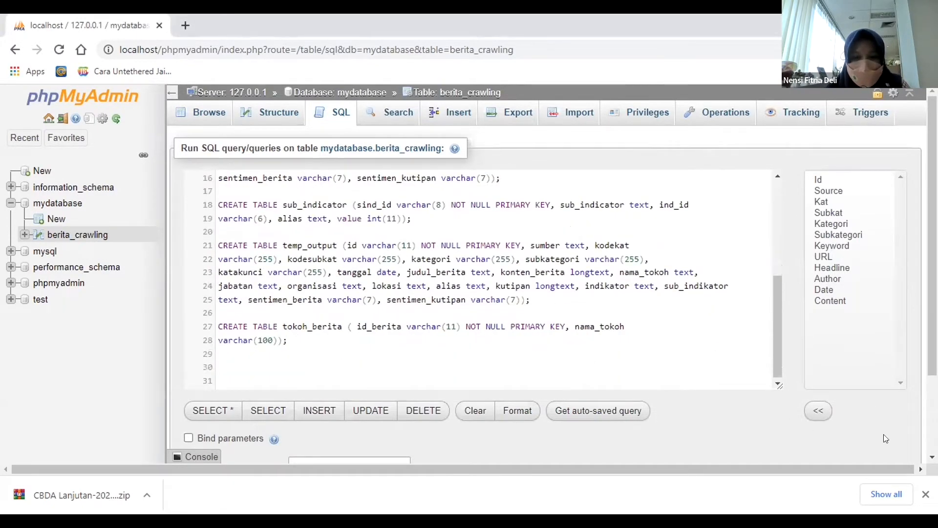
Run the complete CREATE TABLE script and look over the result of each statement.
scroll(487, 391, down, 2)
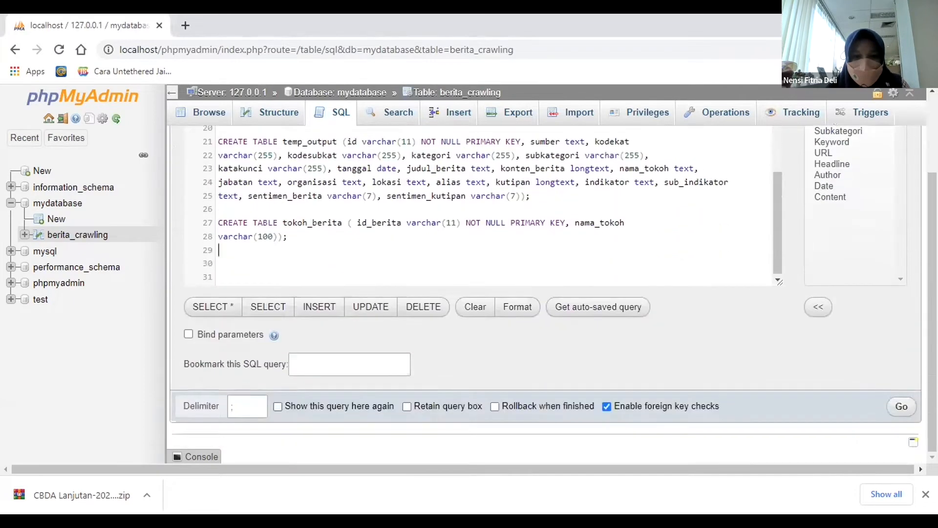
click(901, 406)
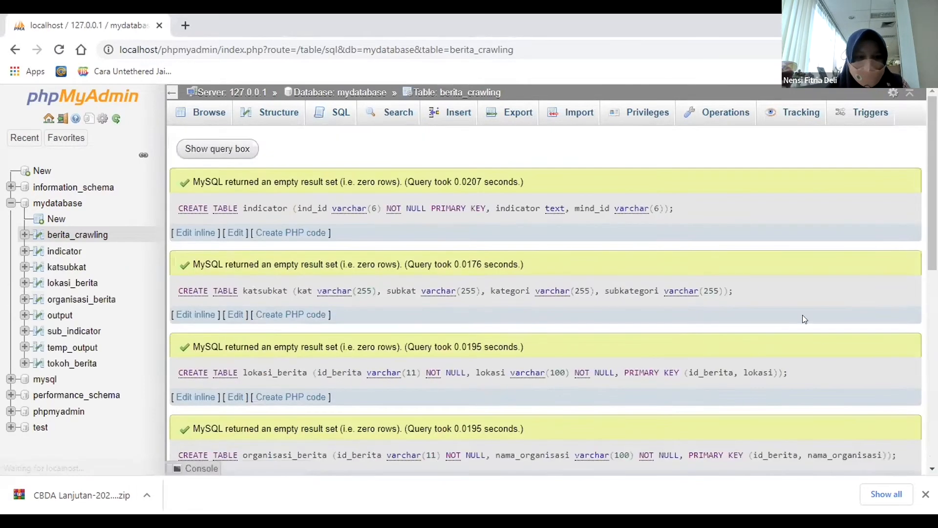
scroll(802, 313, down, 9)
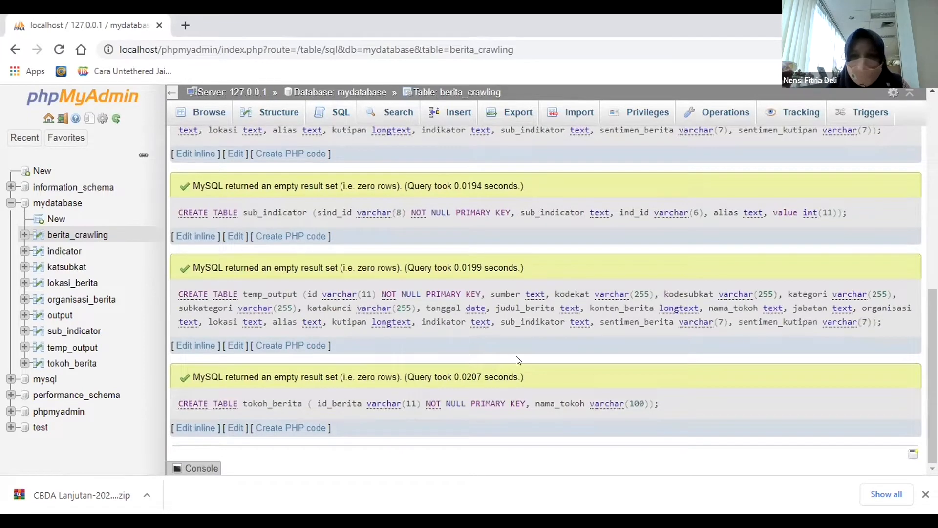
scroll(478, 281, up, 10)
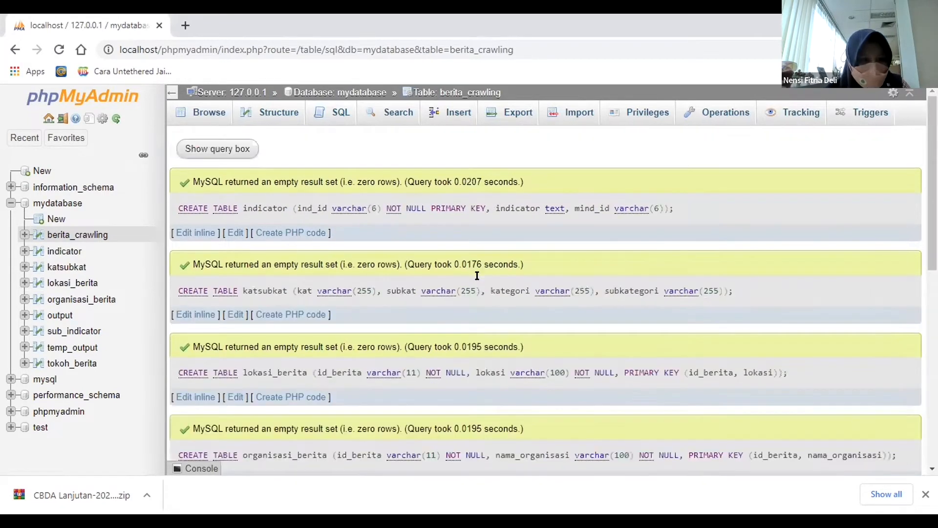
scroll(490, 326, down, 10)
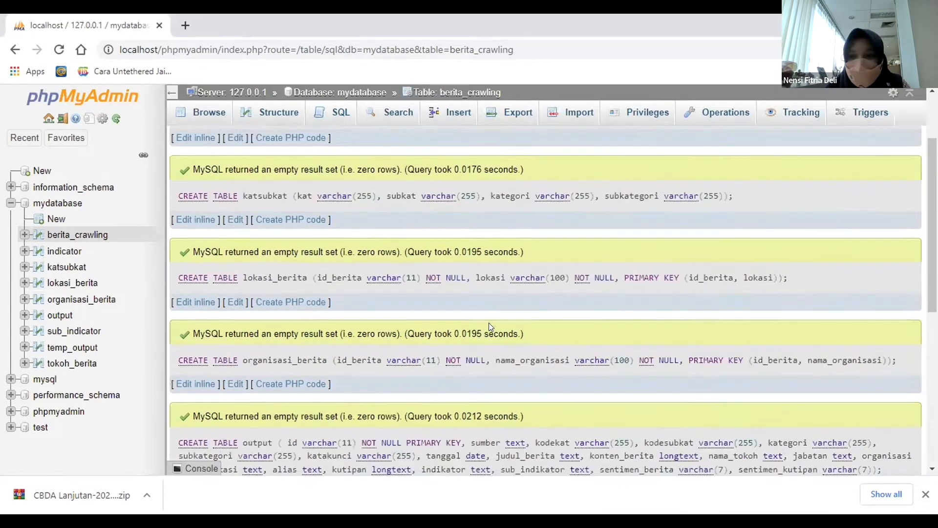
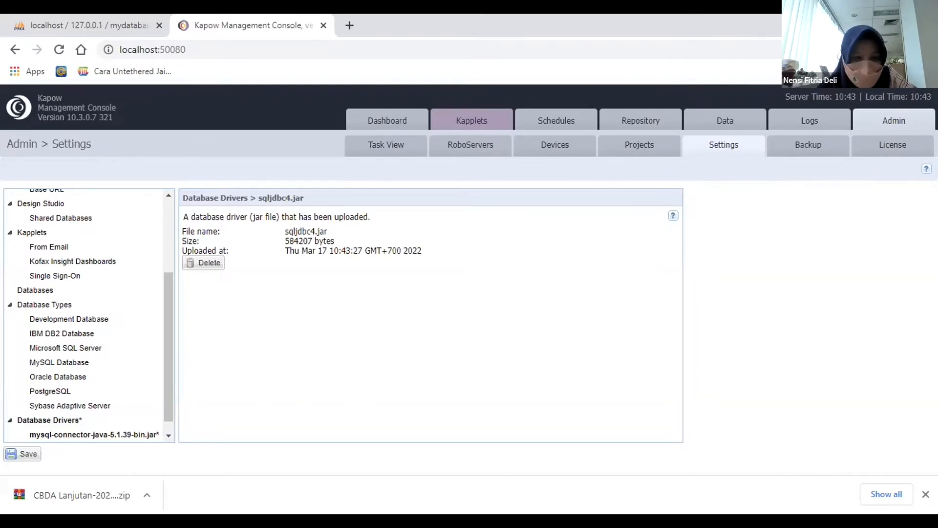
Save the settings with the mysql-connector-java-5.1.39-bin.jar and sqljdbc4.jar database drivers, and close the Management Console page.
click(23, 454)
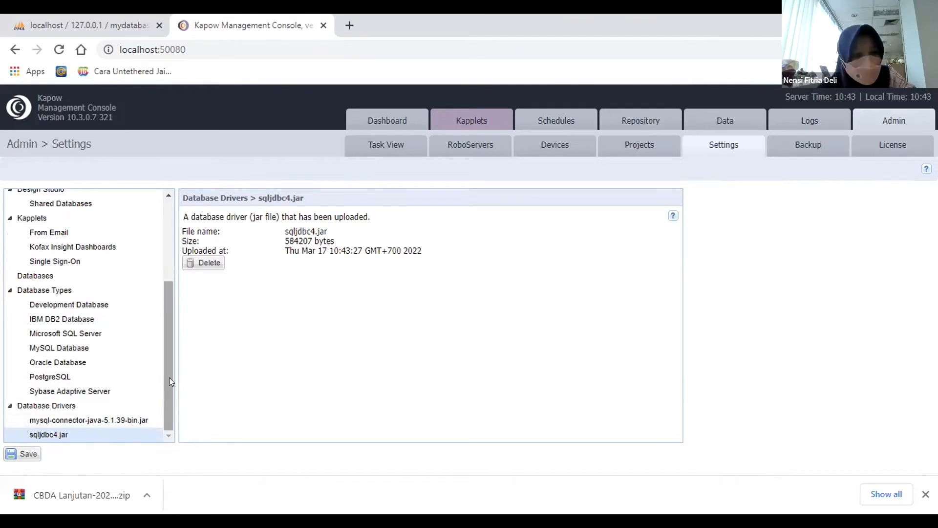
click(323, 24)
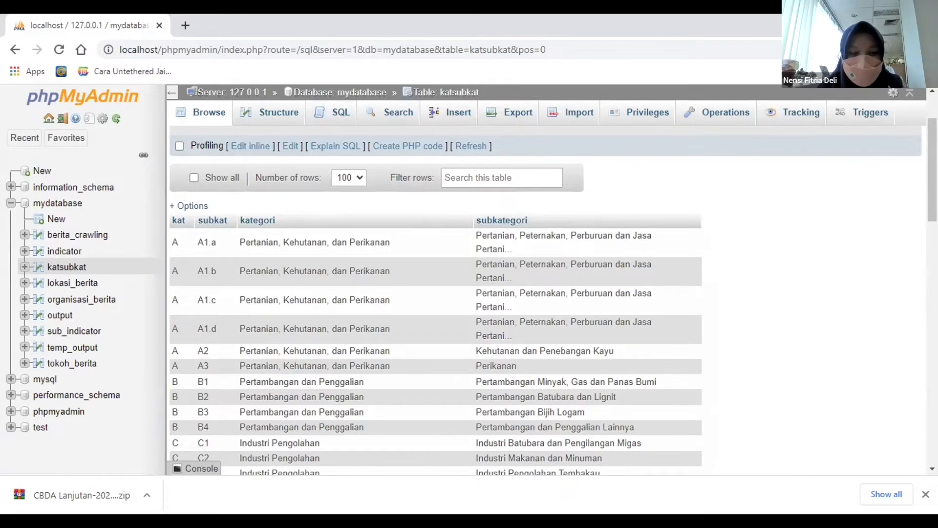
Switch to Design Studio, review the Management Console connection in its settings, and dismiss the dialog.
click(69, 470)
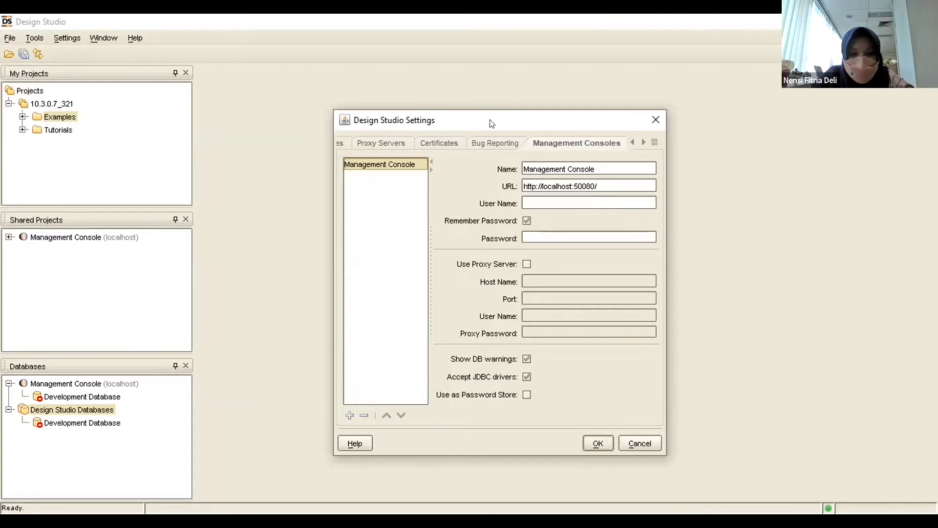
drag(486, 129, 449, 119)
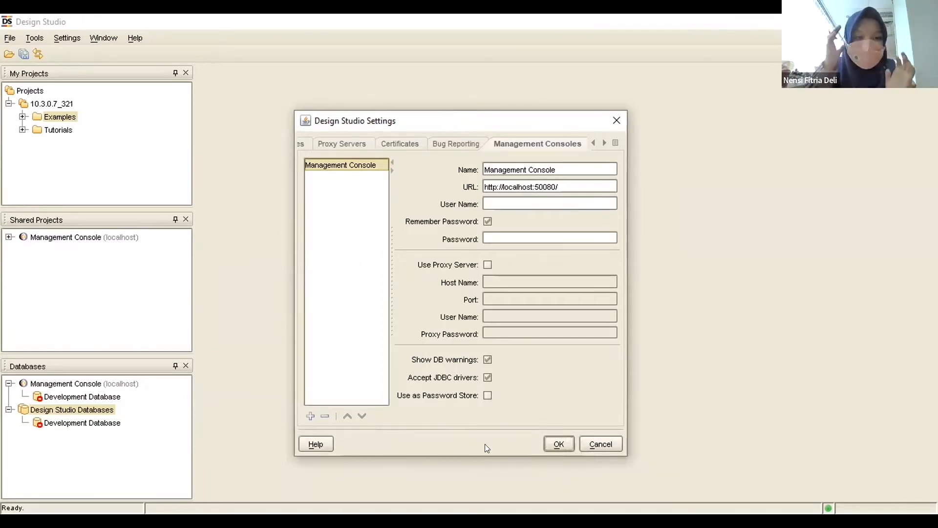
click(606, 443)
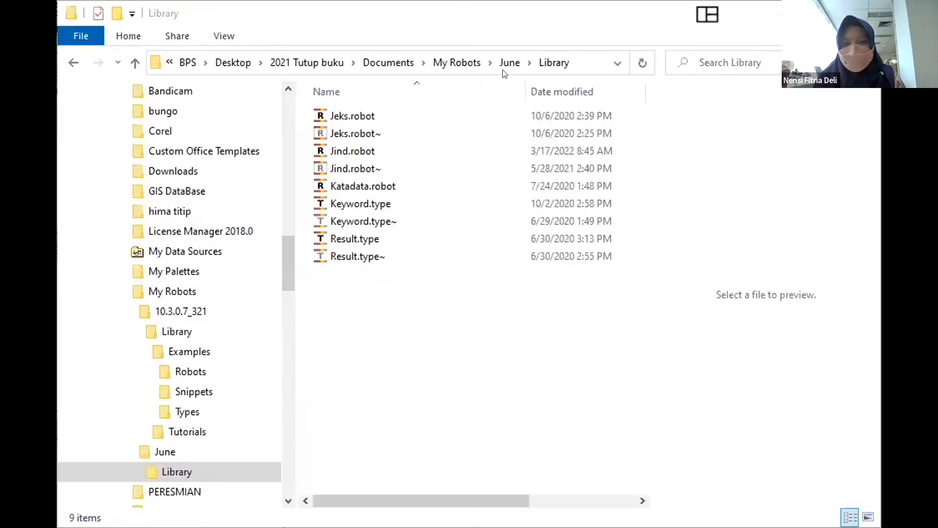
Switch to File Explorer and copy all robot and type files from the June project's Library folder in My Robots.
click(503, 70)
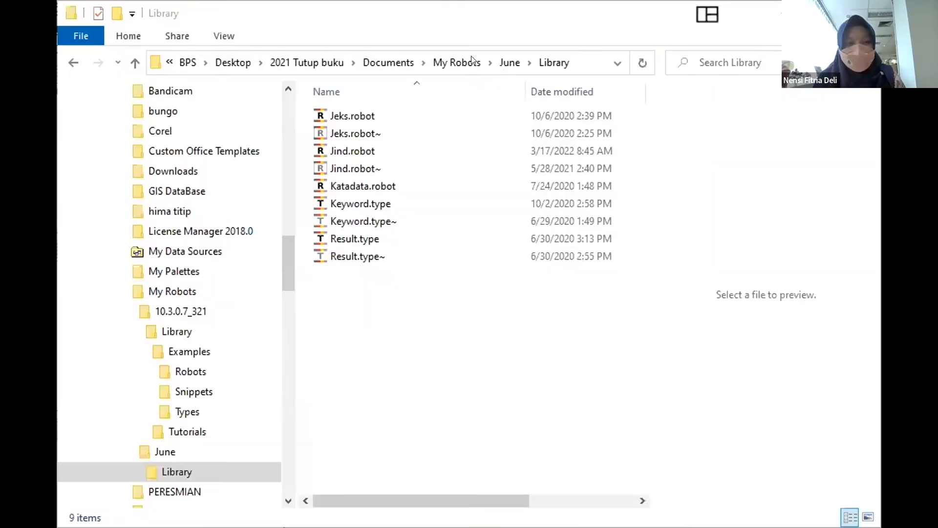
click(427, 62)
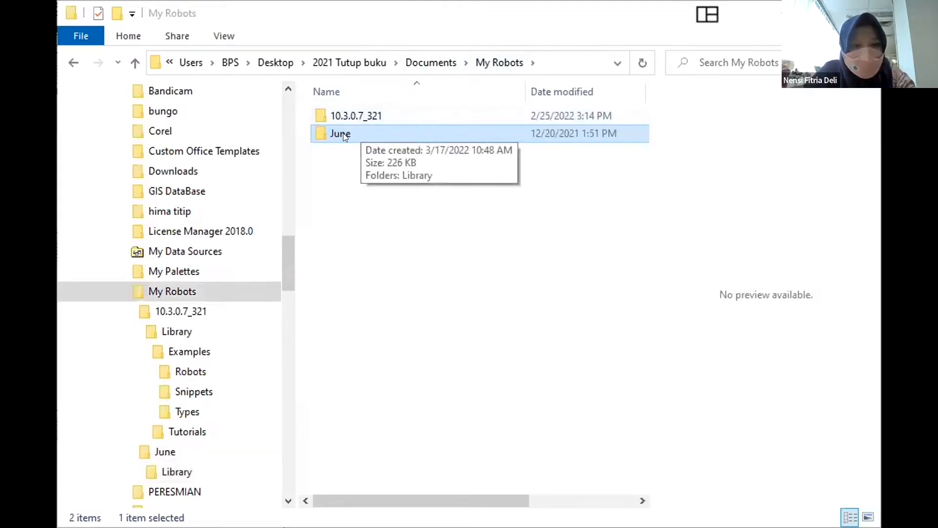
double_click(343, 133)
double_click(345, 116)
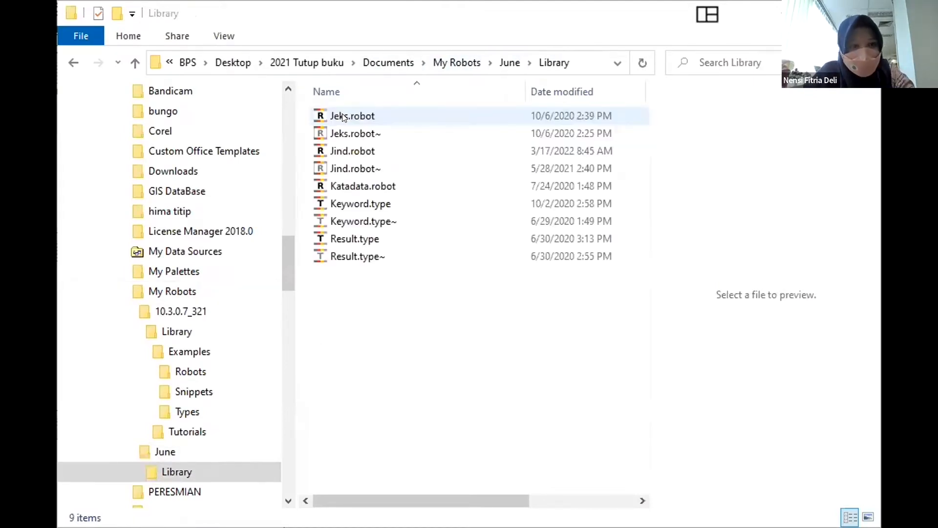
drag(419, 341, 331, 114)
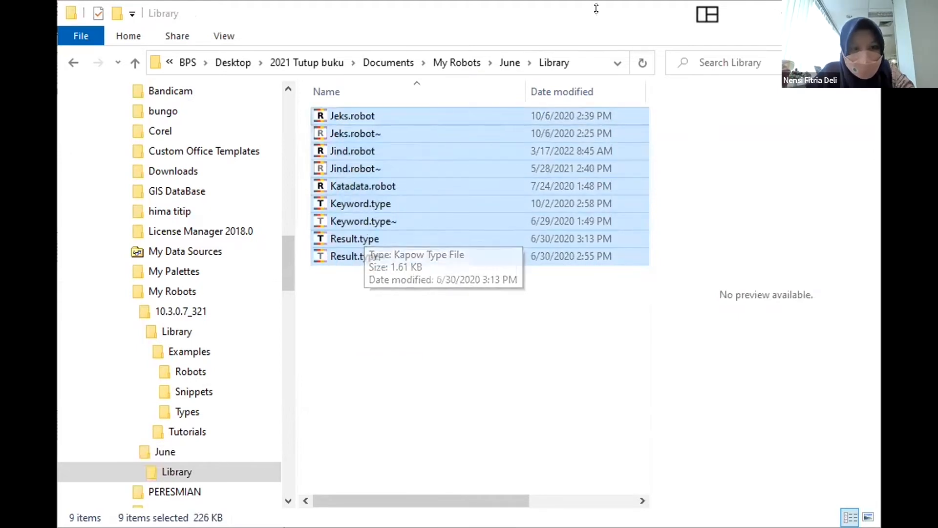
click(445, 62)
click(372, 115)
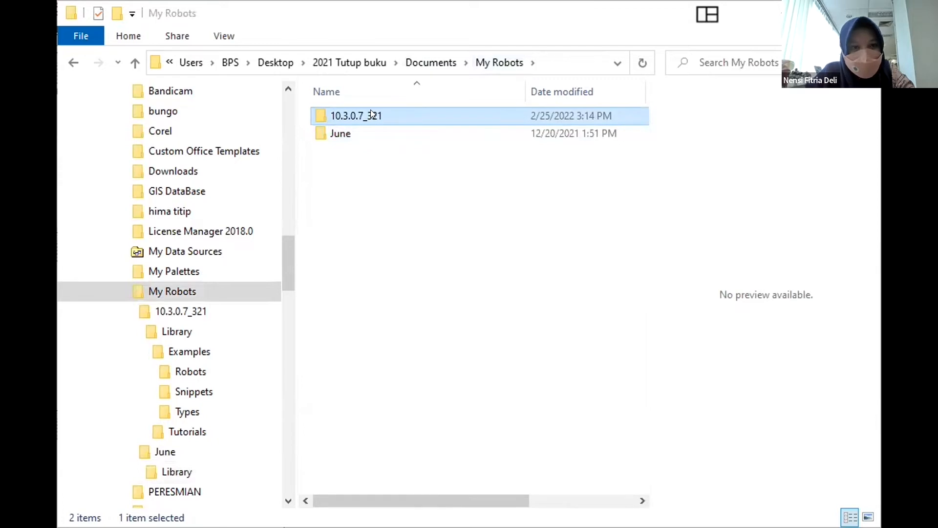
double_click(356, 133)
double_click(363, 112)
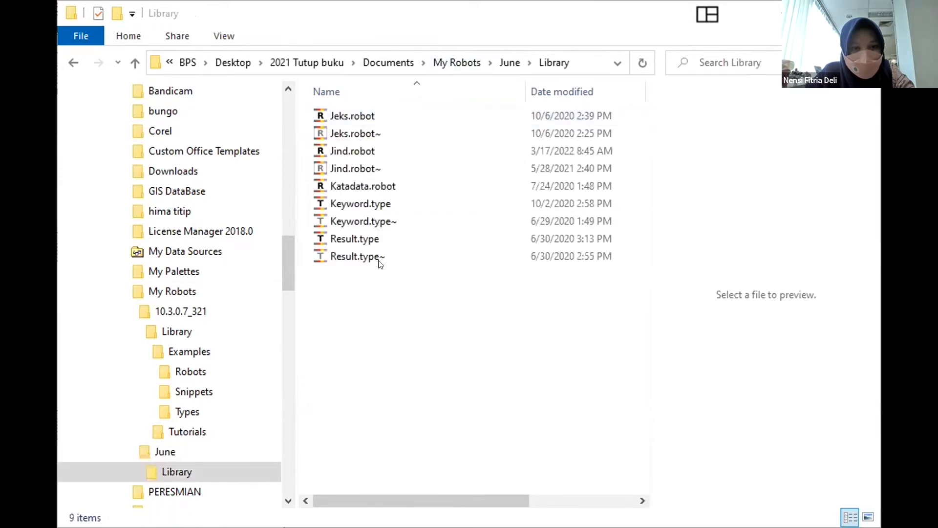
drag(381, 264, 329, 109)
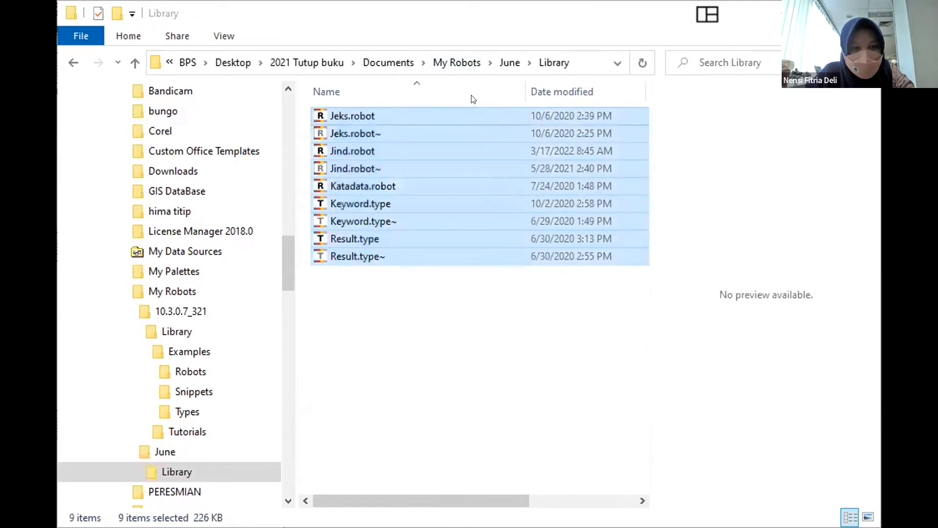
Paste the copied robot and type files into the Library folder of 10.3.0.7_321 in My Robots.
click(459, 63)
double_click(368, 117)
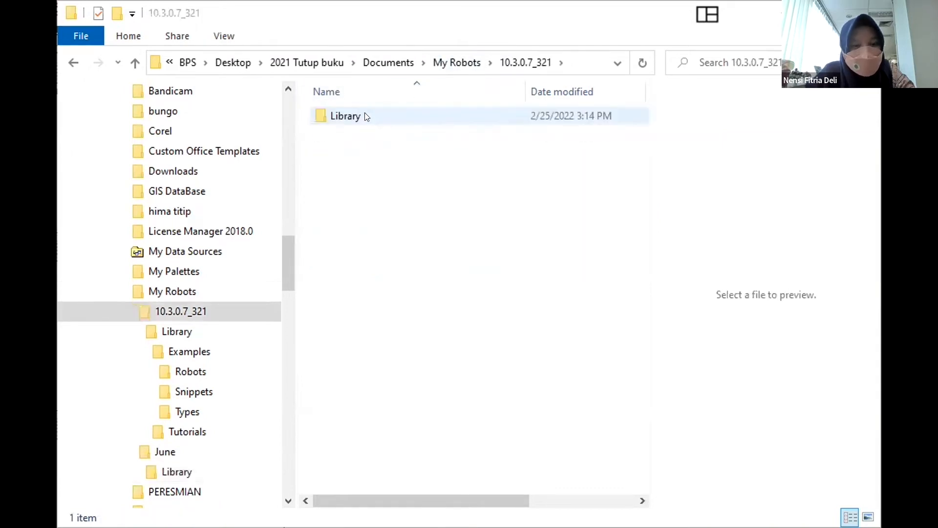
double_click(366, 117)
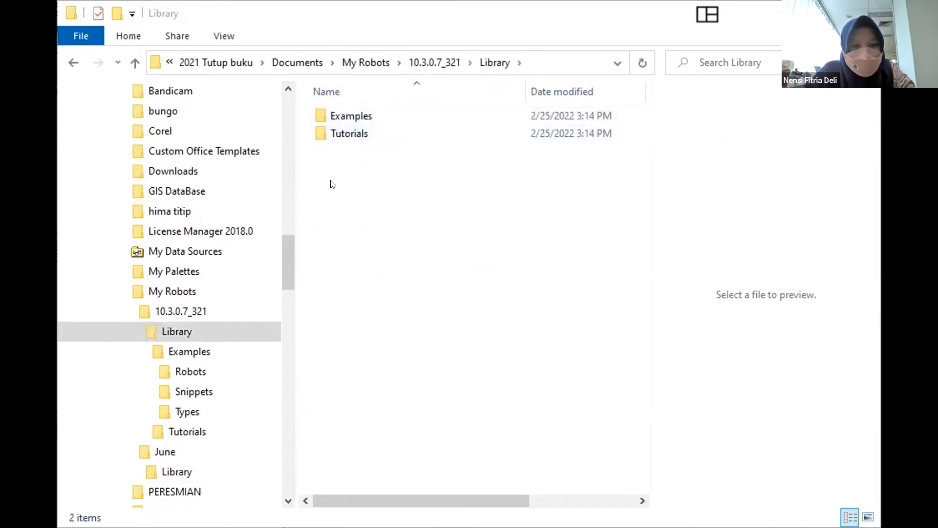
right_click(446, 262)
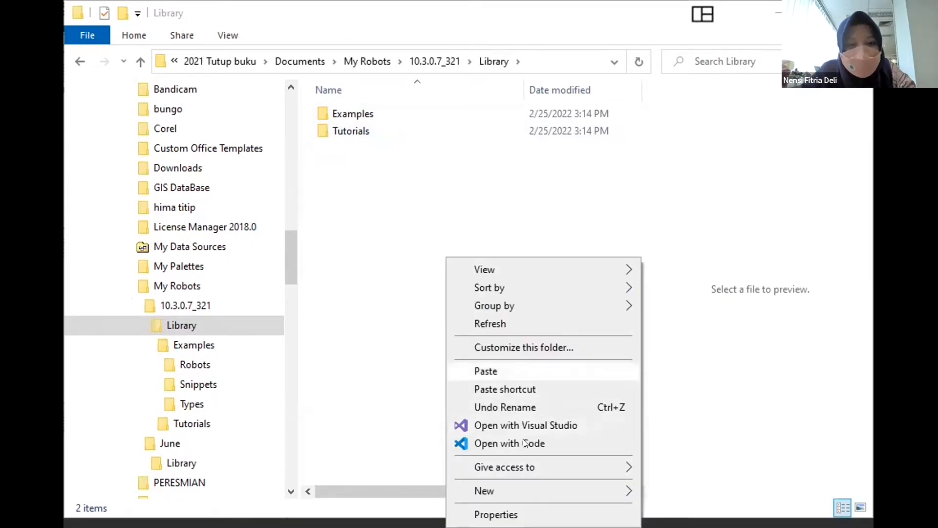
click(486, 371)
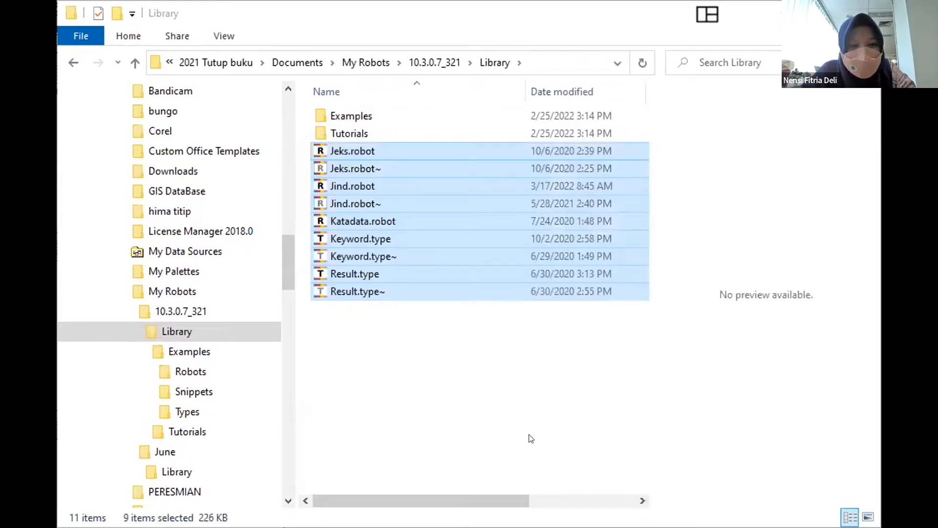
click(505, 397)
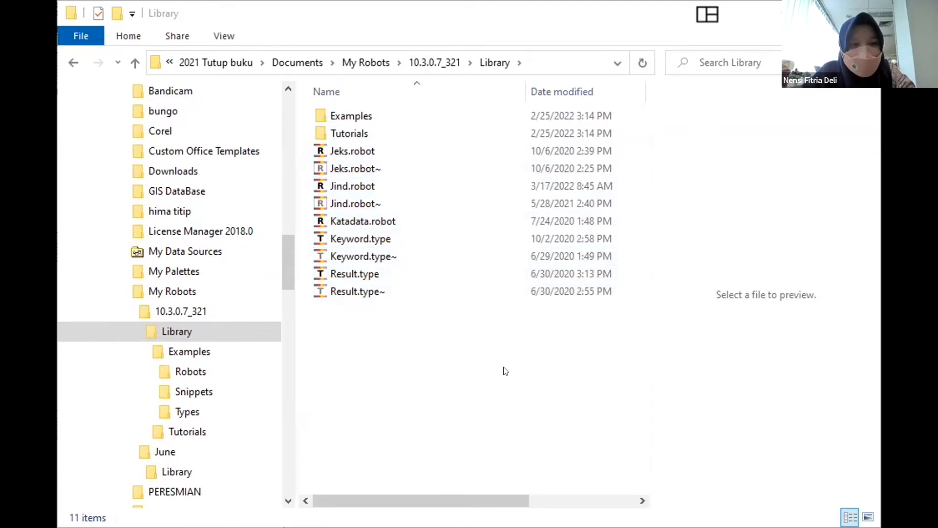
Switch to Design Studio and open the Jeks robot from the 10.3.0.7_321 project.
drag(510, 496, 396, 489)
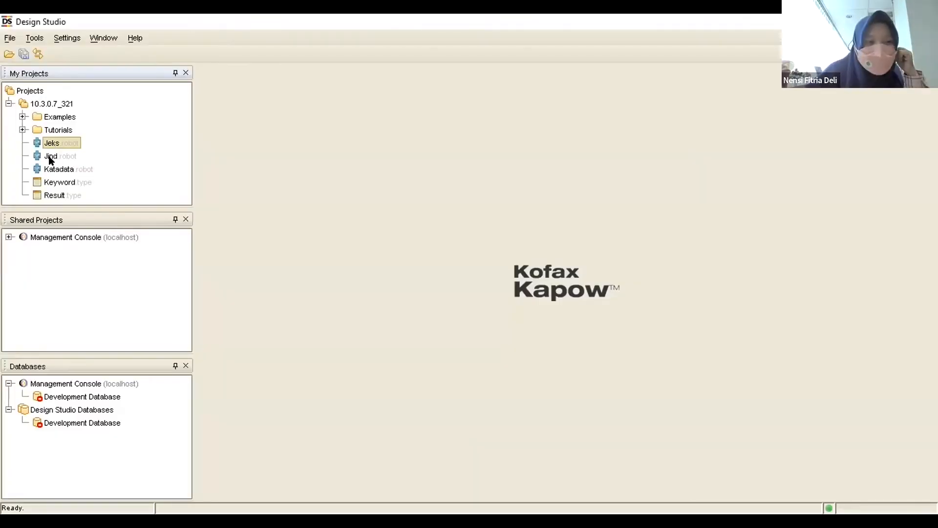
double_click(45, 142)
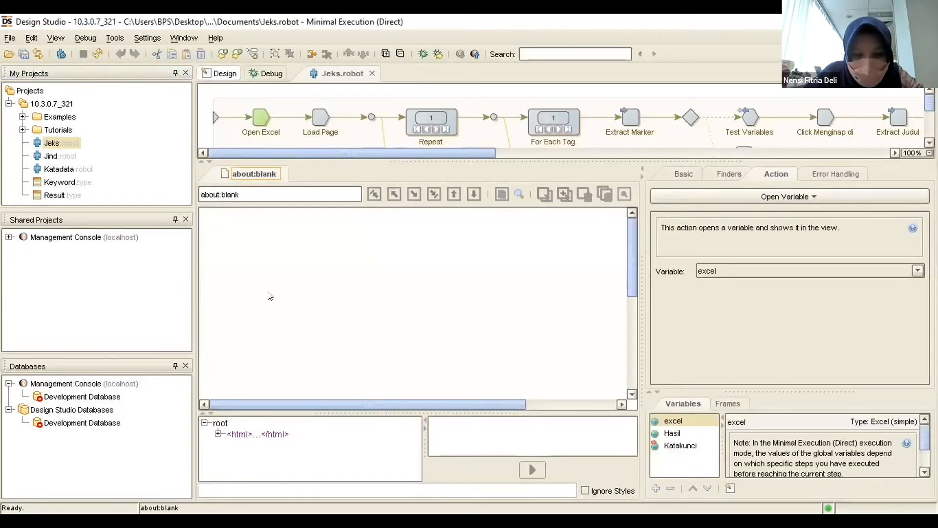
drag(426, 405, 453, 448)
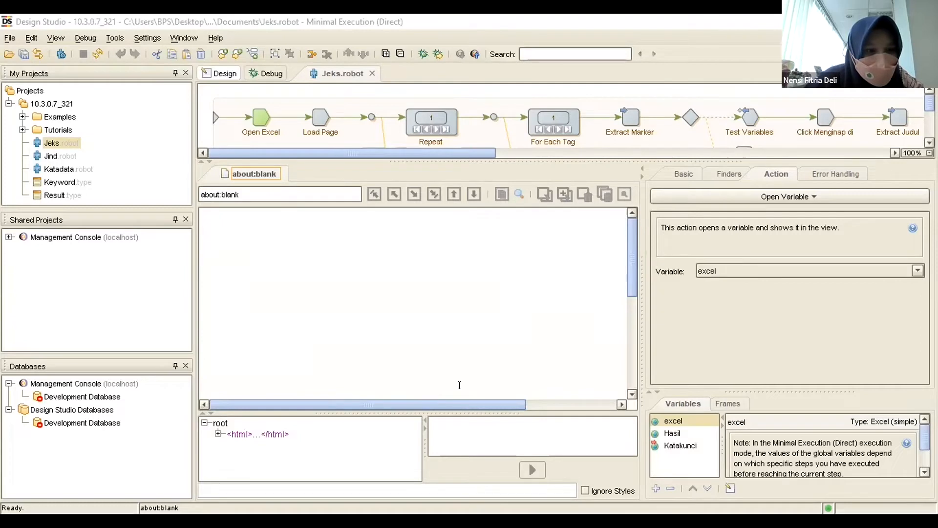
Open the Jind robot, look through its workflow steps, and enlarge the workflow area to show the lower branches.
double_click(48, 155)
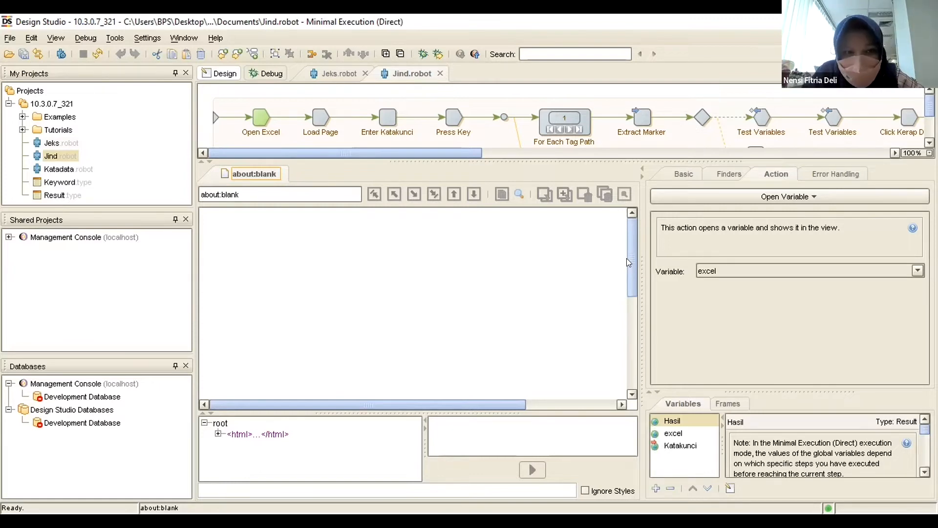
click(594, 153)
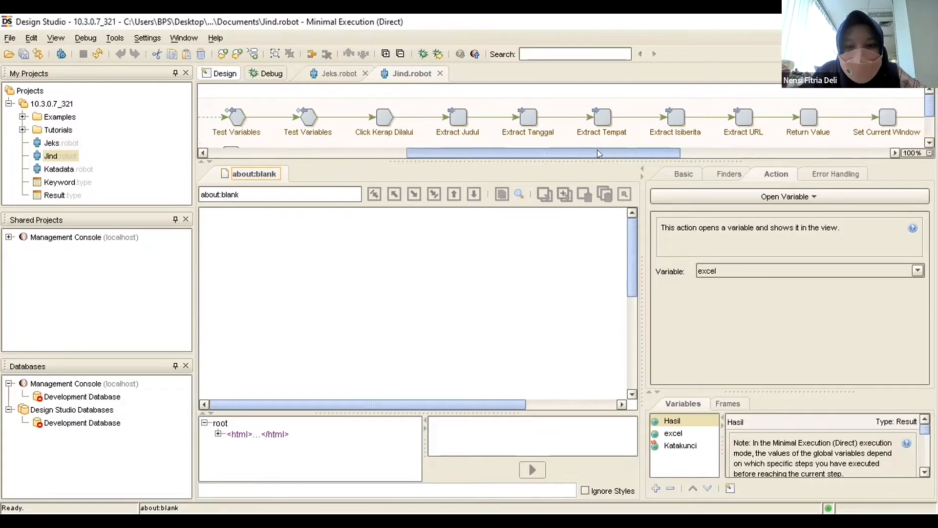
drag(593, 151, 238, 154)
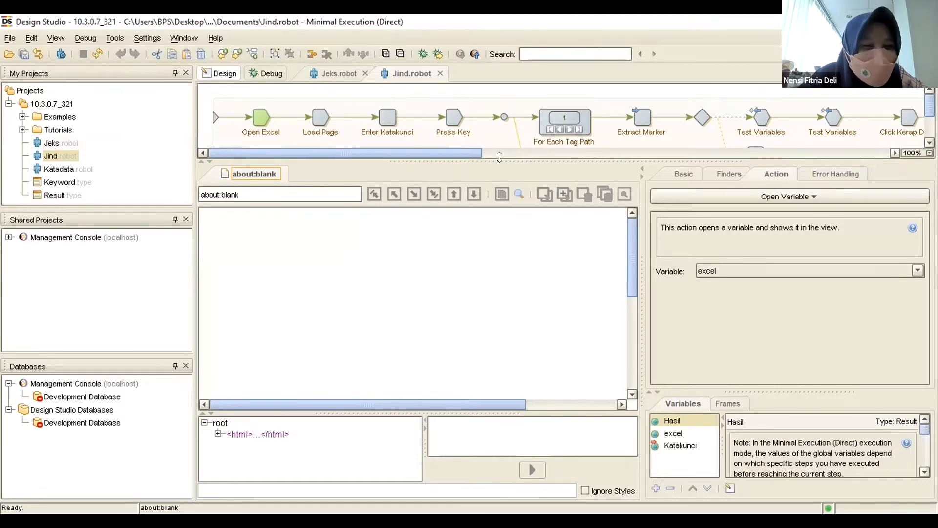
drag(500, 156, 534, 213)
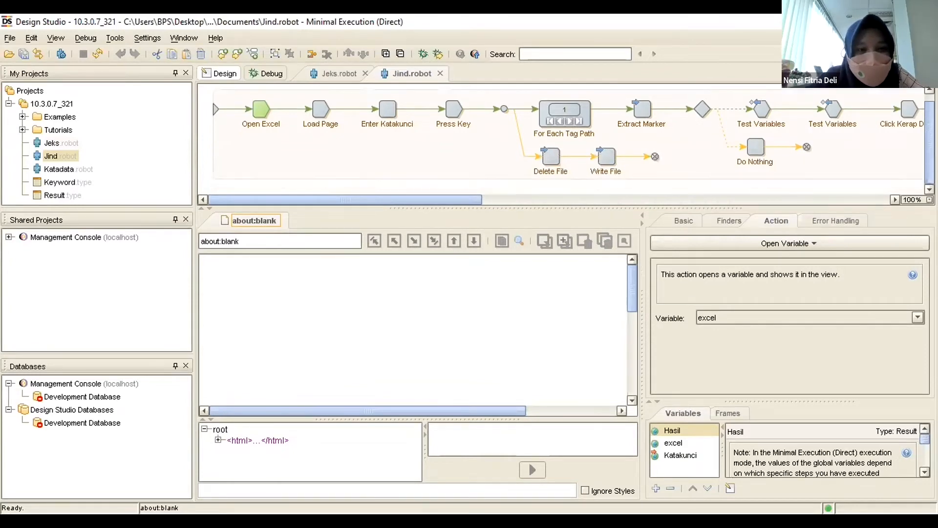
drag(482, 200, 24, 227)
click(314, 328)
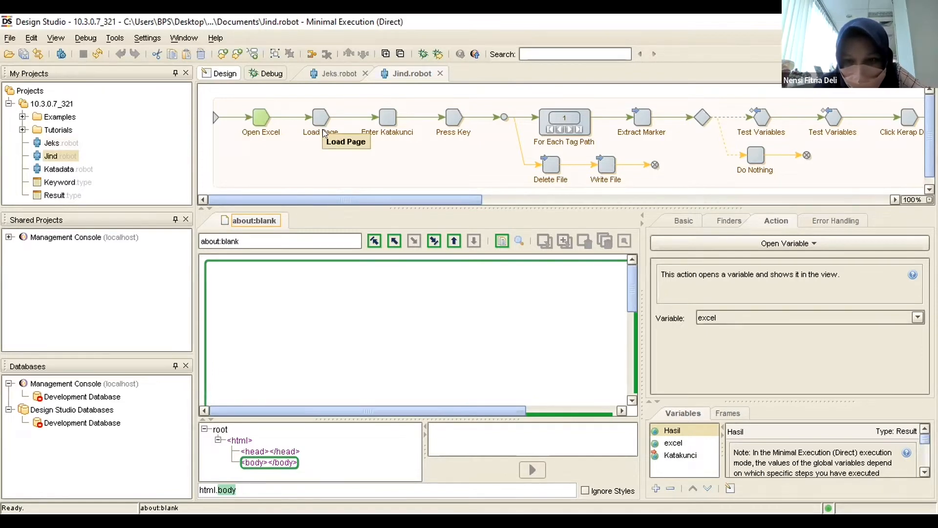
Examine the commands available for the Open Excel step and the definition of the robot's excel variable.
right_click(258, 118)
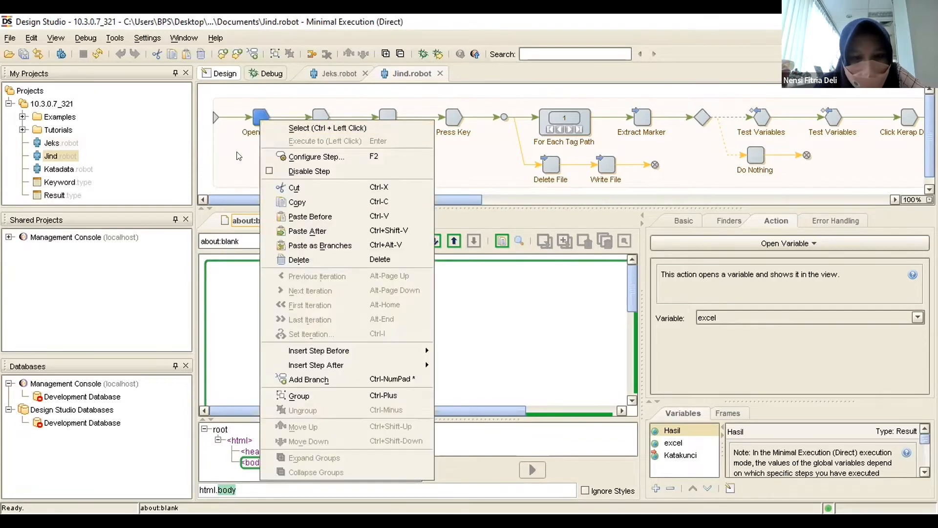
click(244, 155)
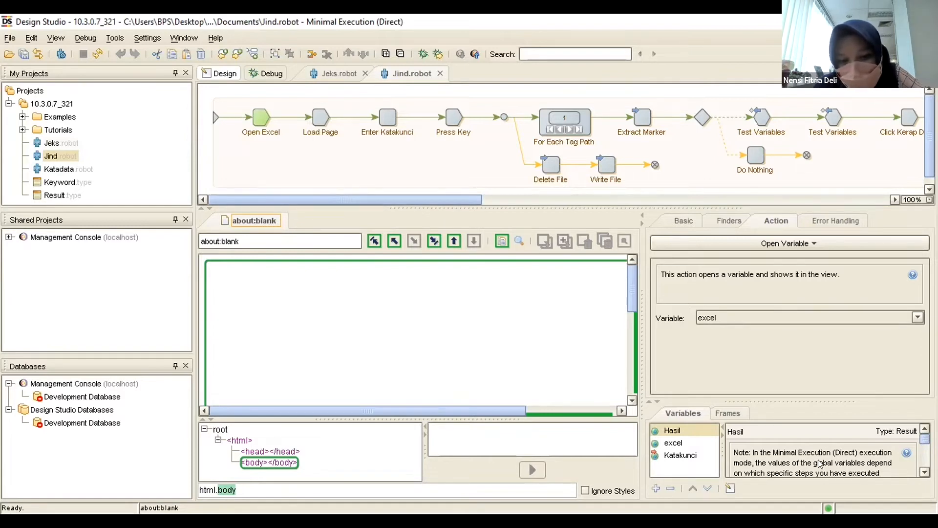
click(669, 443)
click(674, 434)
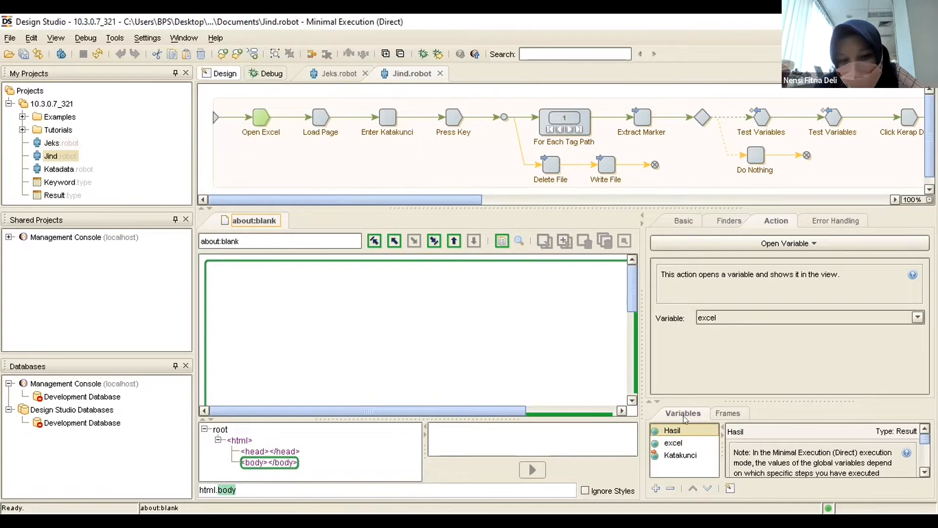
click(713, 414)
click(695, 415)
click(673, 445)
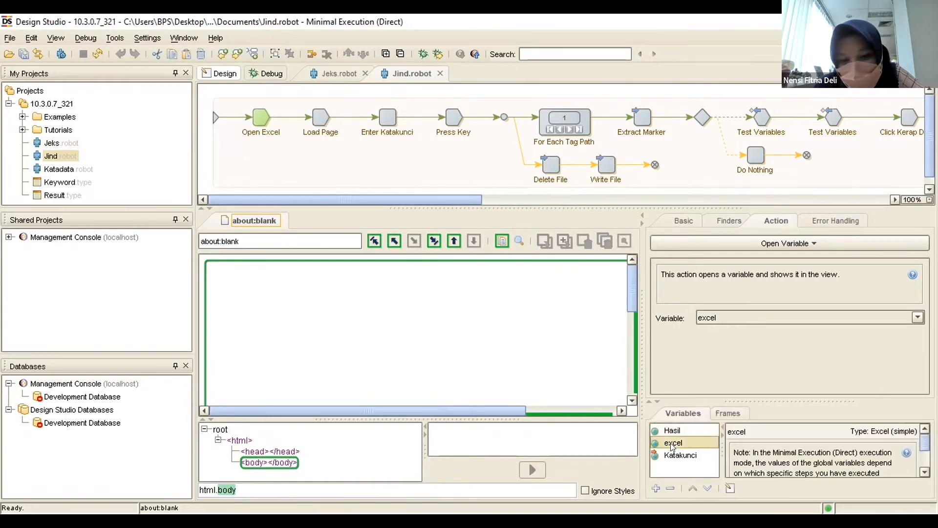
double_click(672, 443)
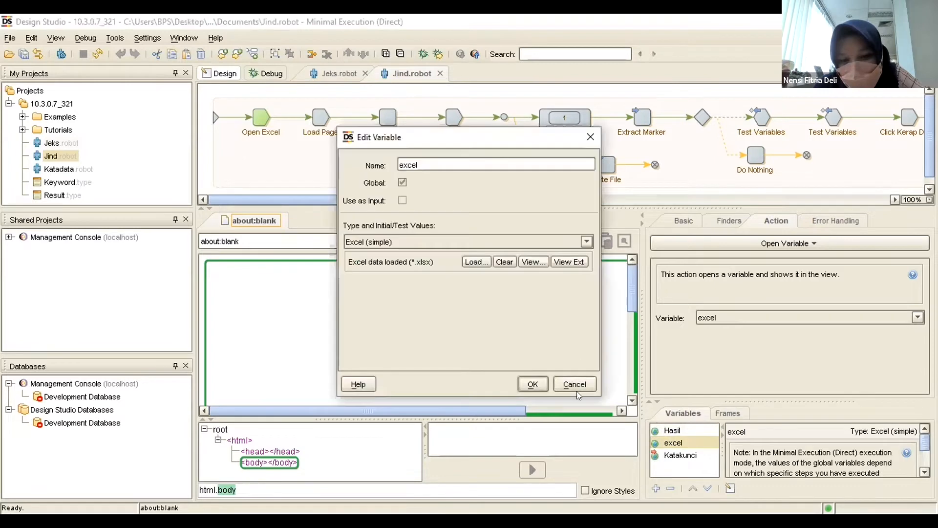
click(588, 136)
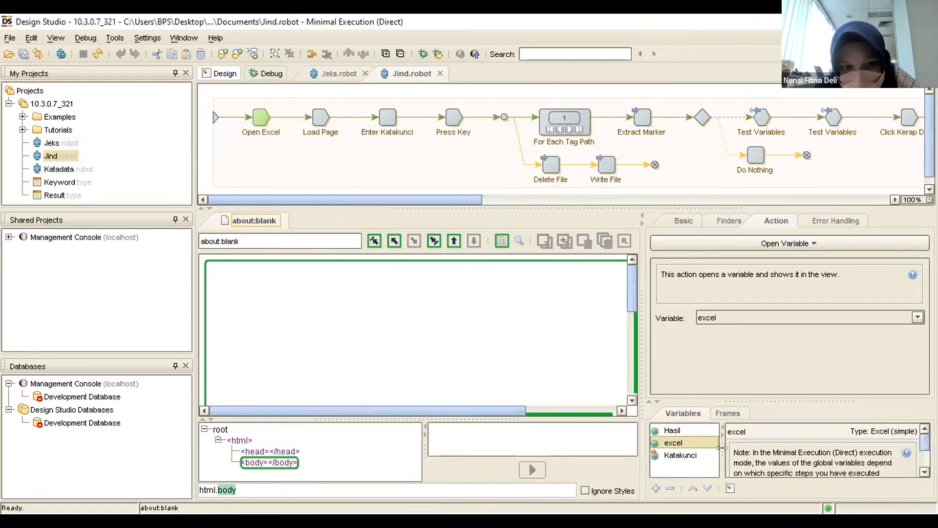
double_click(679, 441)
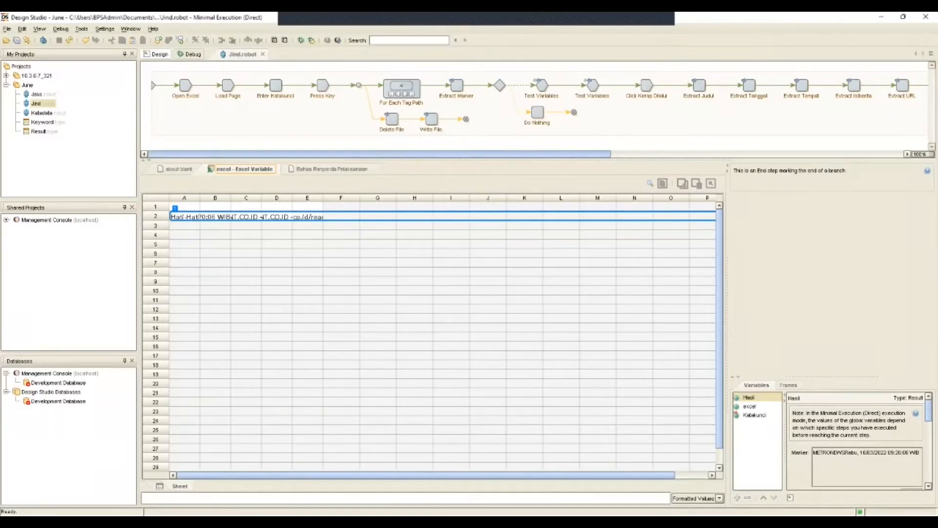
Widen columns A, C, D and E of the excel variable's sheet to show more of the extracted news row.
mouse_move(380, 154)
mouse_down()
mouse_move(410, 154)
mouse_move(379, 154)
mouse_up()
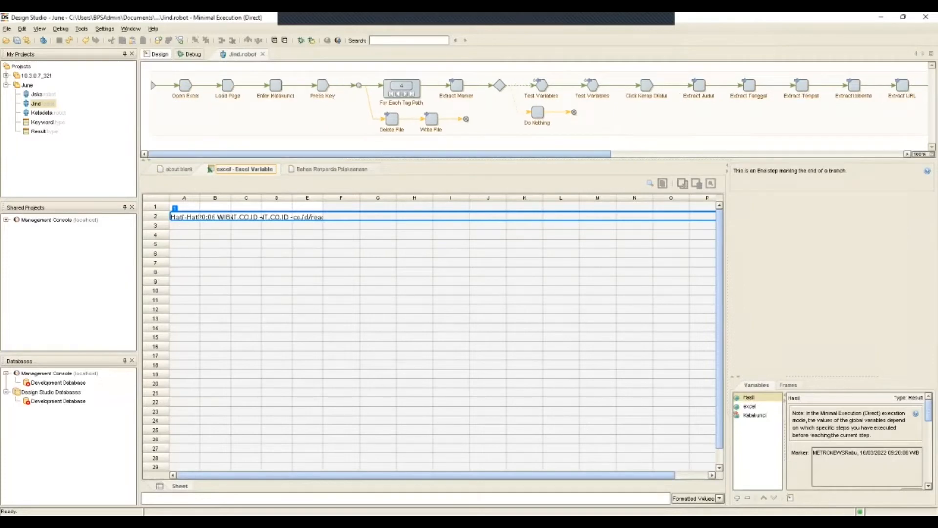
mouse_move(200, 198)
mouse_down()
mouse_move(277, 198)
mouse_move(214, 198)
mouse_up()
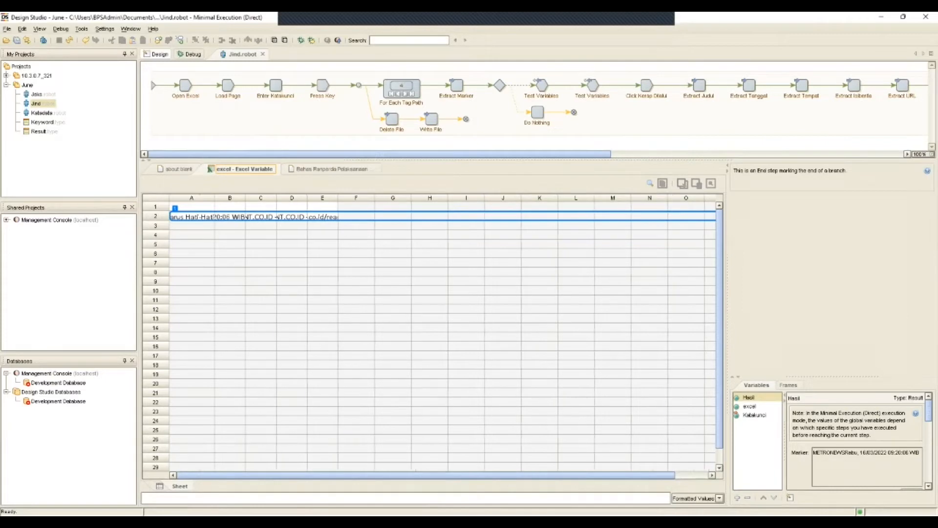
mouse_move(277, 198)
mouse_down()
mouse_move(321, 198)
mouse_move(285, 198)
mouse_up()
drag(347, 198, 323, 198)
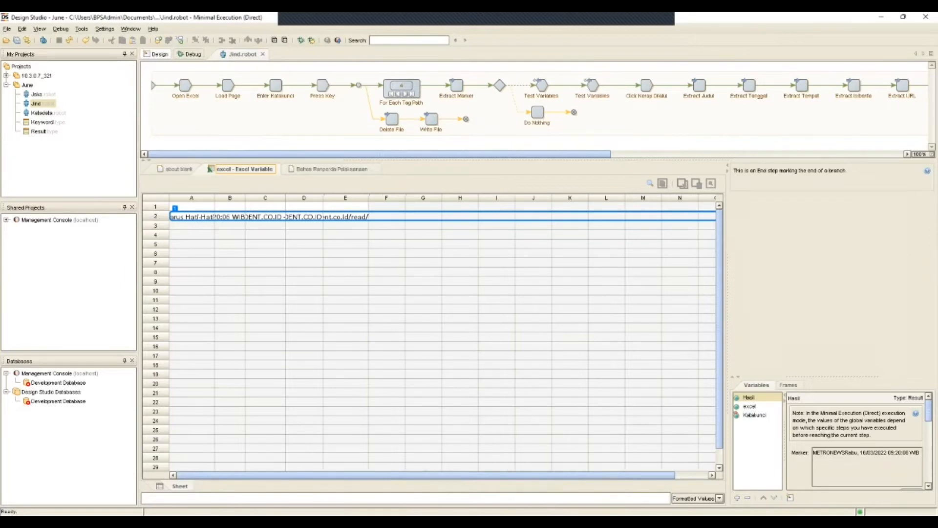
Review the article page loaded by the Jind robot alongside its workflow steps from Open Excel to the final Set Content of Cell.
drag(379, 154, 672, 154)
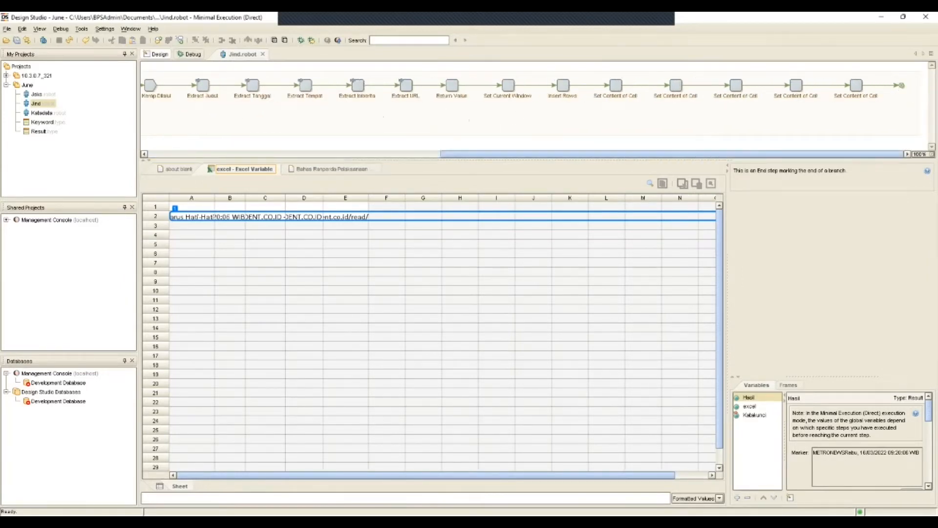
click(332, 169)
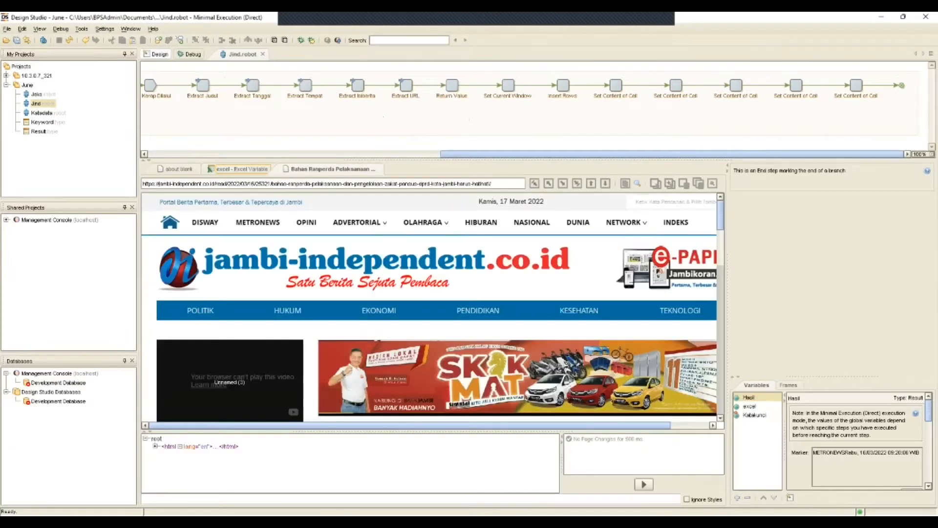
scroll(430, 307, down, 9)
scroll(230, 386, up, 10)
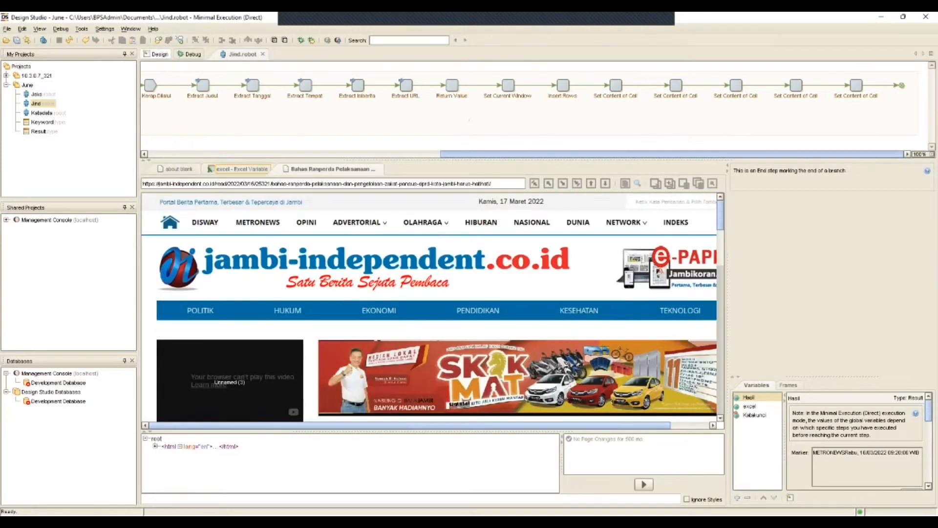
drag(474, 154, 198, 154)
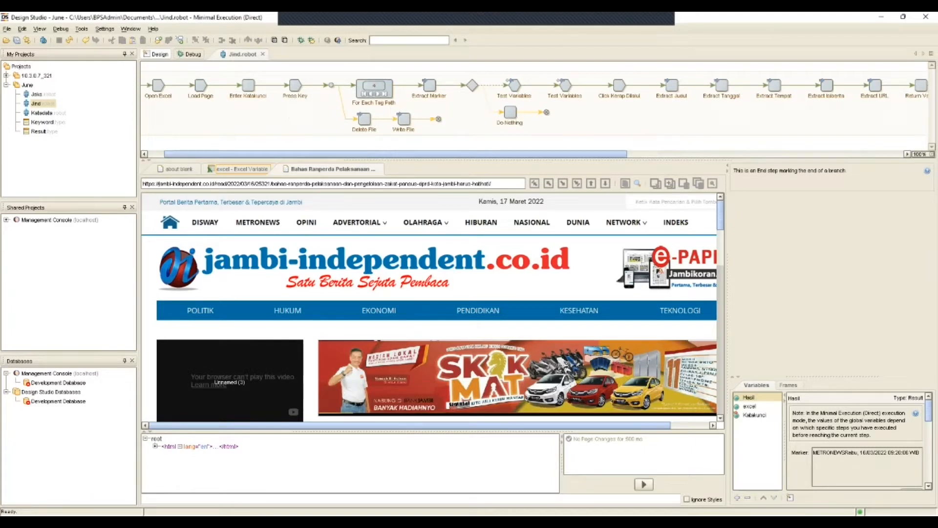
drag(398, 154, 444, 154)
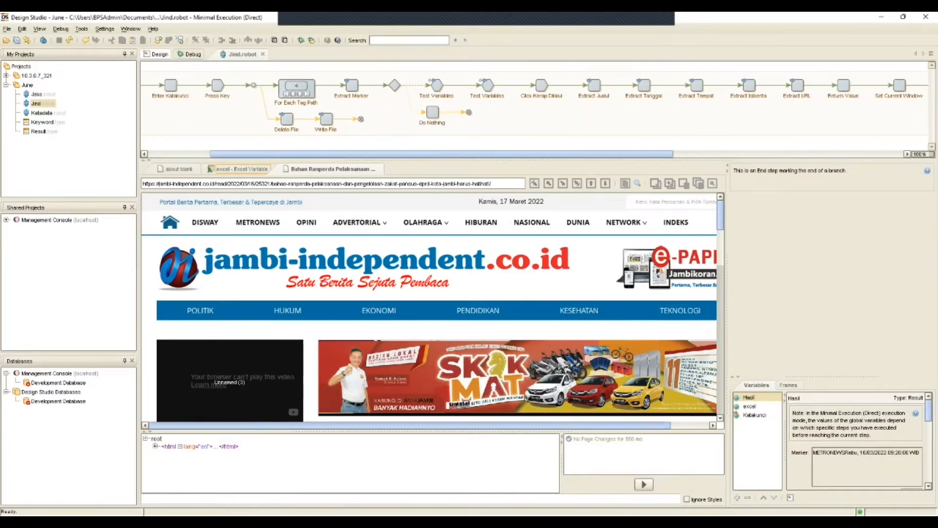
drag(440, 425, 481, 425)
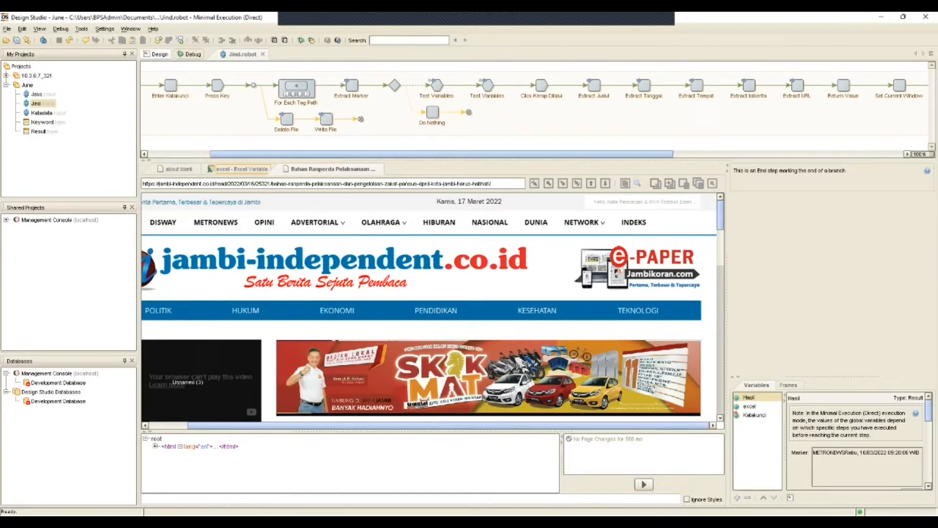
drag(440, 154, 377, 154)
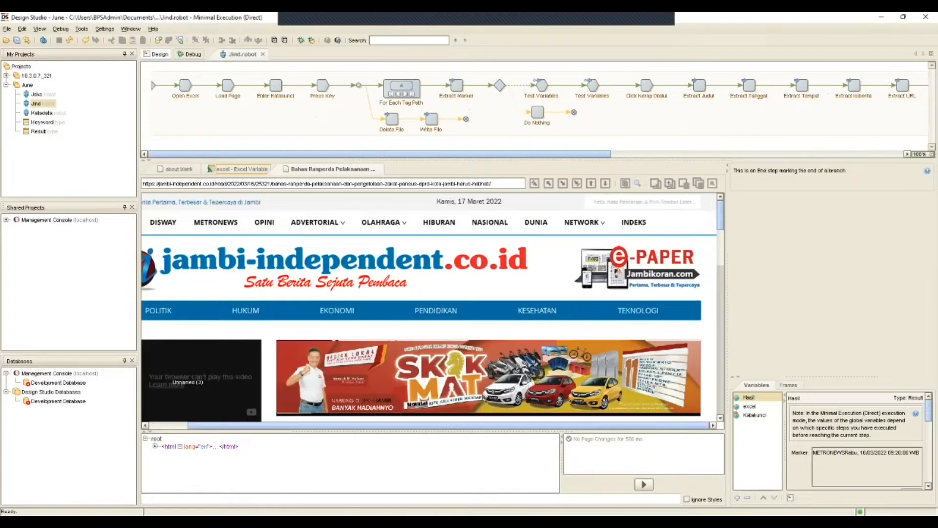
Inspect the Press Key and Extract Marker steps, and look through the news search results for the keyword ekonomi.
click(323, 85)
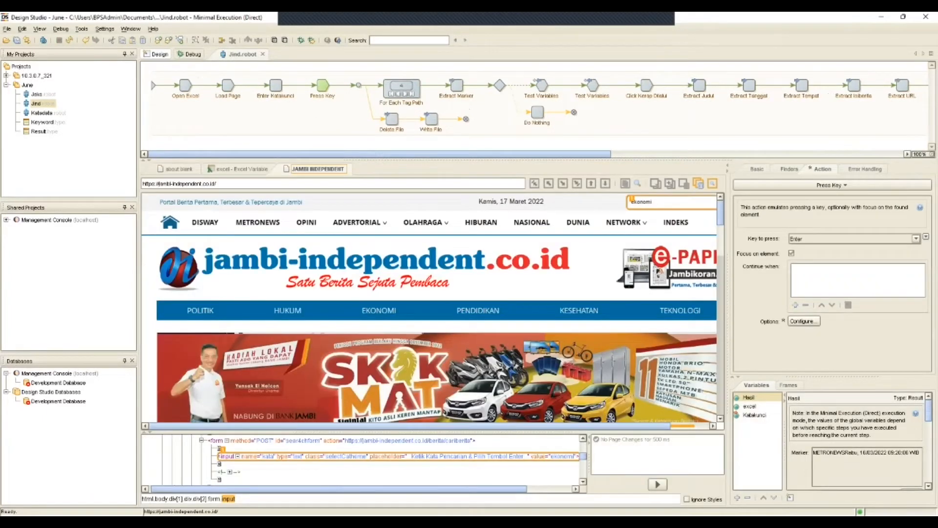
drag(409, 426, 449, 426)
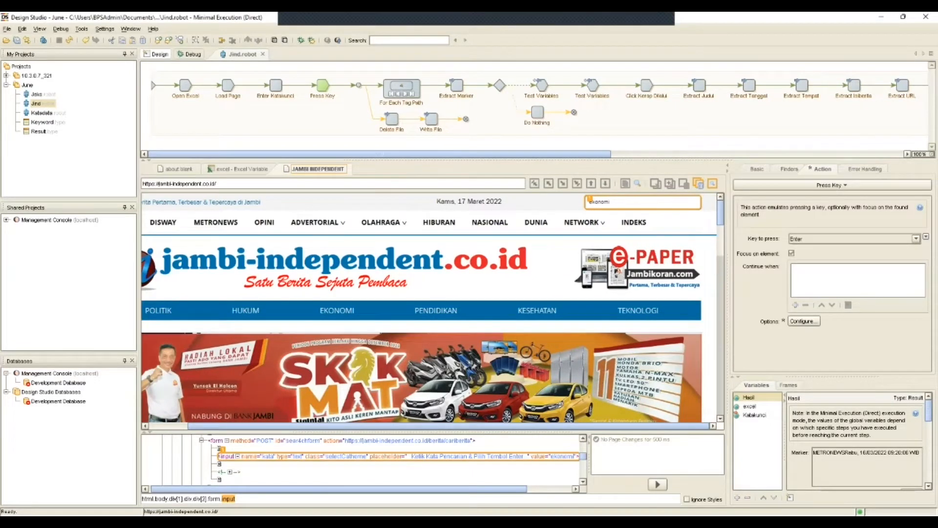
click(457, 86)
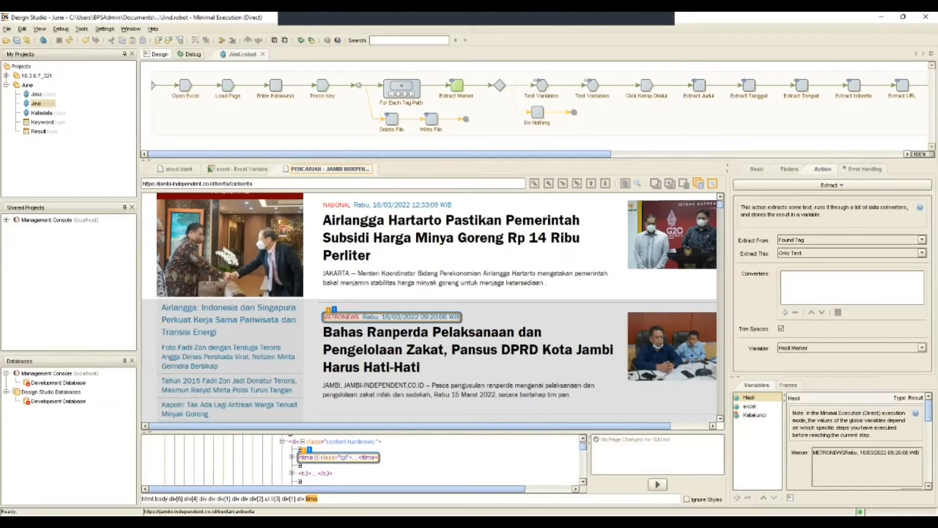
scroll(429, 308, up, 5)
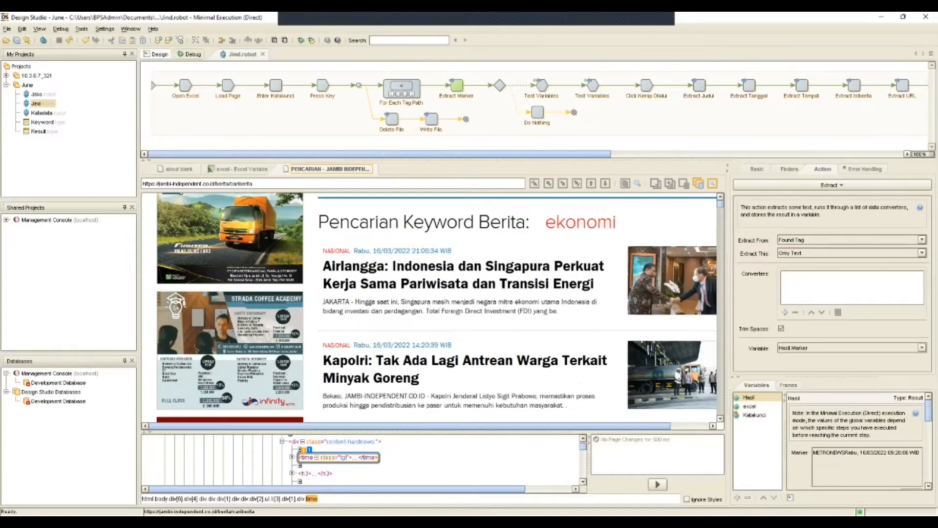
scroll(429, 307, down, 2)
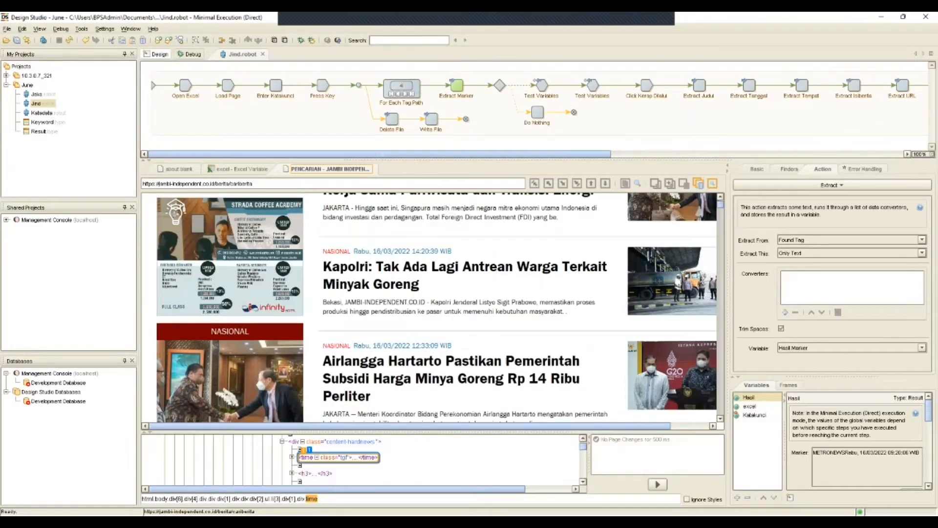
scroll(429, 308, down, 1)
scroll(430, 307, down, 1)
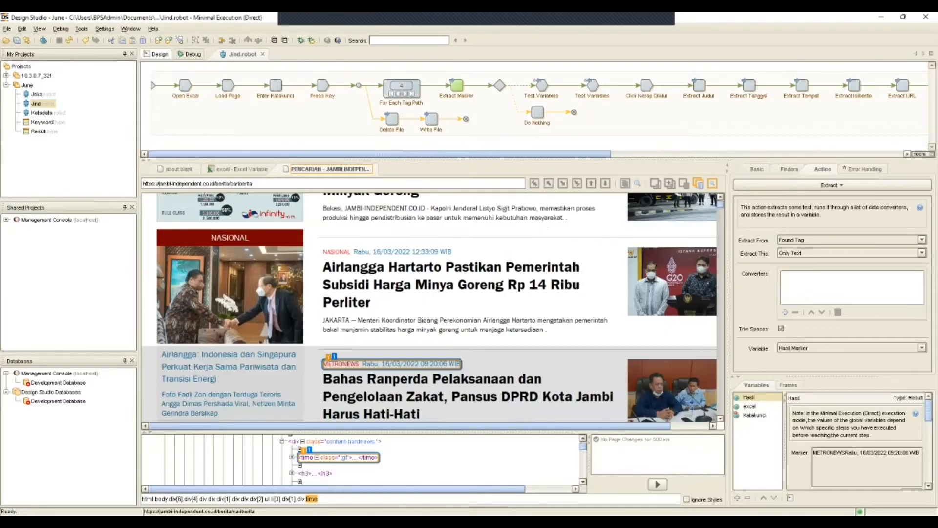
scroll(429, 307, down, 3)
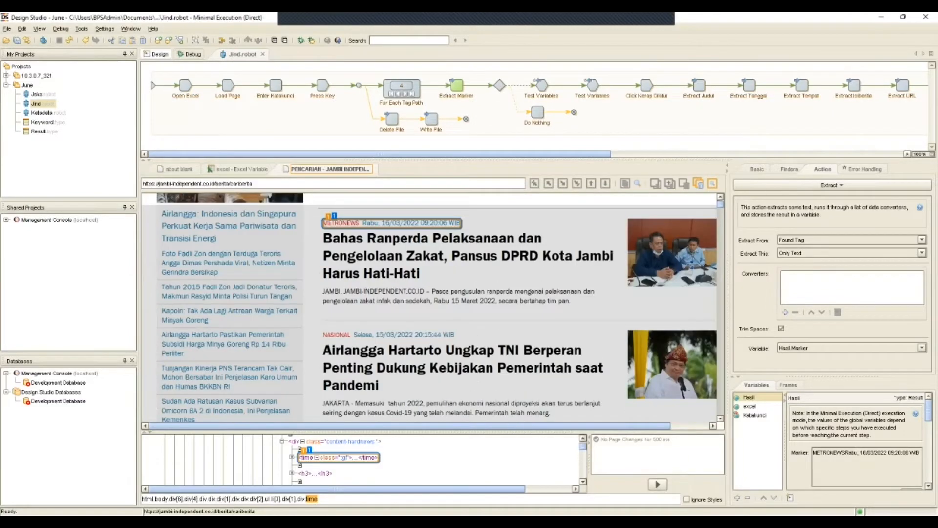
scroll(429, 307, down, 8)
scroll(429, 308, up, 12)
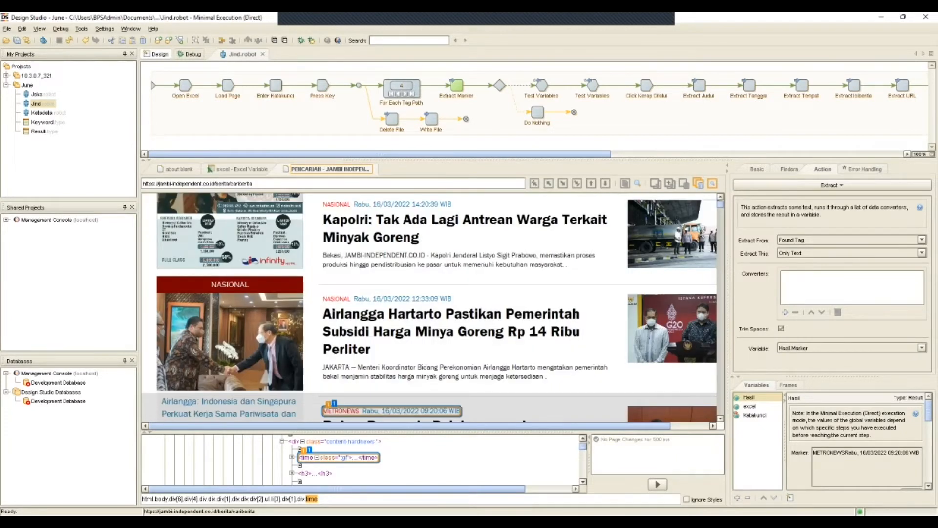
Inspect the Click Kerap Dilalui step's settings, and execute the Jind robot to the end of its main branch.
drag(415, 154, 450, 154)
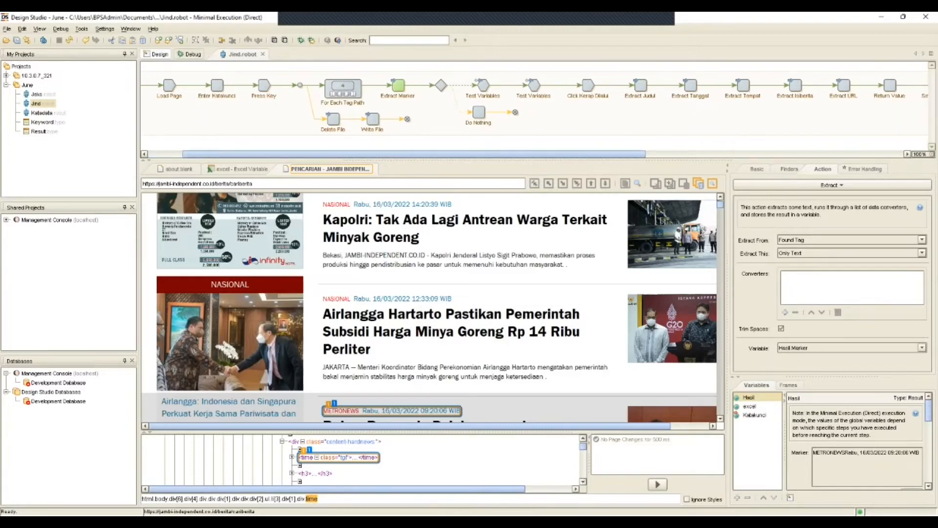
click(587, 86)
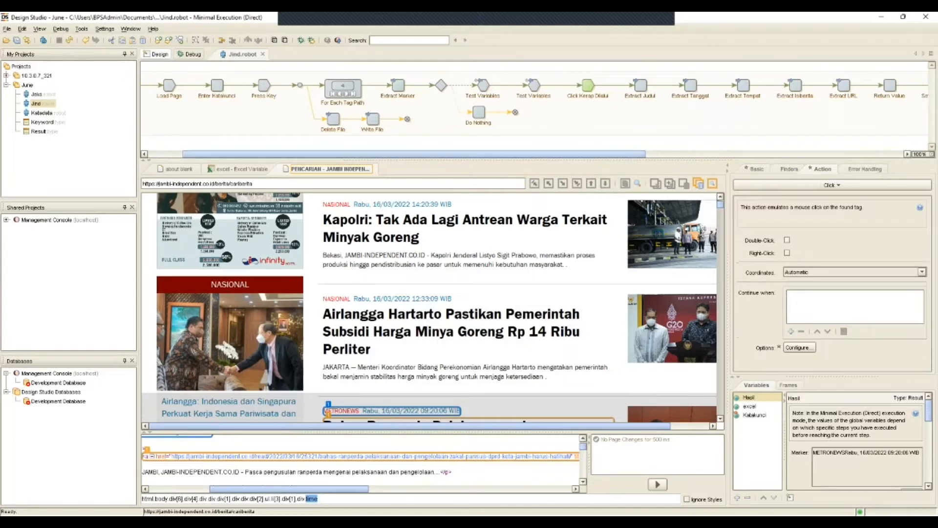
drag(455, 154, 618, 154)
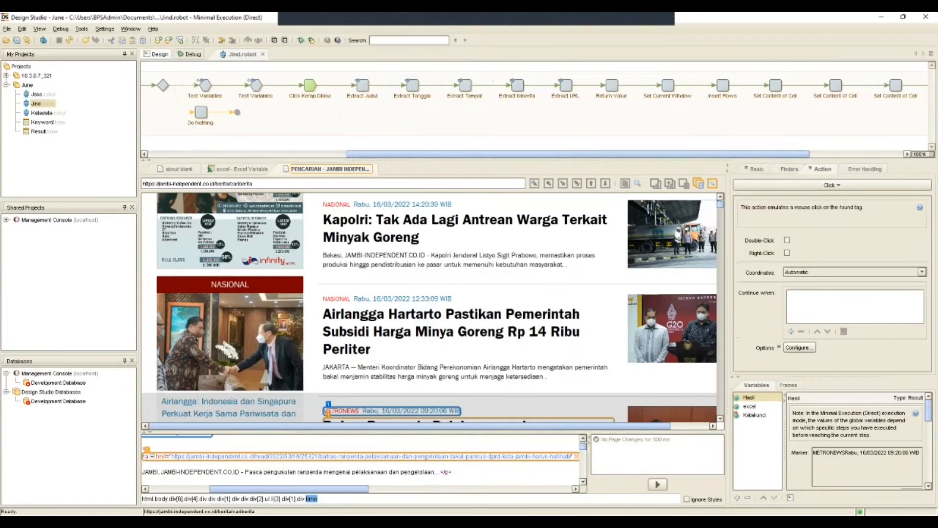
drag(618, 154, 713, 154)
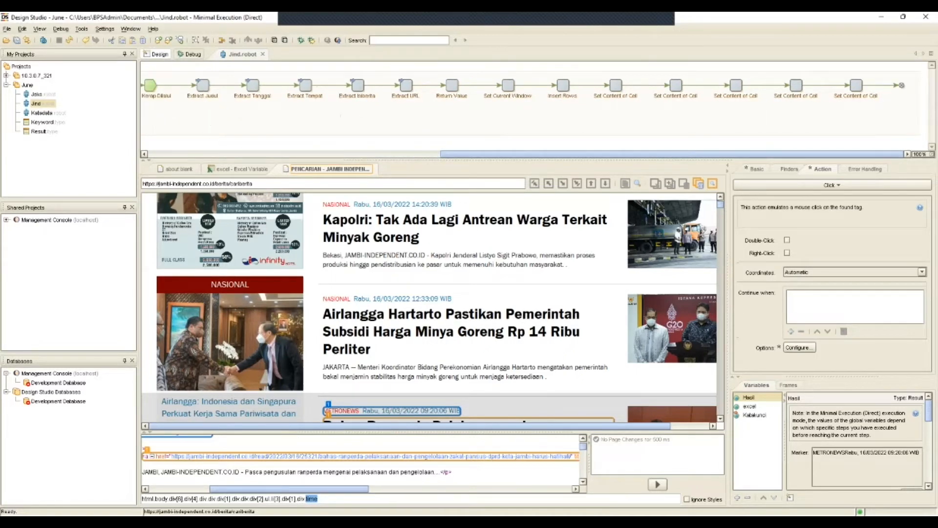
click(901, 85)
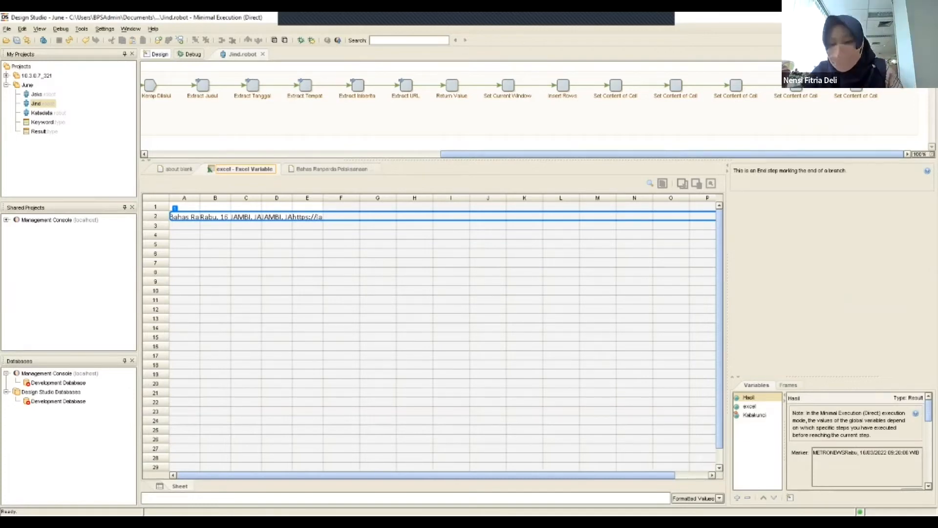
Examine the Katakunci and Hasil variables, including Hasil's definition, its available commands and its Marker and Tanggal values.
click(749, 406)
click(755, 415)
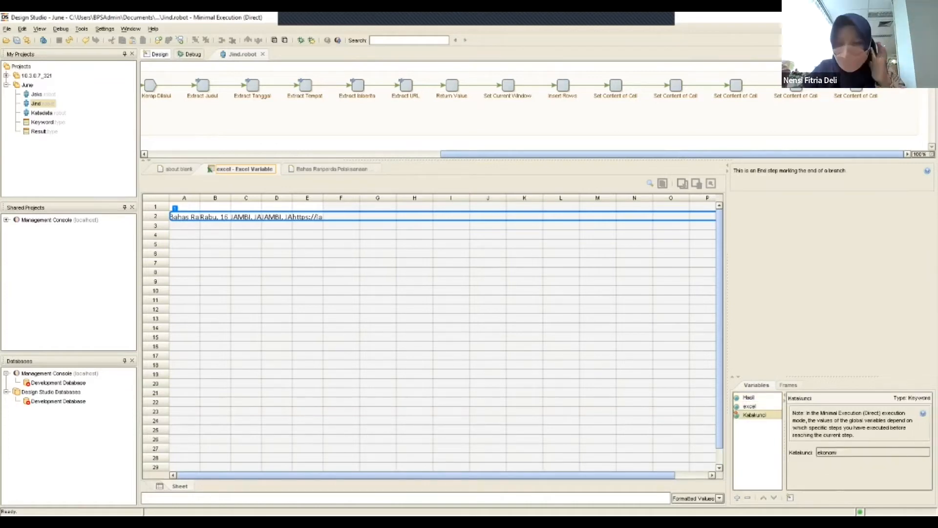
double_click(749, 397)
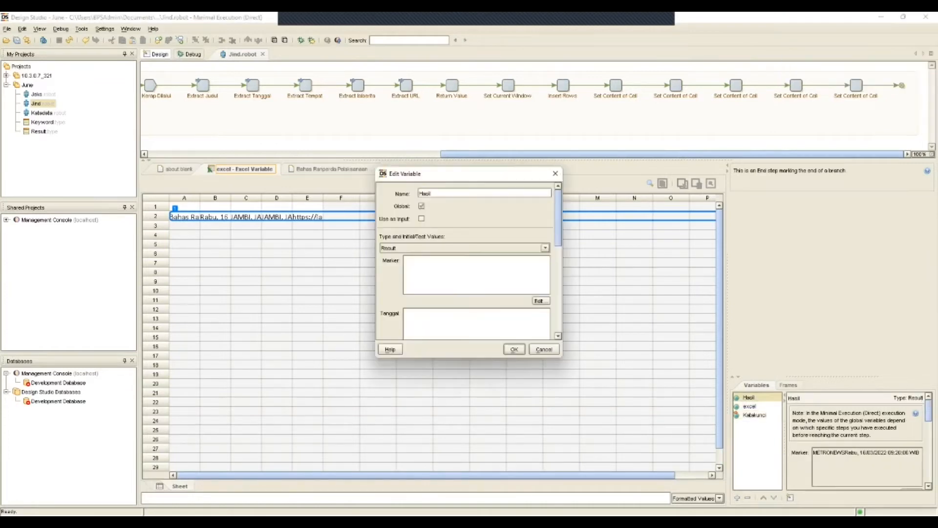
key(Escape)
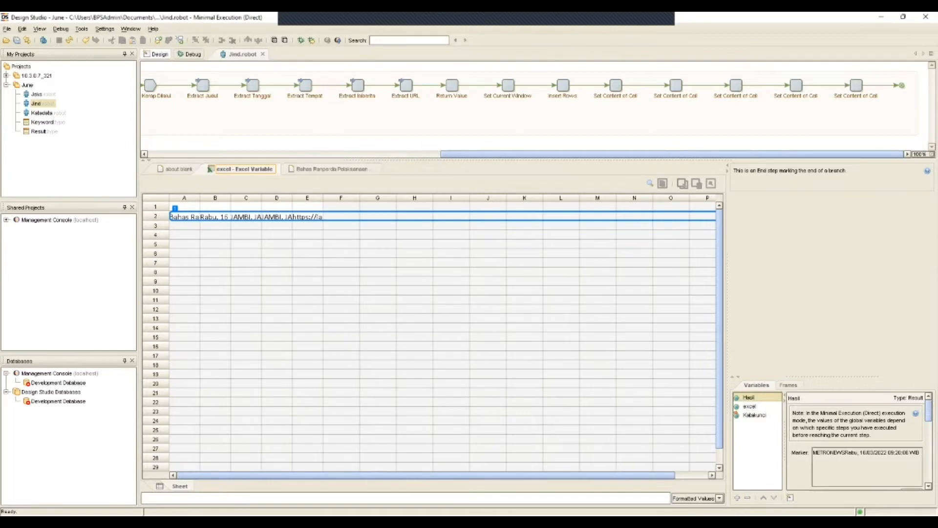
right_click(753, 397)
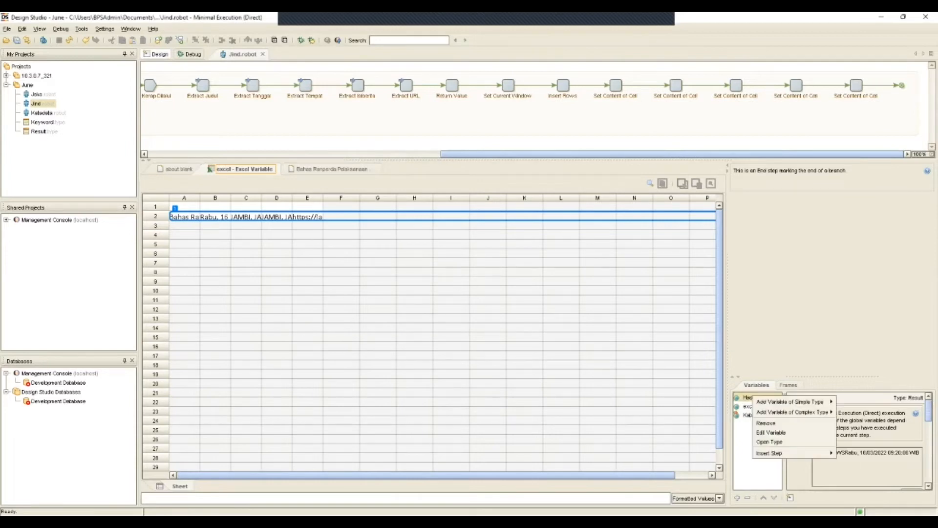
key(Escape)
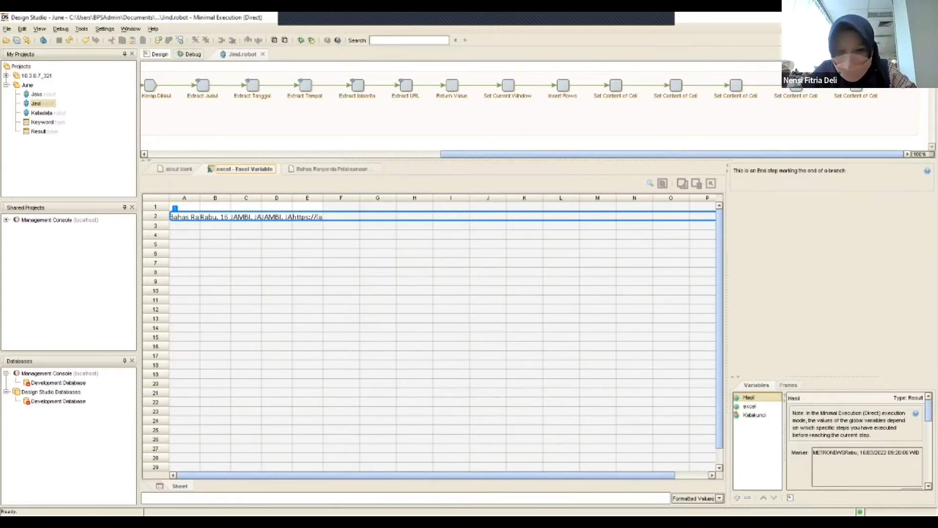
scroll(857, 439, down, 10)
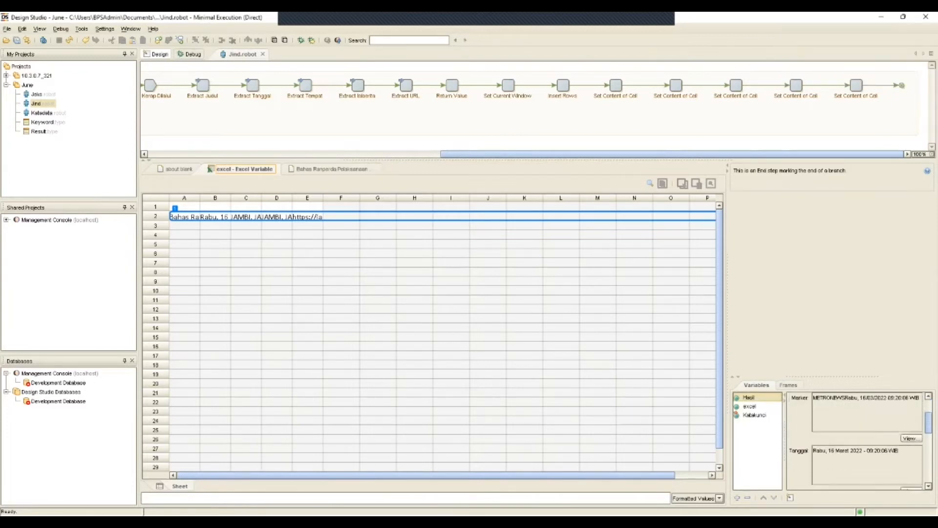
scroll(858, 440, up, 10)
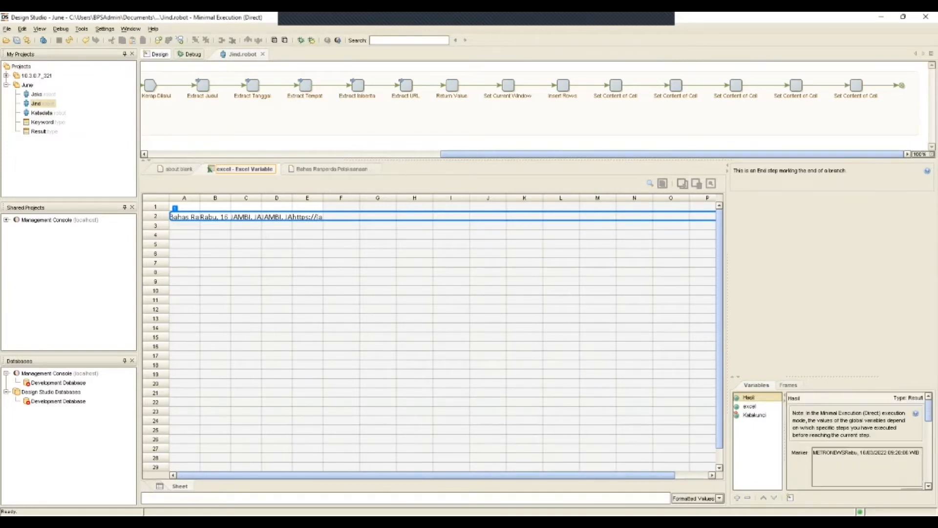
scroll(855, 440, down, 2)
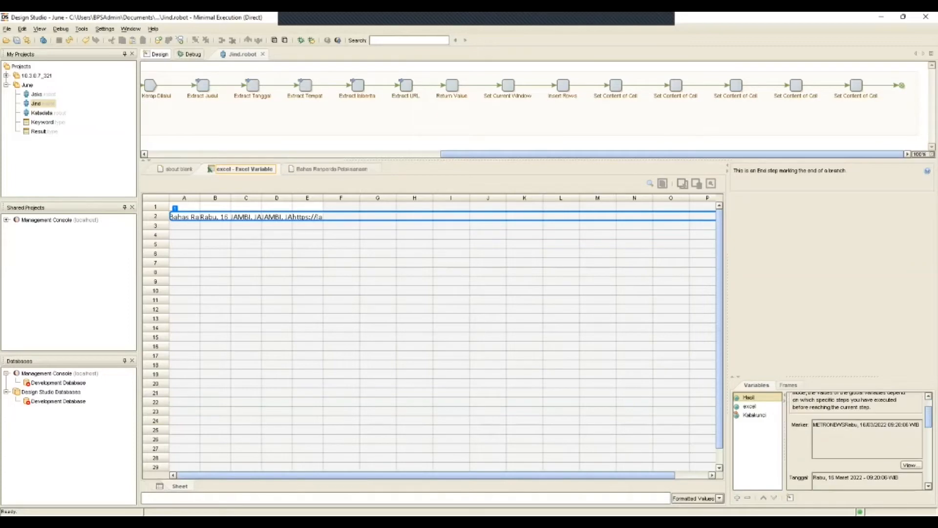
scroll(858, 440, down, 5)
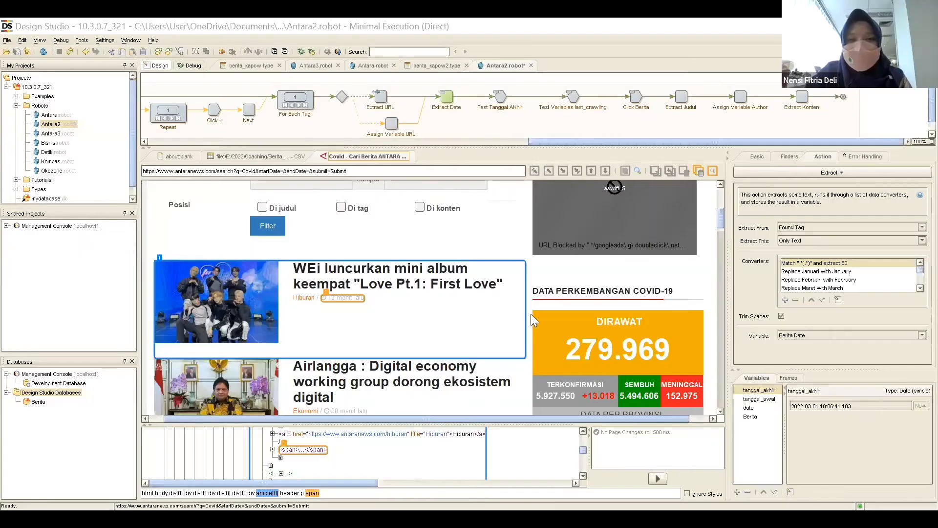
In the Antara2 robot, examine the View as CSV step and the column extractions into Berita.Keyword and Berita.Subkategori.
scroll(446, 205, up, 2)
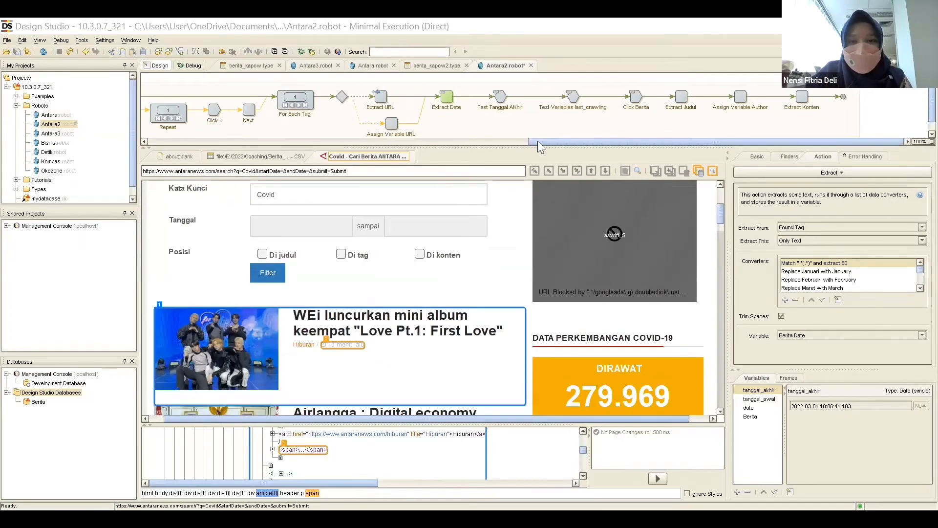
drag(538, 141, 134, 149)
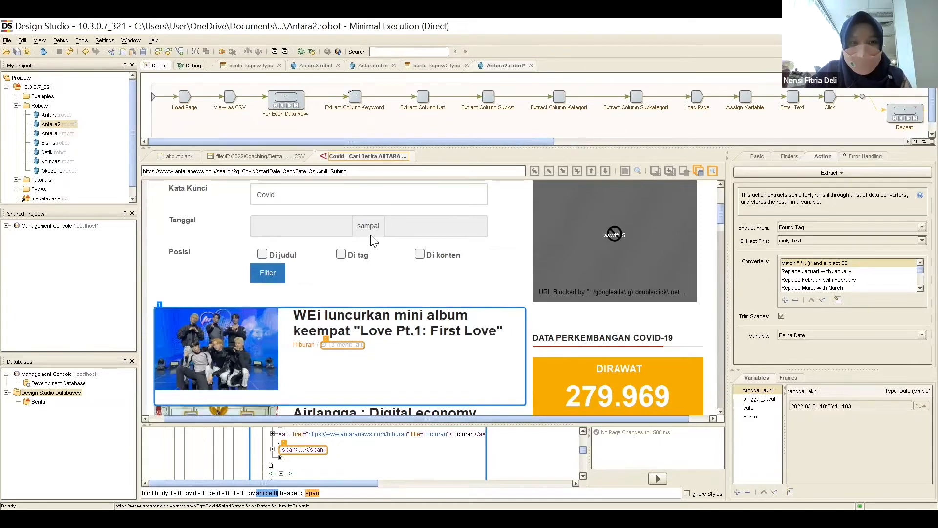
scroll(419, 196, up, 3)
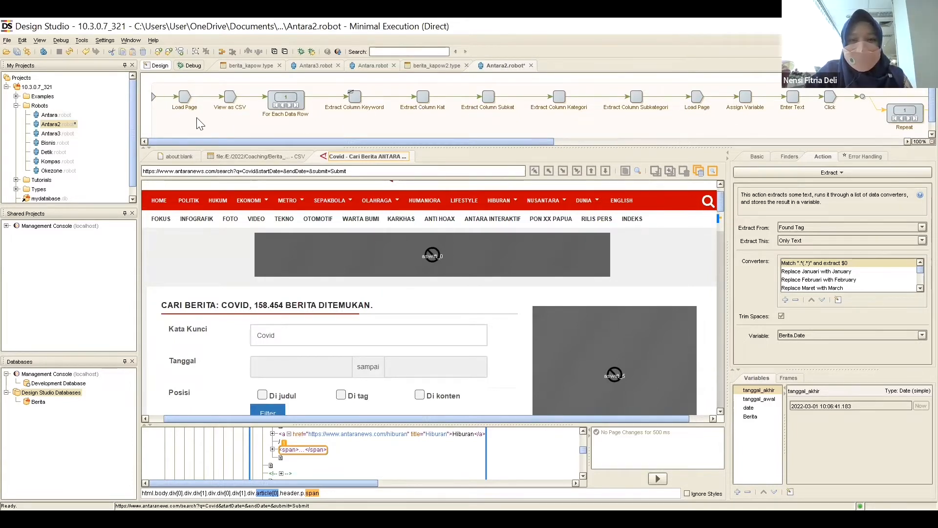
click(230, 96)
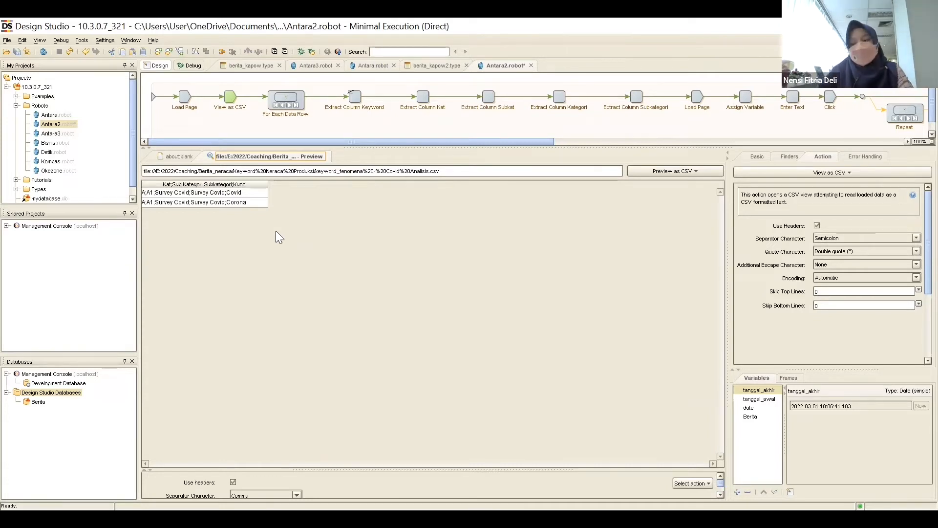
click(355, 96)
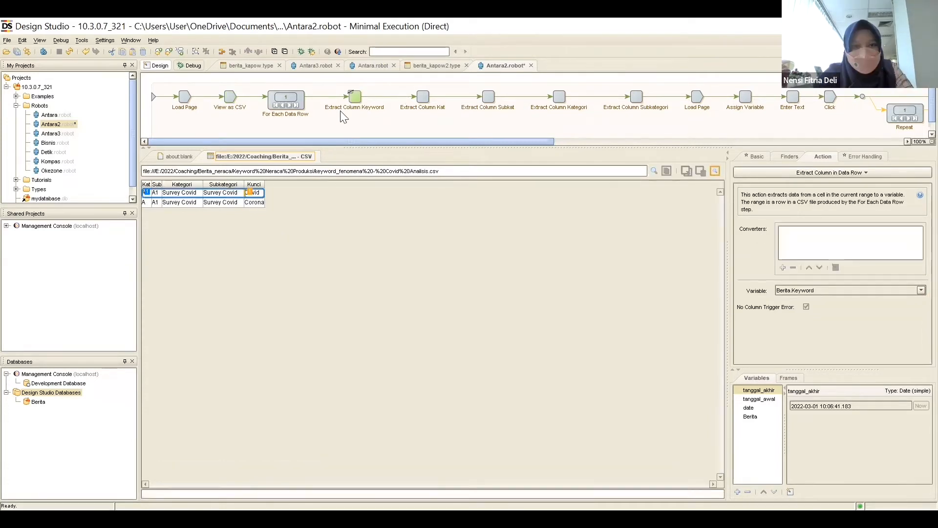
drag(281, 141, 457, 142)
click(448, 97)
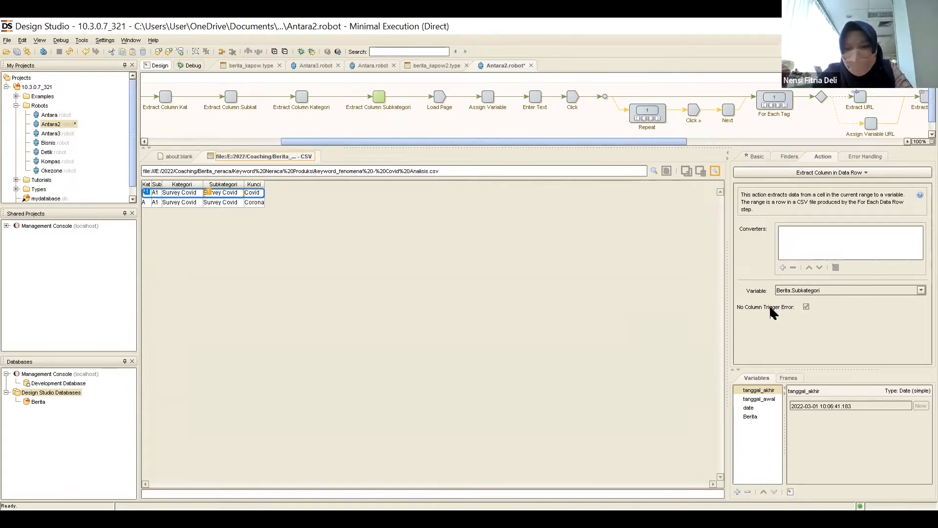
Examine the Berita variable's attributes, from Source and Kat through Keyword and URL to Headline, Author, Date and Content.
click(760, 419)
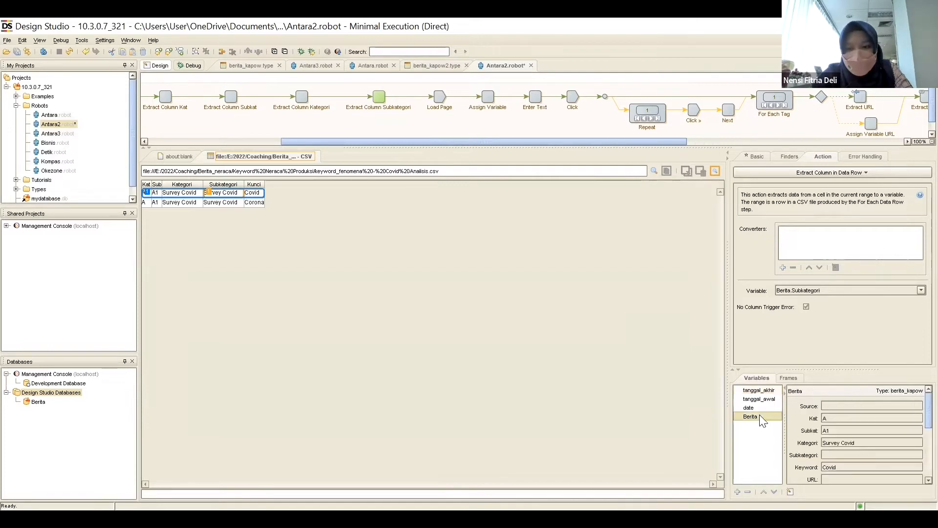
scroll(849, 456, down, 2)
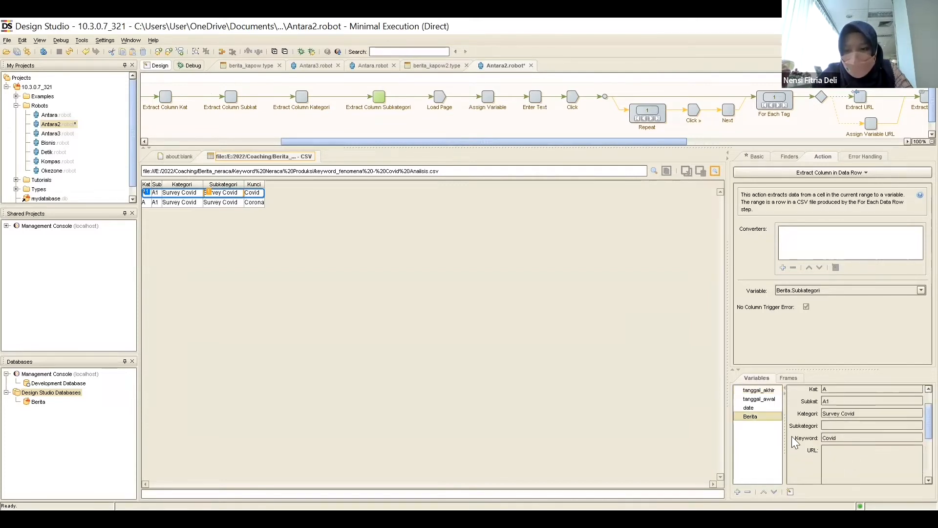
scroll(870, 441, up, 2)
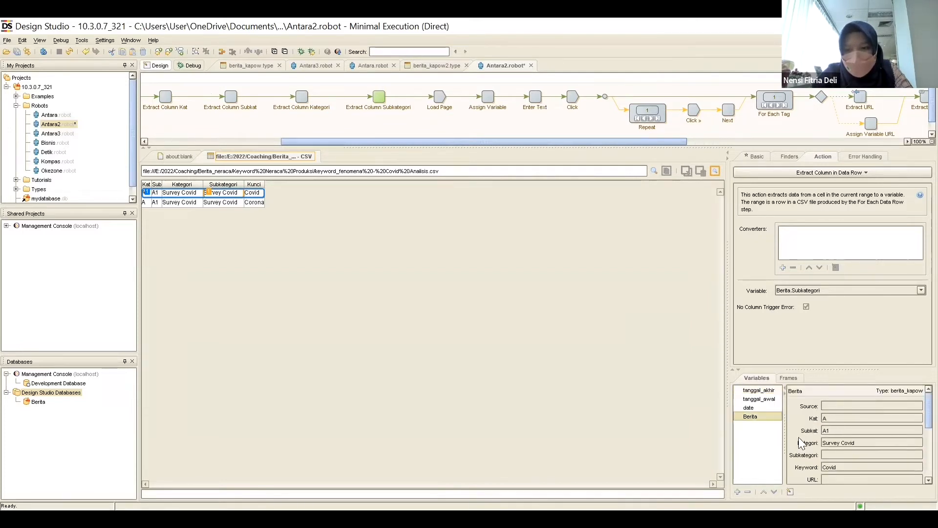
scroll(804, 438, down, 2)
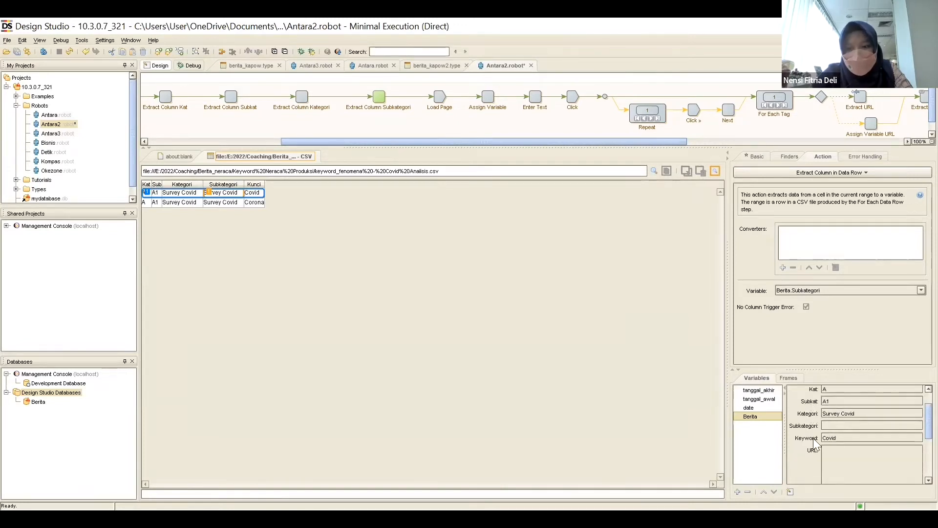
scroll(814, 443, down, 1)
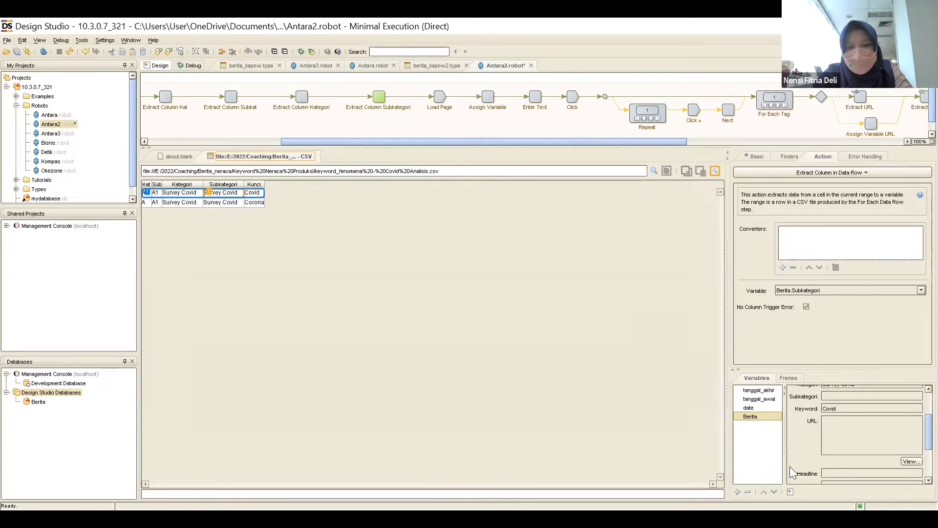
scroll(812, 434, down, 1)
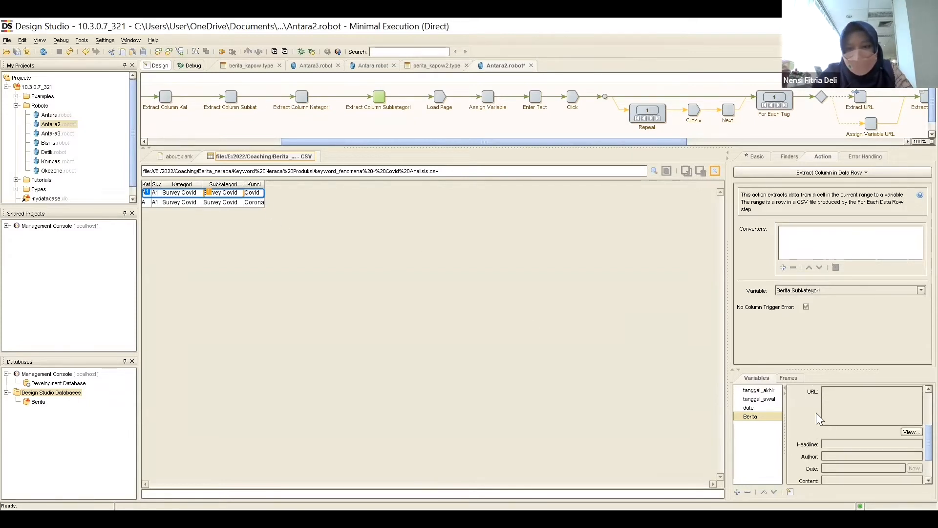
Execute the Antara2 robot up to its Repeat step, and look over the loaded Antara search page and the remaining steps.
drag(383, 142, 480, 142)
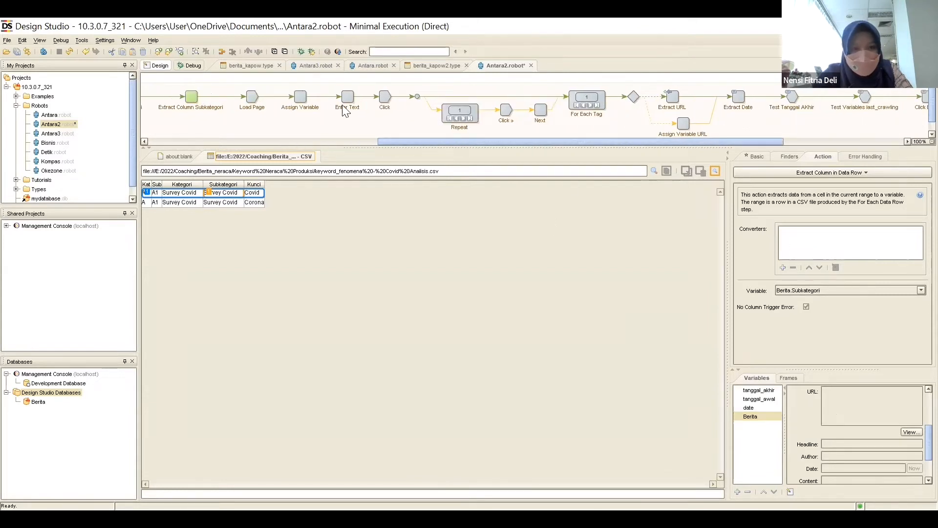
drag(437, 138, 457, 142)
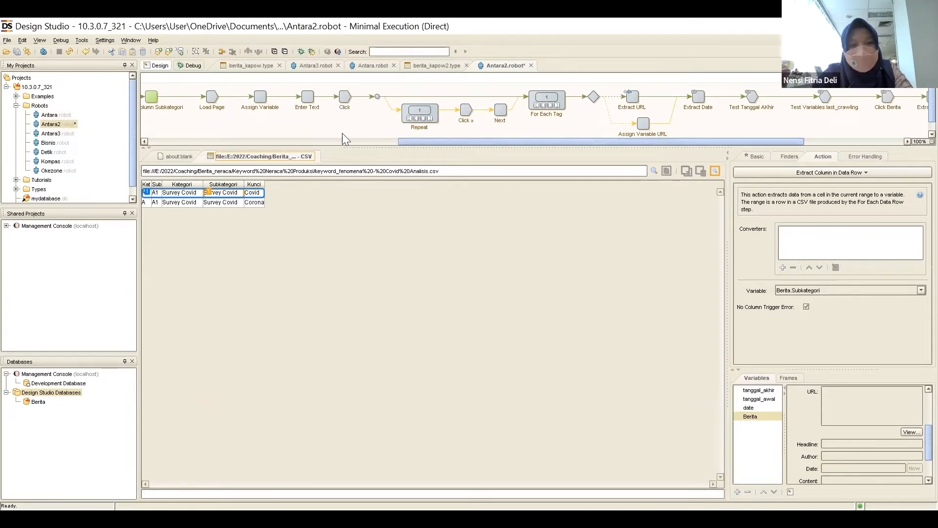
click(435, 119)
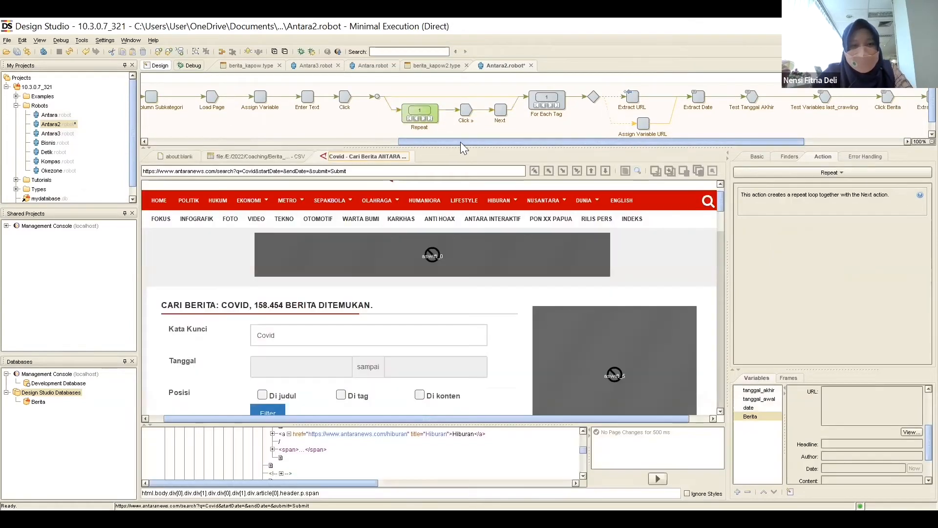
drag(452, 141, 460, 142)
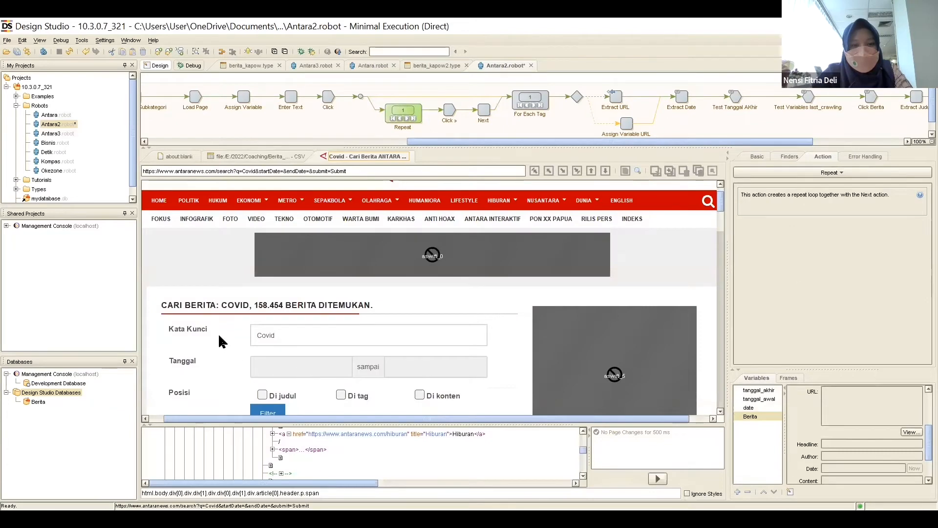
scroll(218, 334, down, 2)
scroll(224, 339, up, 2)
scroll(318, 367, up, 1)
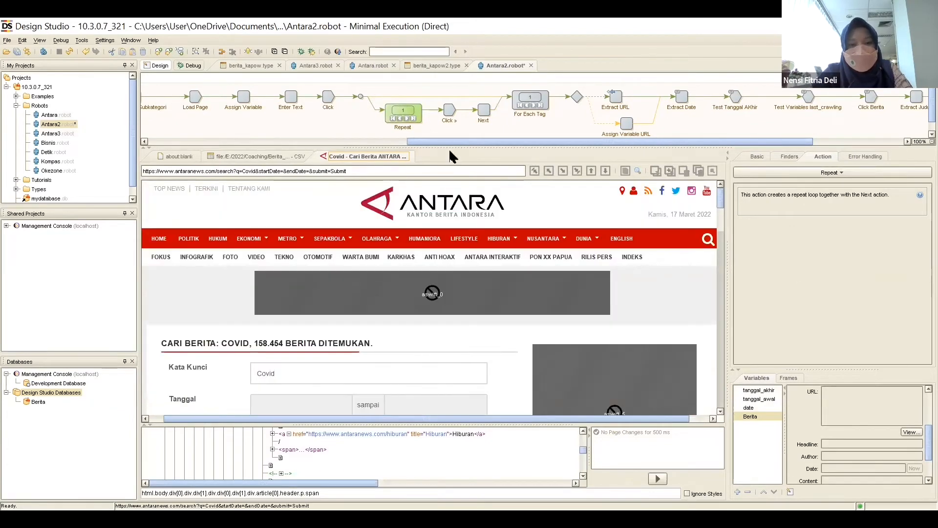
drag(459, 141, 564, 146)
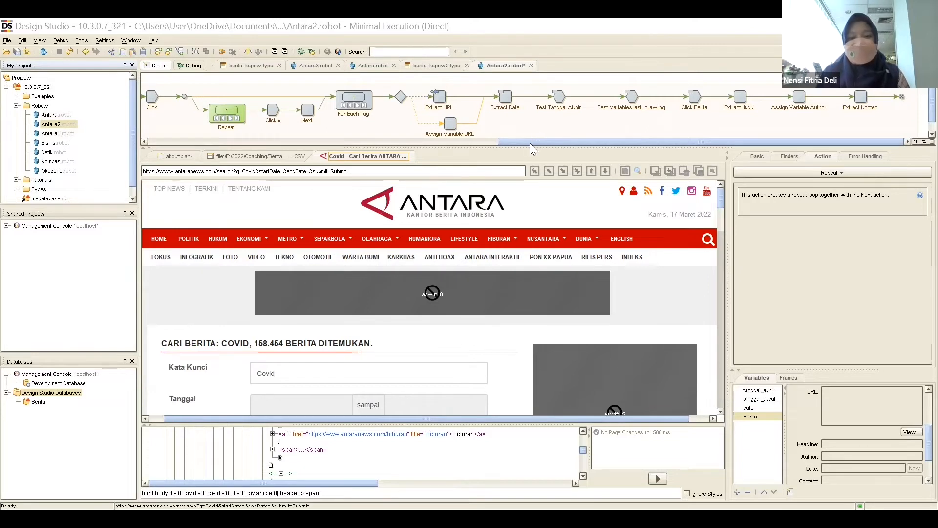
Go back to the beginning of the Antara2 flow and open the berita_kapow type from the project's Types folder.
drag(142, 150, 131, 147)
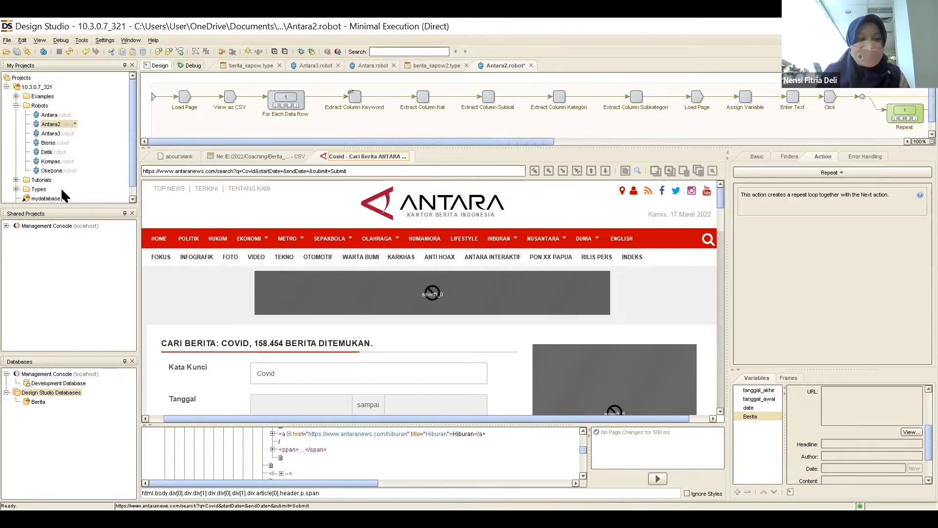
drag(133, 141, 135, 156)
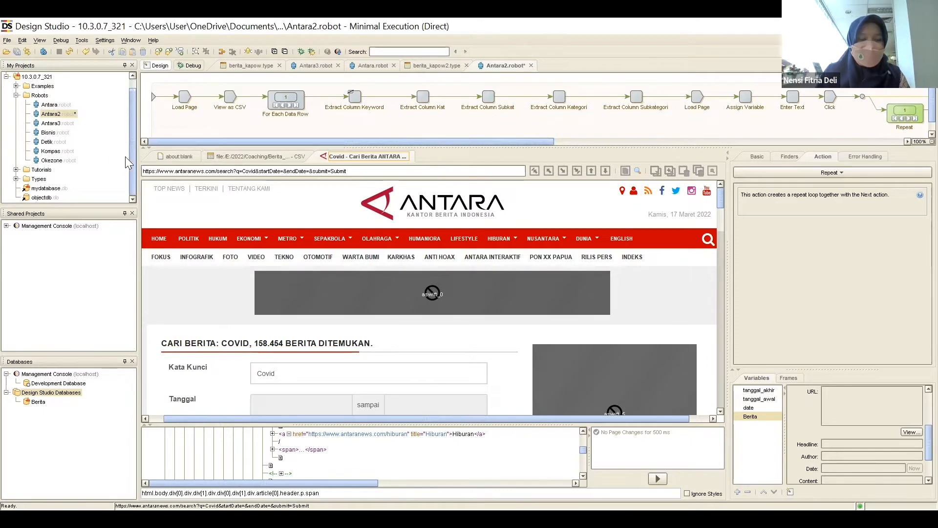
click(17, 179)
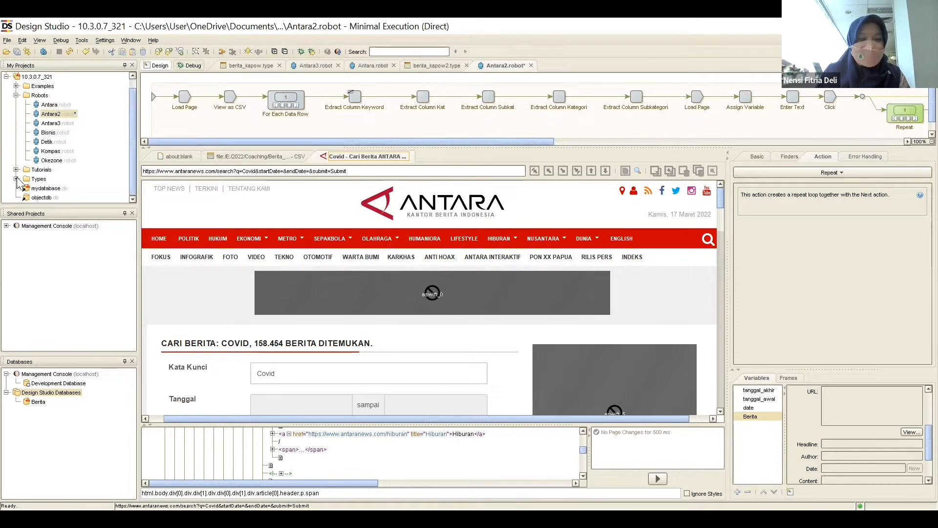
scroll(82, 169, down, 1)
click(63, 171)
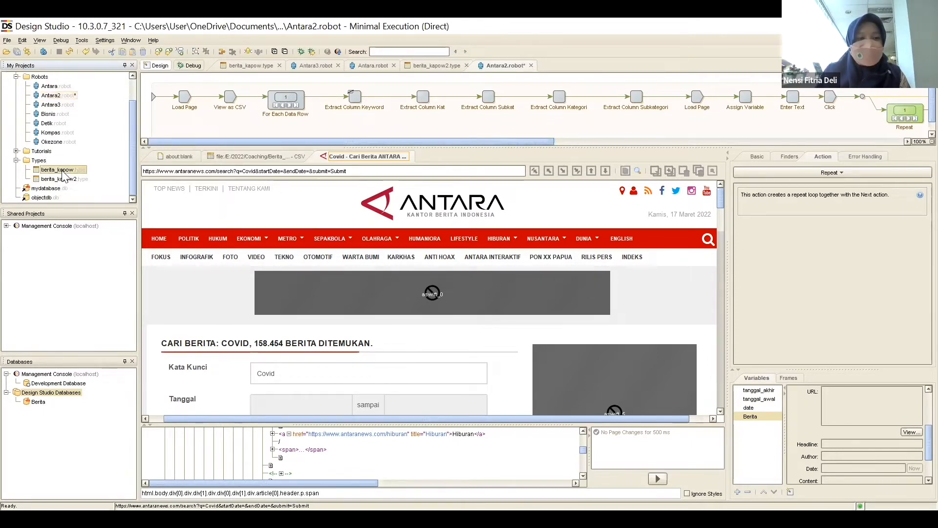
double_click(59, 171)
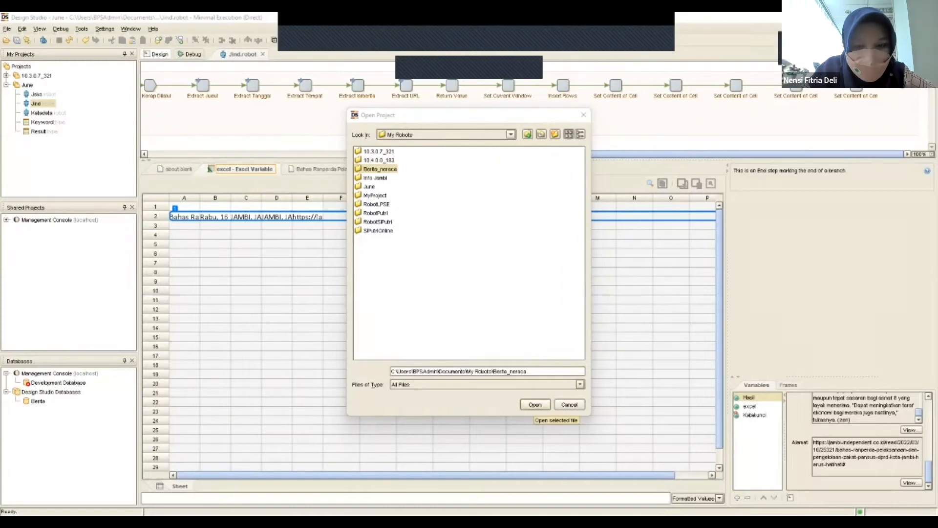
Try to open the Berita_neraca folder in My Robots as a project.
click(535, 404)
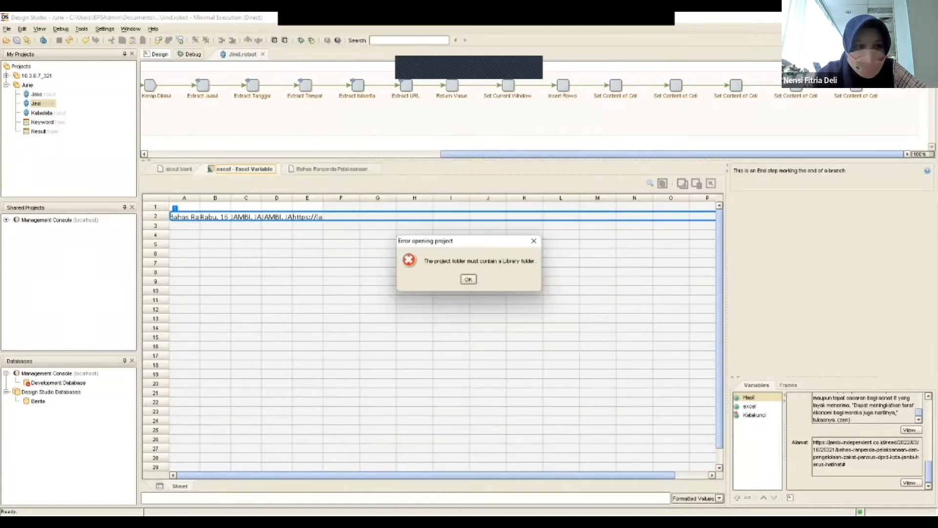
click(468, 279)
click(7, 29)
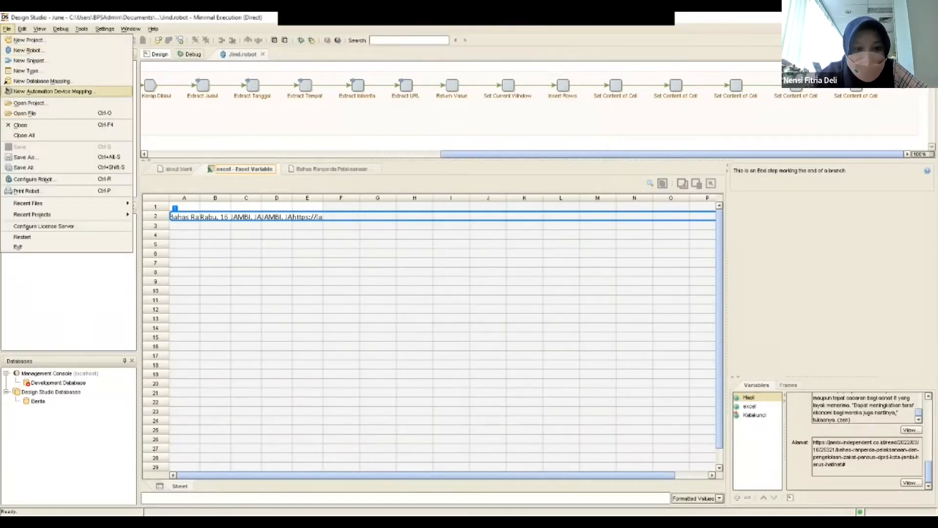
click(28, 103)
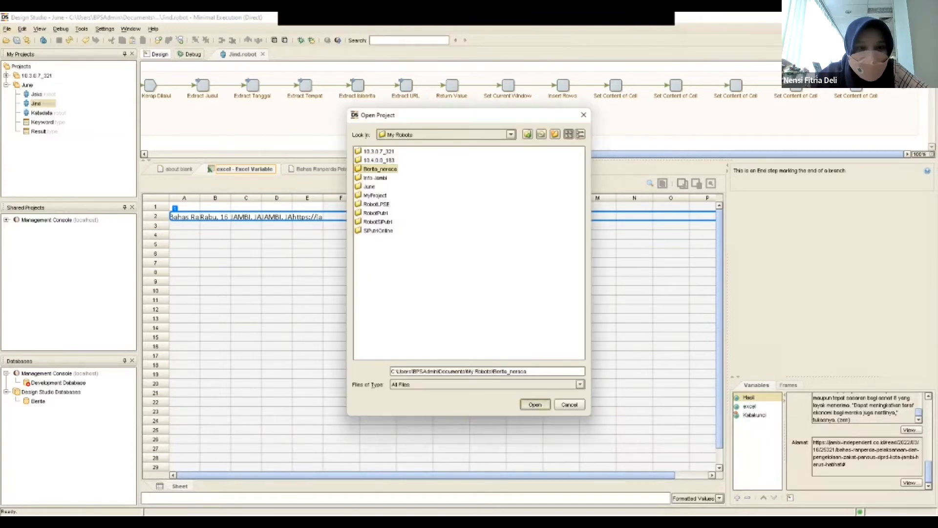
key(Return)
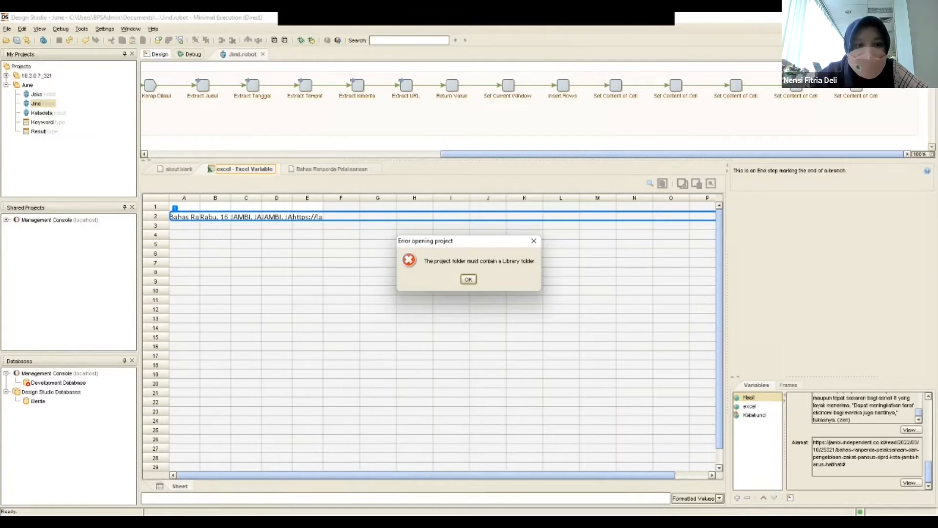
click(469, 279)
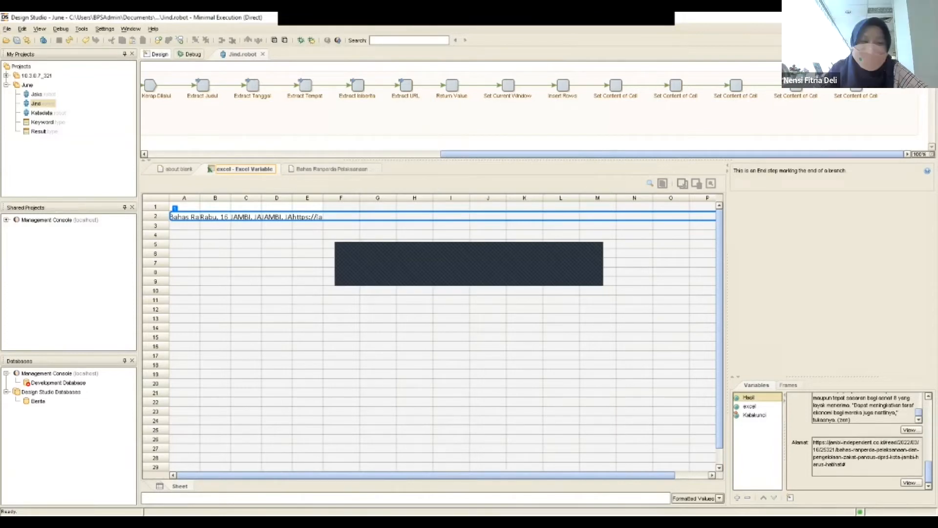
click(7, 28)
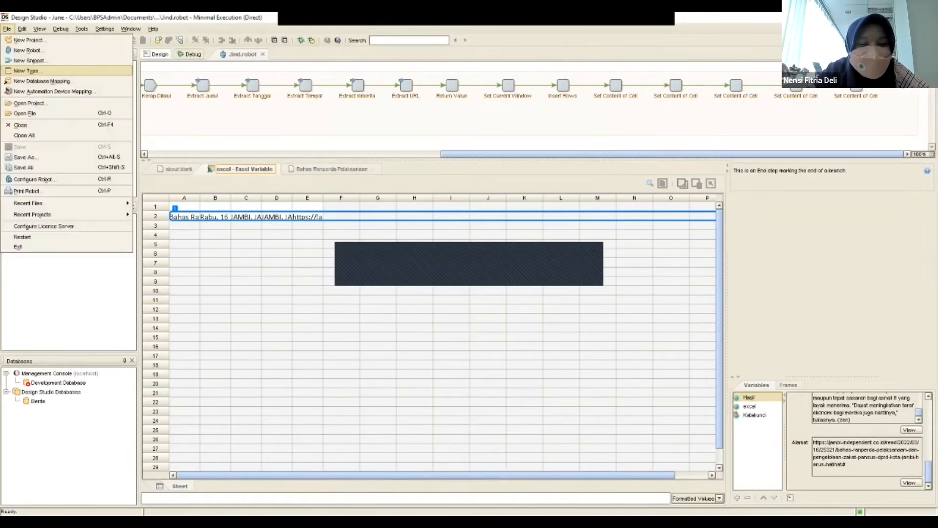
click(30, 104)
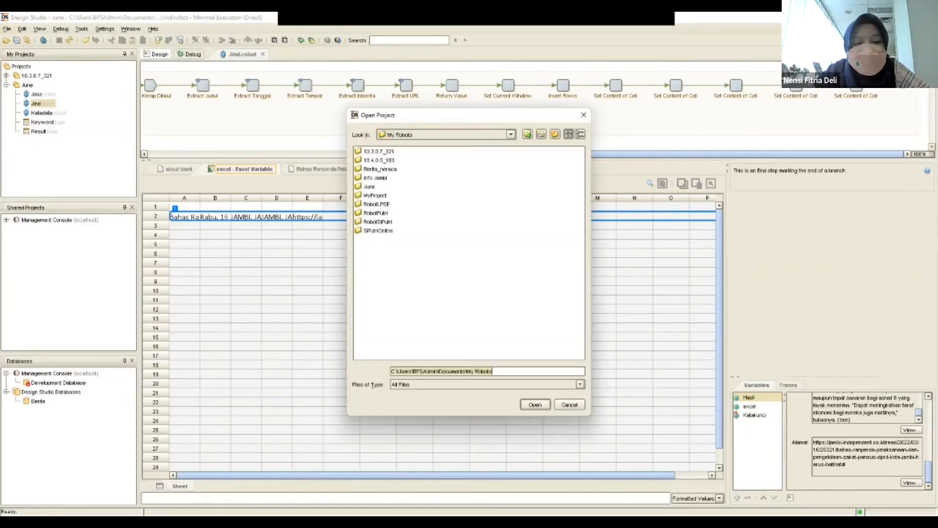
click(380, 169)
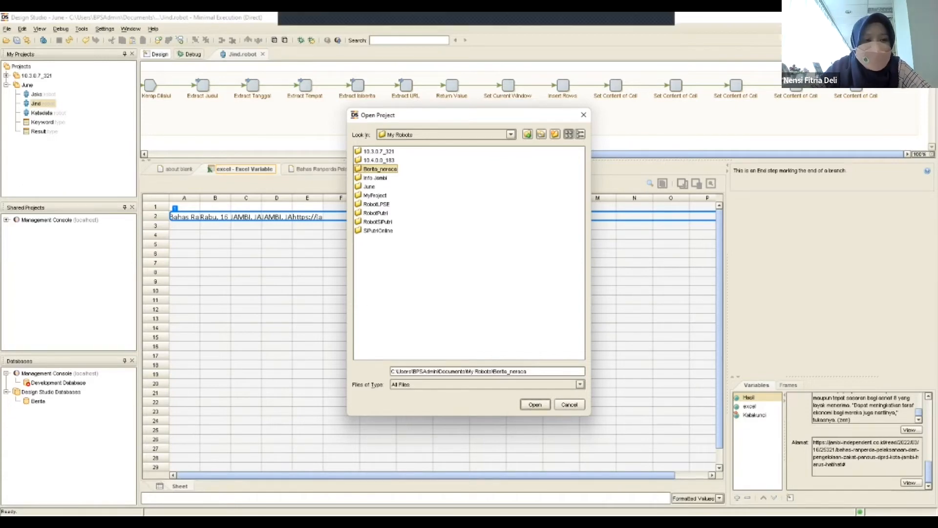
click(535, 405)
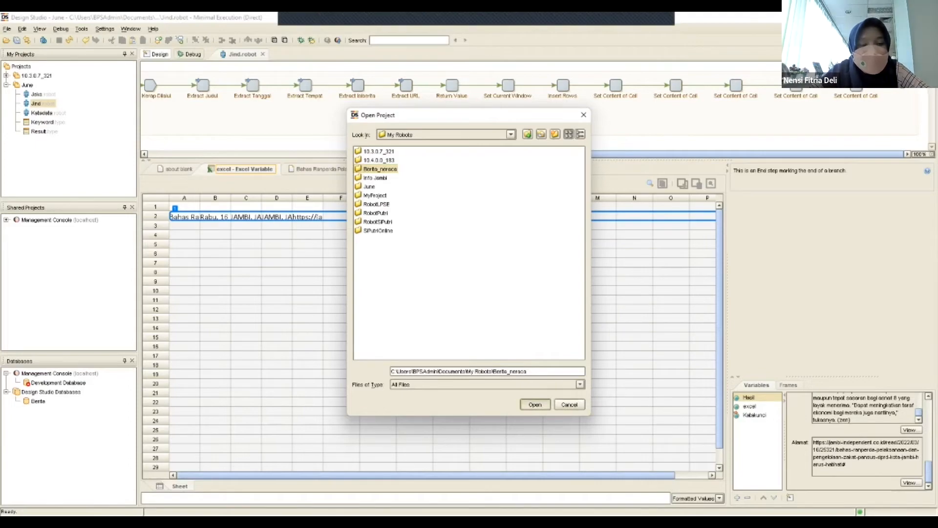
click(468, 279)
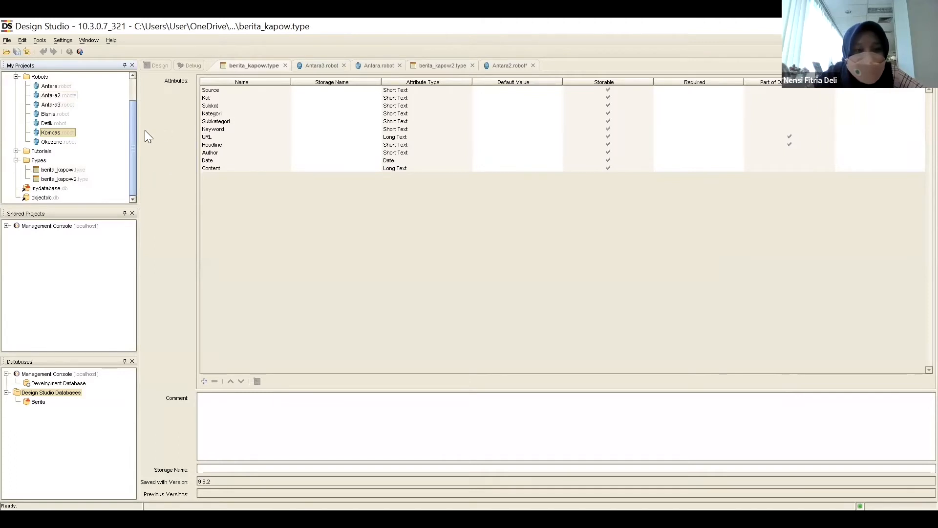
Return to the Antara2 robot and examine the target variables of the Extract Column Keyword and Extract Column Kat steps.
click(51, 95)
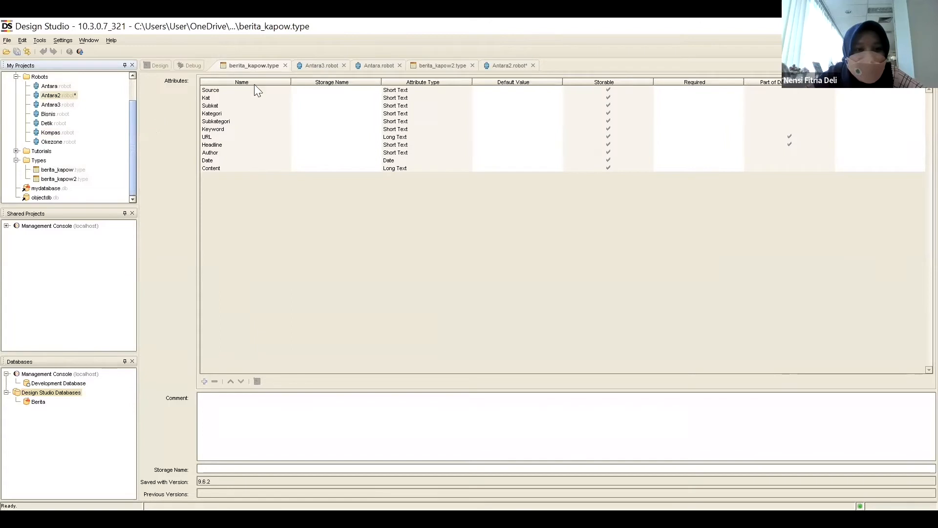
click(504, 67)
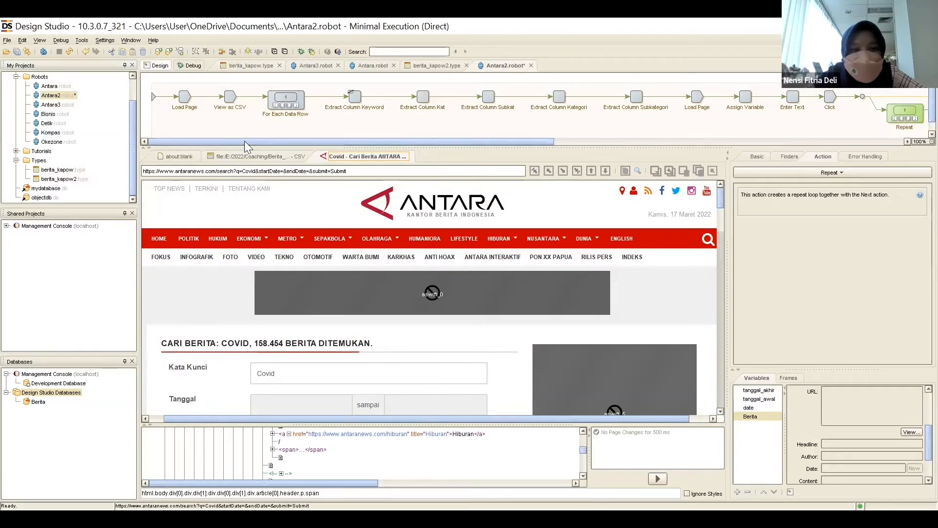
drag(245, 140, 273, 139)
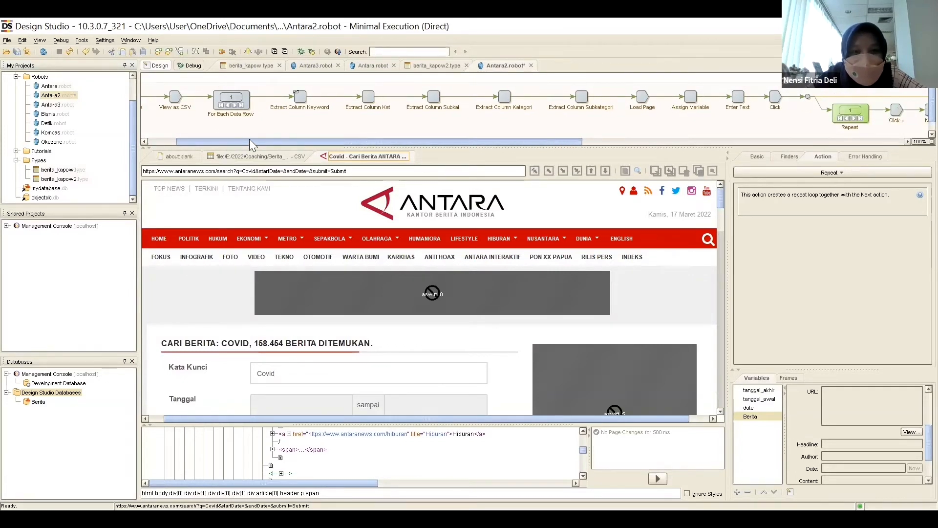
click(300, 97)
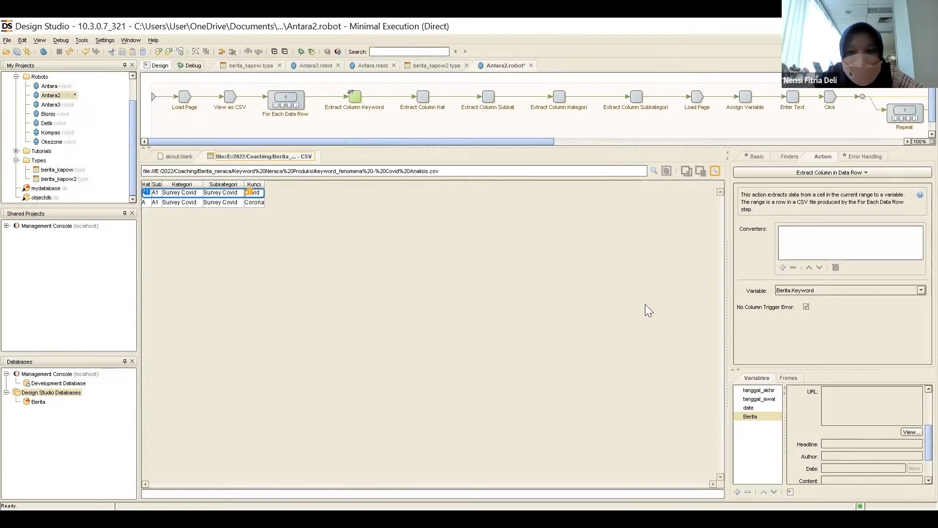
click(823, 290)
click(823, 290)
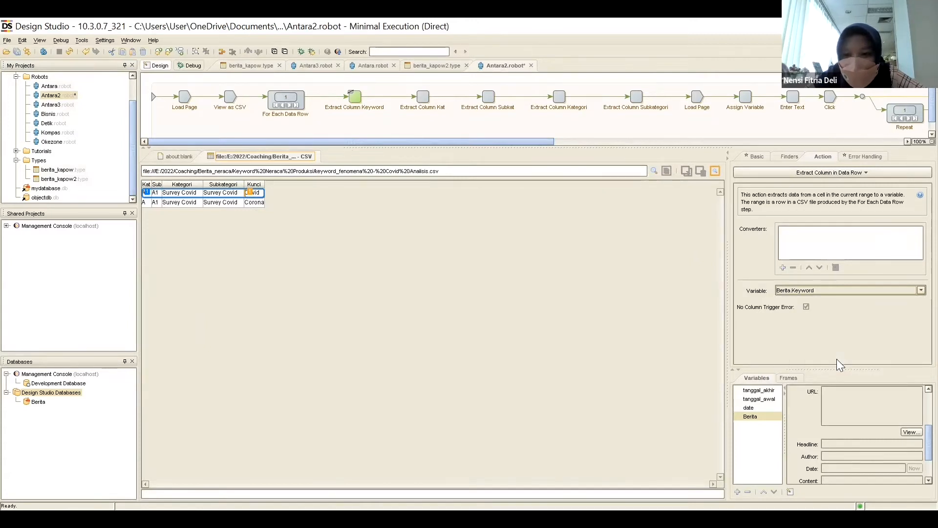
click(831, 290)
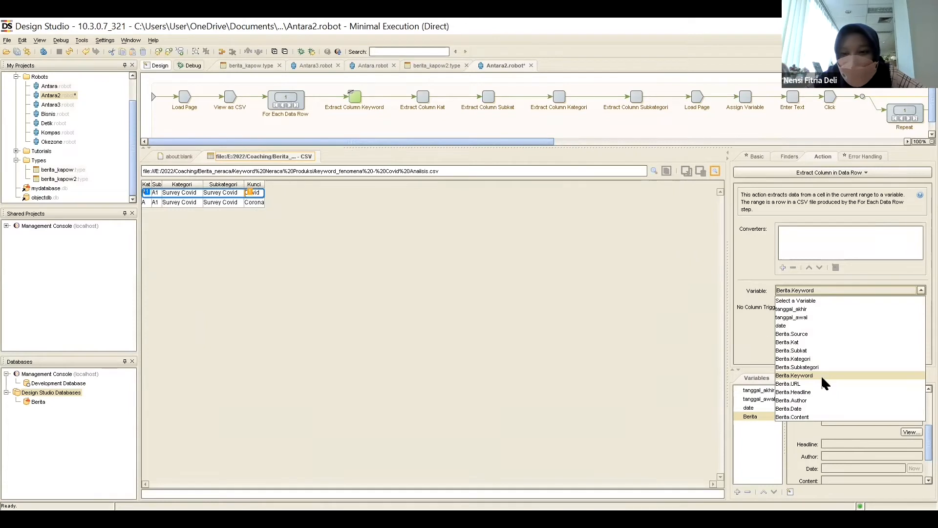
click(663, 241)
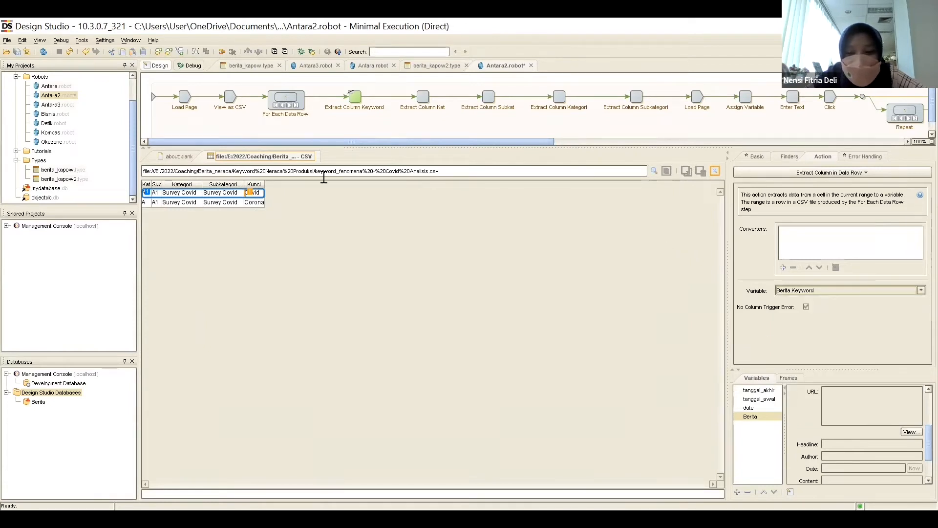
click(419, 99)
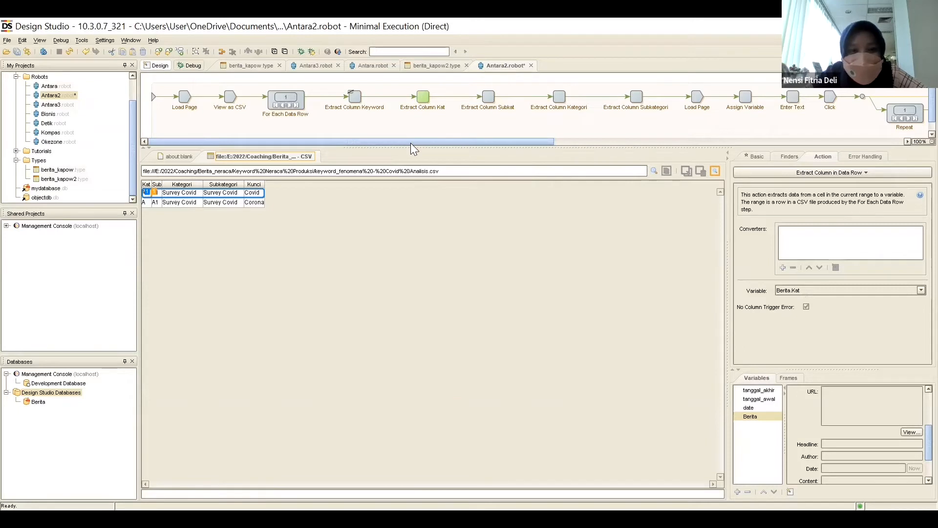
Examine the target variable of the Extract Column Subkat step in the Antara2 robot.
mouse_move(411, 143)
mouse_down()
mouse_move(704, 164)
mouse_move(410, 161)
mouse_up()
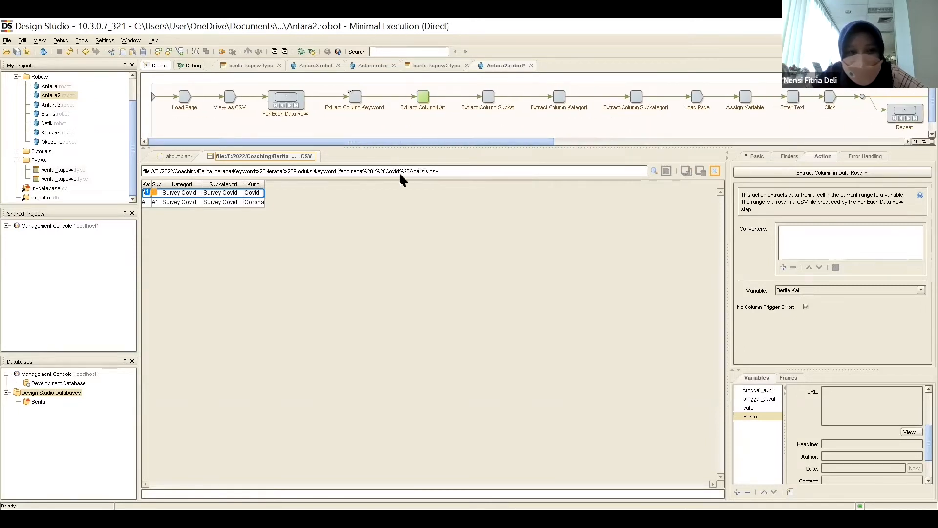
click(489, 97)
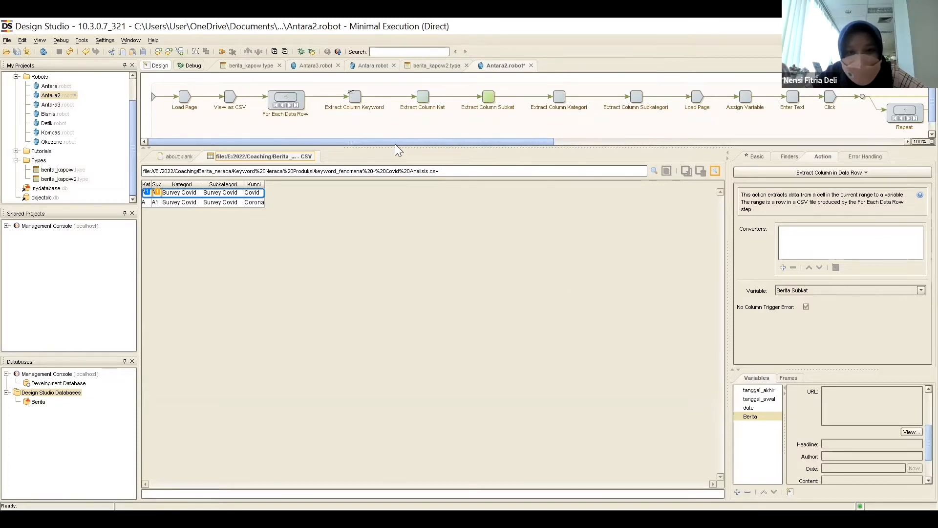
Switch to the Antara robot and try to refresh its Berita database information.
click(49, 86)
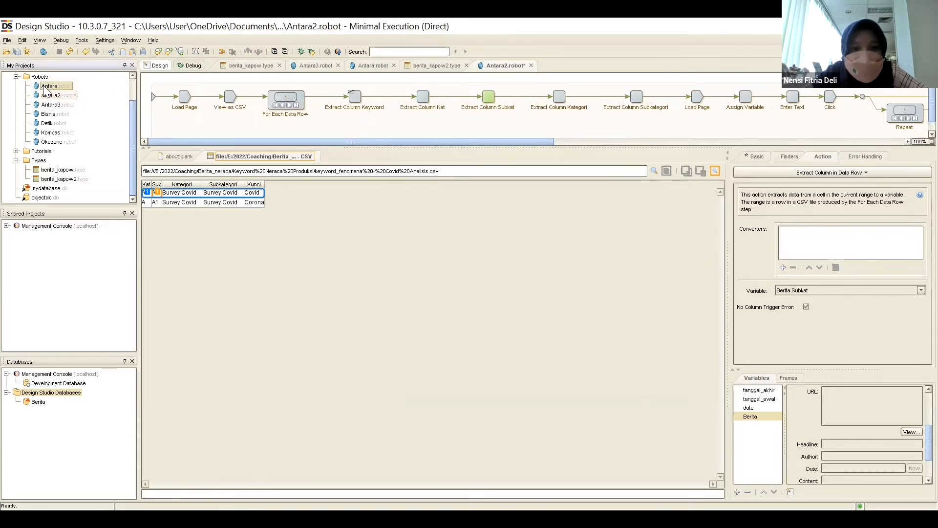
click(372, 67)
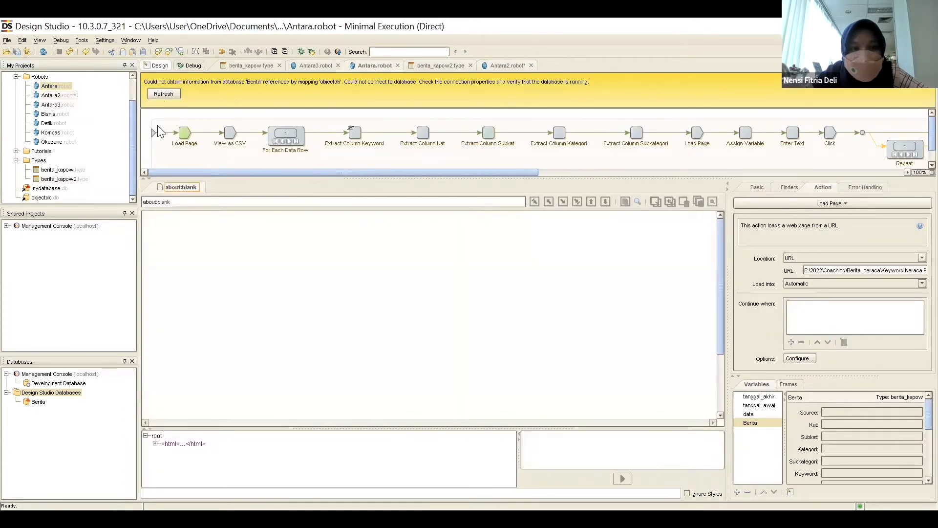
click(166, 94)
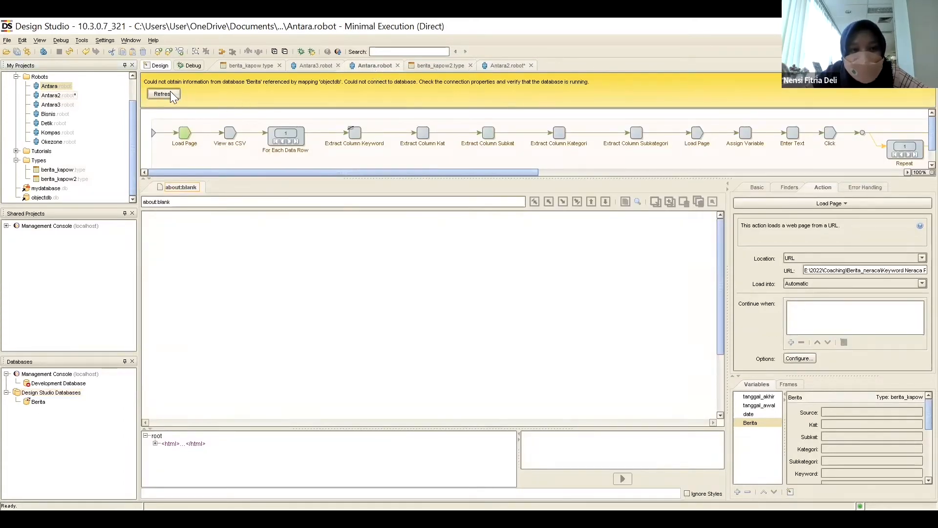
click(478, 278)
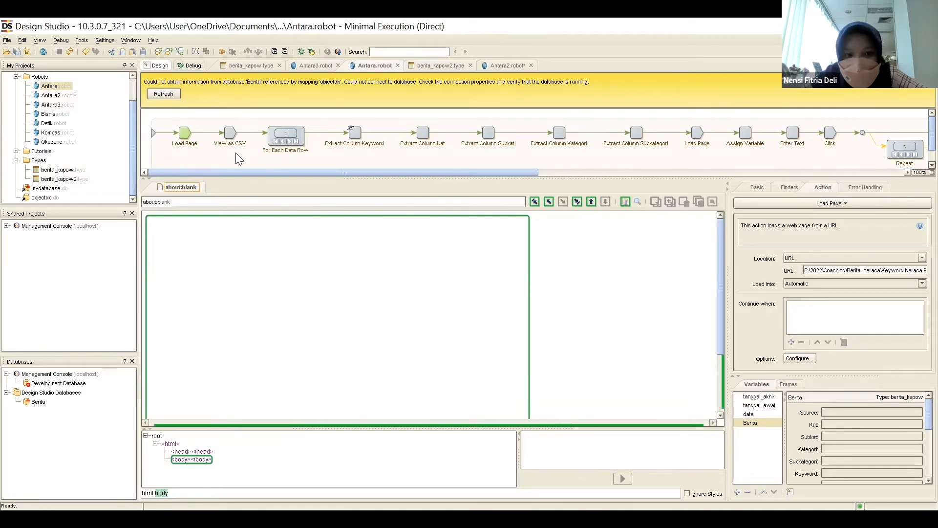
Execute the Antara robot up to View as CSV and examine that step's finders and CSV settings.
click(229, 137)
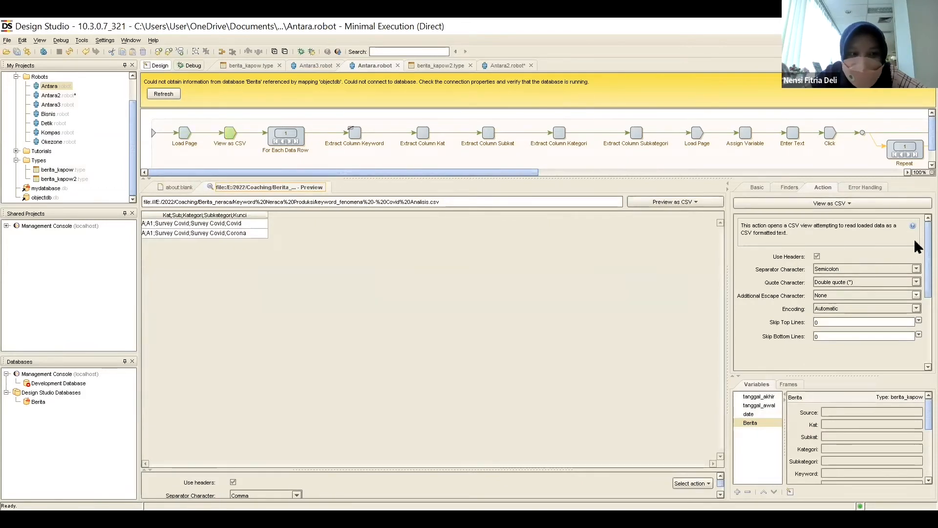
click(790, 189)
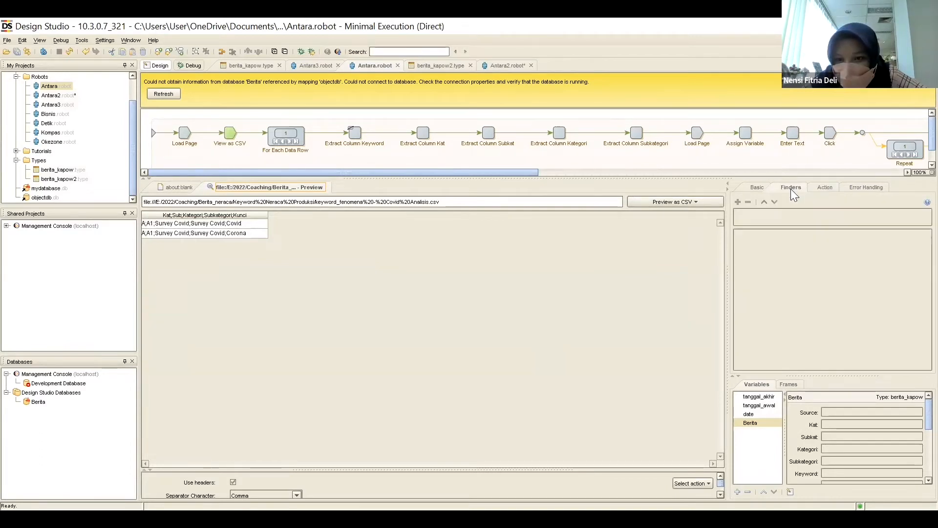
click(826, 189)
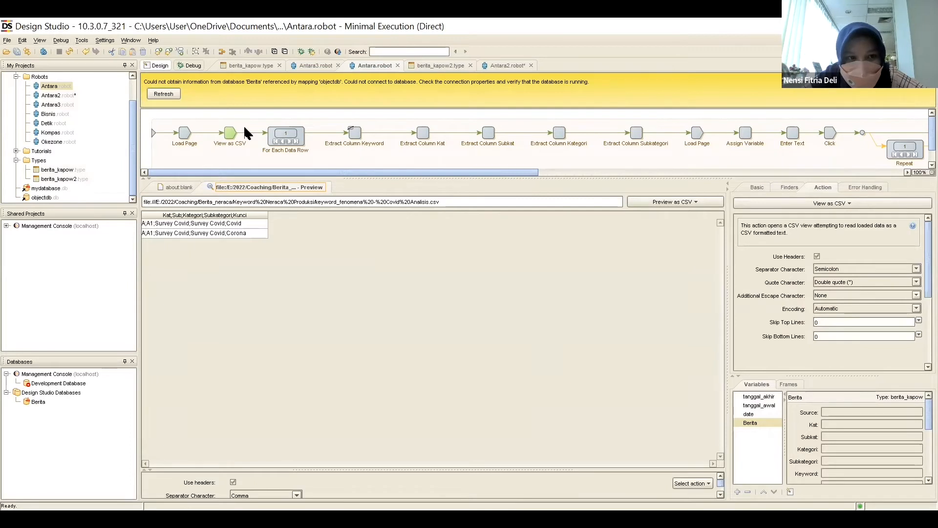
Go back to the first Load Page step and read the full keyword CSV path in its URL.
click(190, 133)
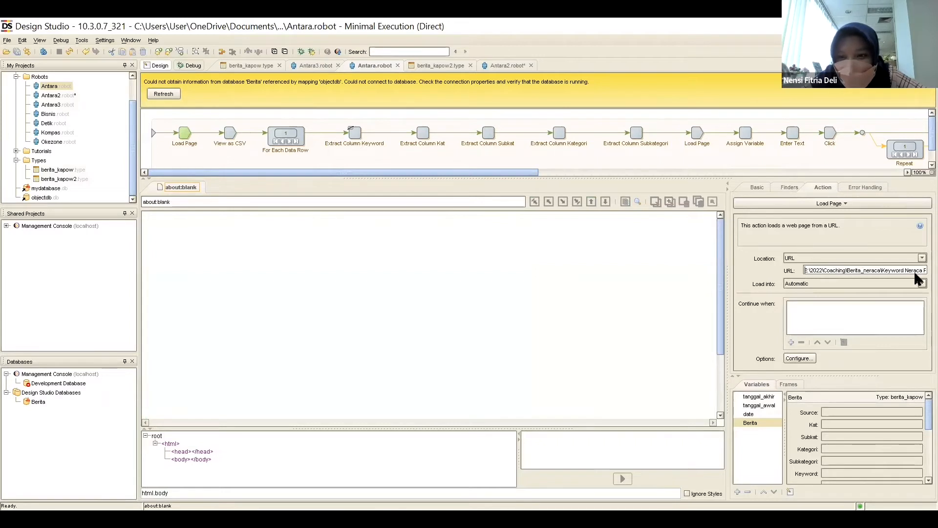
drag(915, 273, 910, 276)
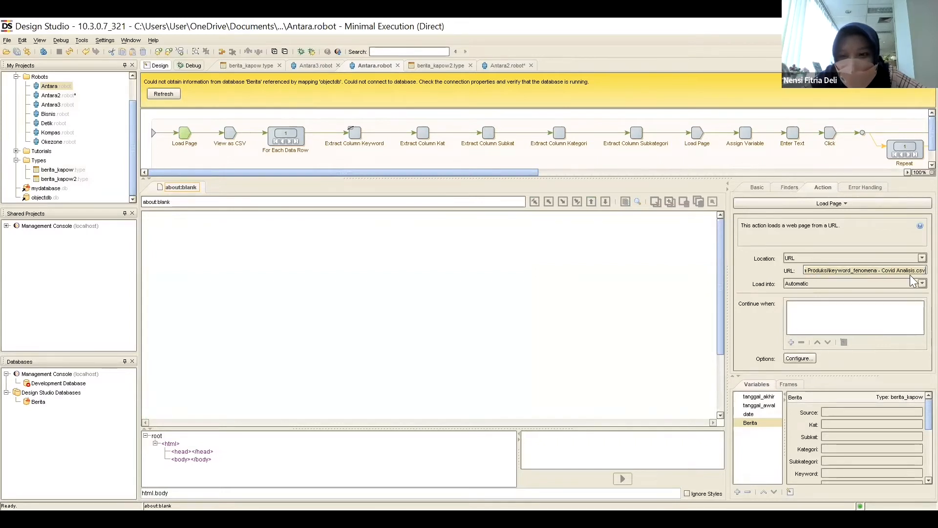
click(848, 269)
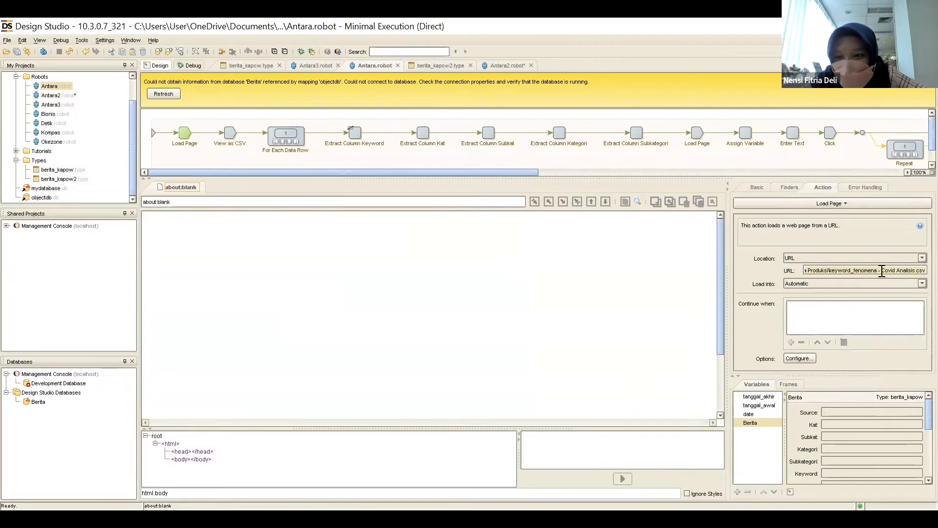
drag(882, 271, 781, 267)
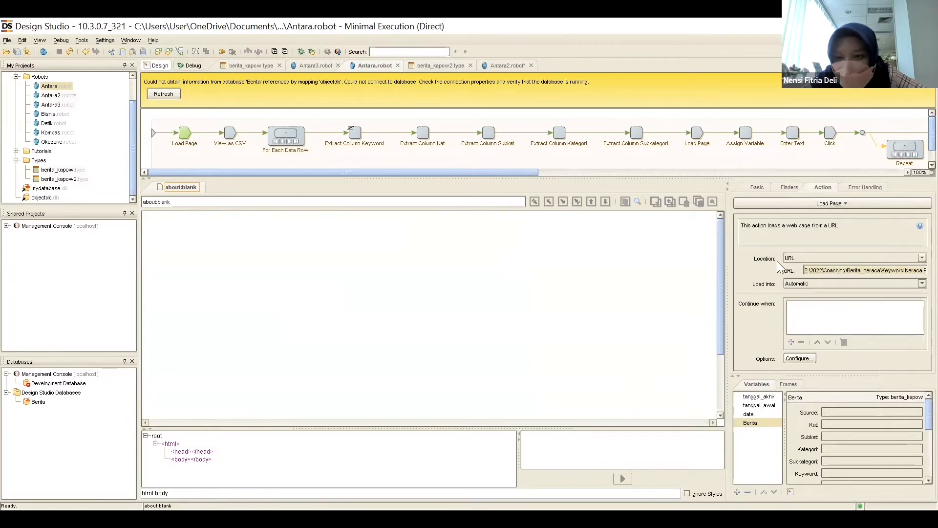
click(818, 271)
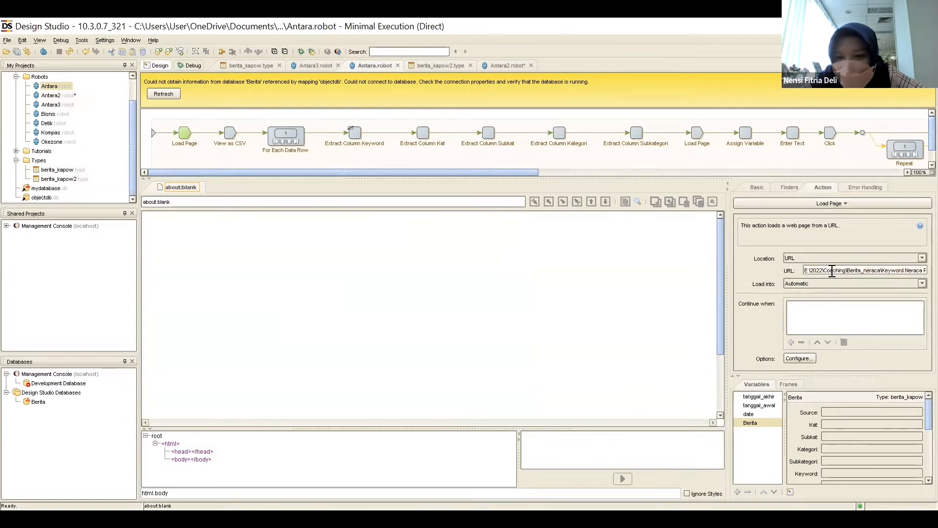
drag(832, 270, 913, 273)
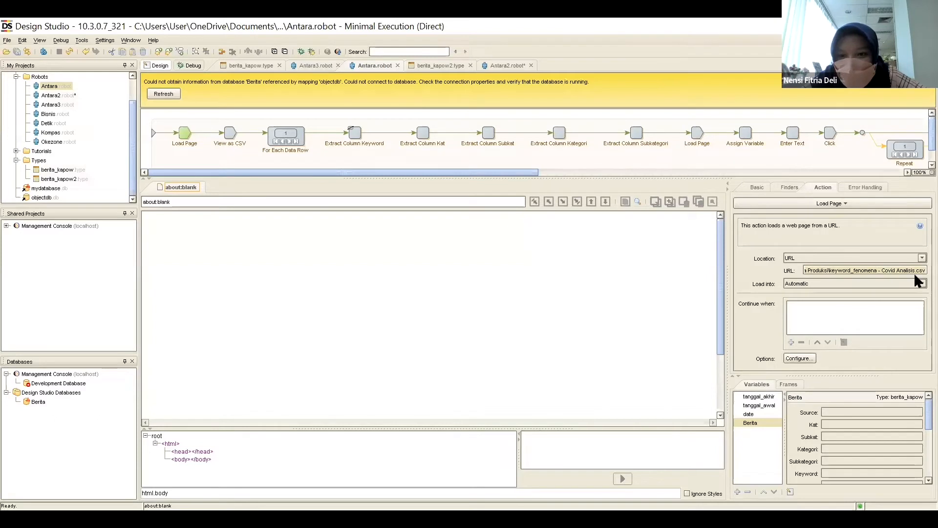
click(585, 285)
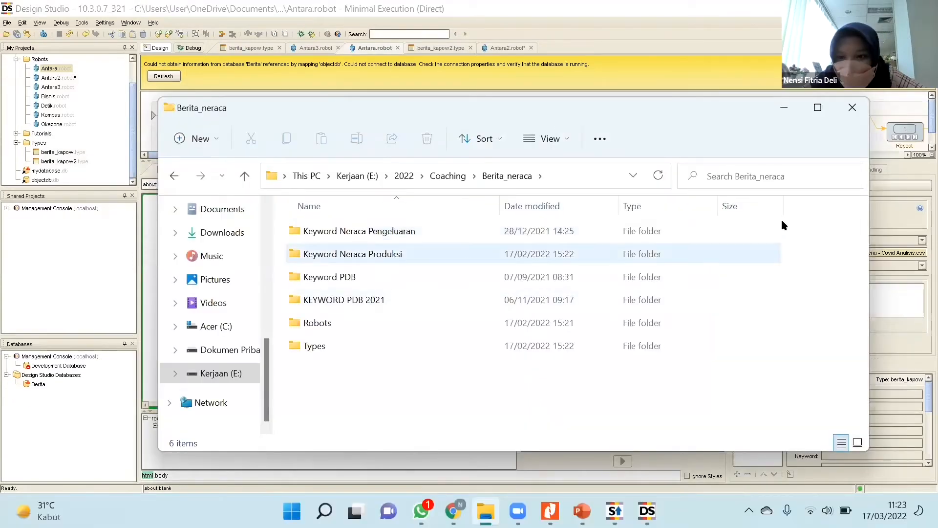
Compare the Berita_neraca folder location in File Explorer with the folder path and file name in the Load Page URL.
drag(635, 109, 532, 116)
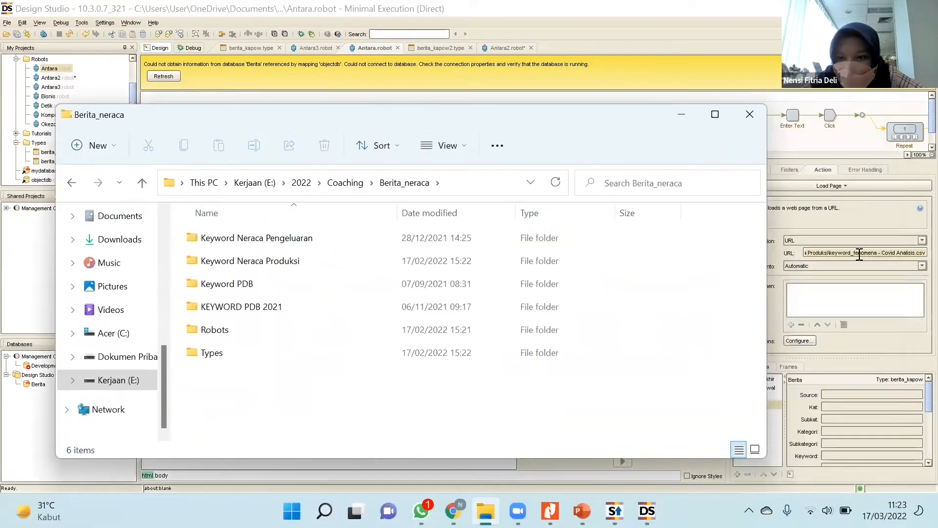
click(881, 253)
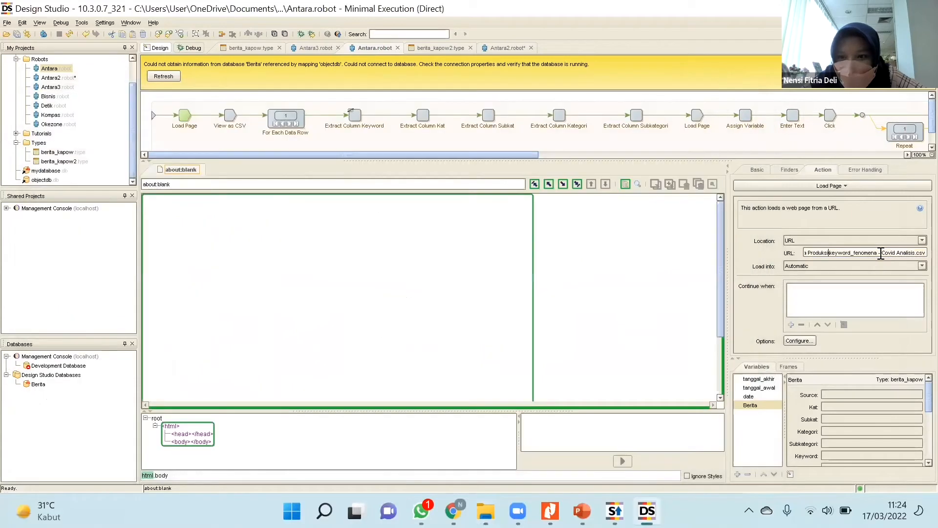
key(shift+Left)
key(shift+Left)
key(shift+Left)
key(shift+Left)
key(shift+Left)
key(shift+Left)
key(shift+Left)
key(shift+Left)
key(shift+Left)
key(shift+Left)
key(shift+Left)
key(shift+Left)
key(shift+Left)
key(shift+Left)
key(shift+Left)
key(shift+Left)
key(shift+Left)
key(shift+Left)
key(shift+Left)
key(shift+Left)
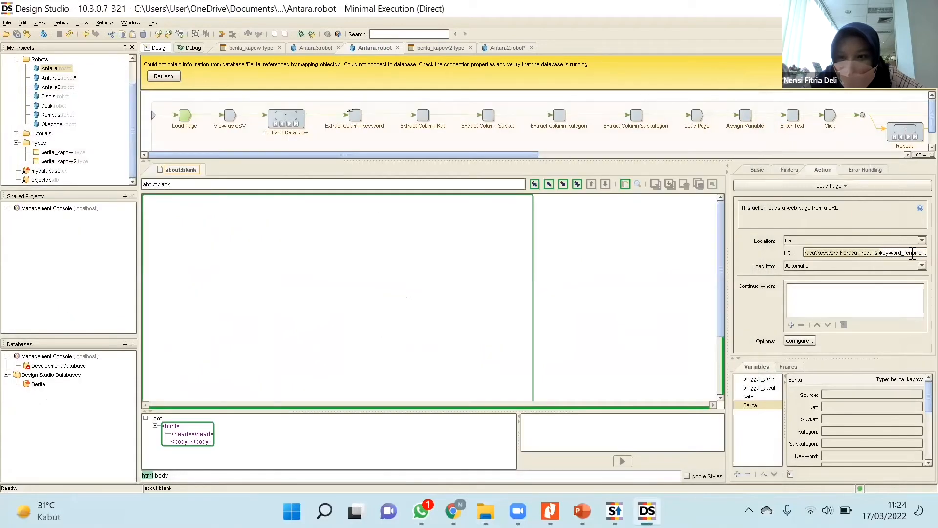
drag(912, 253, 922, 254)
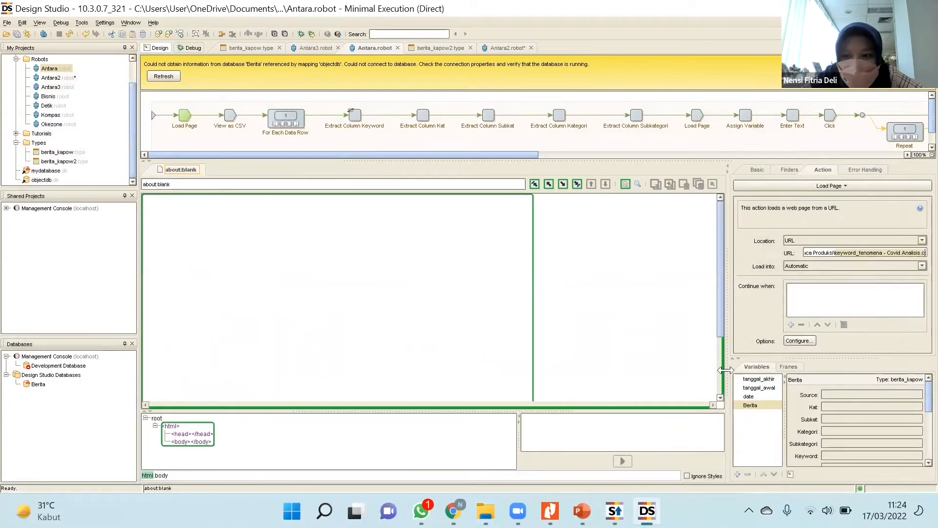
key(shift+Right)
key(shift+Right)
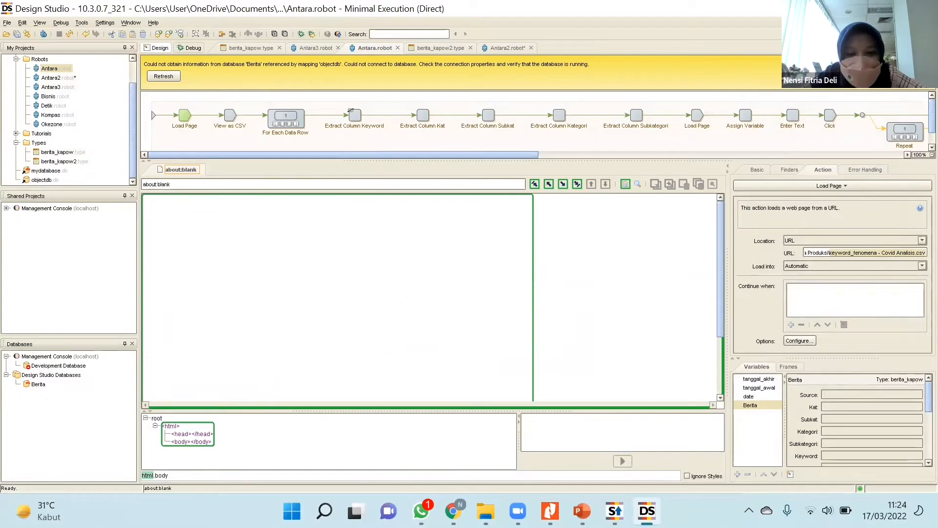
Switch to File Explorer and open keyword_fenomena - A from the Keyword Neraca Produksi folder in Excel.
click(486, 511)
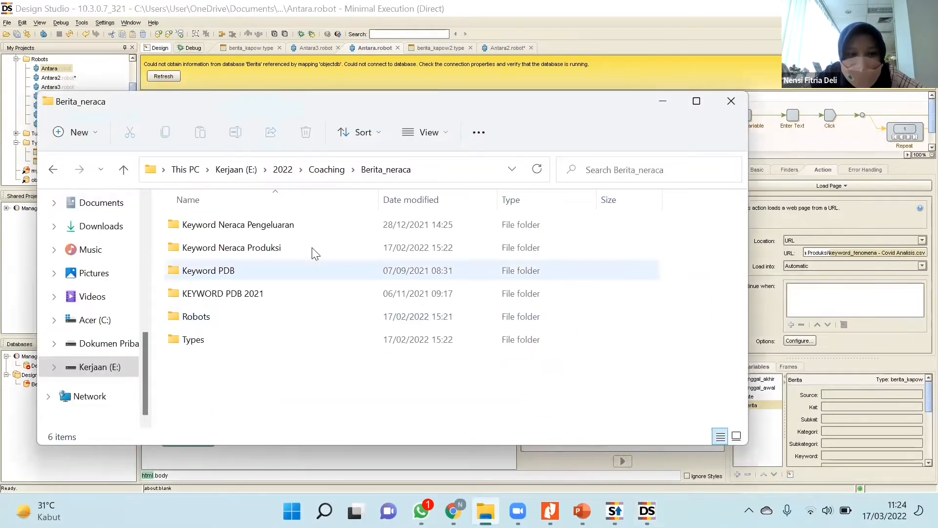
double_click(312, 248)
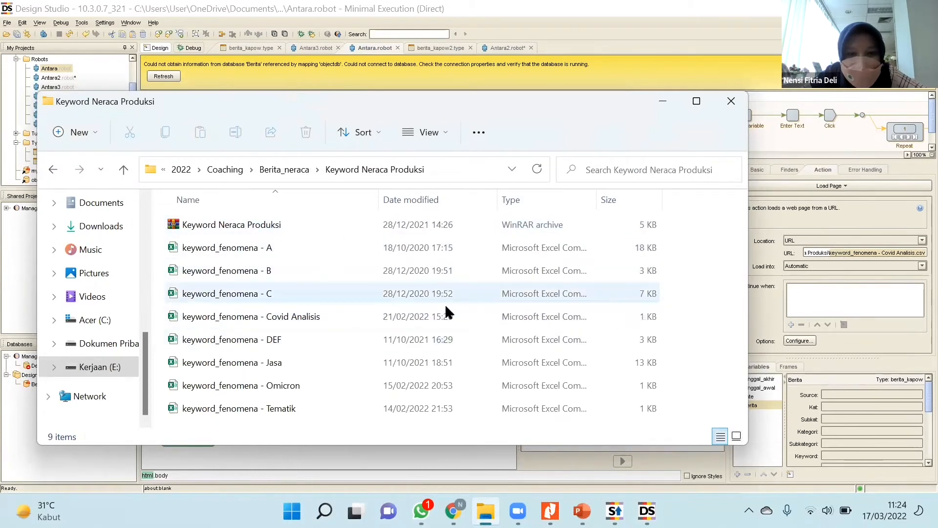
click(419, 314)
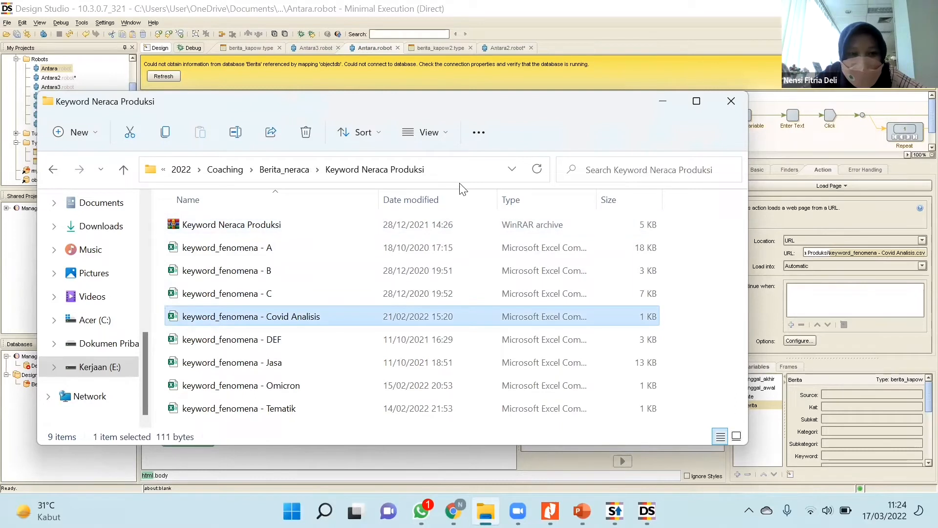
click(249, 252)
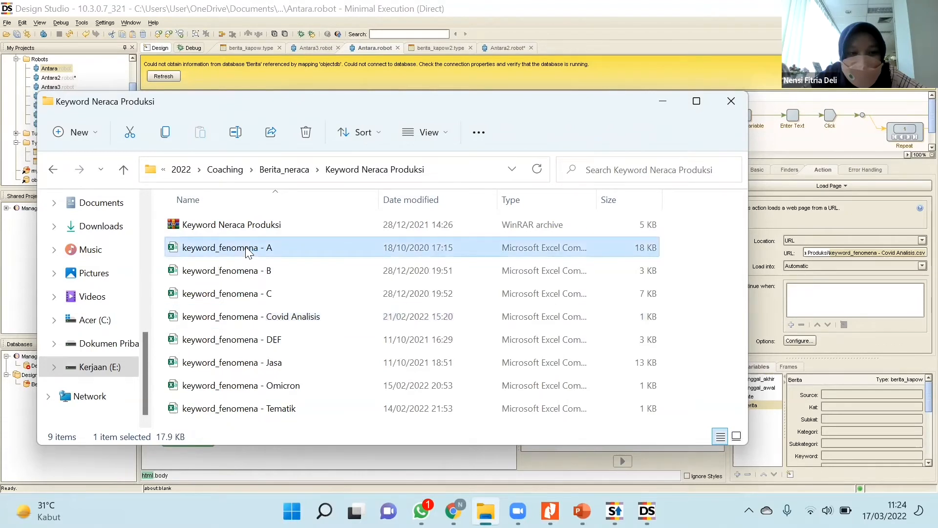
double_click(248, 249)
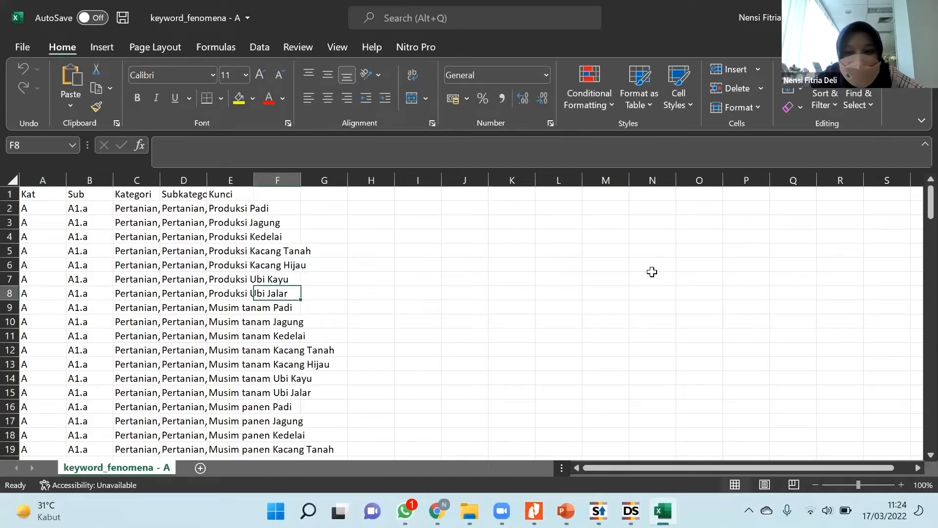
Fit the Kategori and Subkategori columns to their contents to review the Kunci keywords, and close the file without saving.
double_click(160, 181)
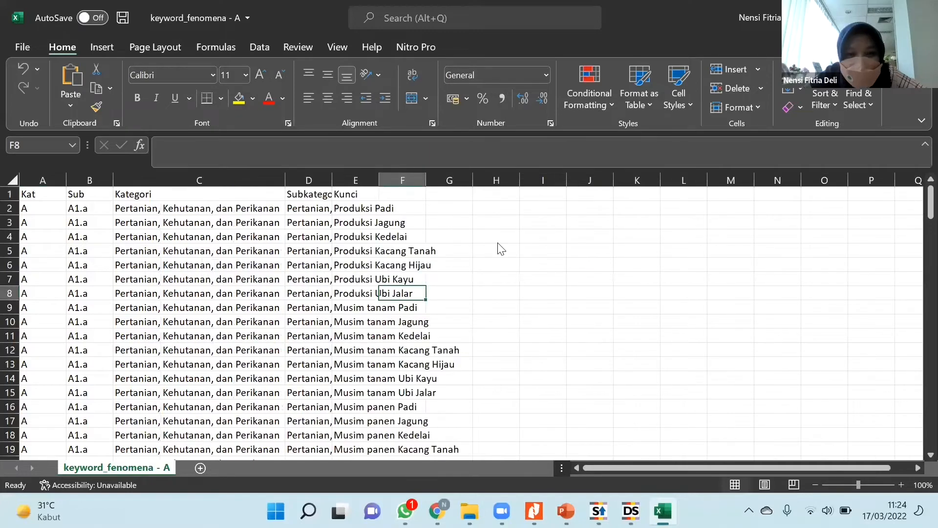
double_click(332, 180)
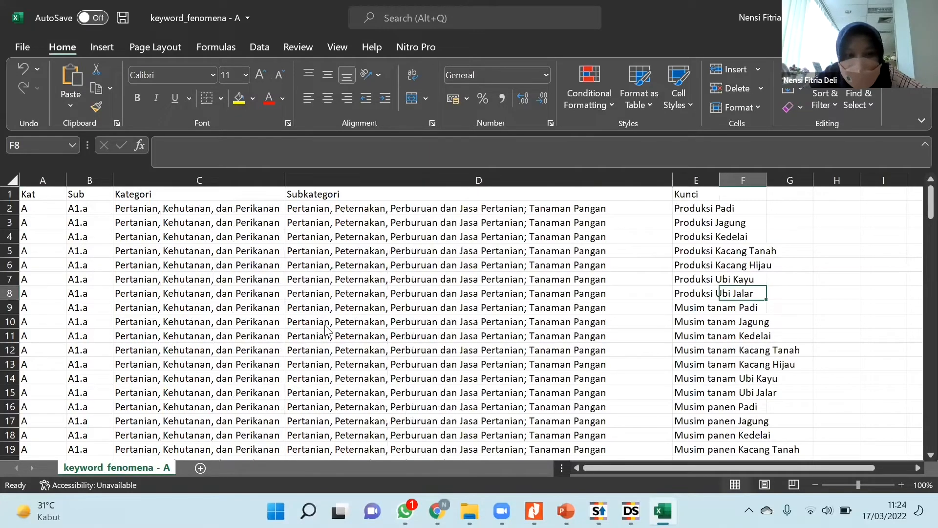
key(Up)
key(Up)
key(Up)
key(Up)
key(Up)
key(Up)
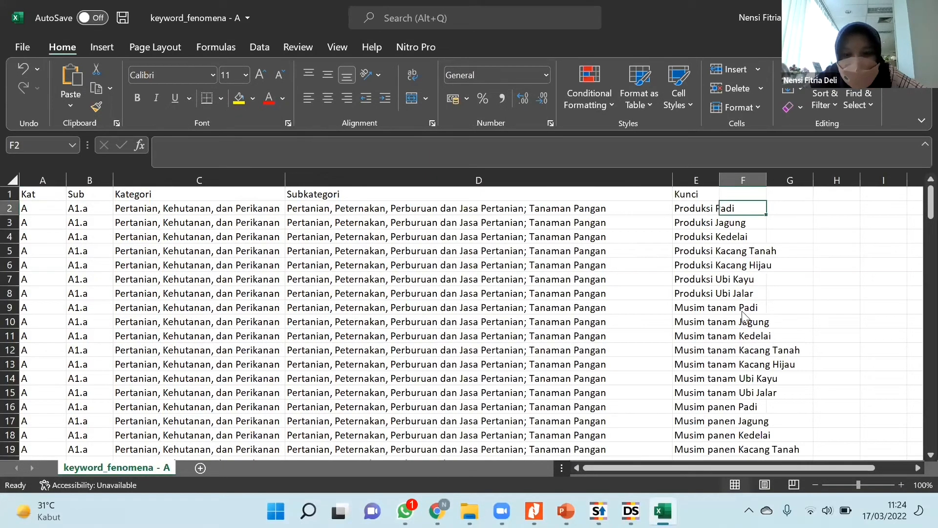
key(Left)
key(Down)
key(Down)
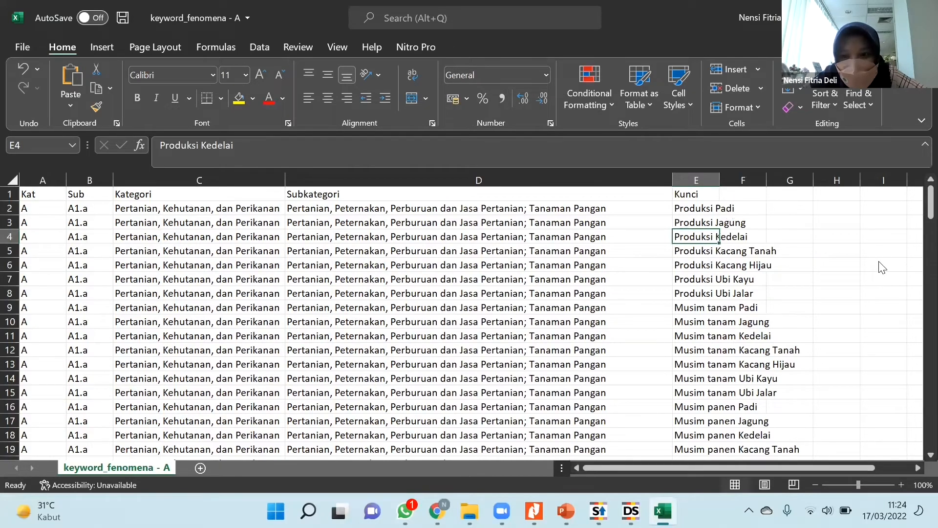
scroll(872, 252, down, 2)
key(alt+F4)
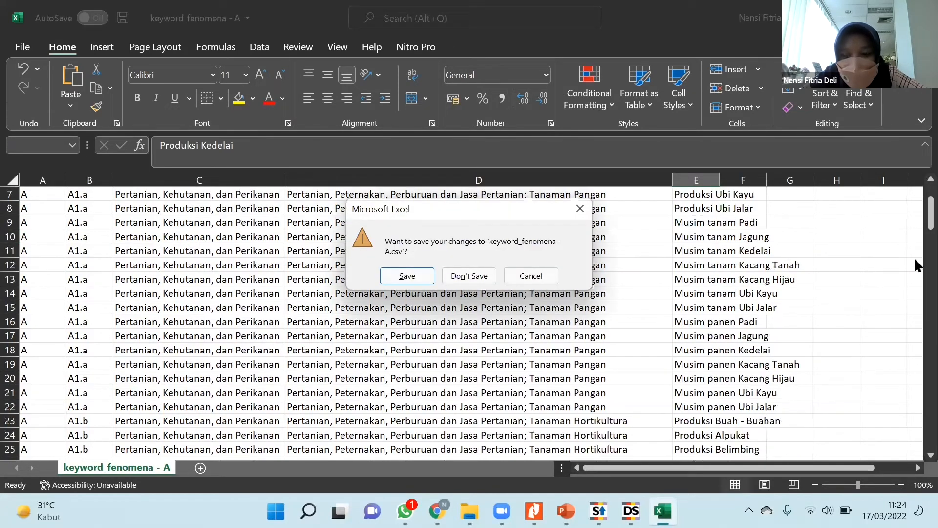
key(n)
Recheck the Load Page URL in the Antara robot and look over its flow through to Store in Database.
drag(803, 250, 743, 260)
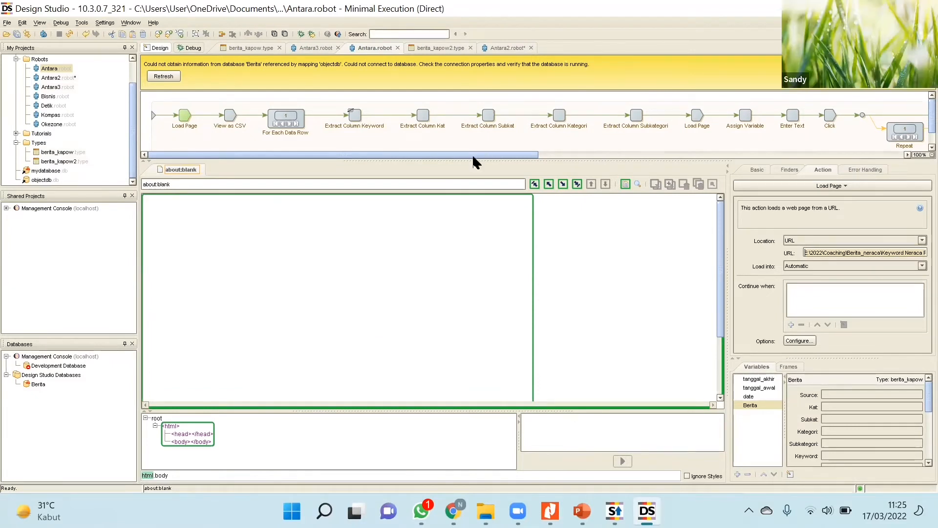
drag(542, 147, 882, 156)
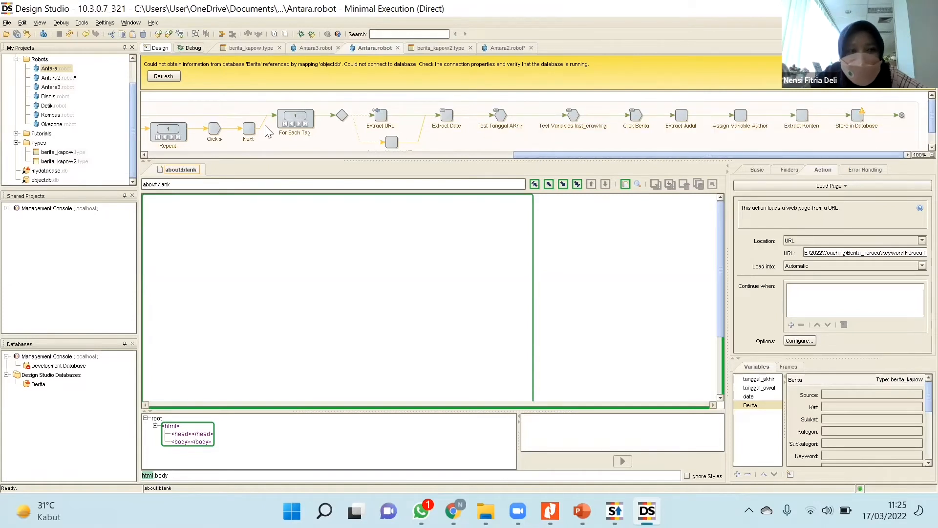
Switch to the Antara2 robot and execute it up to the Click > step after Repeat.
click(60, 79)
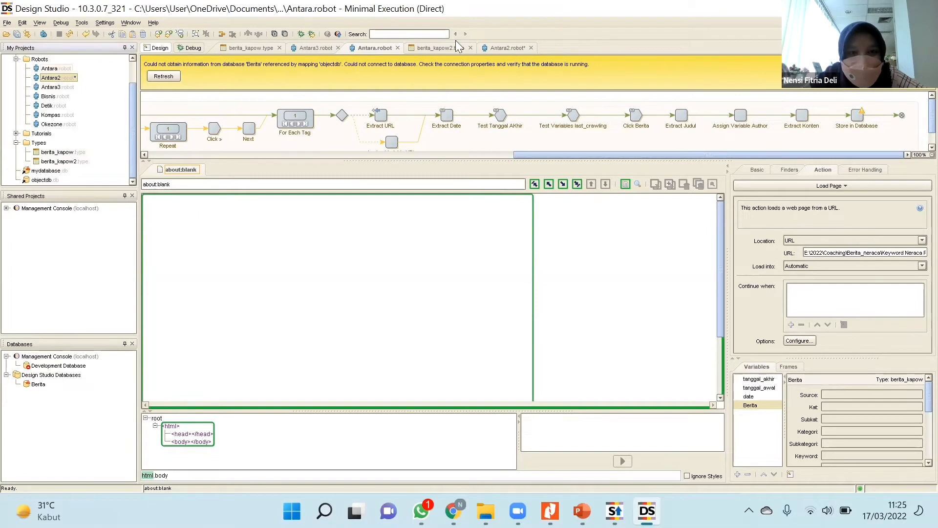
click(504, 46)
drag(526, 124, 851, 101)
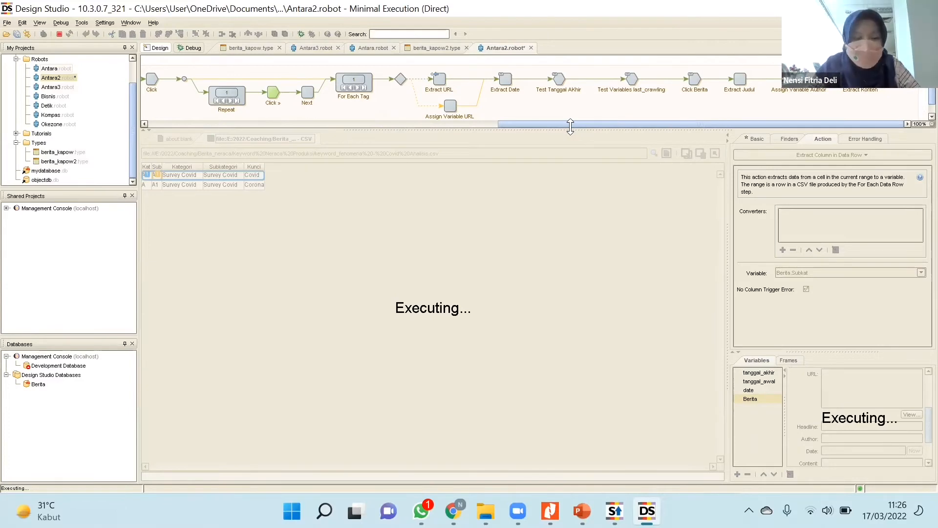
Launch the XAMPP Control Panel, start its Apache and MySQL modules, and dismiss the robot's execution error.
key(super)
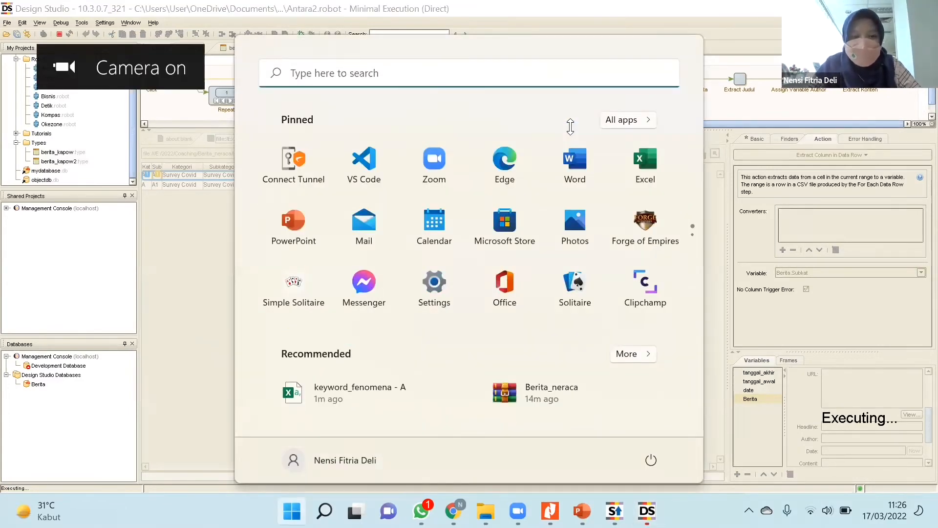
text(xampp)
key(Return)
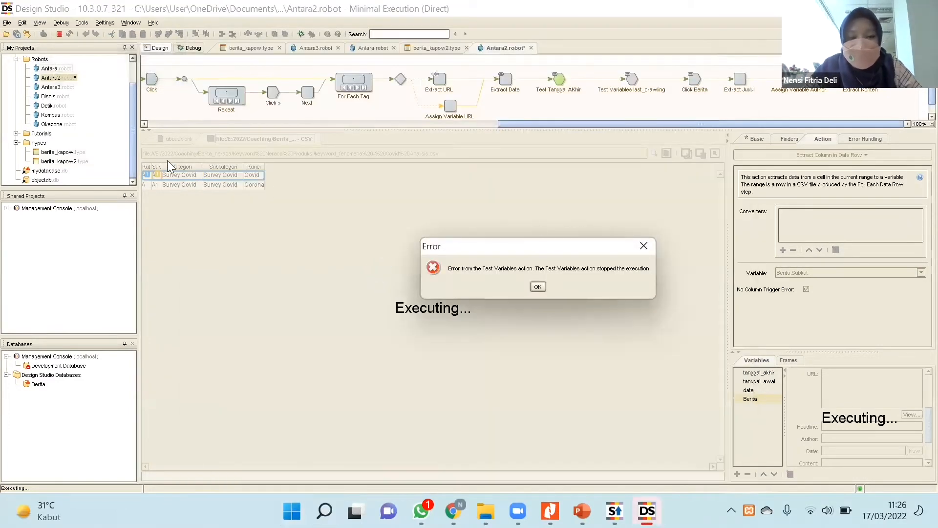
click(246, 81)
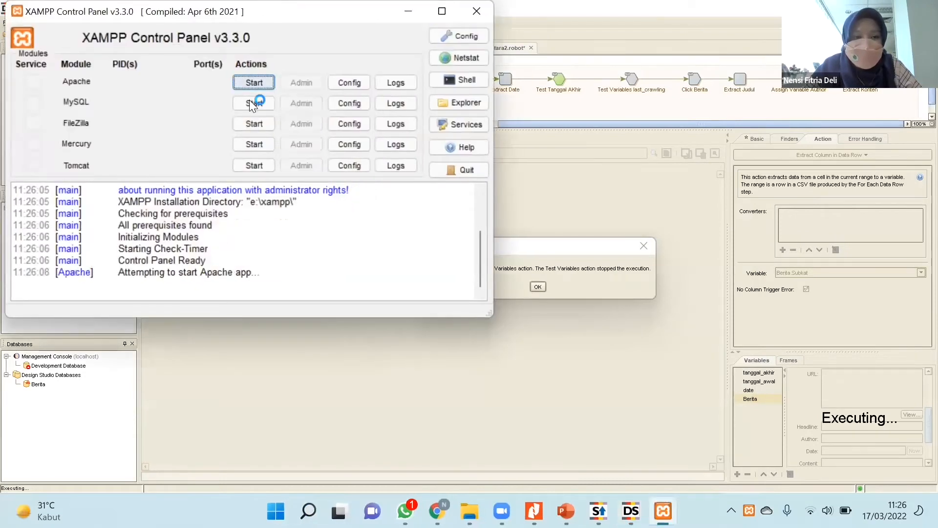
click(250, 101)
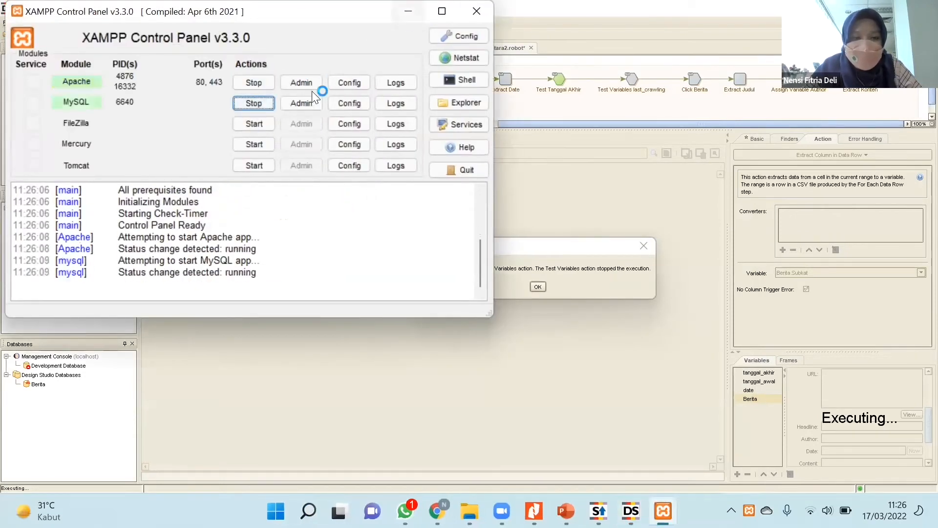
click(538, 288)
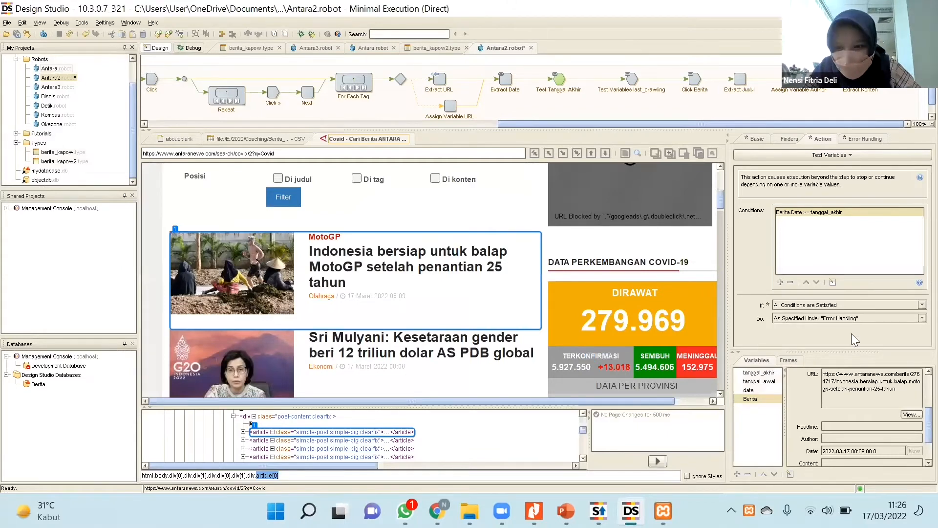
click(765, 381)
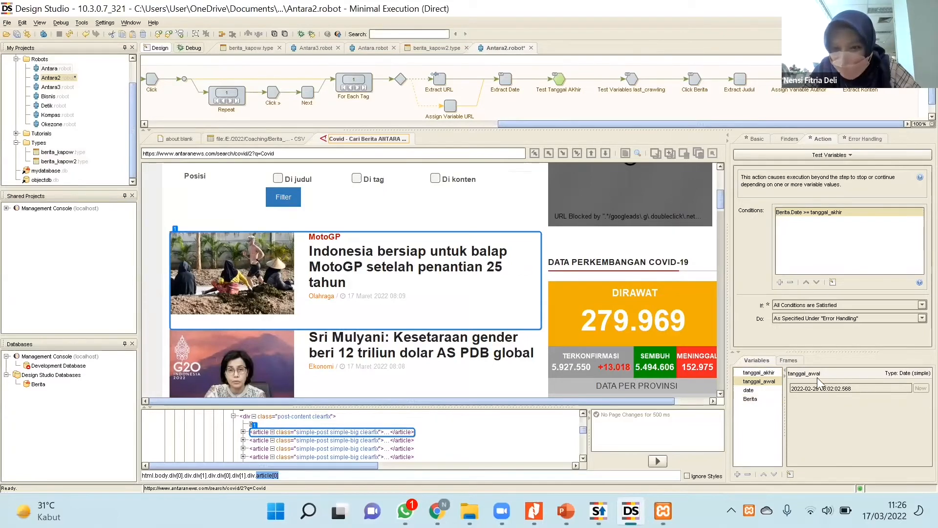
double_click(770, 382)
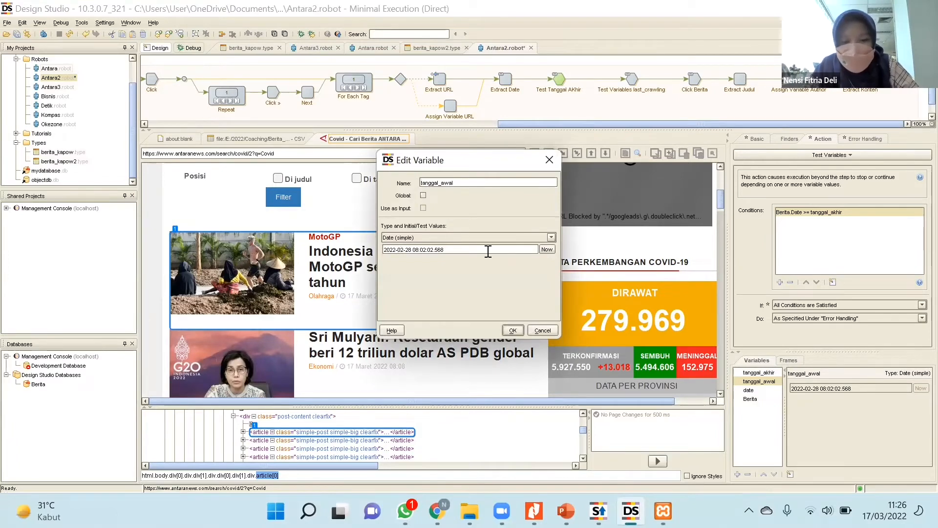
text(3)
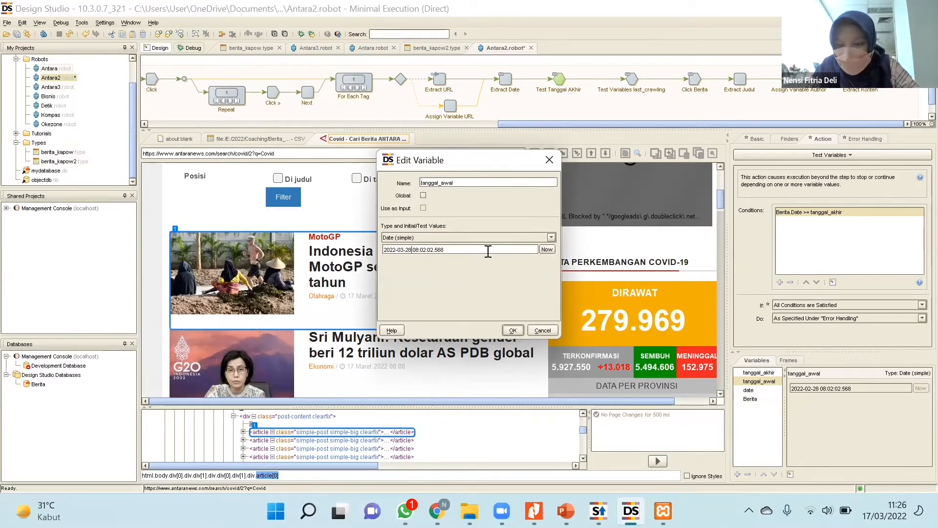
key(Delete)
key(Delete)
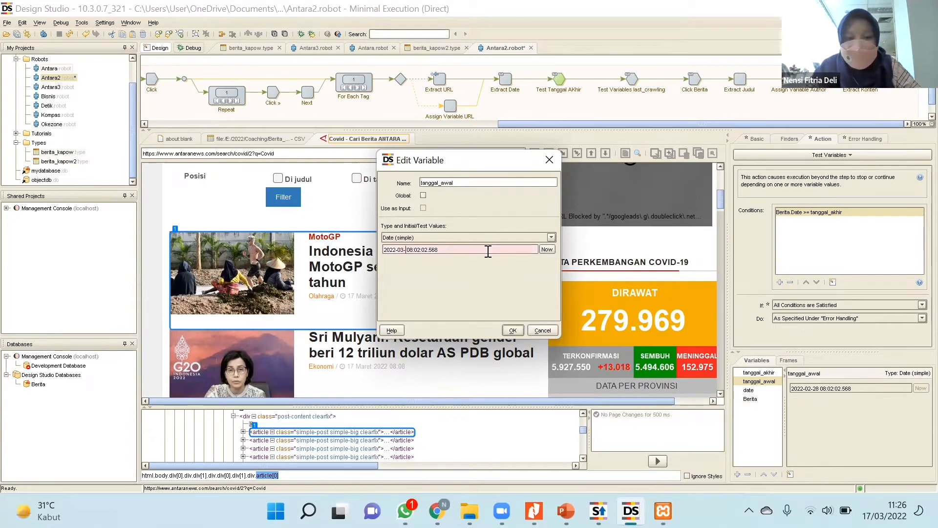
text(17)
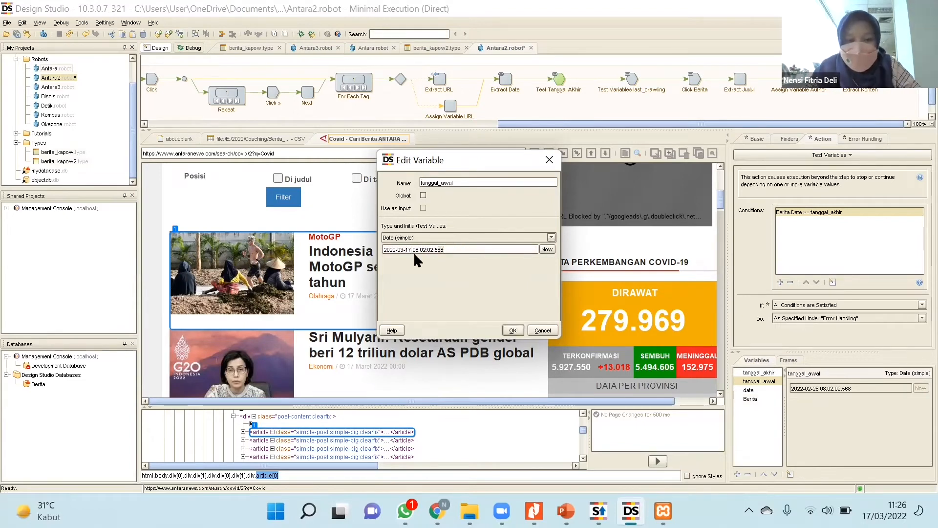
key(End)
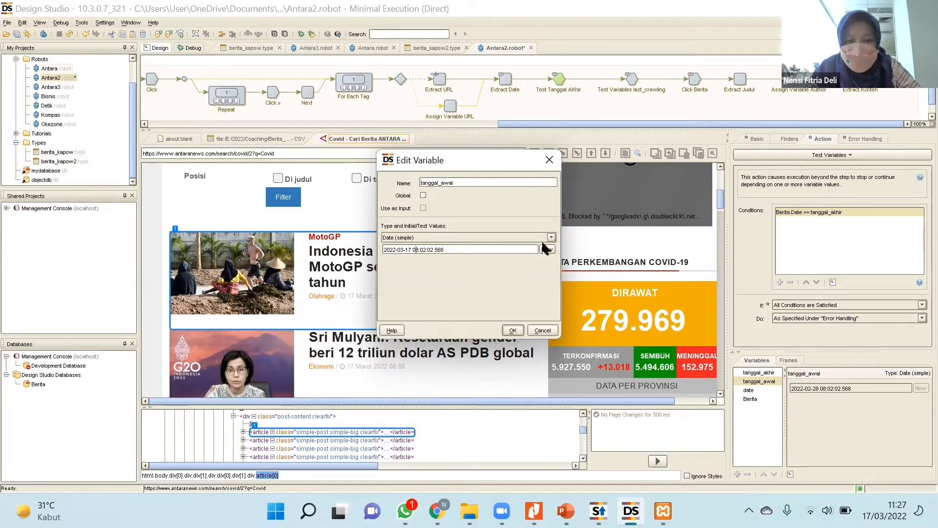
click(515, 331)
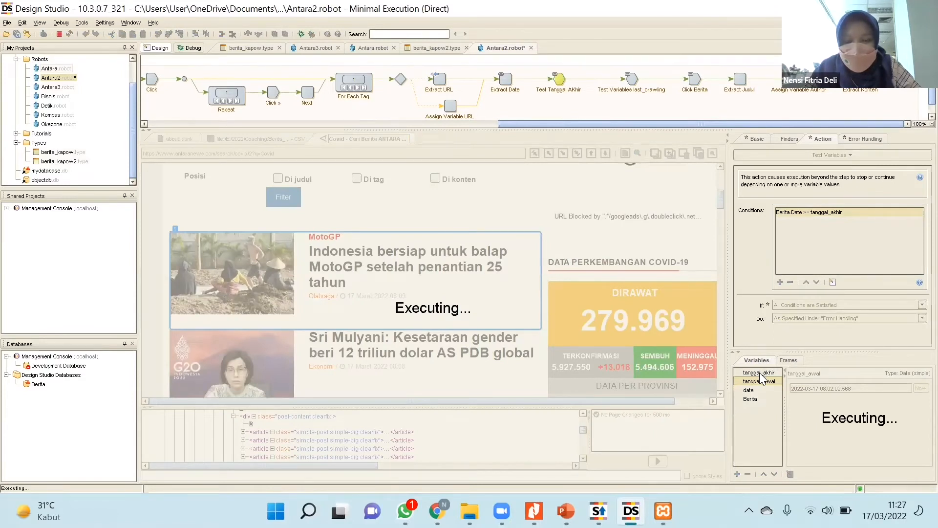
click(761, 373)
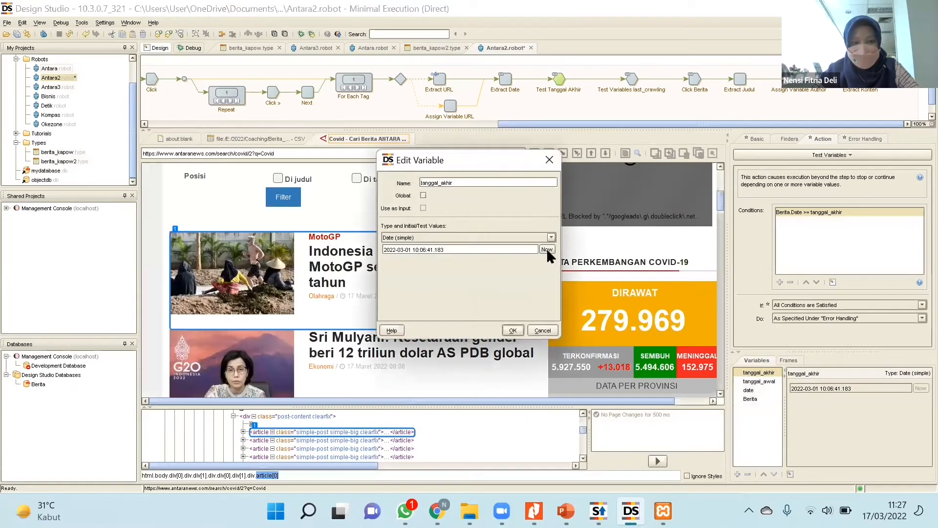
click(513, 330)
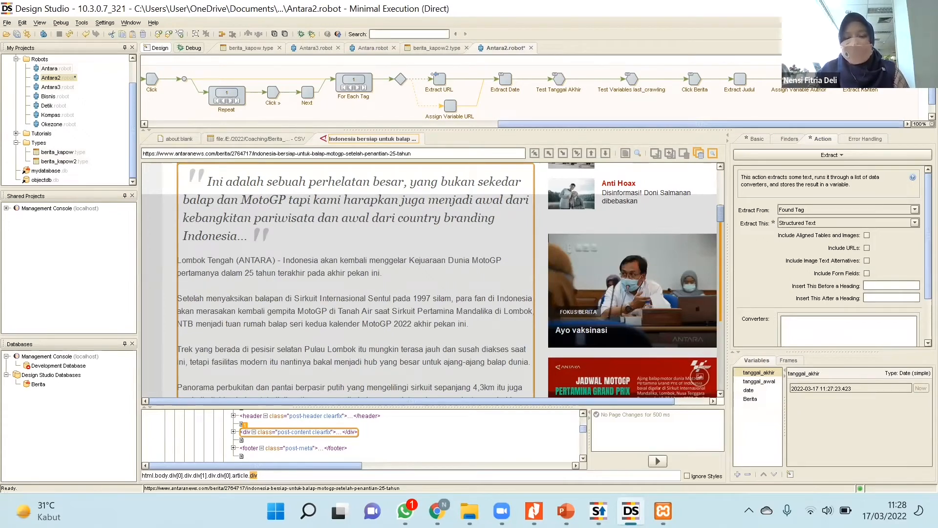
Insert an action step after Extract Konten in the Antara2 robot and assign it the Store in Database action.
right_click(860, 89)
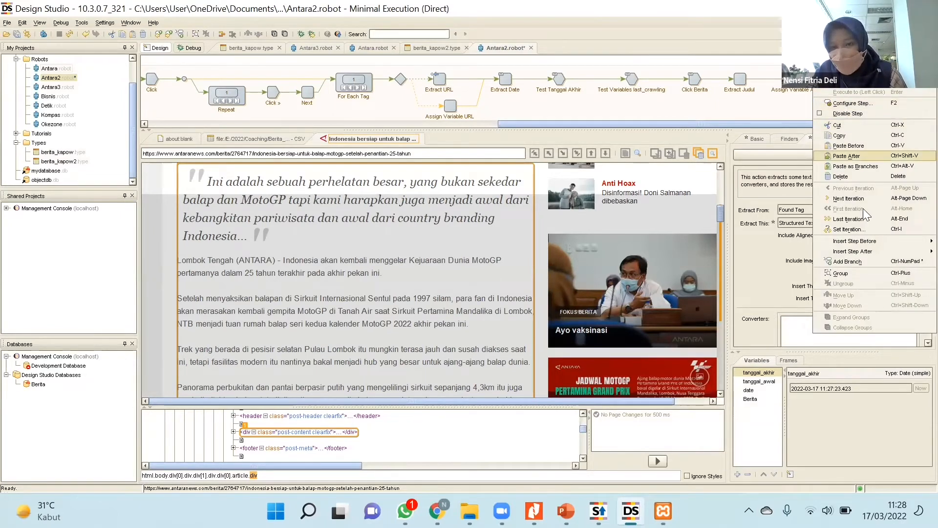
mouse_move(862, 253)
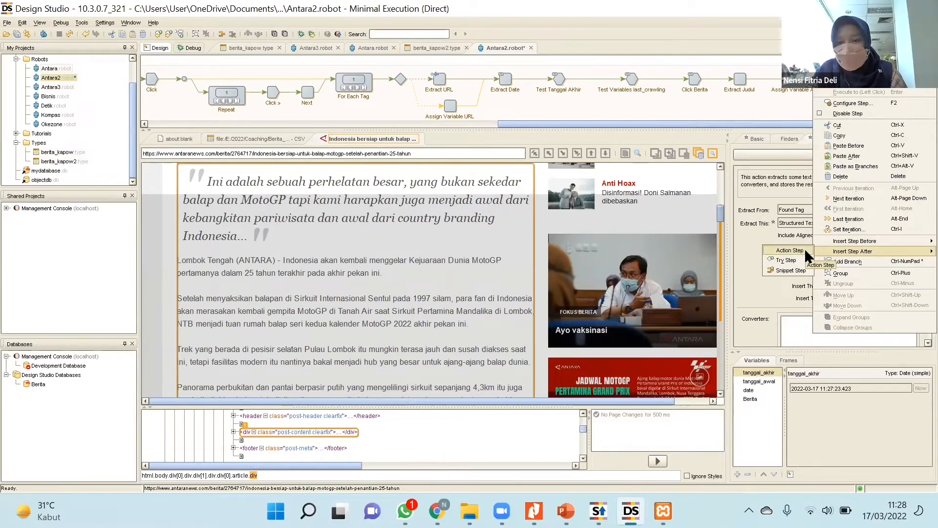
click(804, 249)
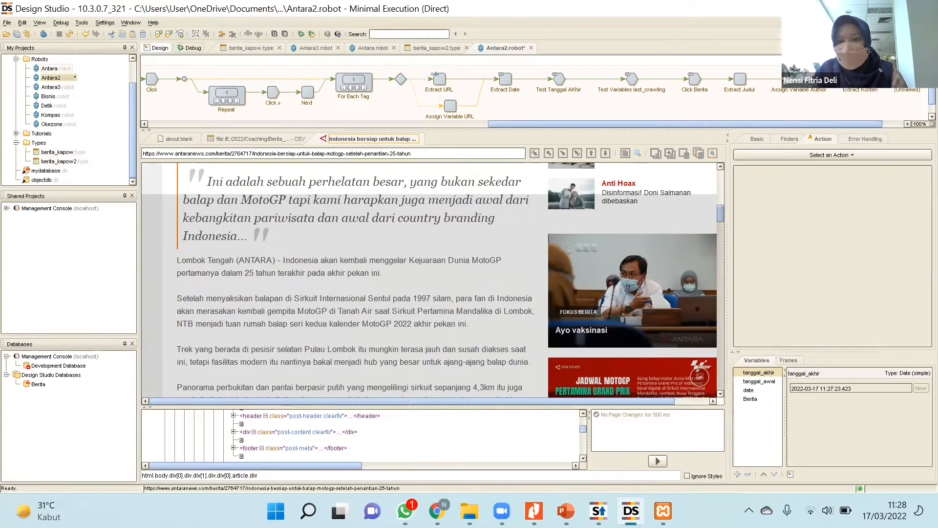
click(851, 155)
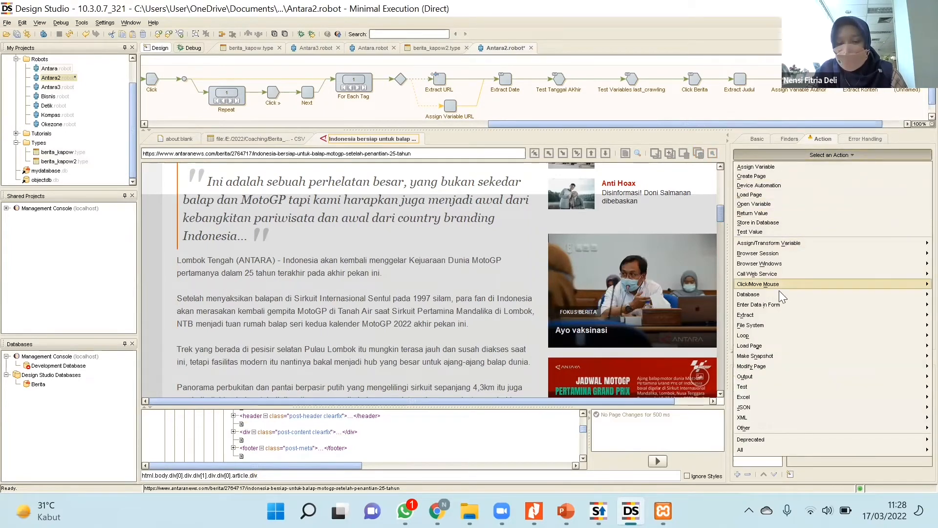
mouse_move(776, 299)
click(720, 292)
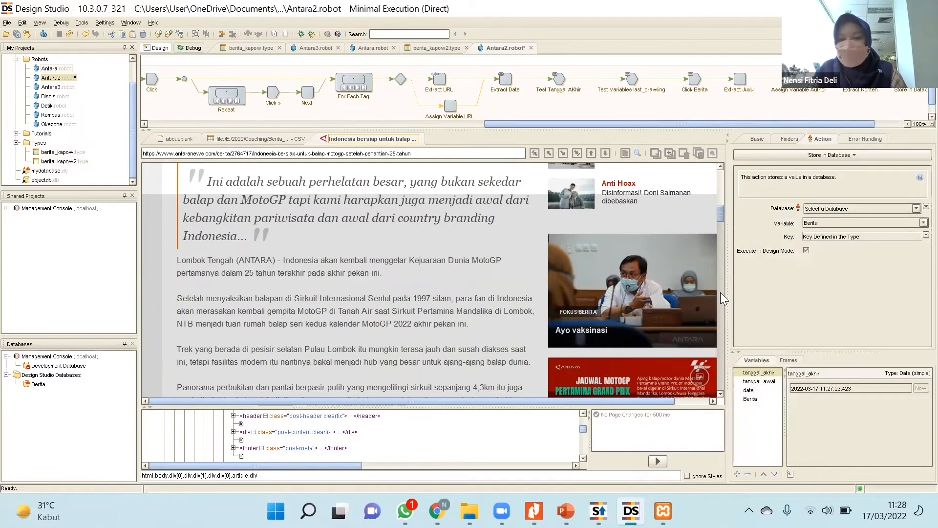
drag(844, 121, 883, 123)
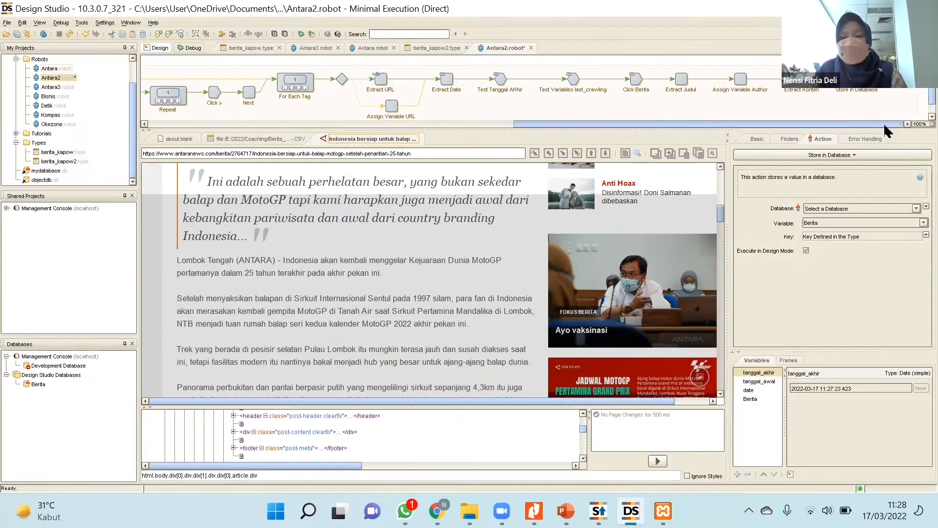
right_click(860, 89)
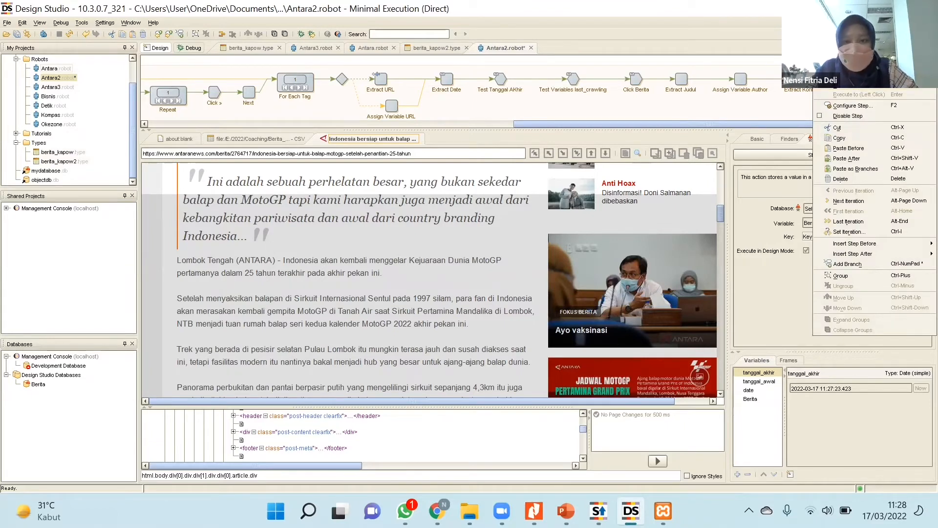
key(Escape)
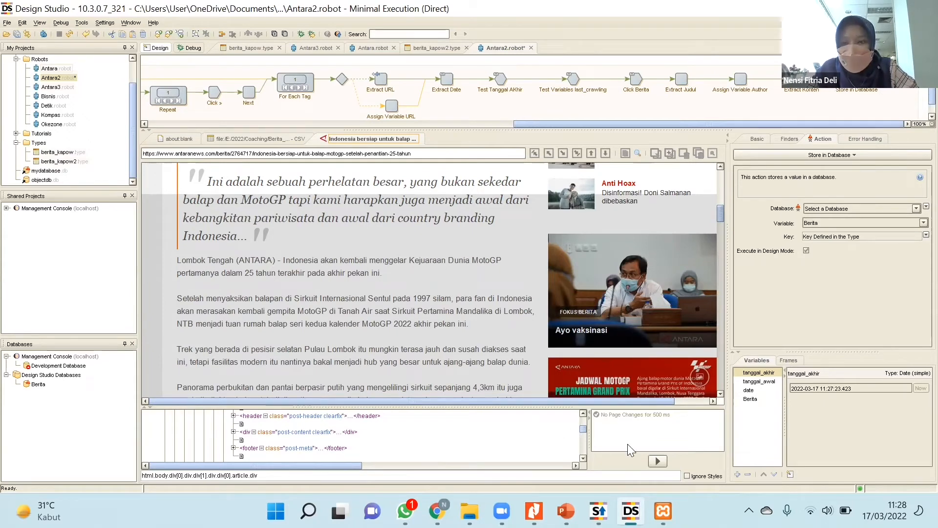
Configure the Store in Database step to save the Berita variable in the objectdb (Berita) database.
click(916, 208)
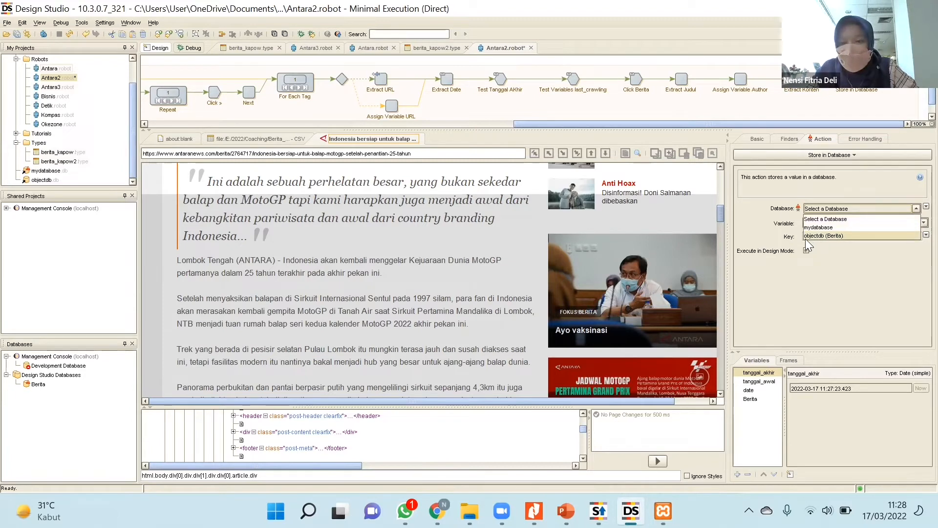
click(835, 237)
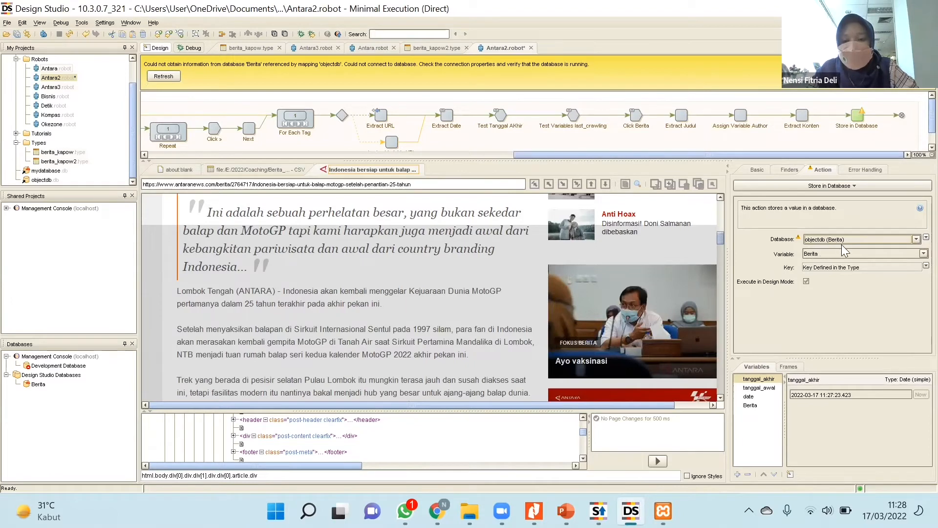
click(818, 254)
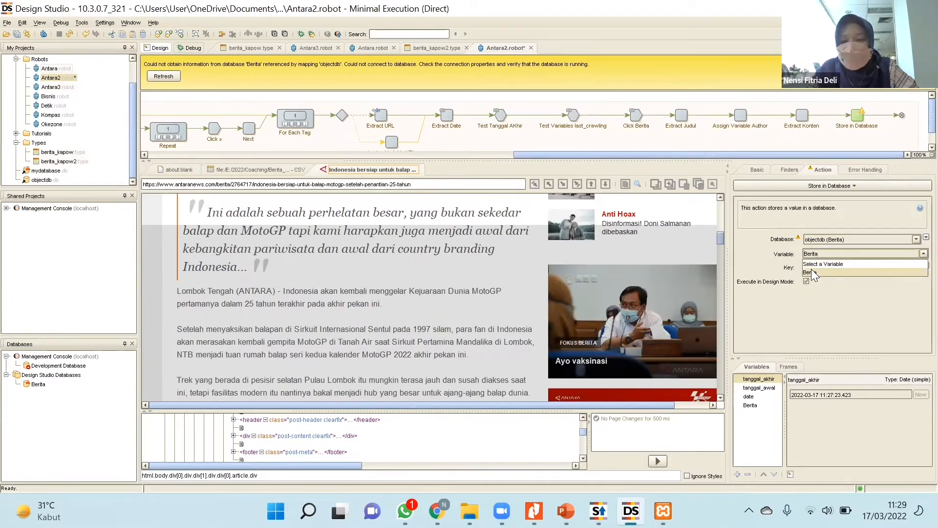
click(813, 274)
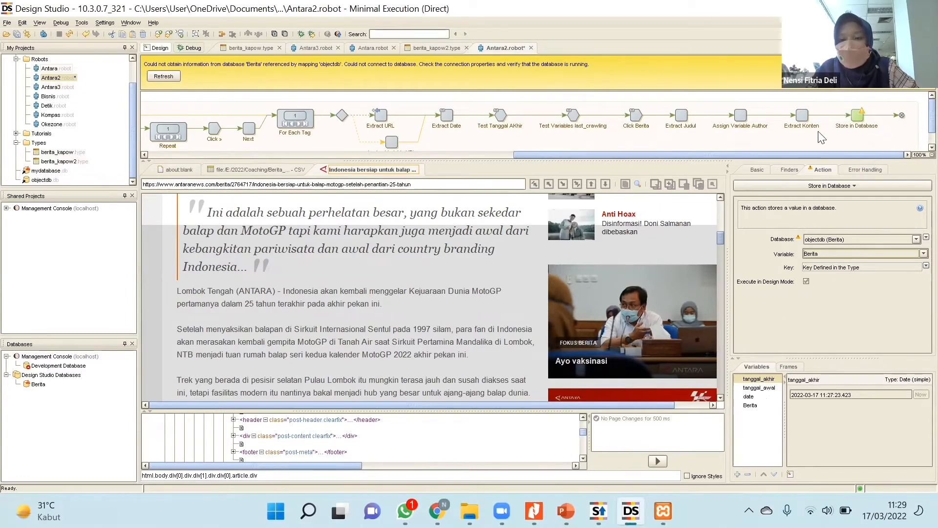
Refresh the objectdb database connection and execute the generated SQL that creates the berita_kapow table.
click(164, 76)
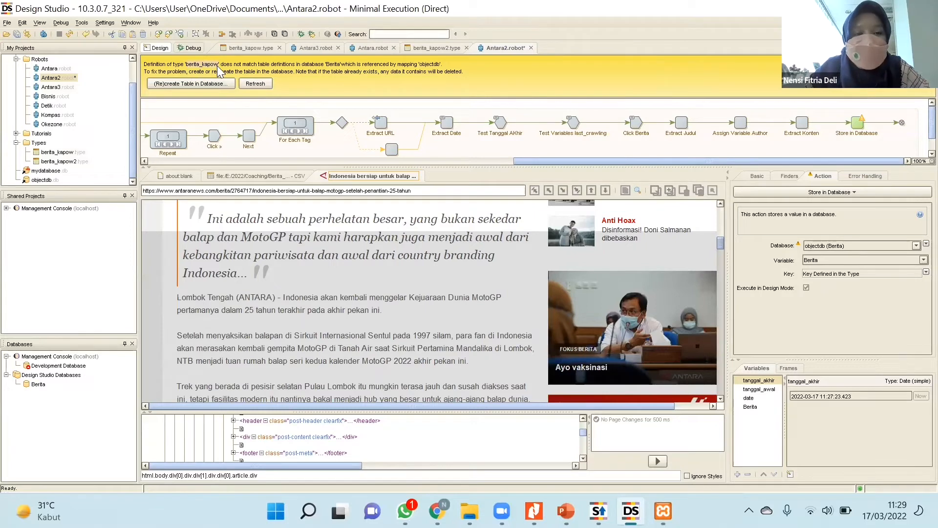
click(202, 84)
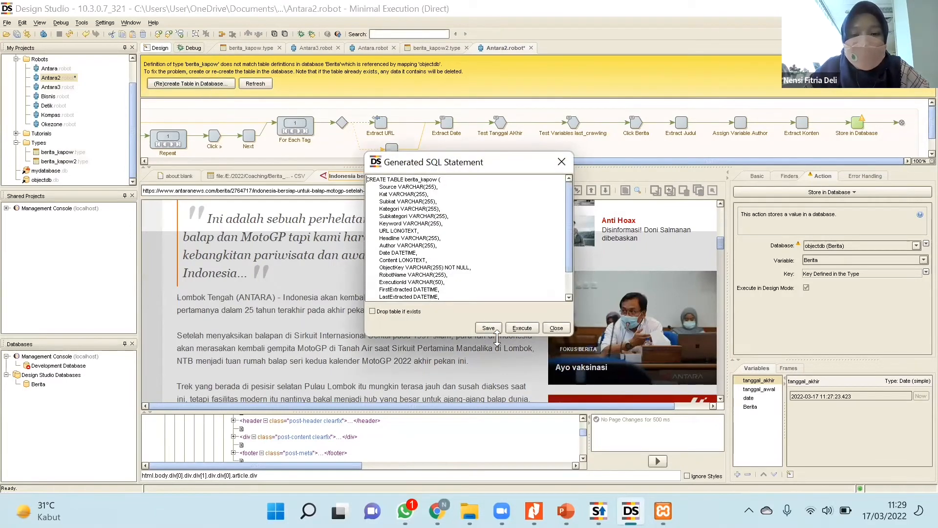
click(521, 327)
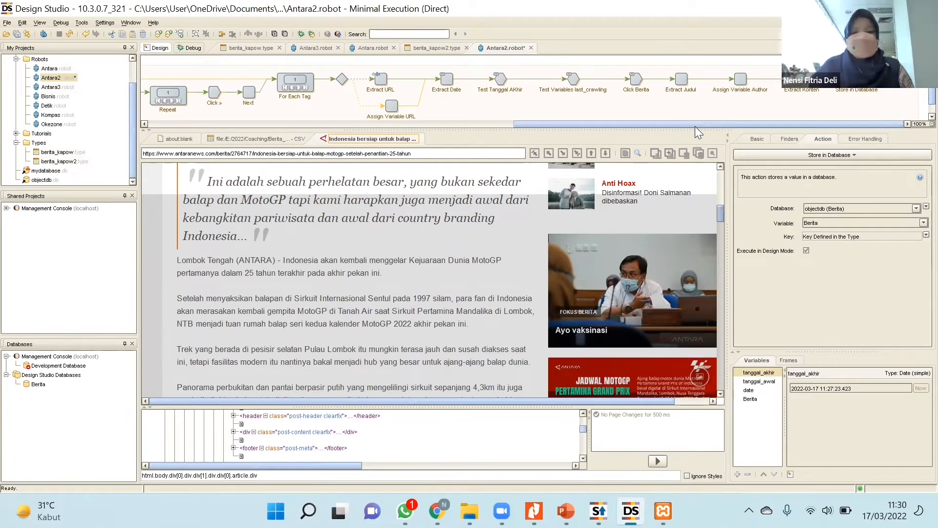
Return to the start of the Antara2 robot's flow and switch the robot to debug mode.
drag(695, 124, 300, 113)
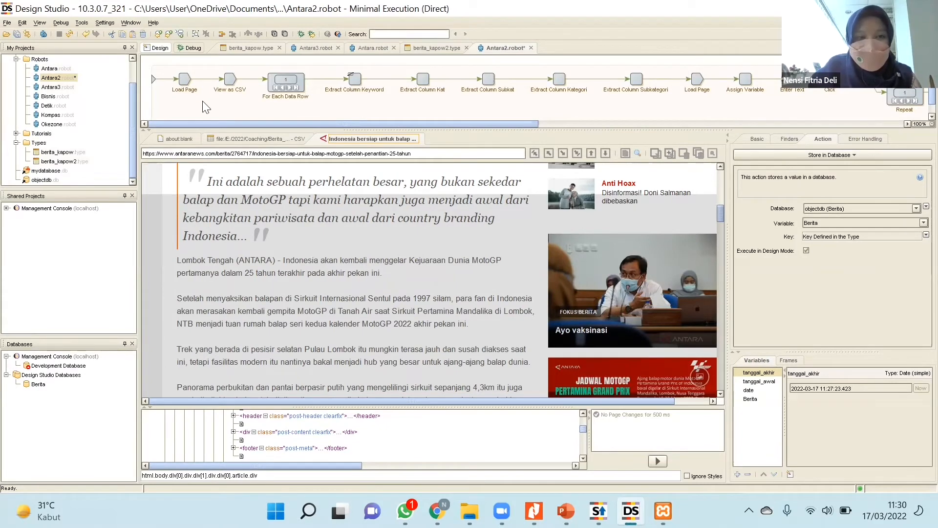
click(188, 48)
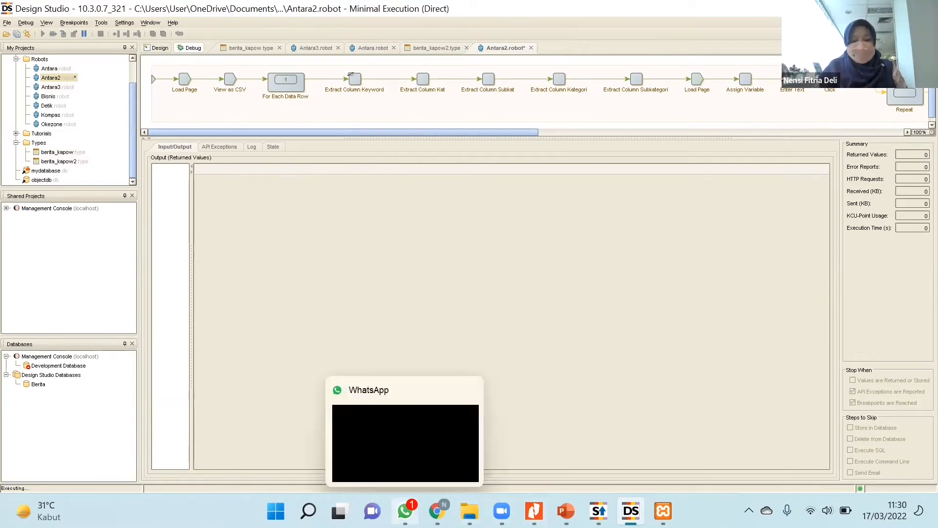
Switch to the XAMPP Control Panel, open the MySQL administration page in the browser, and display the tables of mydatabase.
mouse_move(598, 511)
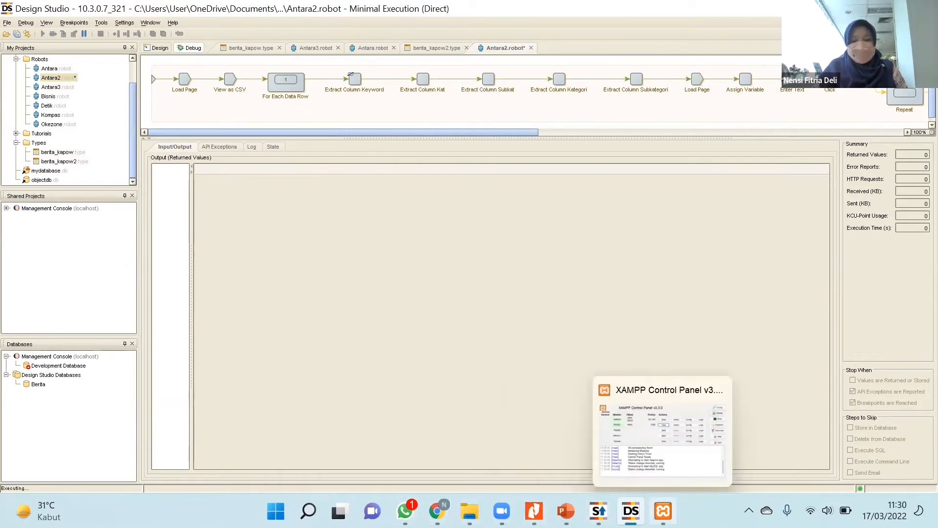
click(663, 511)
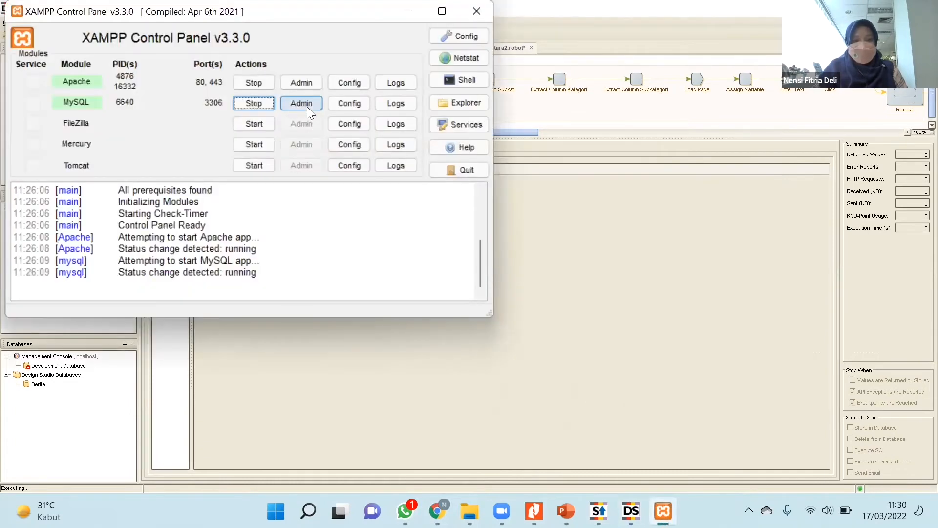
click(308, 108)
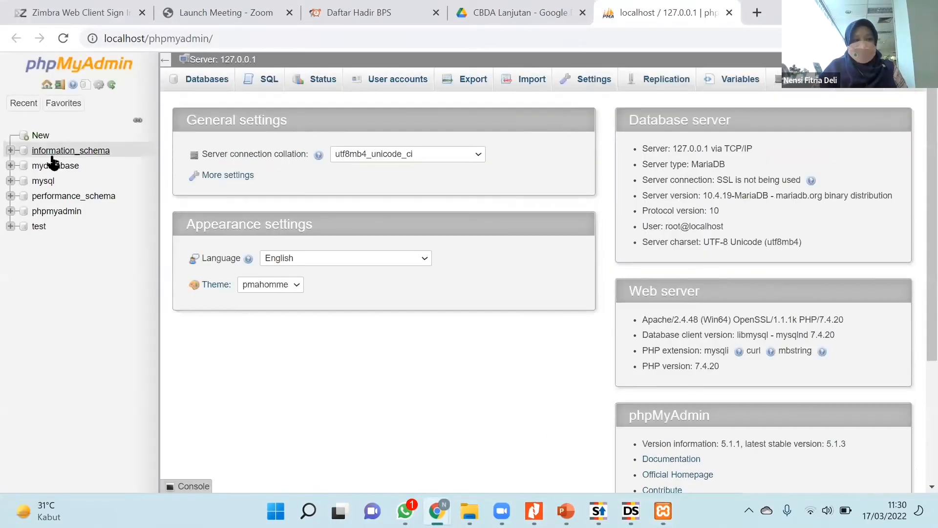
click(54, 164)
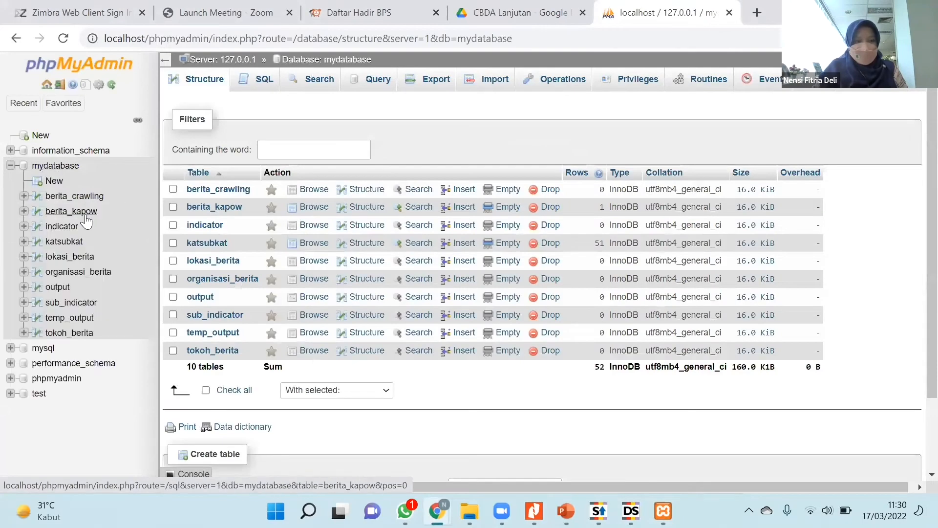
Browse the records of the berita_kapow table in mydatabase and refresh them to check the stored news rows.
click(79, 211)
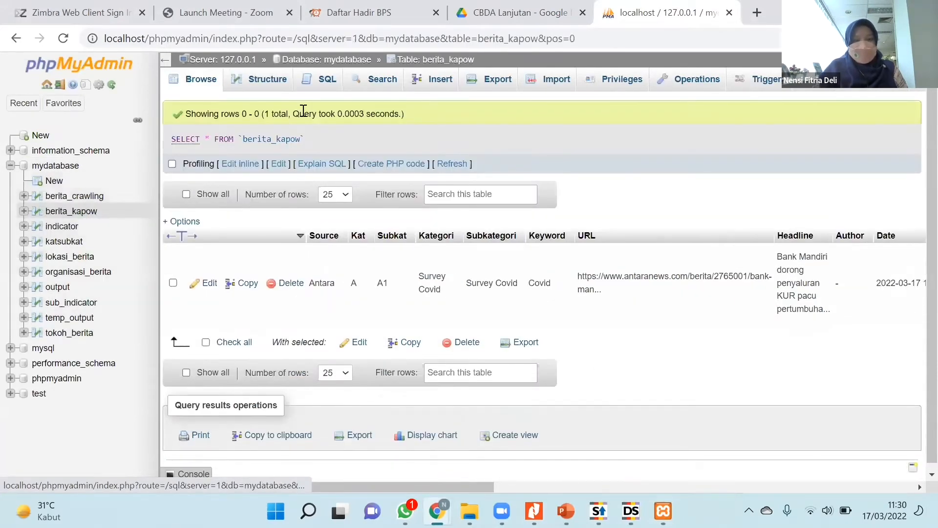
click(80, 214)
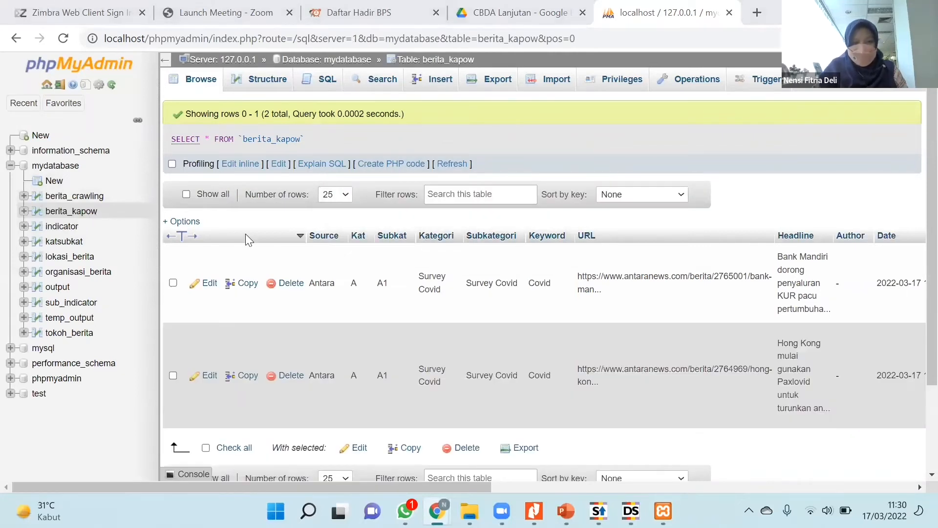
scroll(514, 352, down, 1)
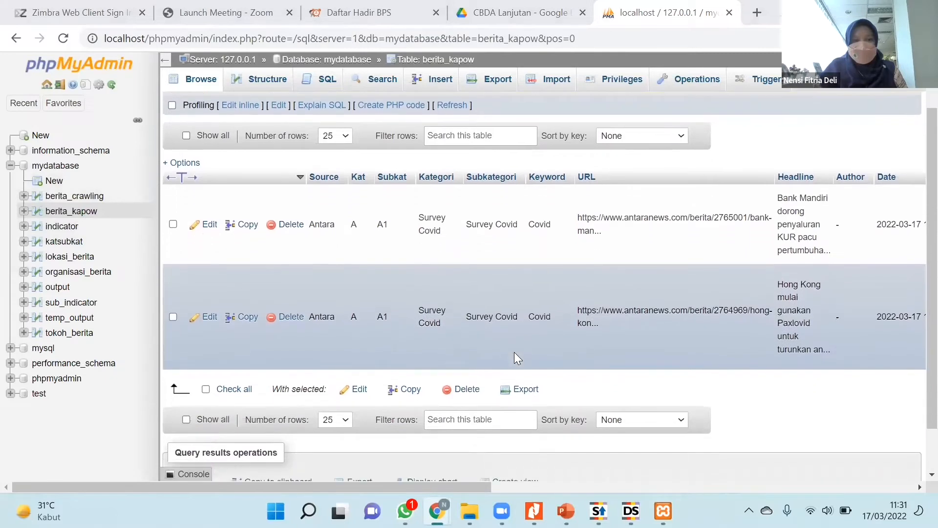
Reload the berita_kapow page repeatedly to review newly stored records, and switch back to the Antara2 robot in Design Studio.
click(113, 86)
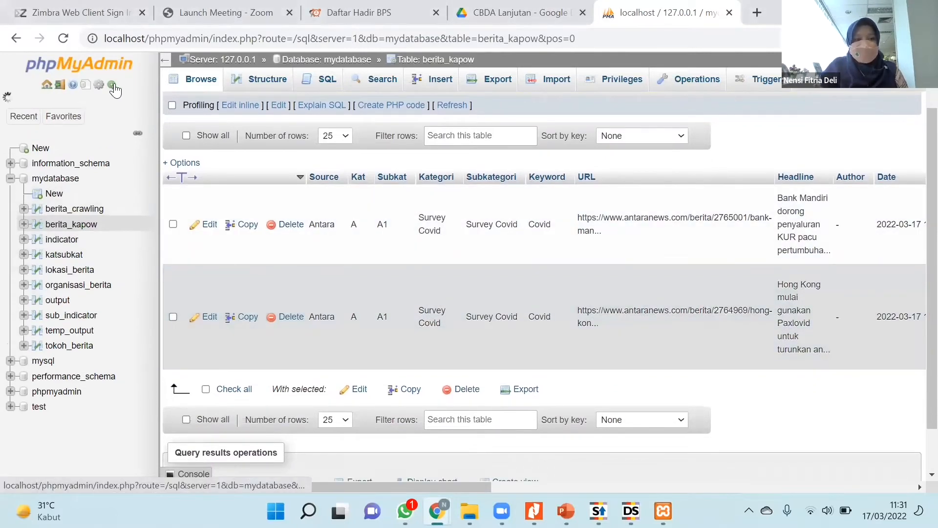
click(63, 39)
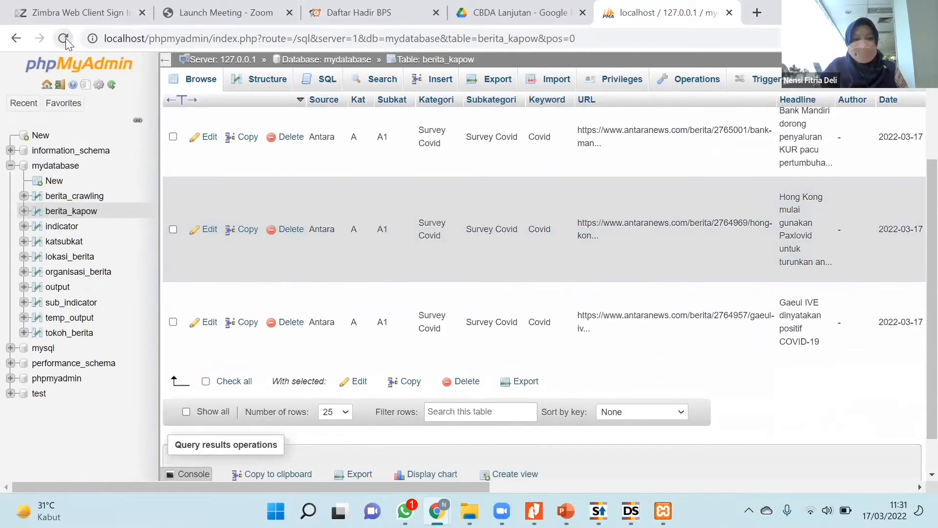
click(64, 38)
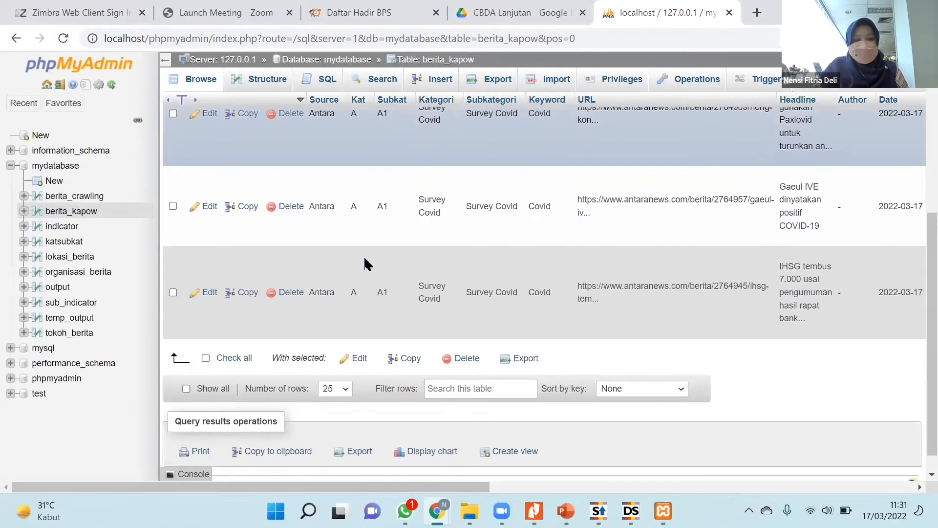
scroll(364, 259, up, 5)
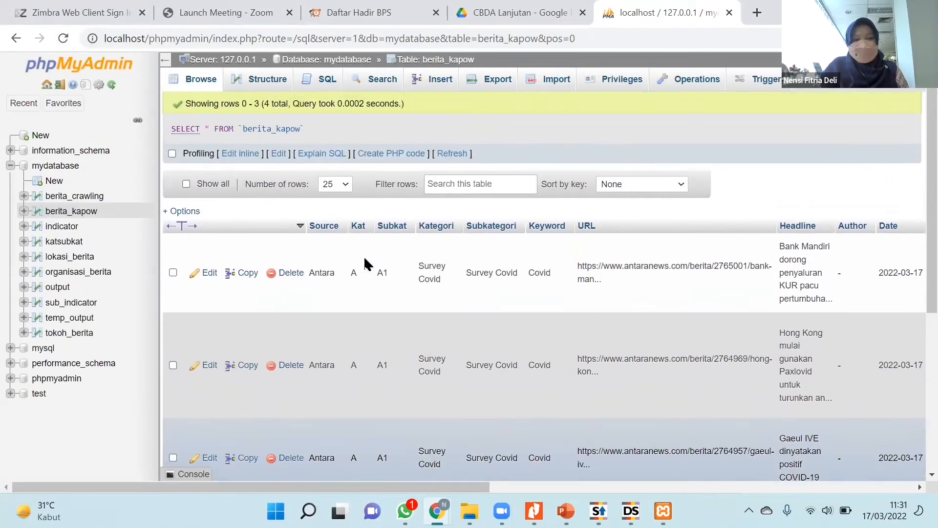
scroll(363, 256, down, 5)
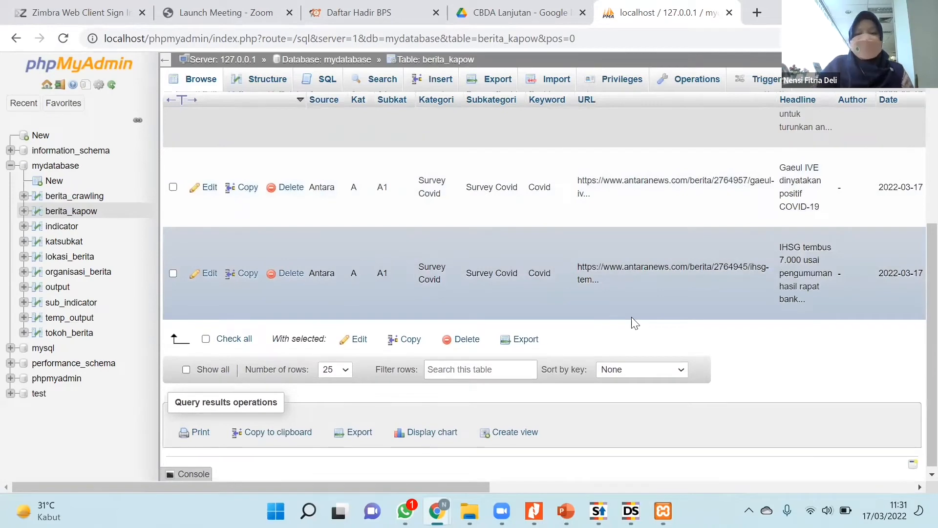
mouse_move(631, 511)
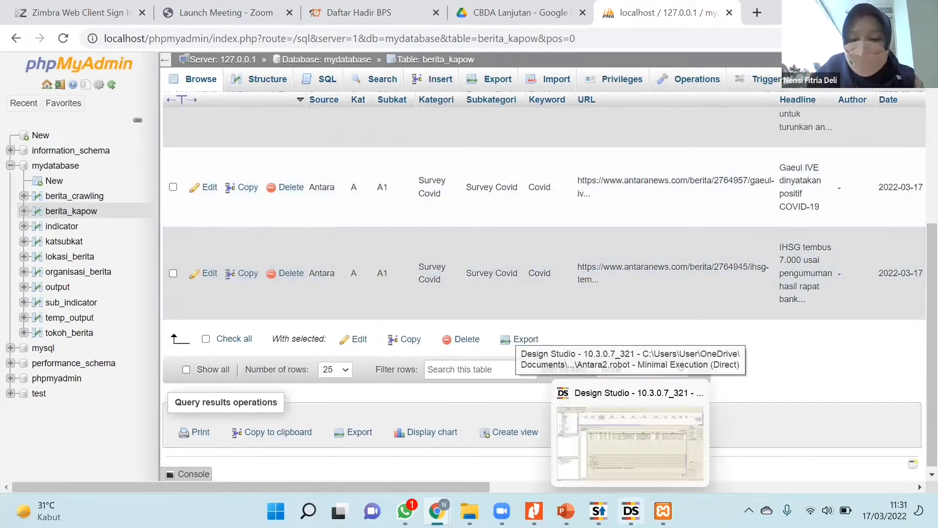
click(666, 448)
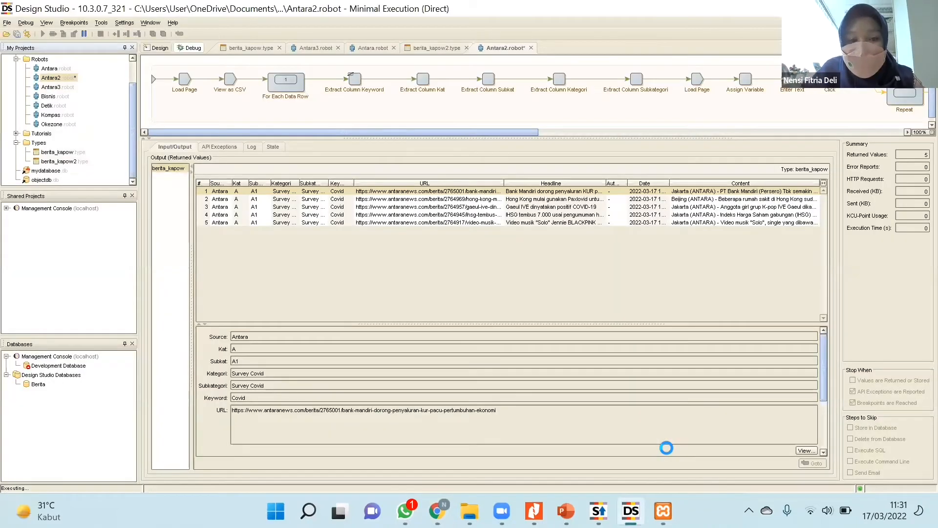
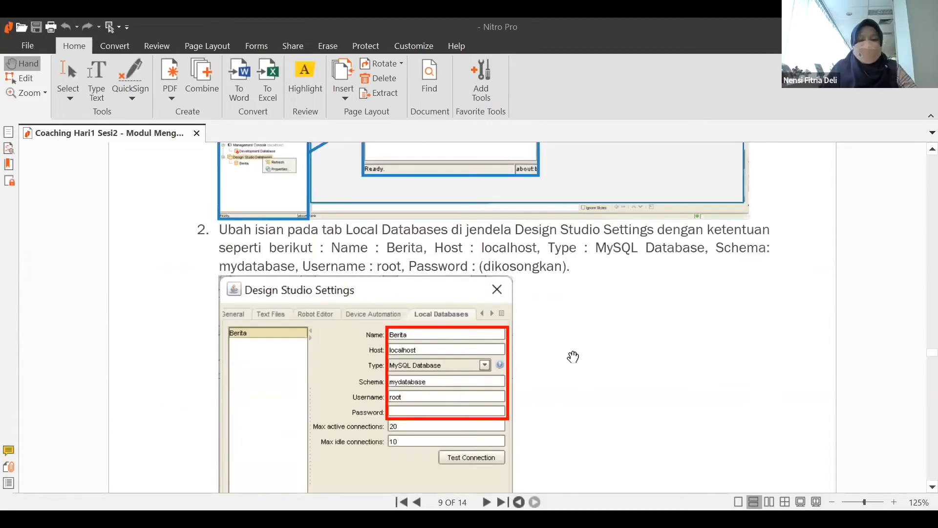
Review the PDF module's instructions for the Local Databases settings, the database driver upload, the connection test, and the start of the Types section.
scroll(572, 357, down, 15)
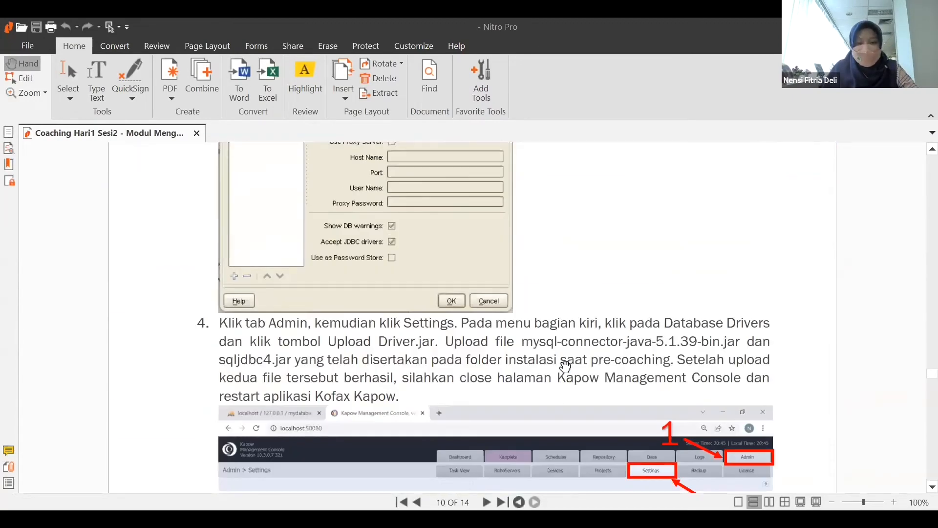
scroll(565, 366, down, 3)
scroll(566, 365, down, 8)
scroll(565, 365, up, 2)
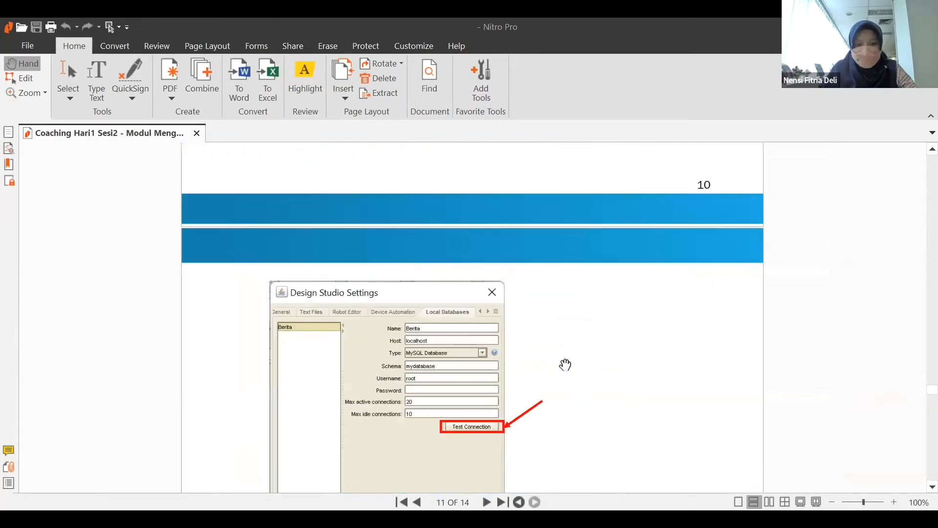
scroll(566, 364, down, 3)
scroll(566, 365, up, 4)
scroll(563, 363, up, 2)
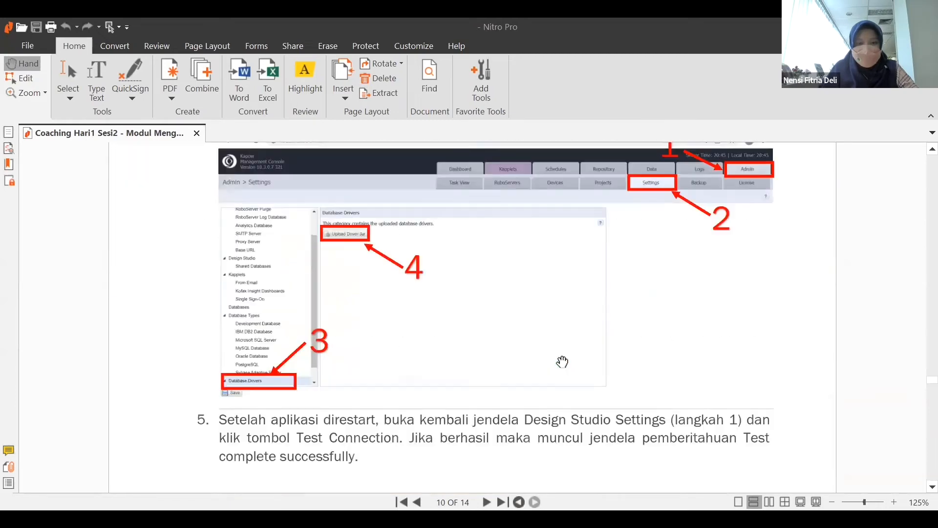
scroll(562, 362, up, 1)
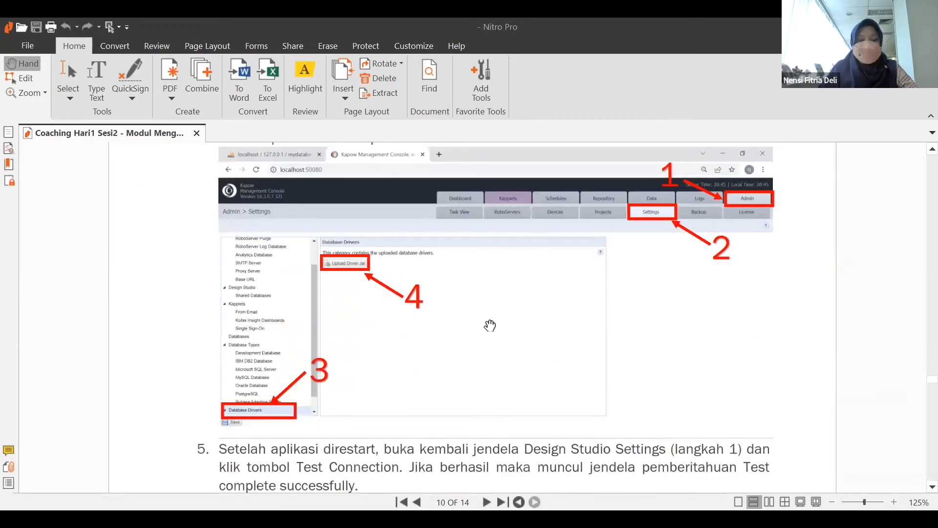
scroll(379, 318, down, 15)
scroll(455, 319, up, 1)
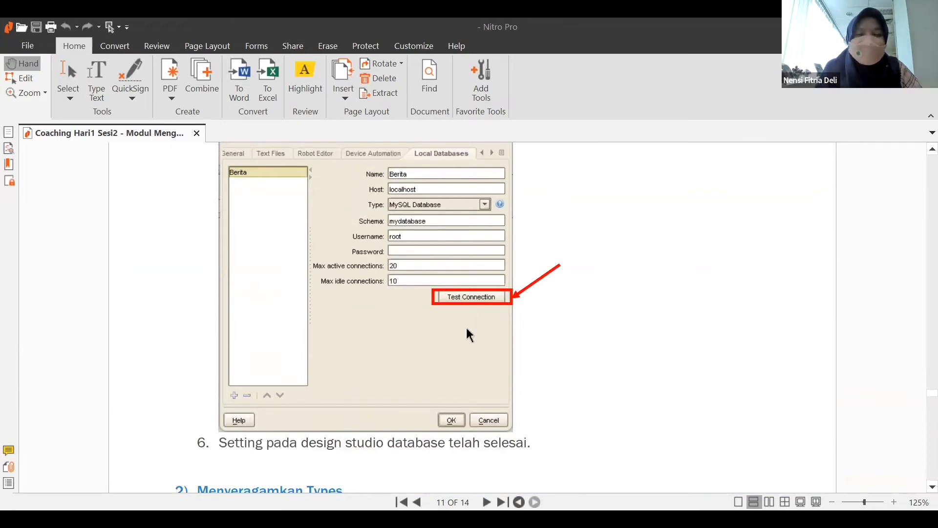
scroll(469, 336, up, 1)
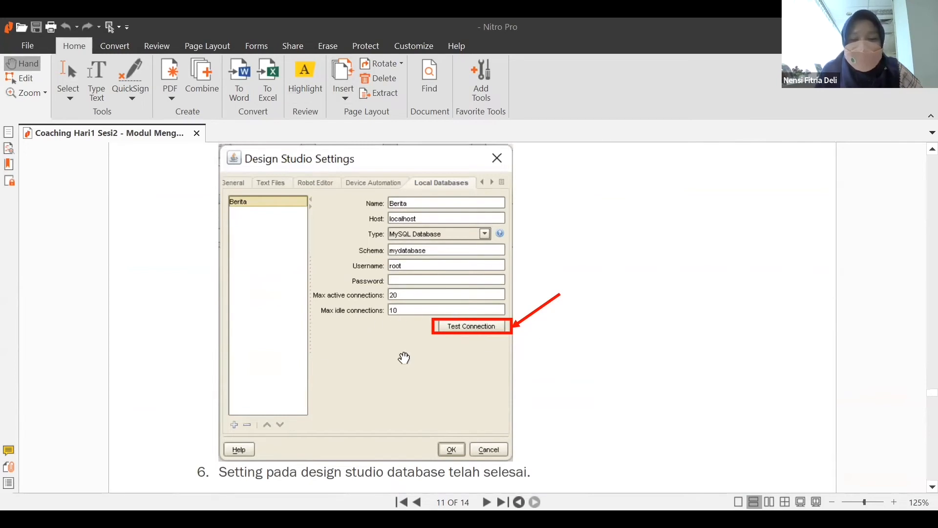
scroll(639, 348, down, 3)
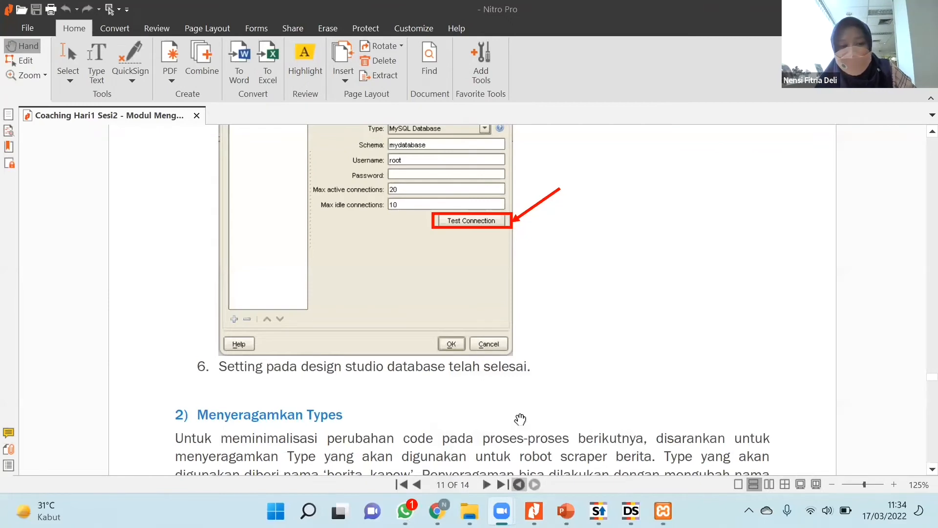
scroll(517, 391, down, 3)
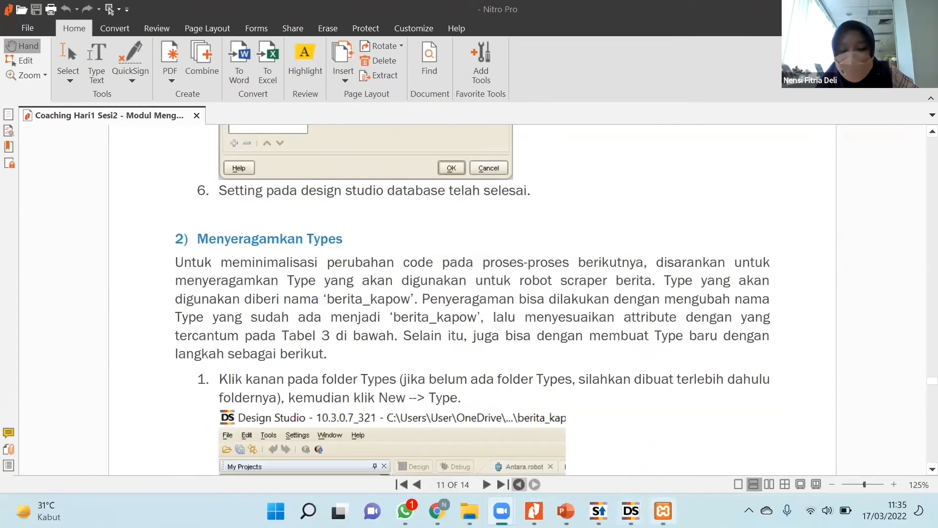
Switch to Design Studio, open the properties of the Berita database, and view the Management Consoles settings with the console's URL.
mouse_move(631, 511)
click(630, 437)
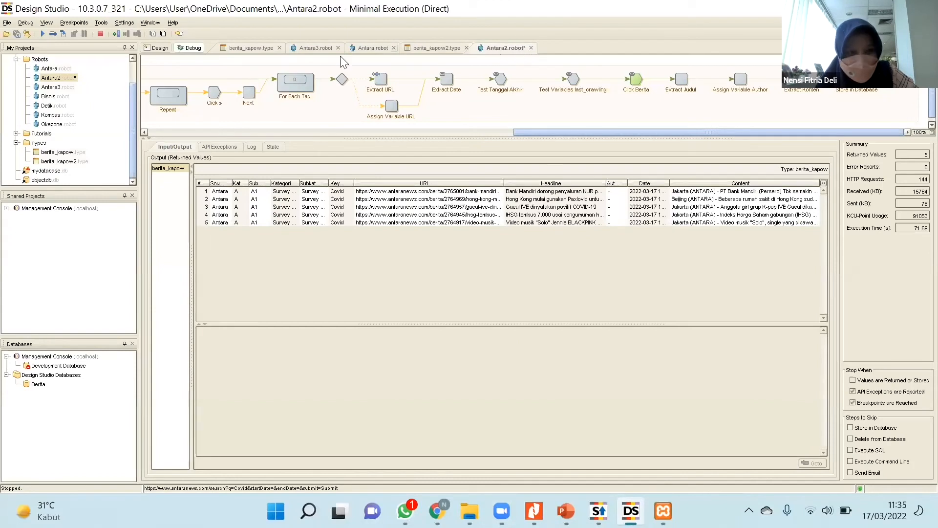
click(38, 384)
right_click(39, 385)
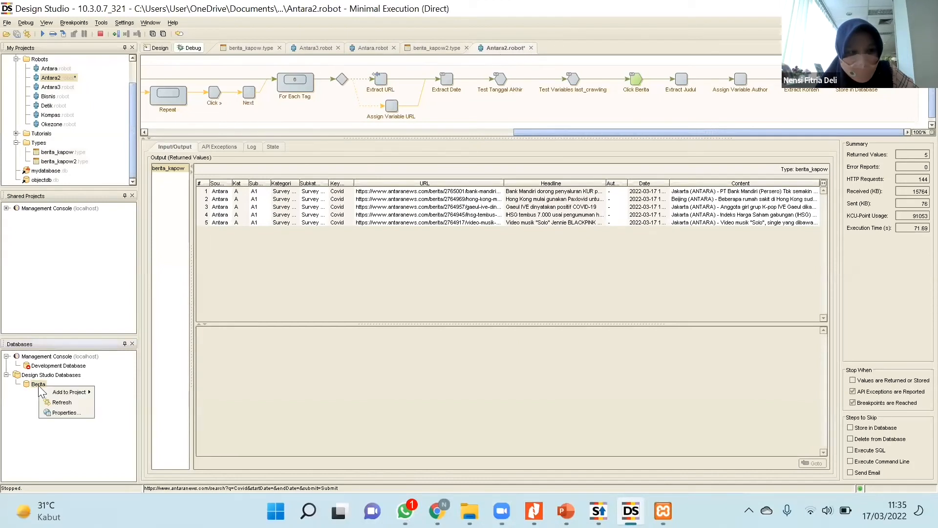
click(57, 414)
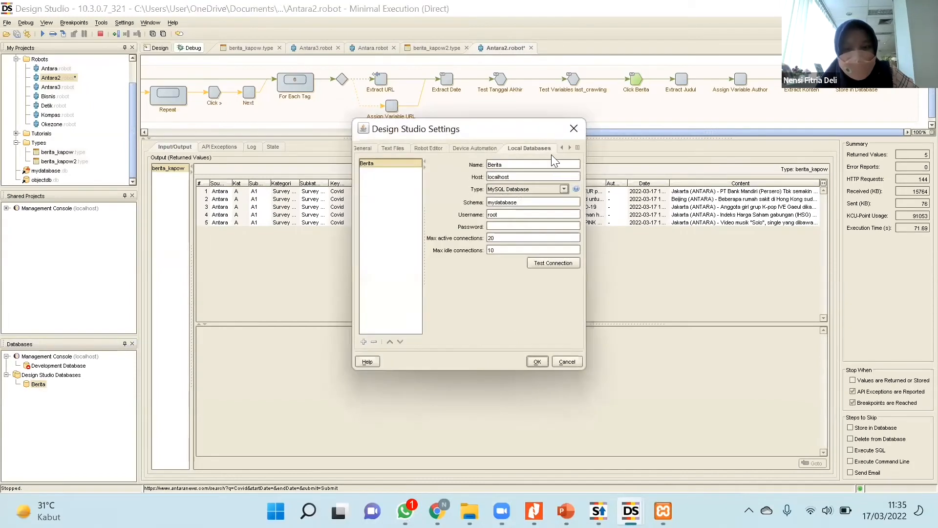
click(570, 147)
click(569, 147)
click(570, 148)
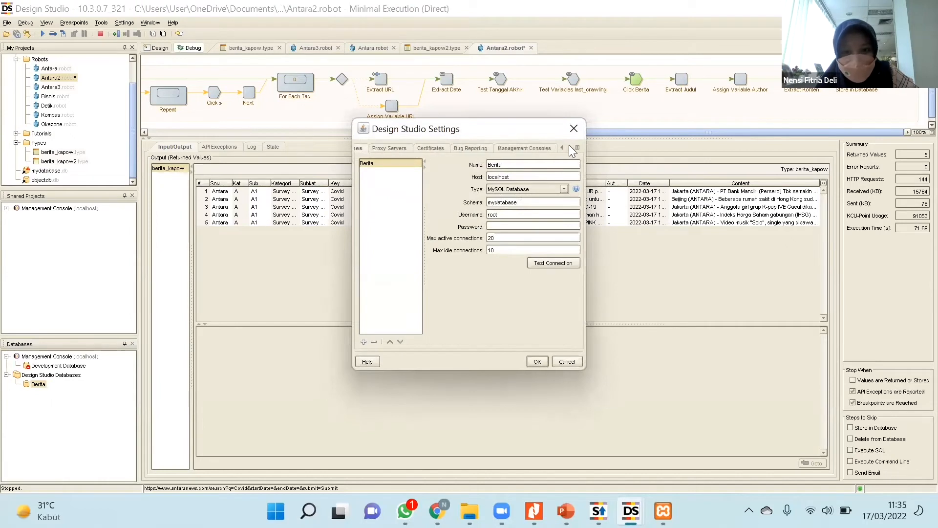
click(543, 148)
drag(549, 178, 460, 177)
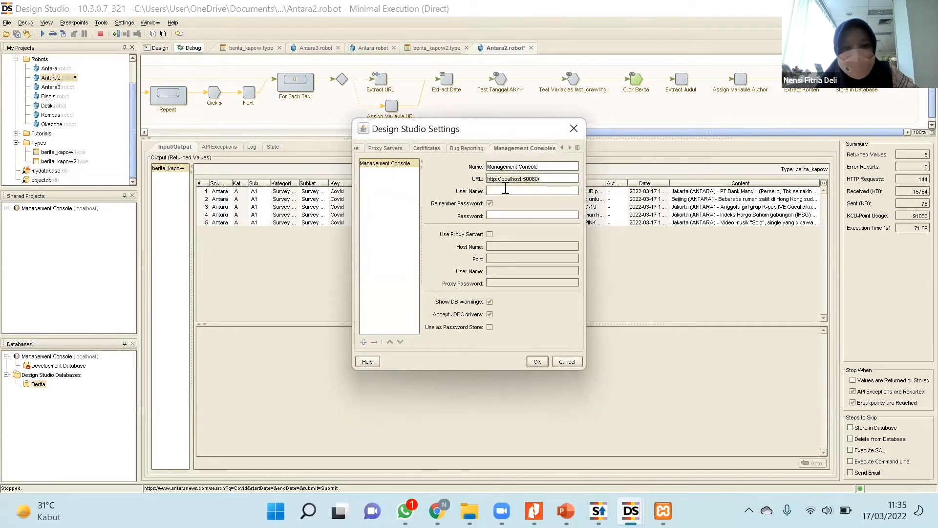
Switch to the Kapow Management Console in the browser, save the Database Drivers settings, and return to Design Studio.
mouse_move(436, 510)
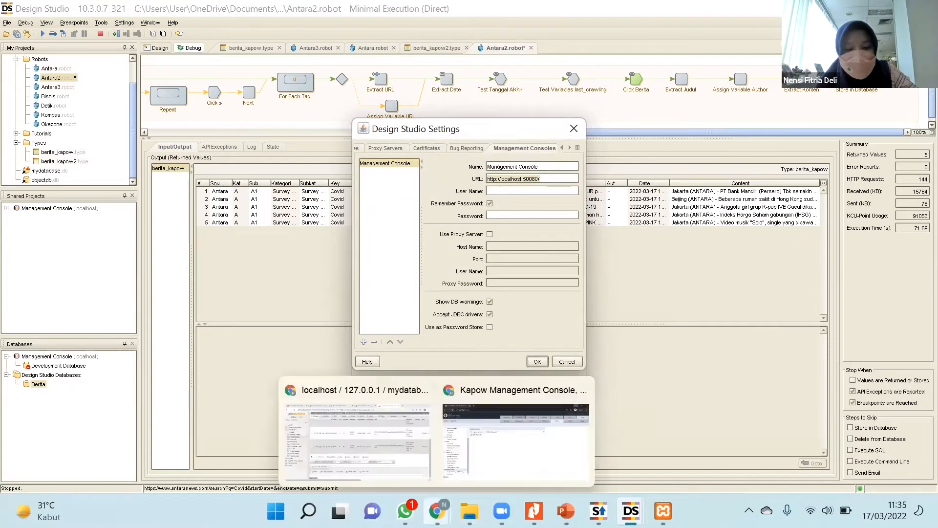
click(515, 430)
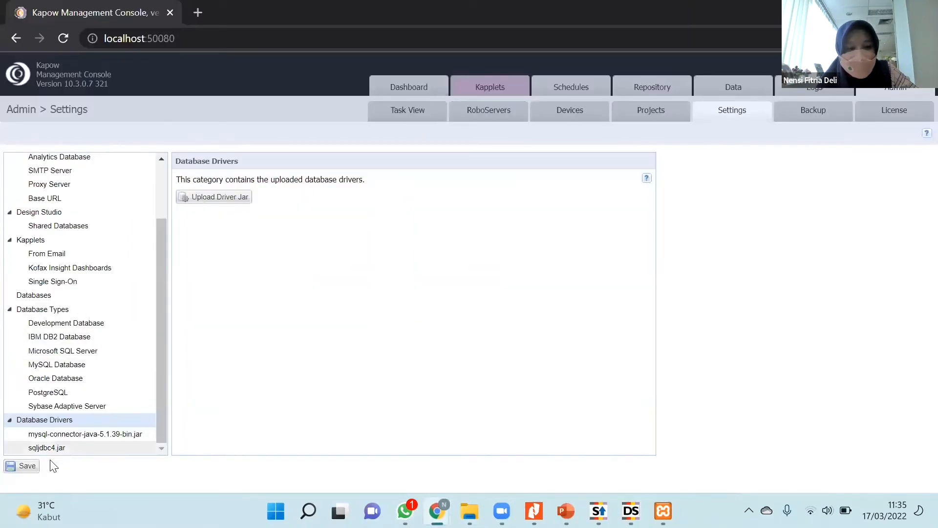
click(27, 466)
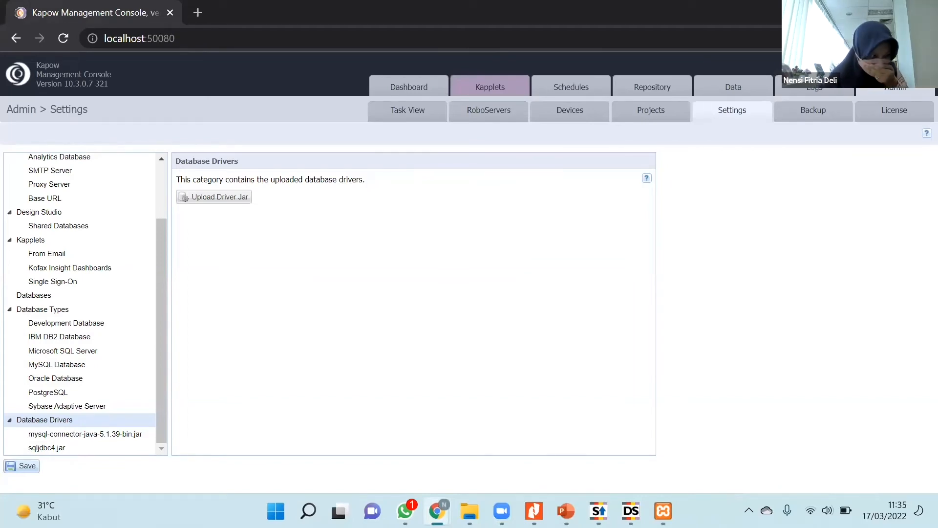
click(853, 11)
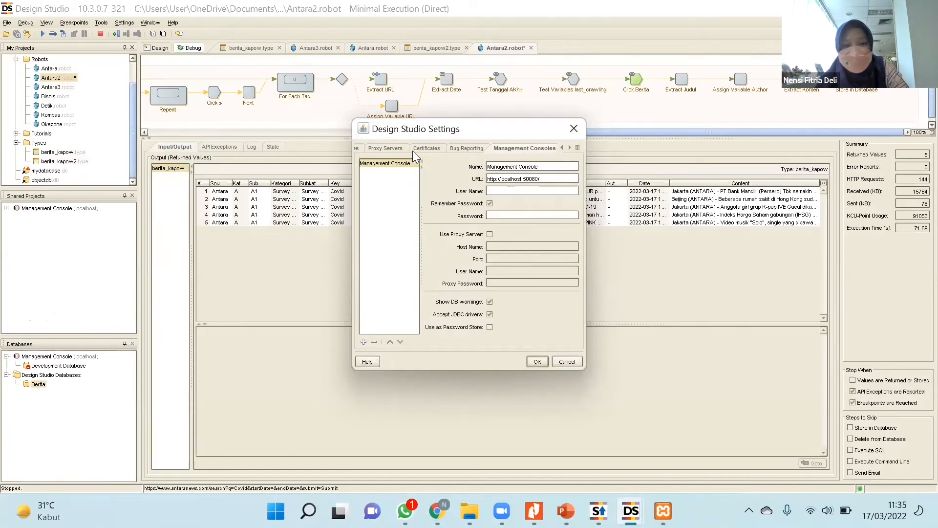
Return to the Local Databases settings and select MySQL Database as the type of the Berita database.
click(562, 147)
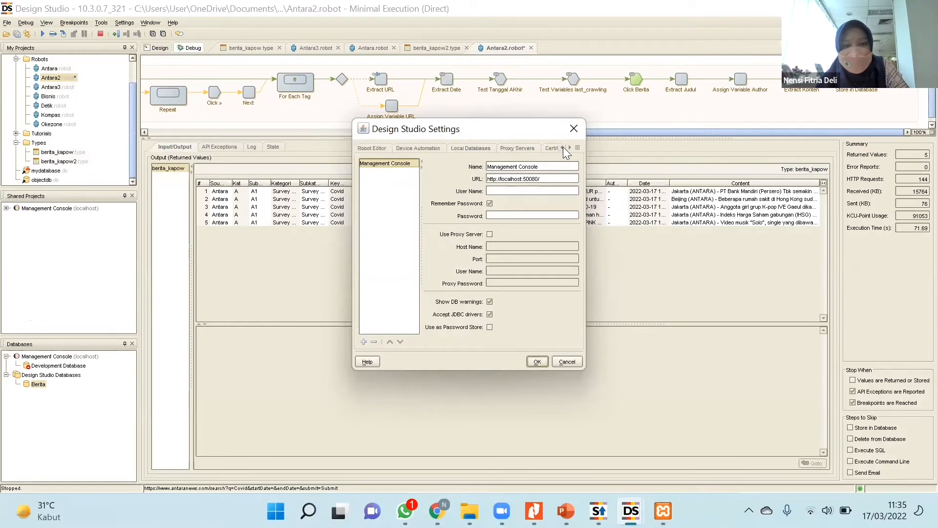
click(562, 147)
click(562, 147)
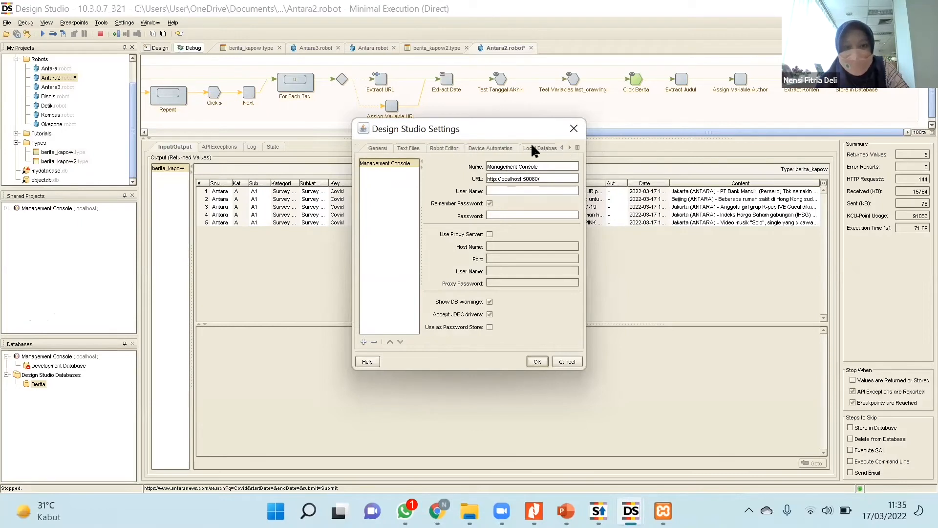
click(540, 147)
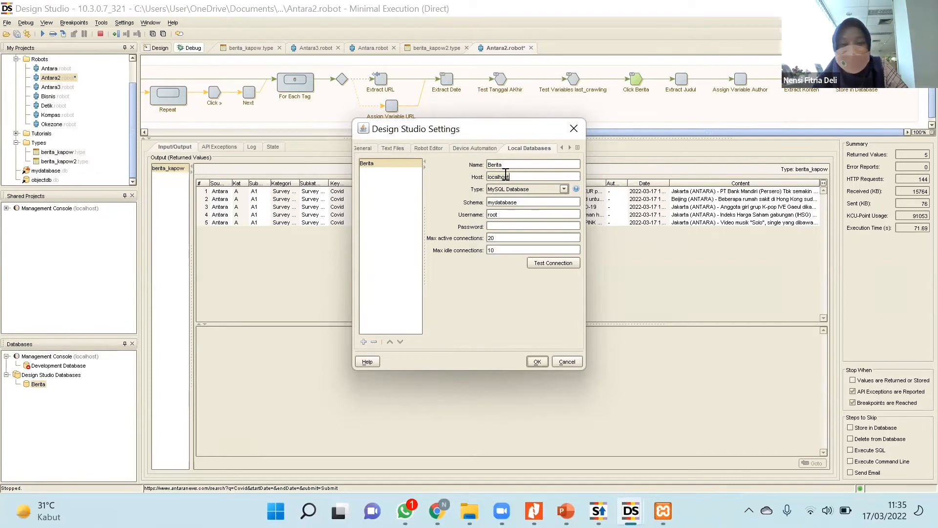
click(542, 189)
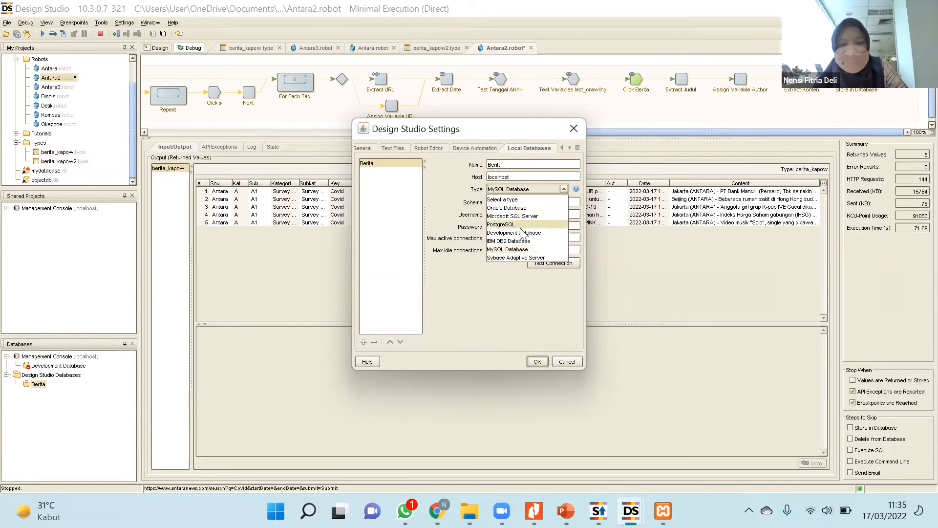
click(512, 250)
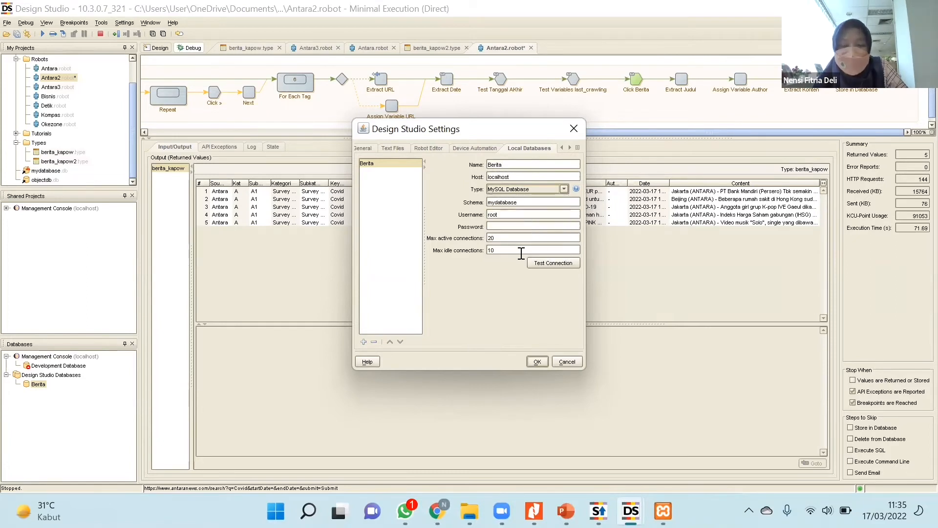
Check the schema, username and password fields of the Berita database connection.
click(511, 202)
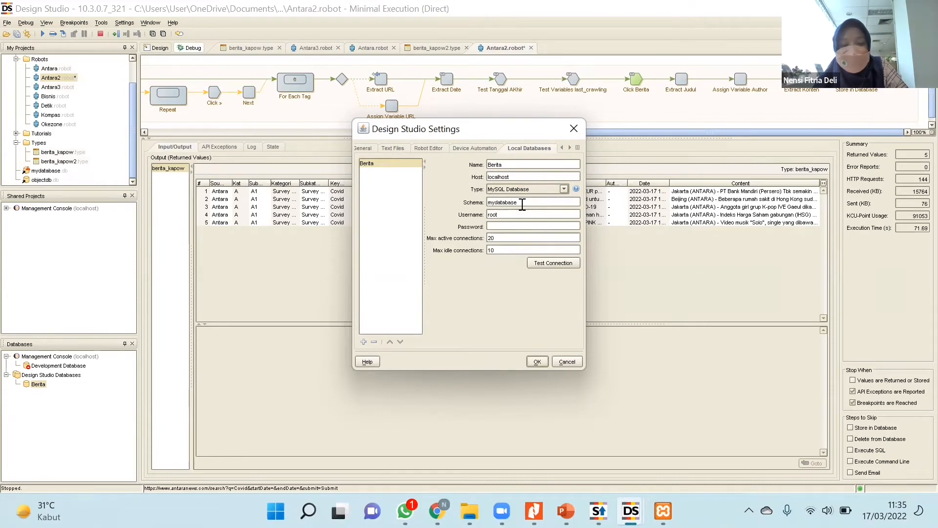
drag(522, 203, 488, 203)
click(518, 205)
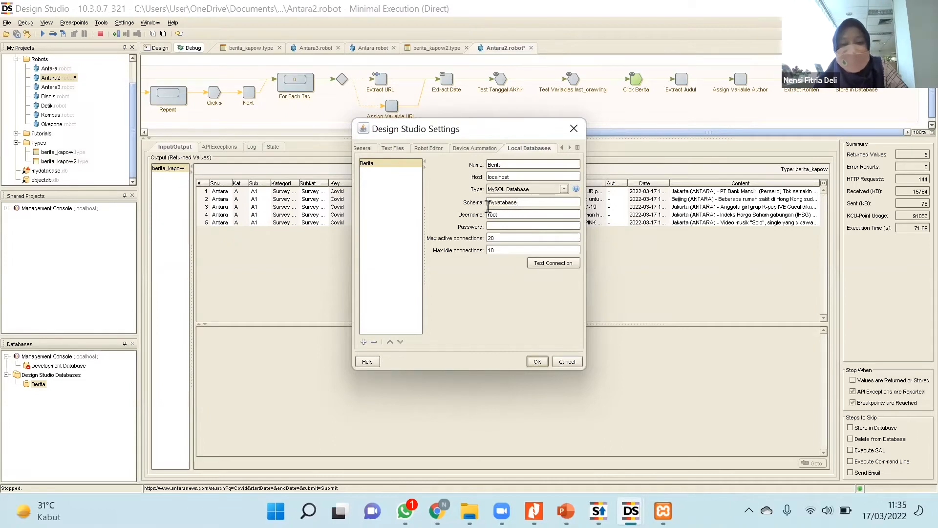
drag(519, 204, 487, 203)
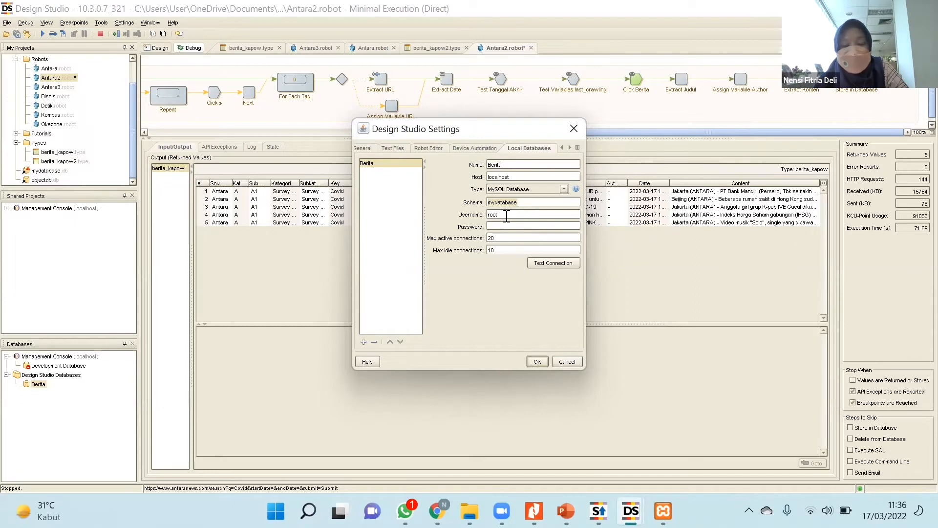
click(508, 216)
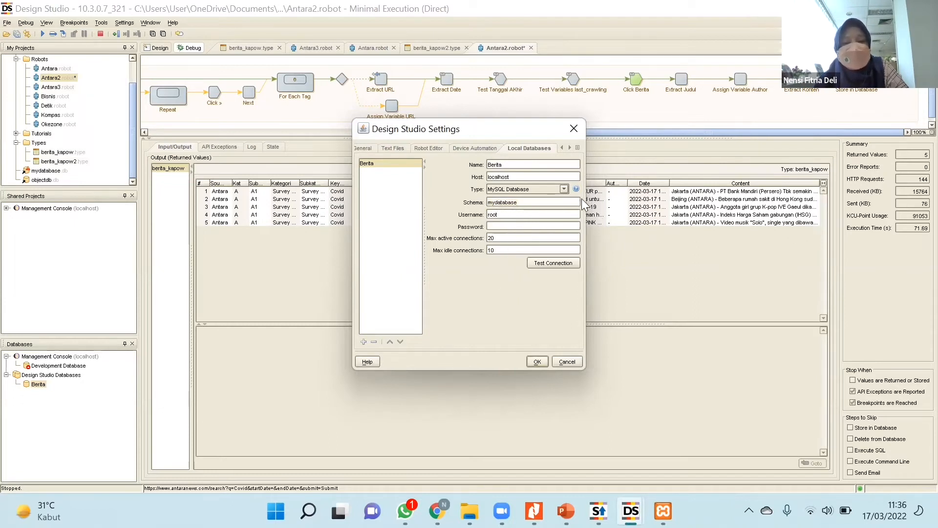
key(Tab)
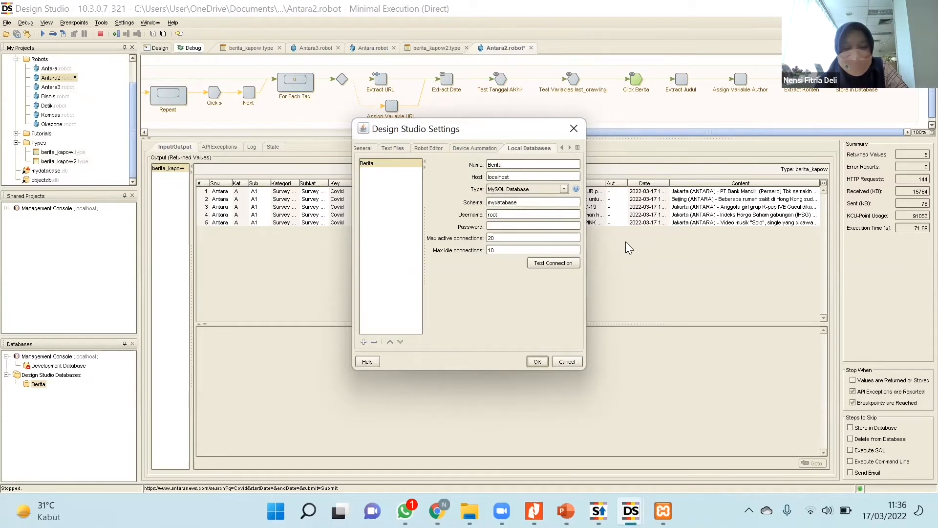
Test the connection of the Berita database, dismiss the result, and close the Design Studio settings.
click(552, 265)
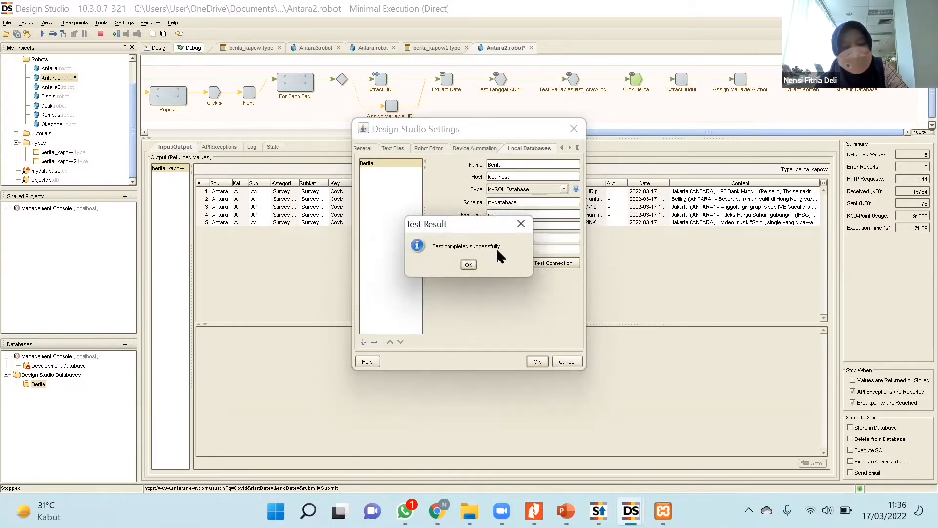
click(470, 265)
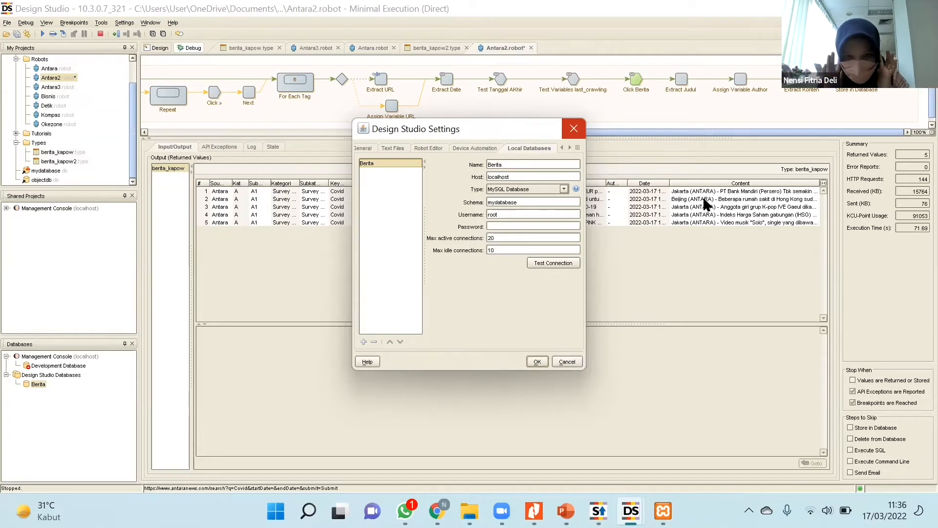
click(570, 146)
click(570, 146)
click(571, 147)
click(570, 147)
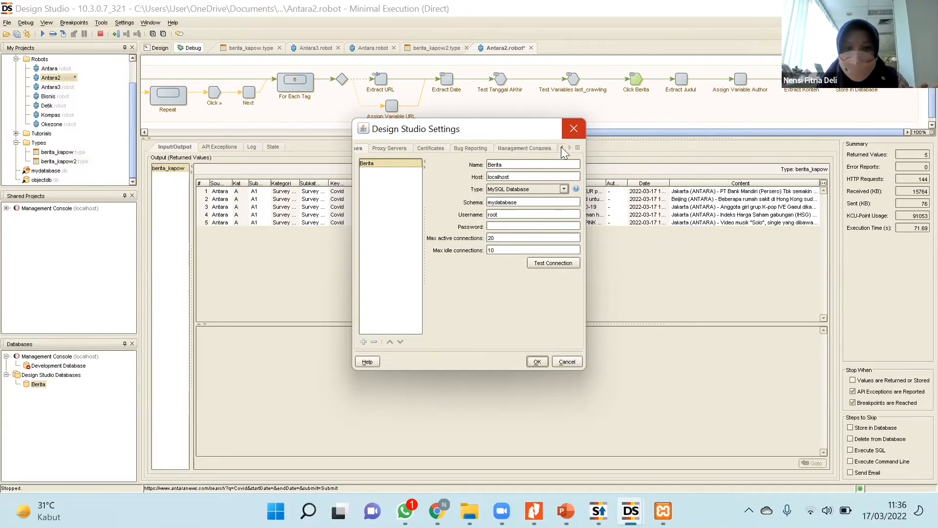
click(562, 147)
click(573, 129)
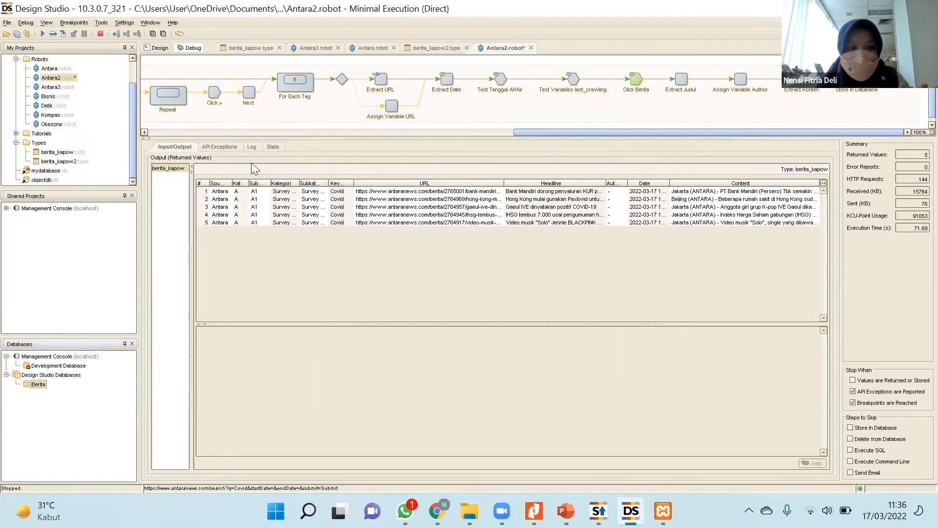
Reopen the properties of the Berita database, check its name field, and move the settings dialog closer to the Databases list.
right_click(44, 385)
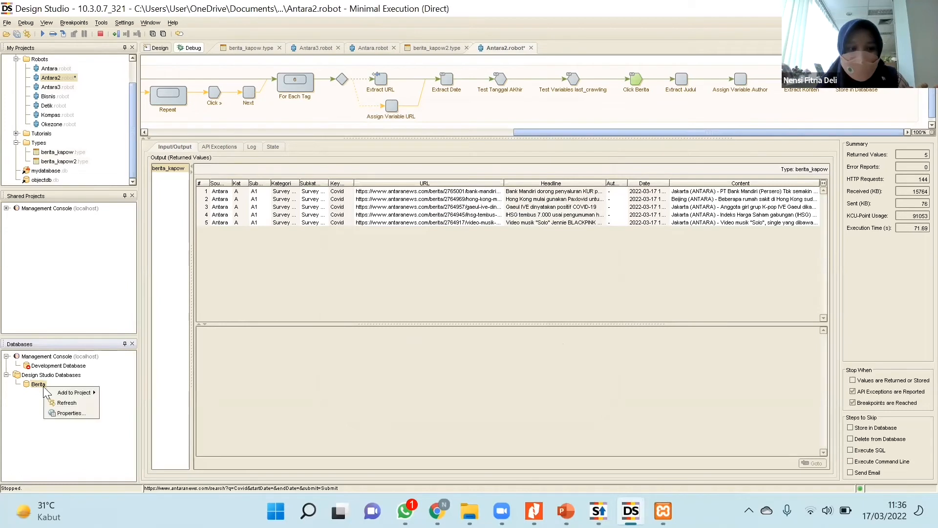
click(63, 413)
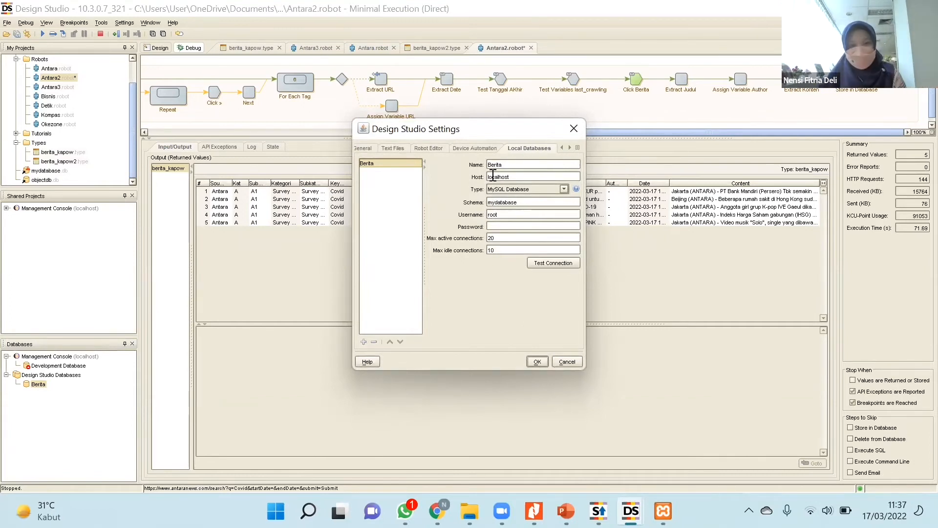
click(515, 161)
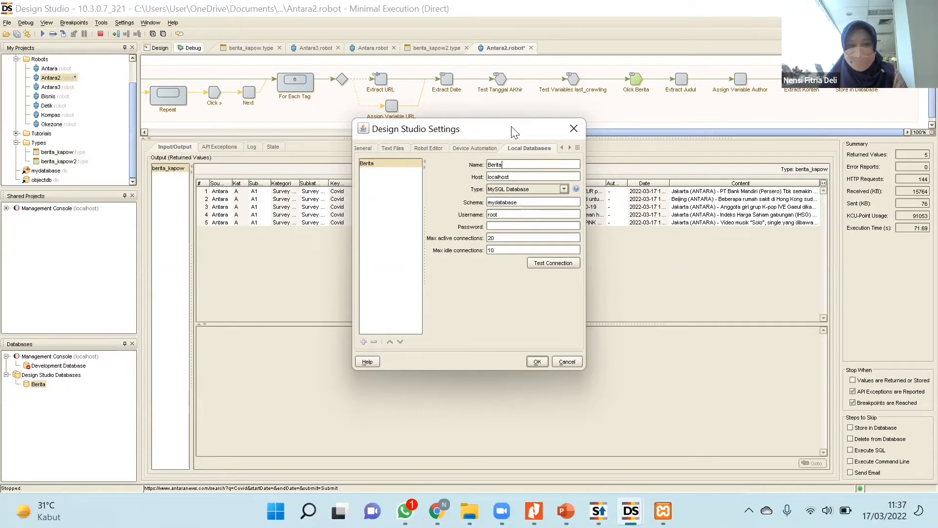
drag(513, 131, 481, 155)
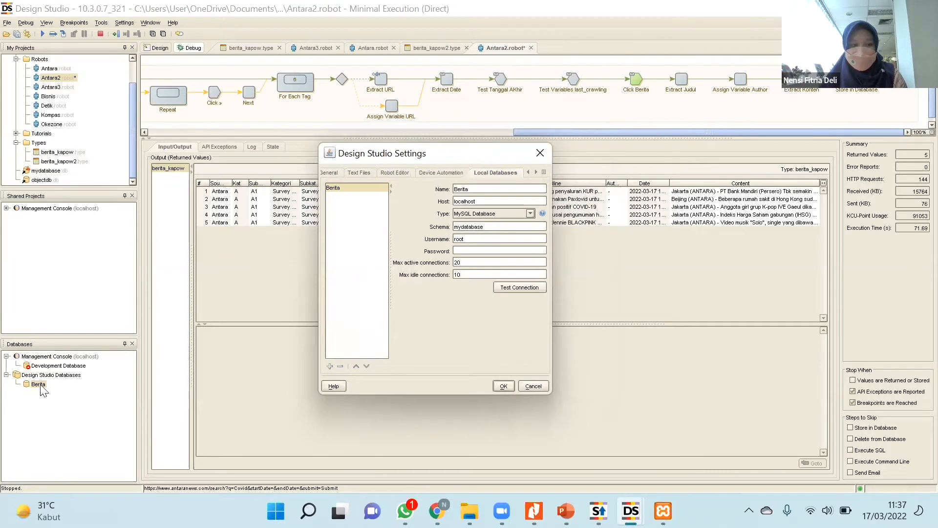
Cancel the settings, reopen them from the properties of Design Studio Databases, and reposition the settings dialog.
click(534, 386)
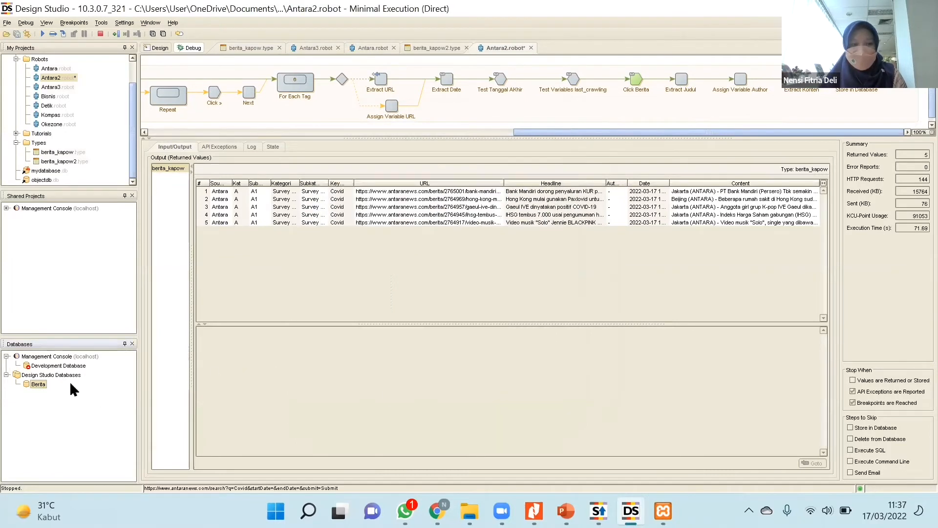
right_click(68, 376)
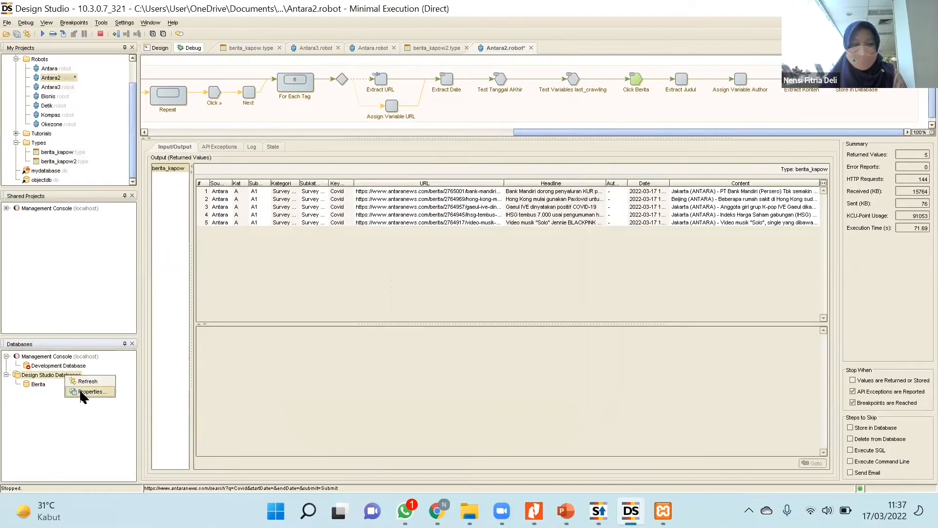
click(81, 392)
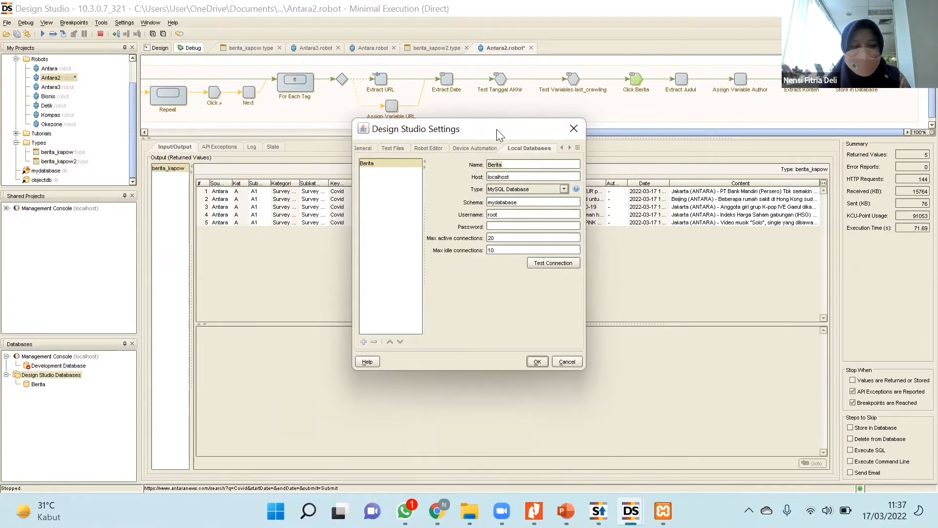
drag(477, 128, 461, 128)
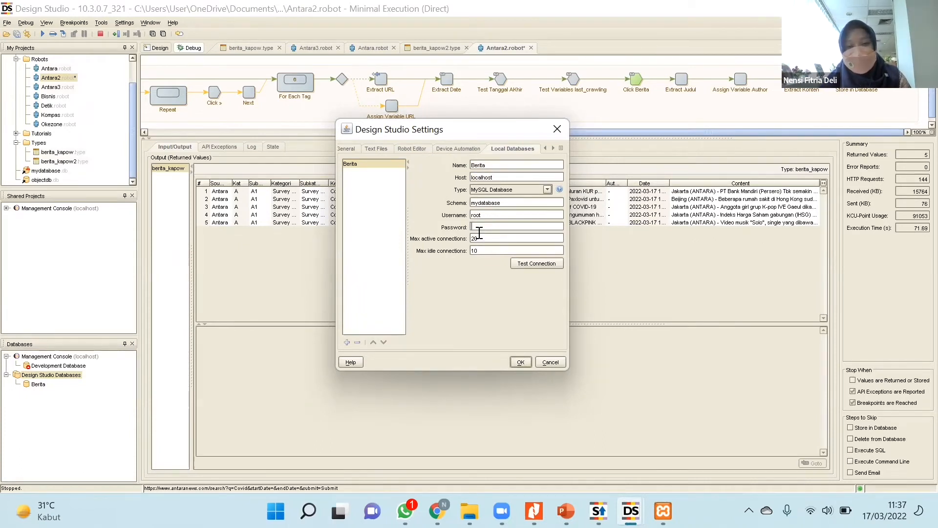
Test the MySQL connection of the Berita database, dismiss the result, and accept the Design Studio settings.
click(523, 263)
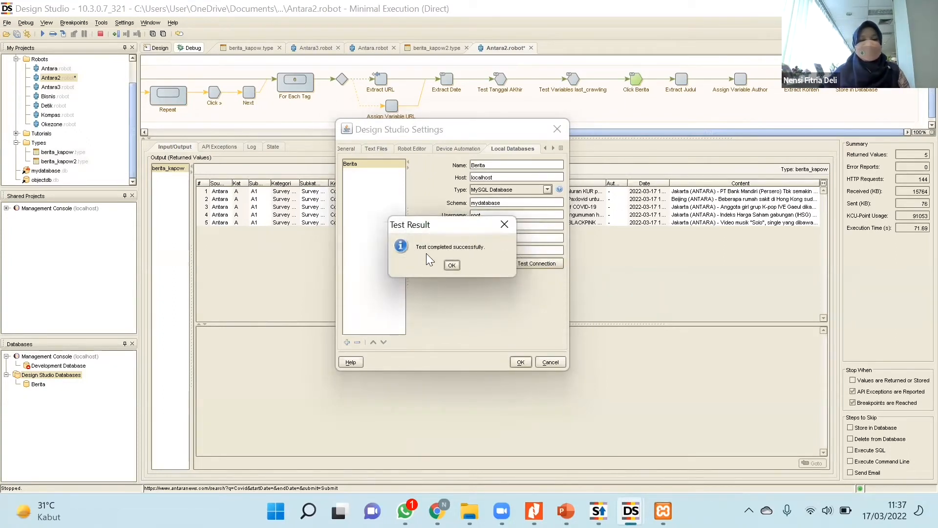
drag(425, 224, 393, 210)
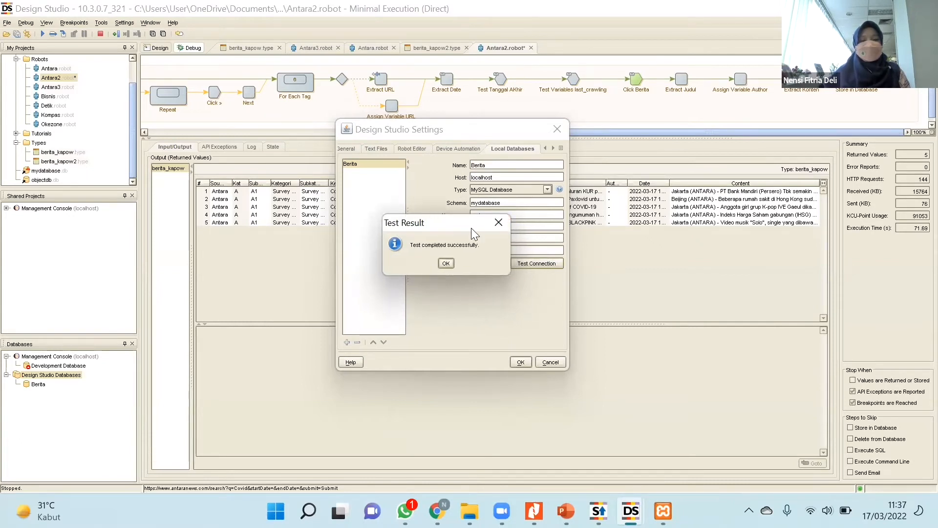
click(499, 228)
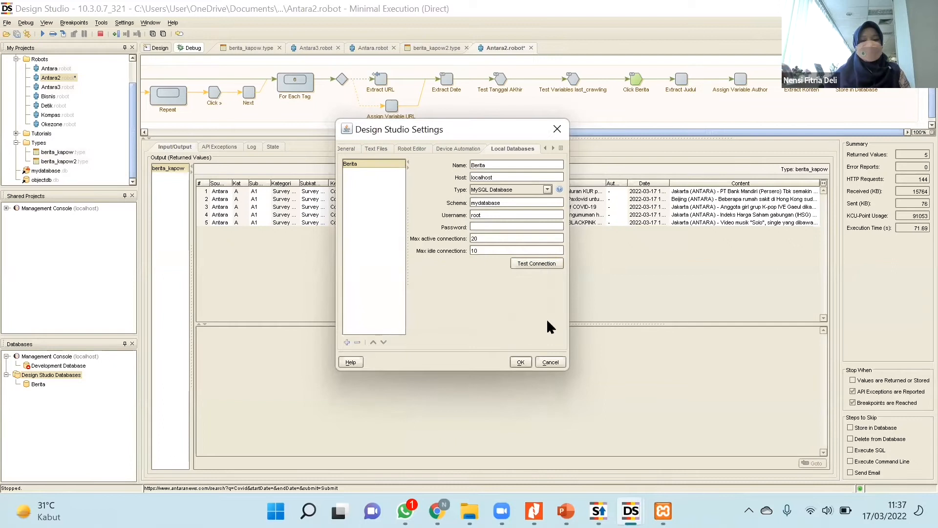
click(520, 361)
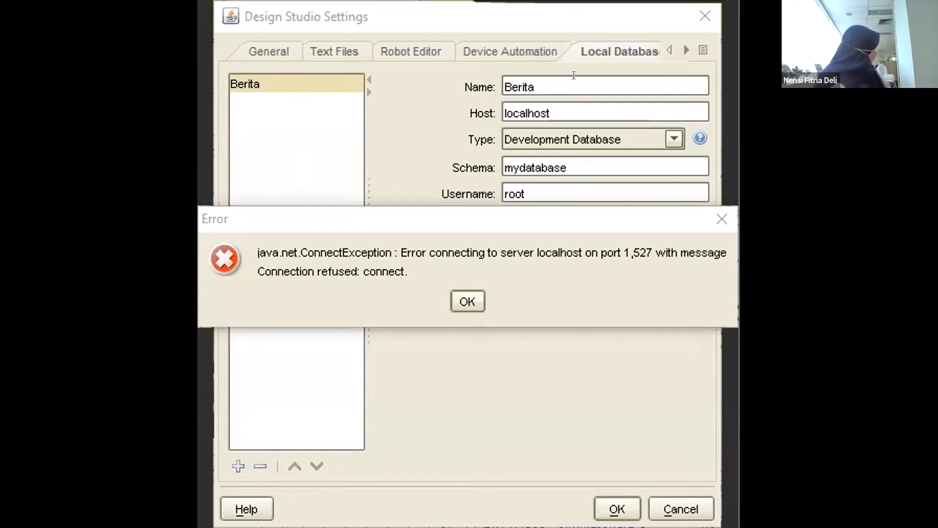
Dismiss the connection error, check Berita's host, schema and username fields, and retest the connection with the Development Database type.
key(Return)
click(563, 105)
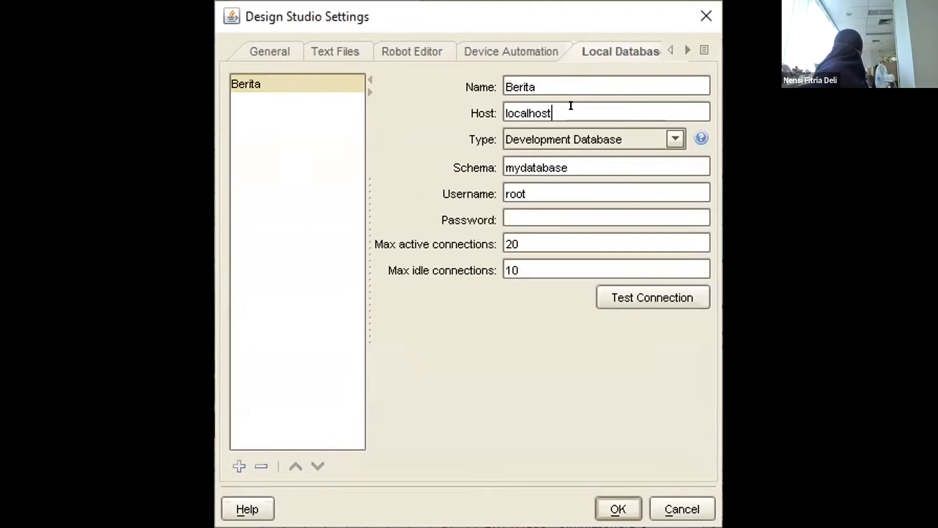
click(576, 163)
click(575, 192)
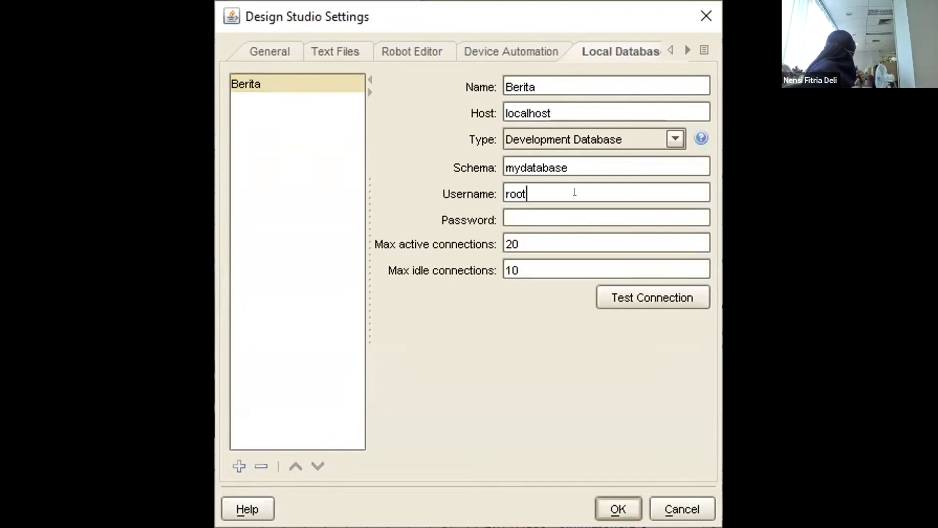
click(612, 293)
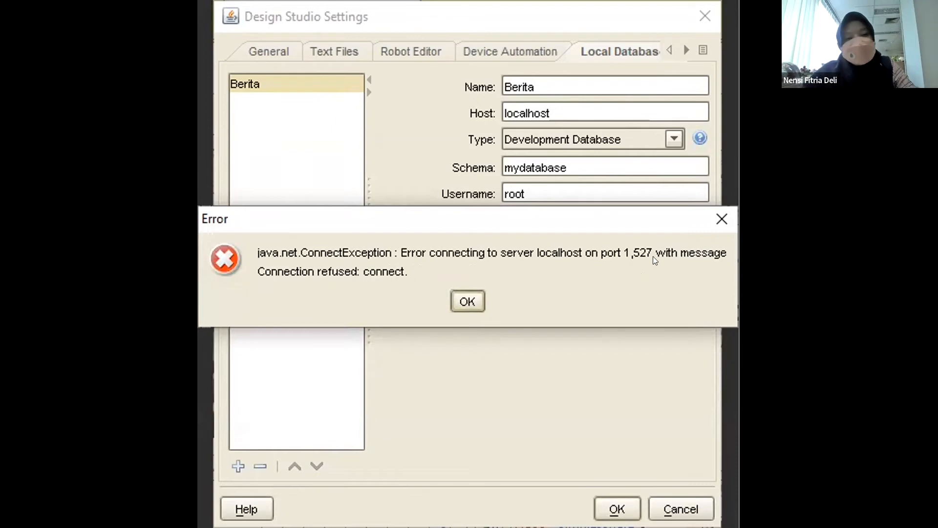
click(721, 220)
Change the type of the Berita database to MySQL Database and test its connection.
click(591, 140)
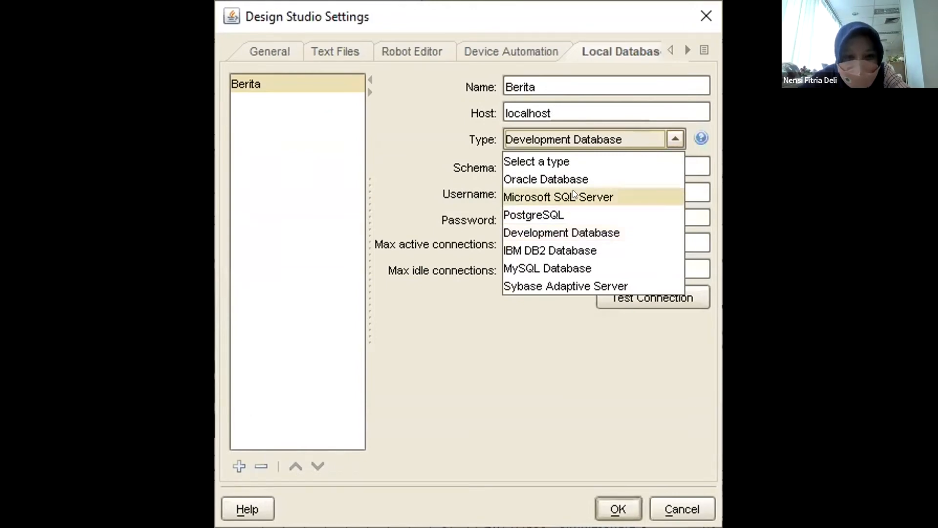
click(544, 267)
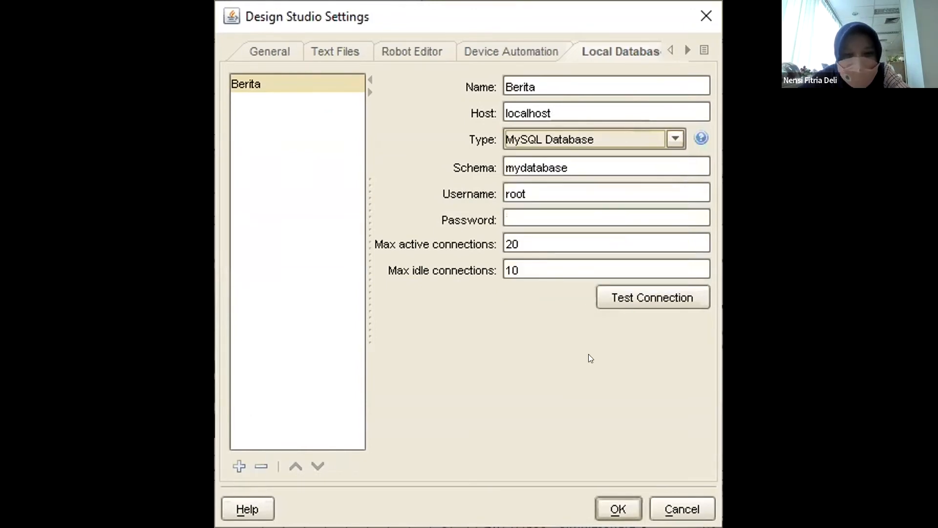
click(635, 302)
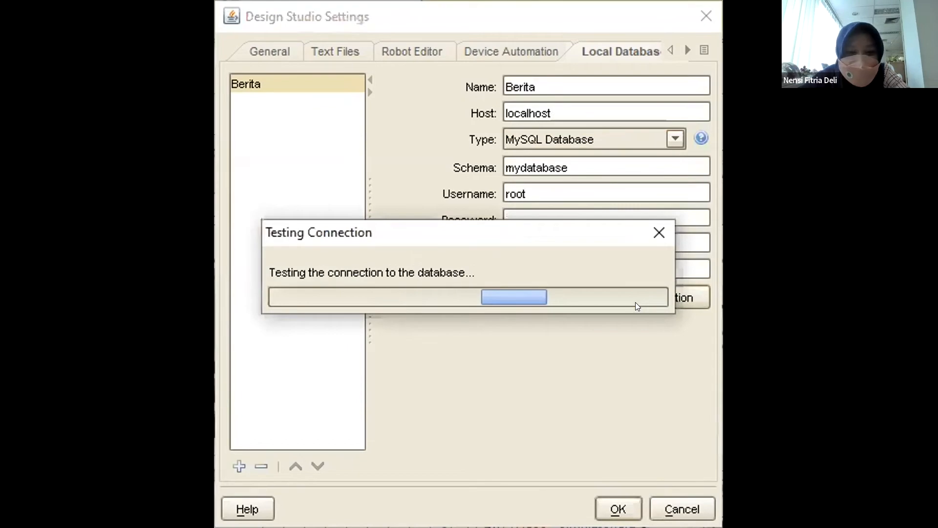
click(467, 291)
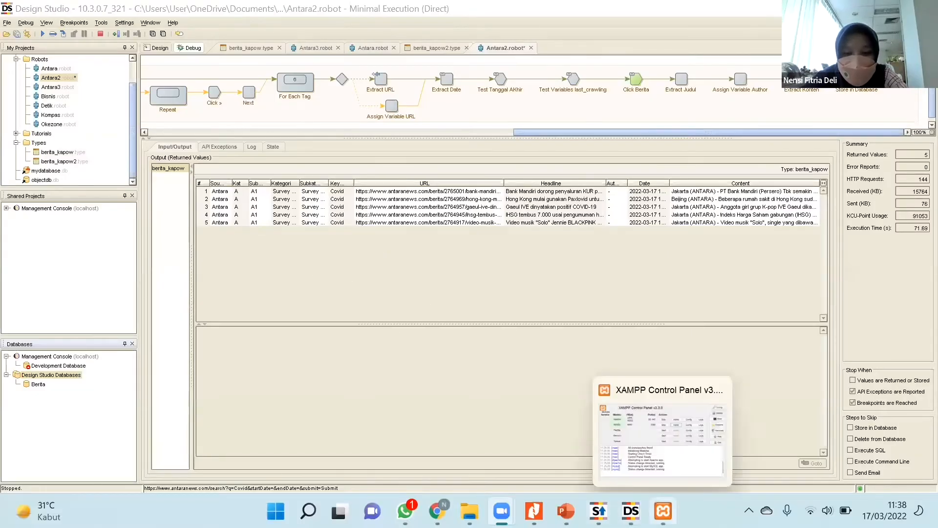
Switch to the coaching module PDF in Nitro Pro and examine the "Menyeragamkan Types" section on page 11, reducing the zoom to 75%.
click(534, 510)
scroll(405, 343, down, 4)
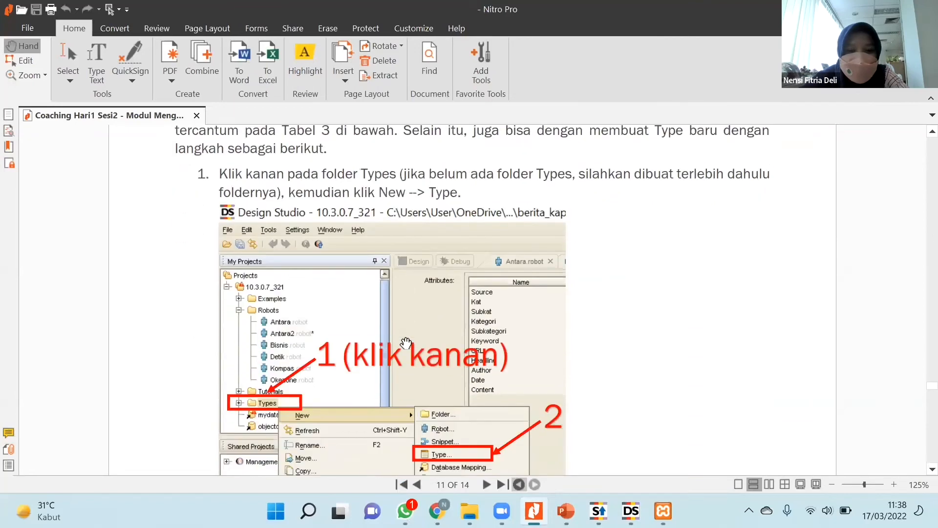
scroll(406, 343, up, 3)
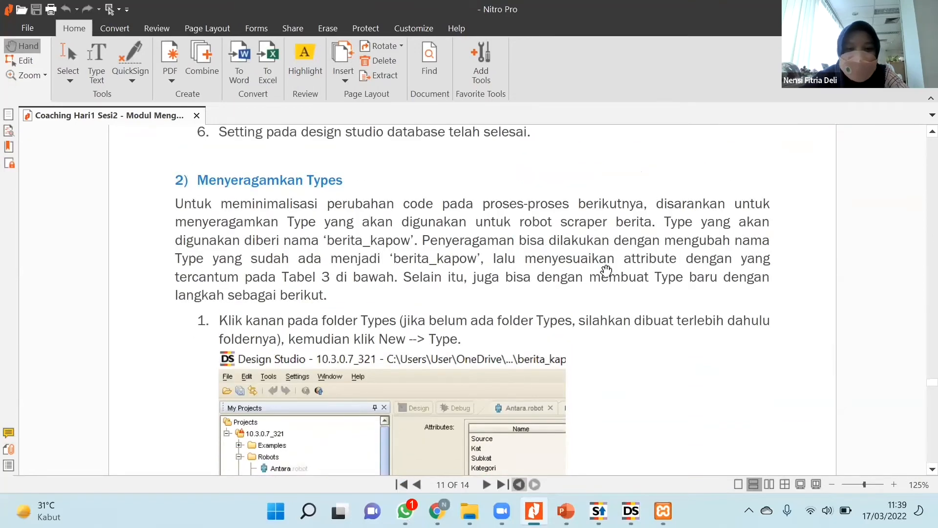
scroll(577, 307, down, 2)
scroll(216, 160, up, 2)
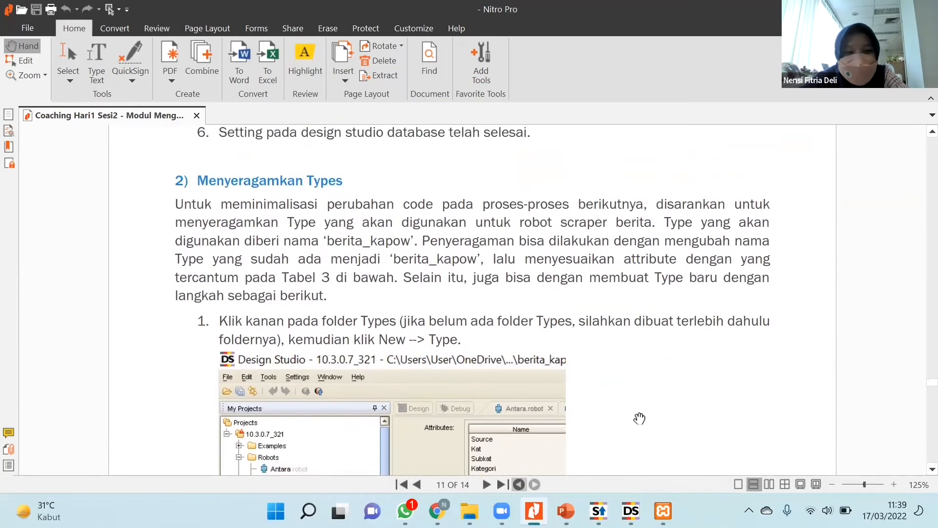
ctrl+scroll(516, 321, down, 1)
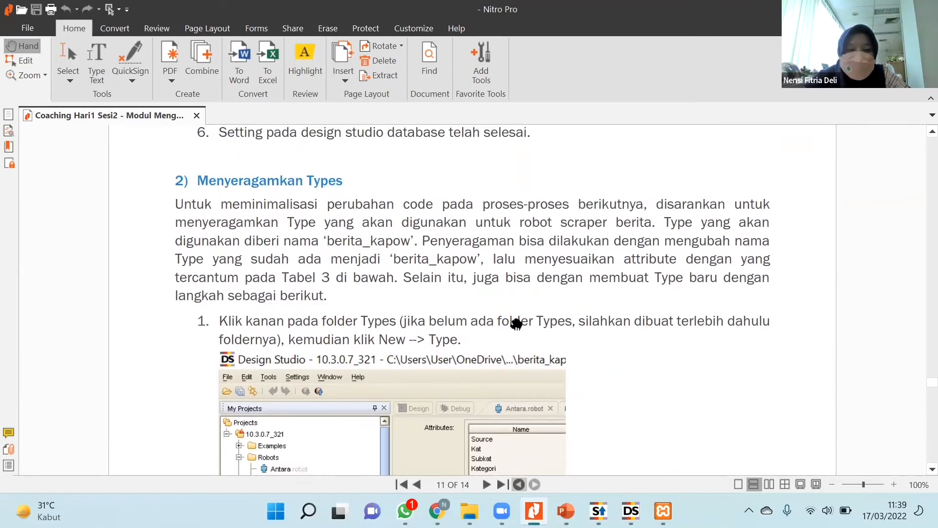
scroll(542, 230, down, 1)
scroll(546, 218, down, 2)
ctrl+scroll(569, 253, down, 1)
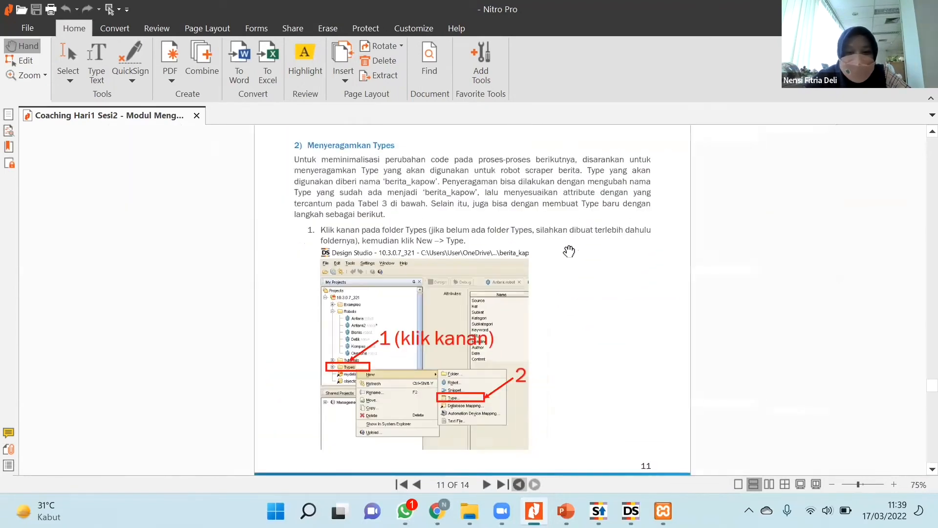
scroll(566, 250, up, 1)
drag(581, 232, 580, 222)
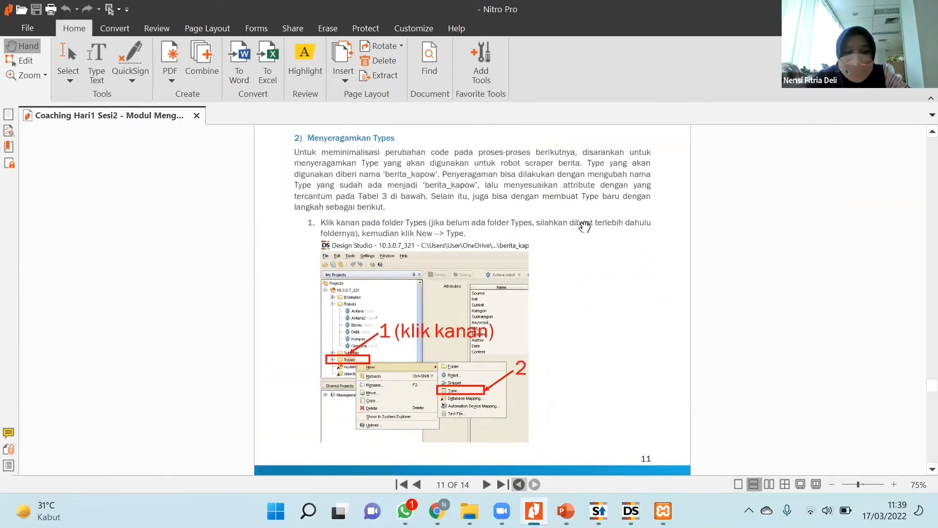
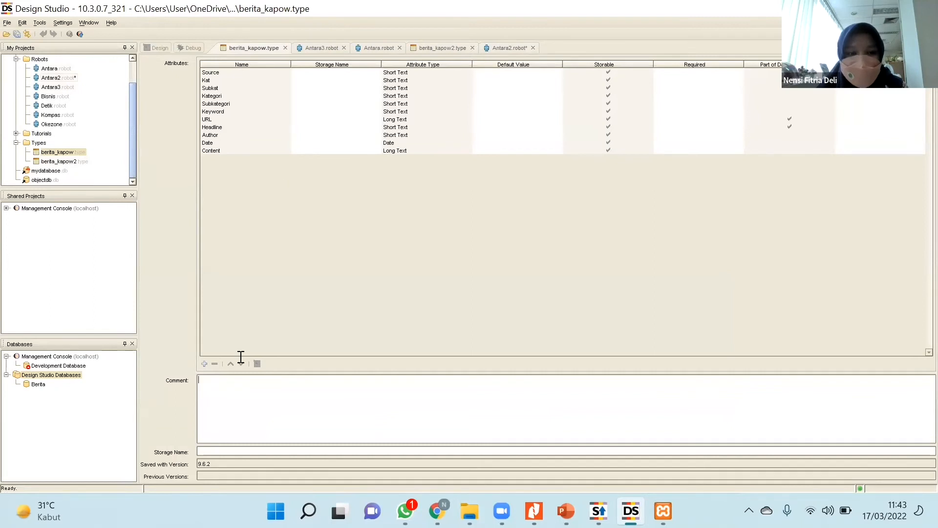
Start adding an attribute to the berita_kapow type and look through the available attribute types.
click(204, 364)
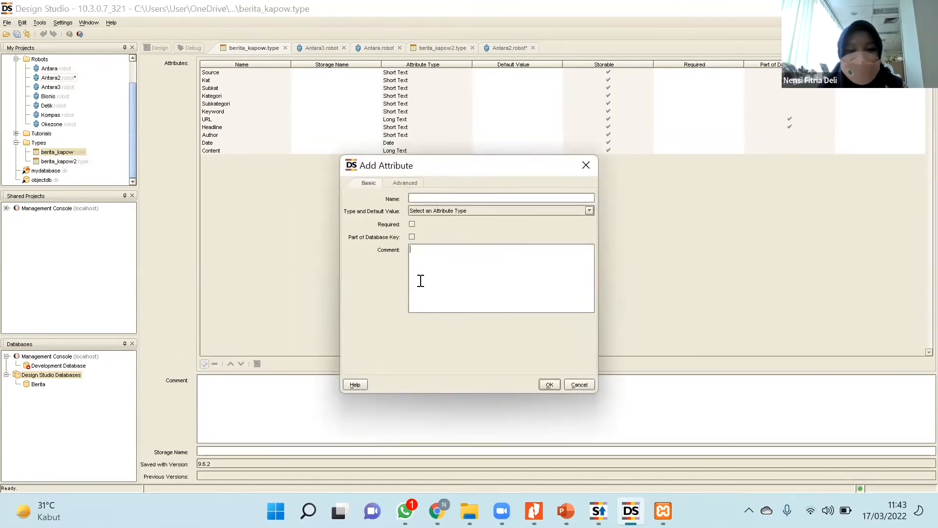
click(452, 210)
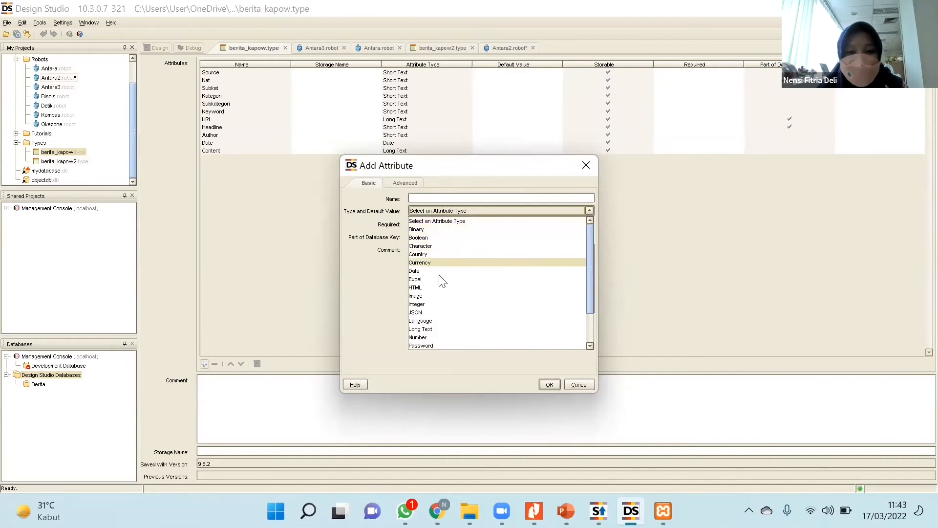
scroll(467, 278, down, 2)
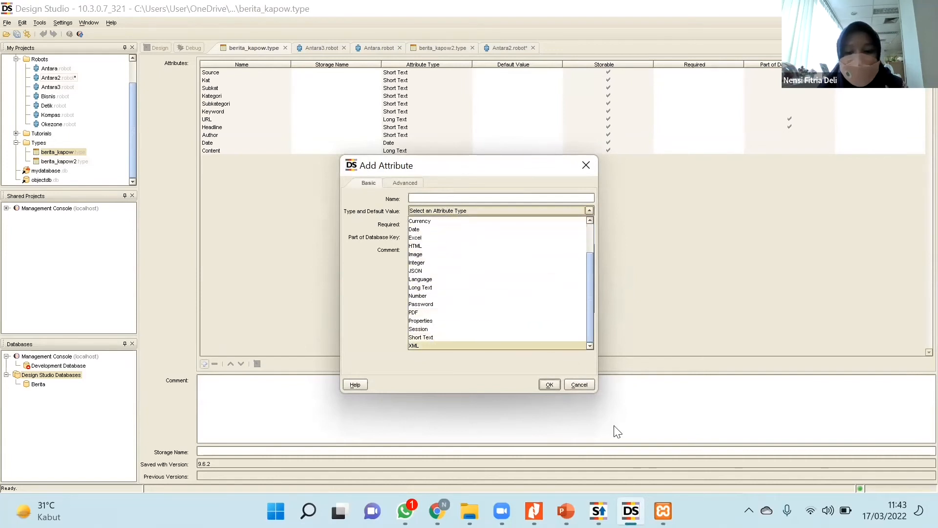
Switch to the coaching module in Nitro Pro and examine the required attributes in Tabel 3 on page 13, with the zoom reduced to 75%.
click(534, 511)
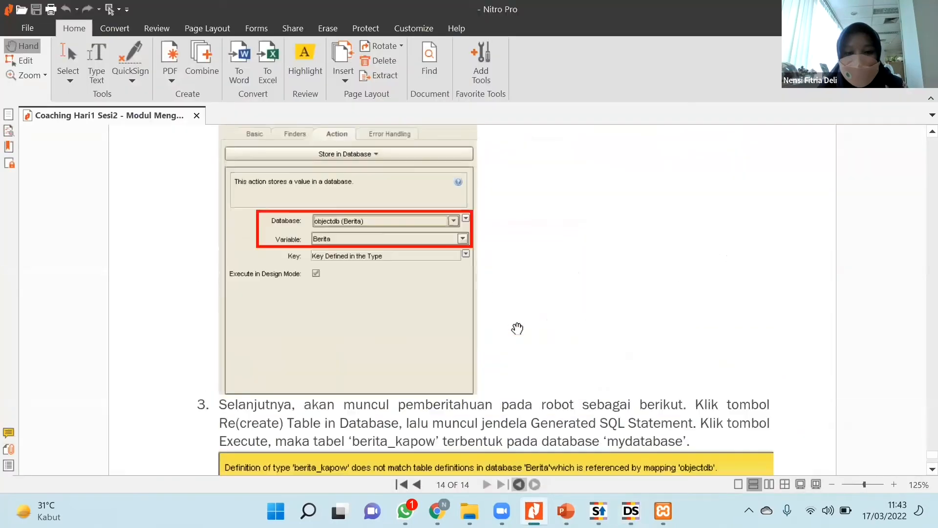
scroll(578, 373, up, 15)
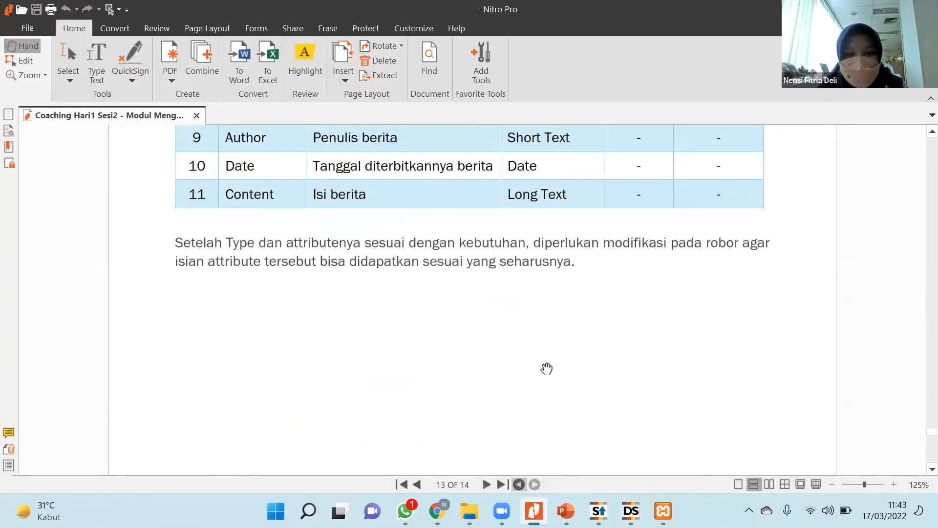
scroll(496, 341, down, 2)
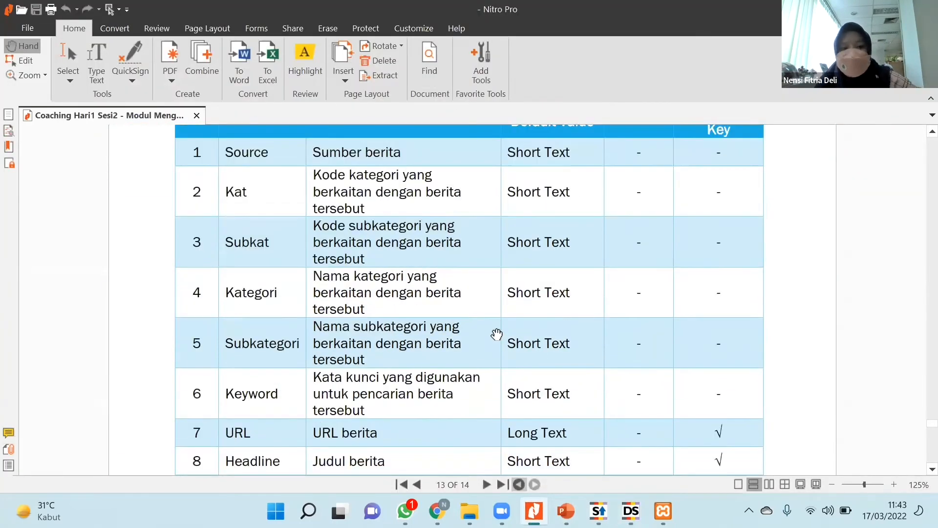
scroll(493, 331, up, 1)
scroll(450, 330, down, 1)
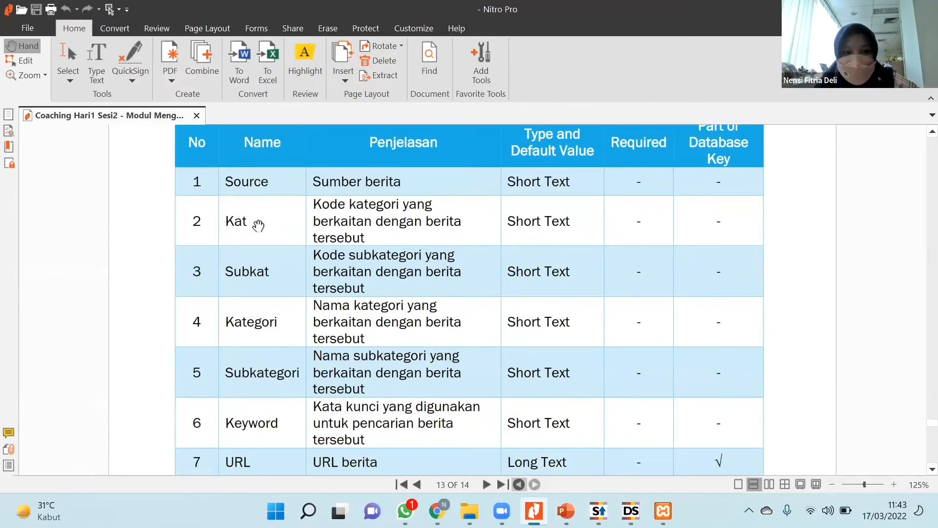
scroll(267, 224, down, 1)
scroll(280, 224, up, 1)
scroll(282, 229, down, 2)
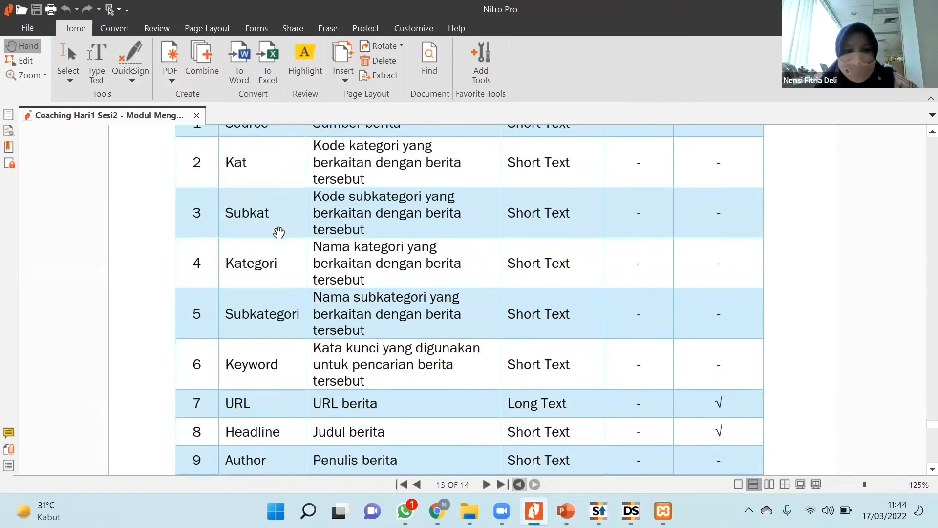
ctrl+scroll(278, 233, down, 2)
scroll(310, 242, up, 1)
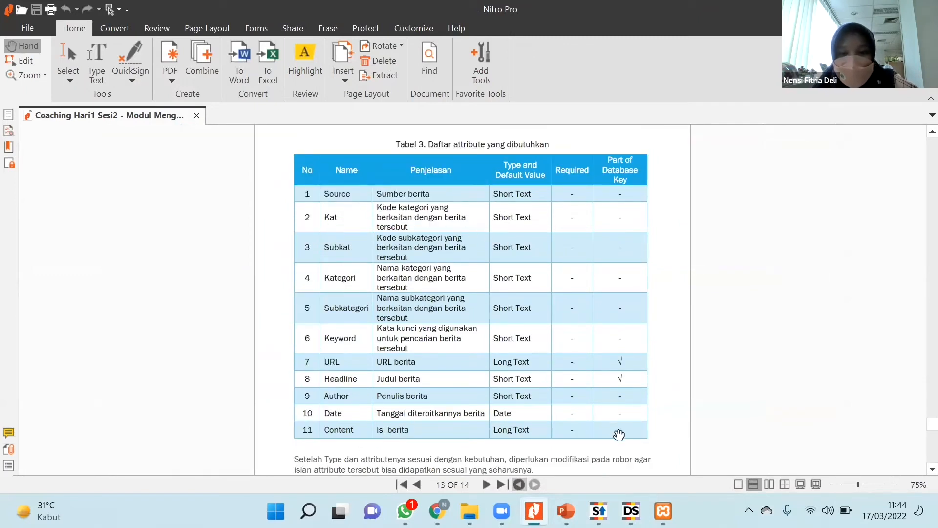
Return to Design Studio, cancel the new attribute, and close the berita_kapow2 type.
click(631, 511)
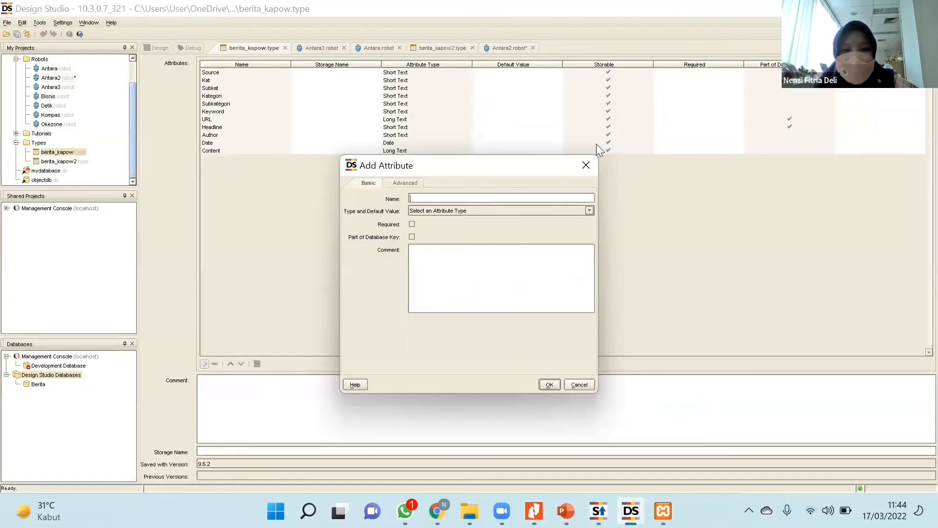
click(591, 166)
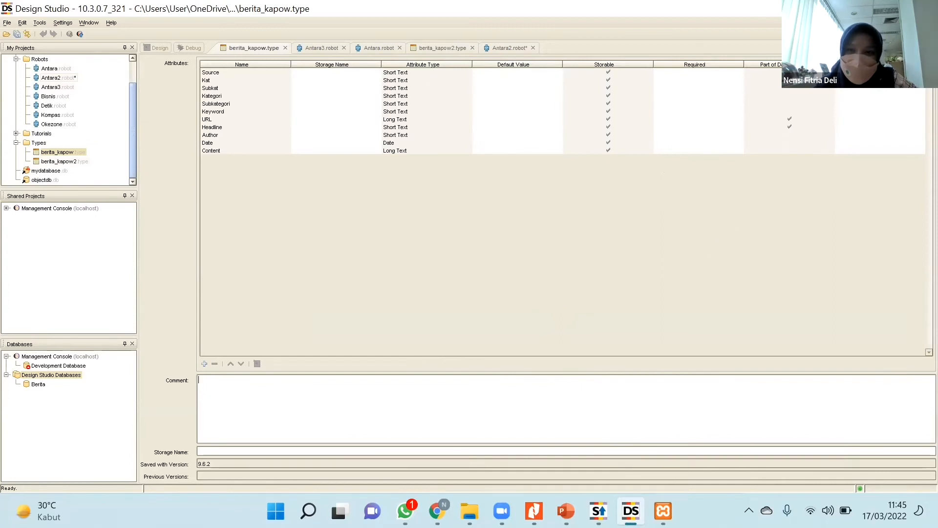
click(449, 47)
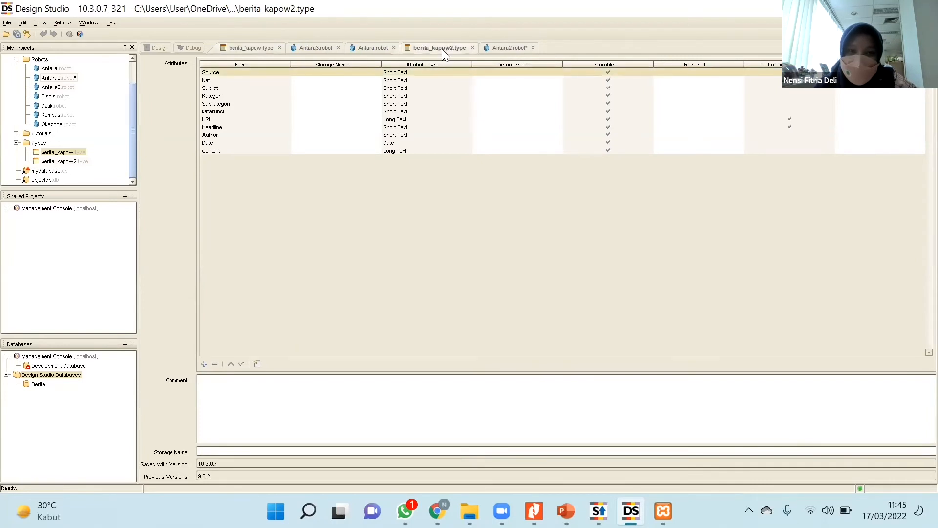
click(472, 47)
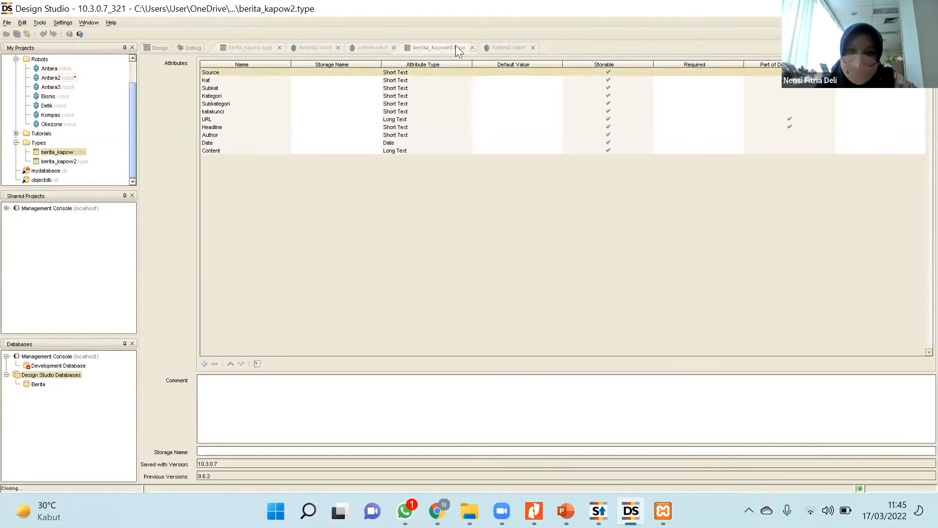
Open the Antara robot and examine the steps at the end of its flow.
click(376, 51)
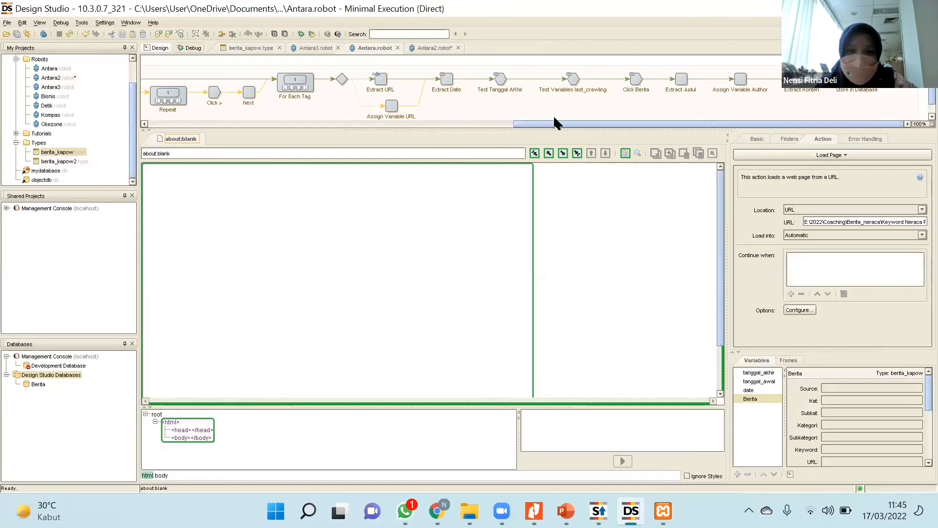
drag(554, 117, 579, 117)
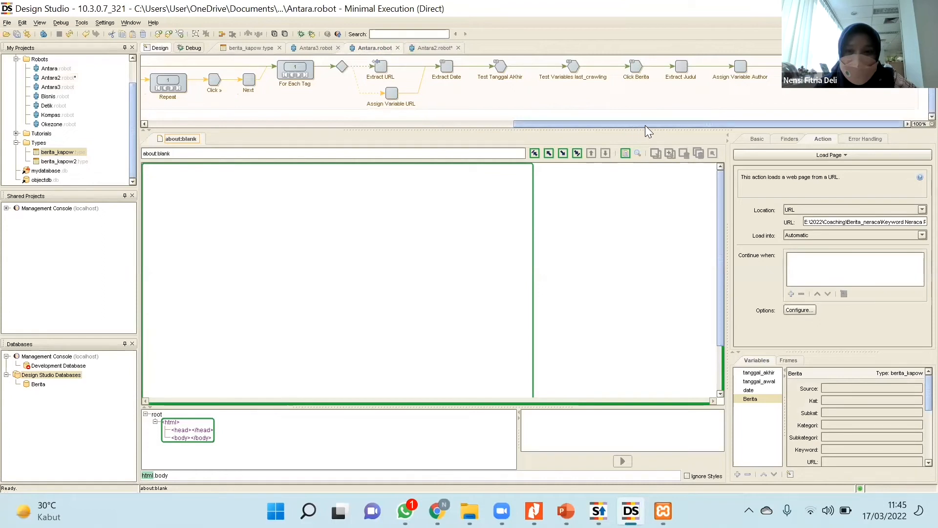
mouse_move(646, 125)
mouse_down()
mouse_move(280, 126)
mouse_move(656, 115)
mouse_up()
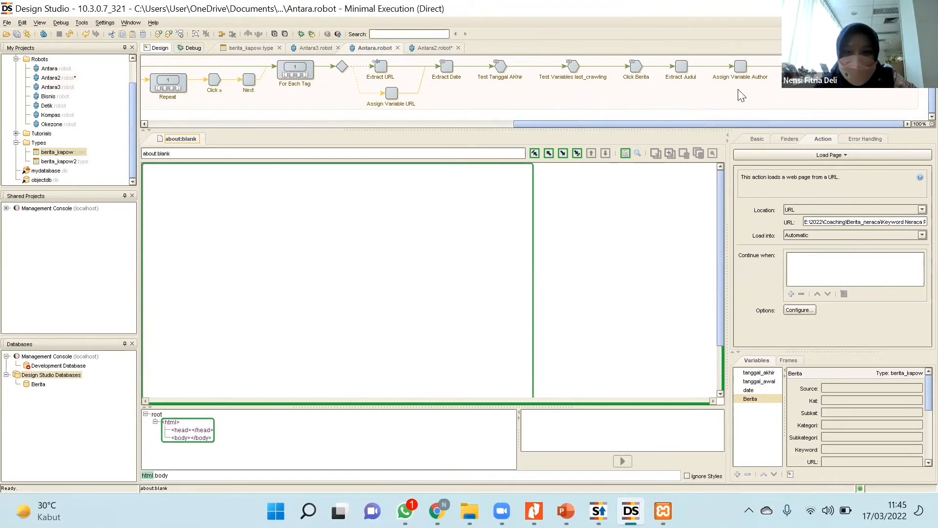
drag(772, 129, 767, 150)
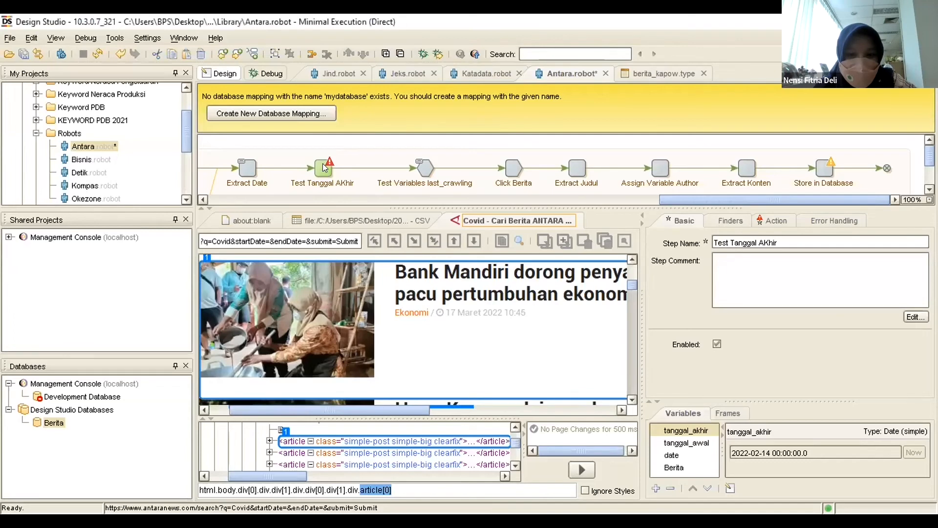
Try to run the Antara robot up to Store in Database, dismiss the error, and inspect the flow around Test Tanggal AKhir.
click(827, 170)
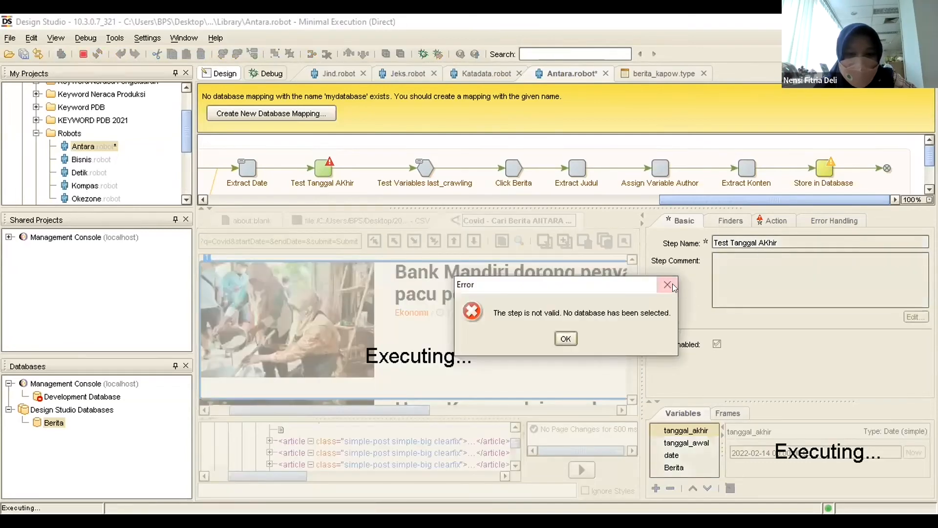
click(668, 285)
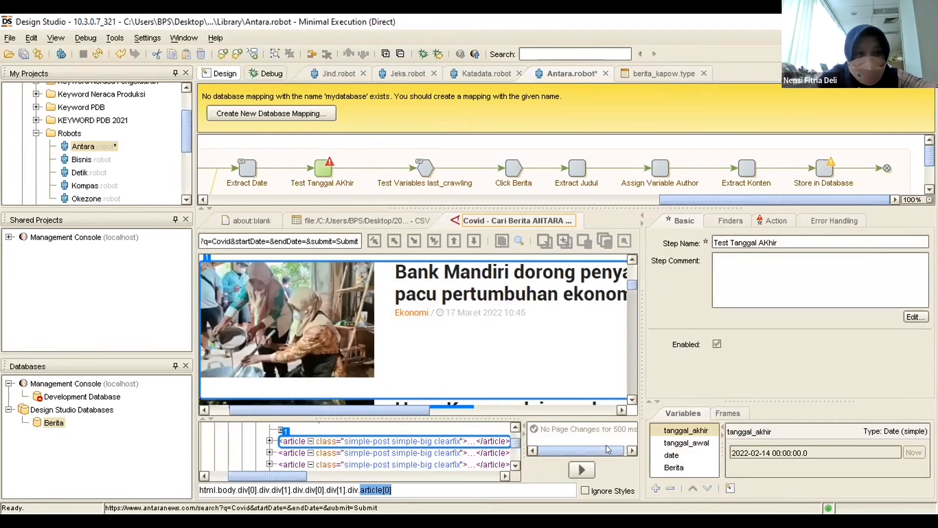
mouse_move(929, 155)
mouse_down()
mouse_move(930, 172)
mouse_move(930, 154)
mouse_up()
drag(763, 194, 650, 206)
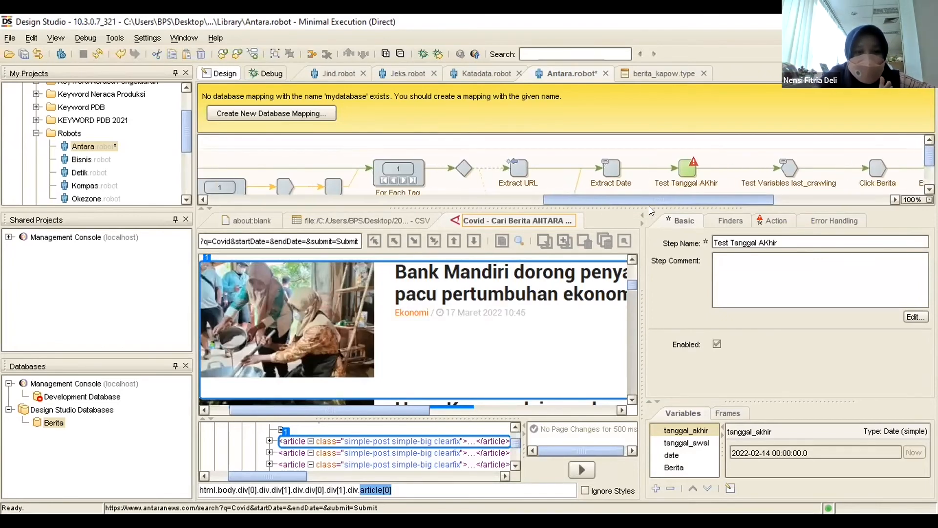
scroll(637, 191, down, 3)
scroll(635, 189, up, 3)
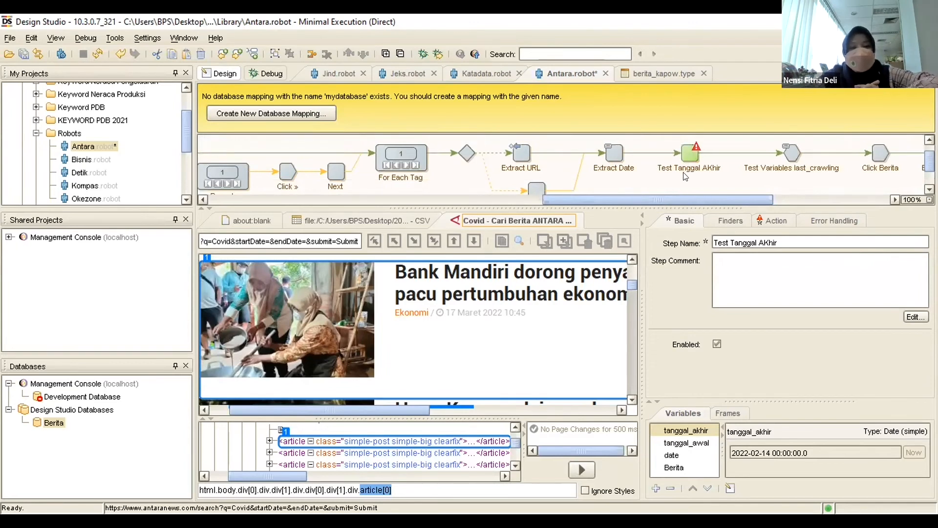
drag(678, 200, 741, 200)
scroll(525, 185, down, 3)
scroll(518, 180, up, 3)
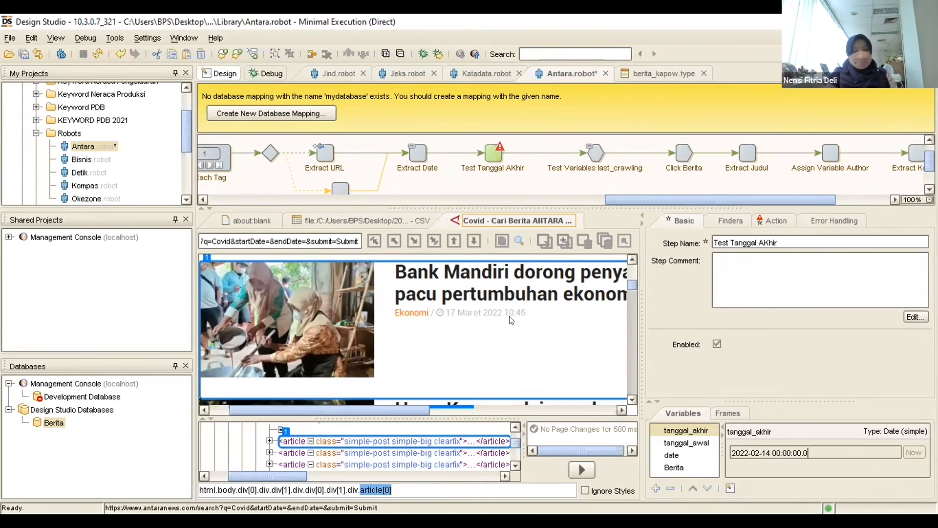
Examine the article dates and the page header on the loaded Antara search results page.
scroll(500, 315, down, 5)
scroll(497, 323, down, 5)
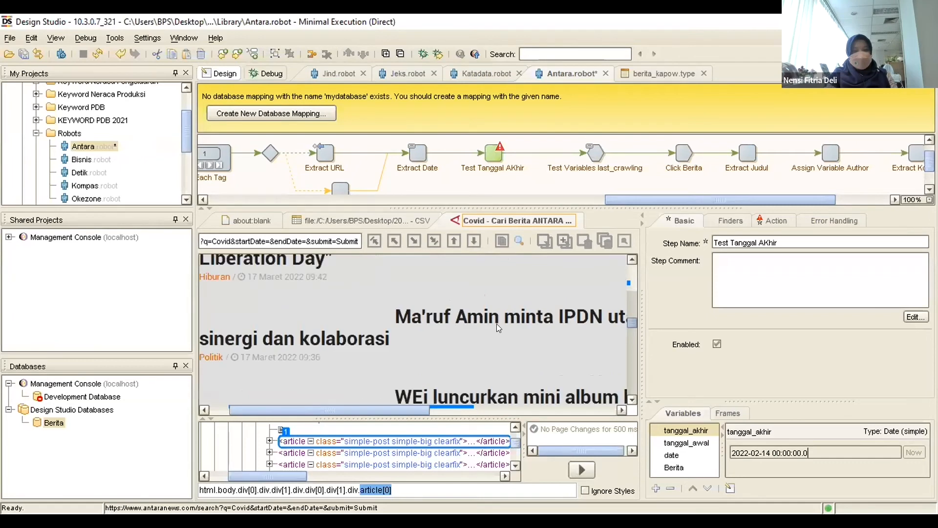
scroll(400, 410, left, 2)
scroll(430, 366, up, 15)
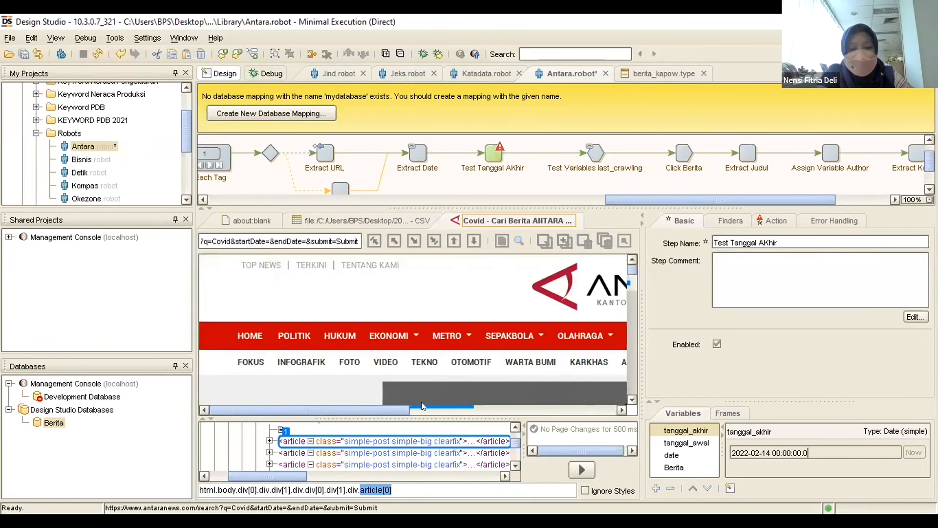
drag(421, 409, 611, 410)
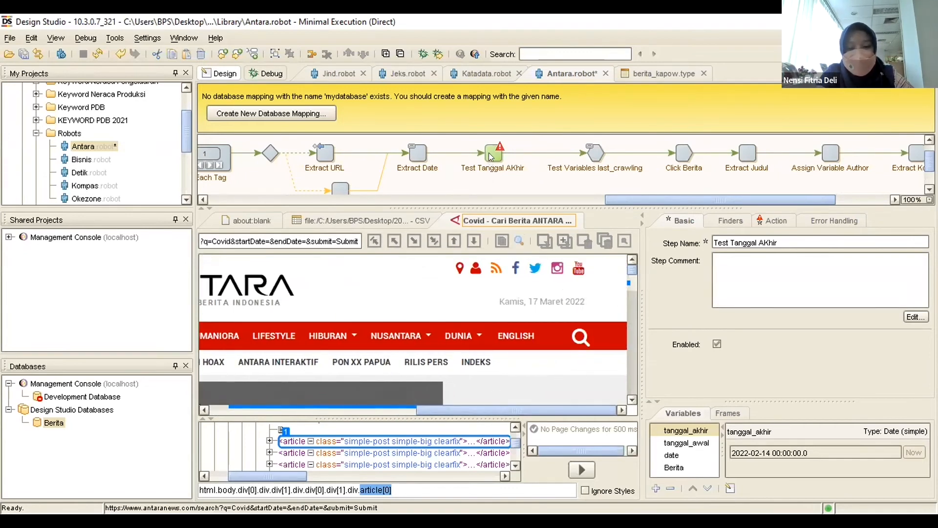
mouse_move(490, 161)
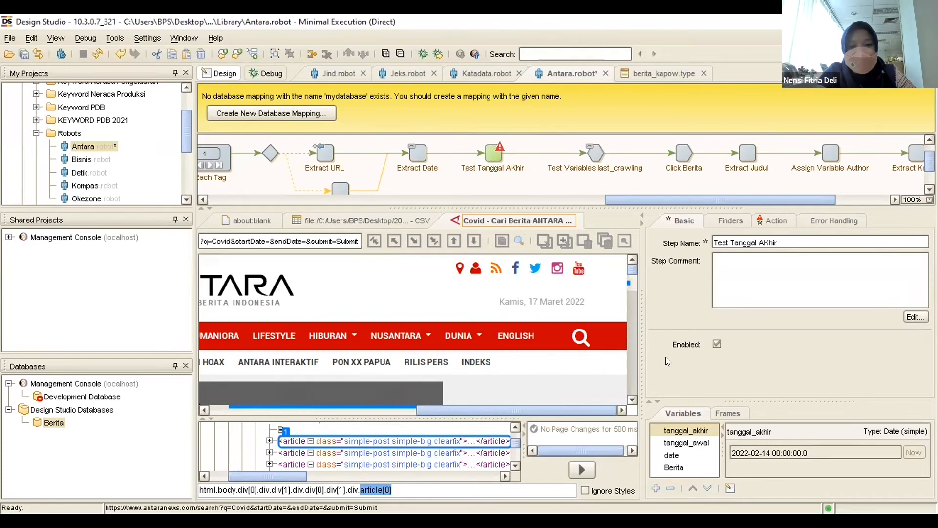
Compare the values of the tanggal_awal, date and tanggal_akhir variables of the Antara robot.
click(696, 441)
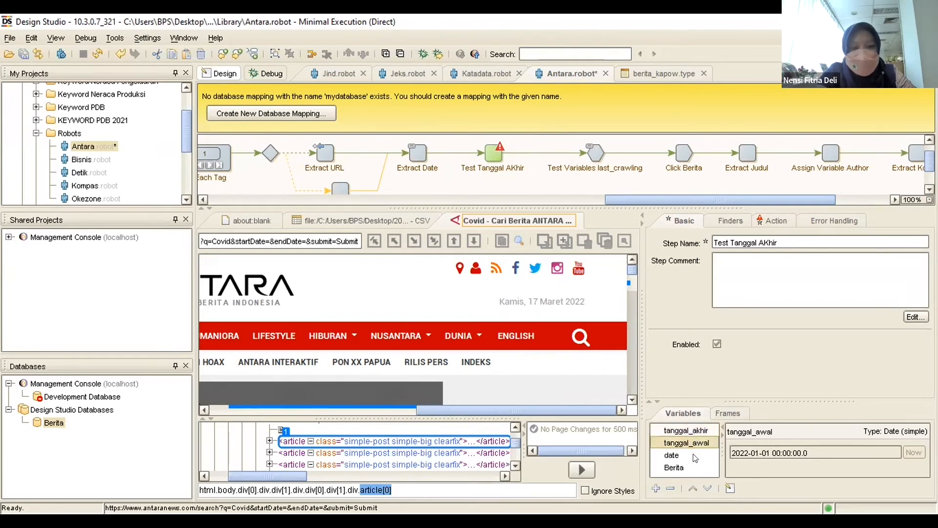
click(695, 456)
click(696, 443)
click(696, 431)
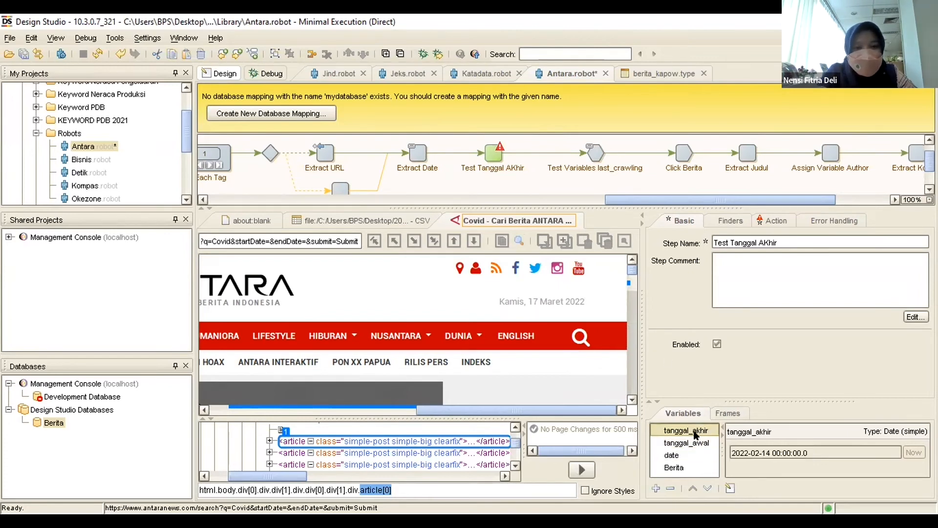
click(696, 441)
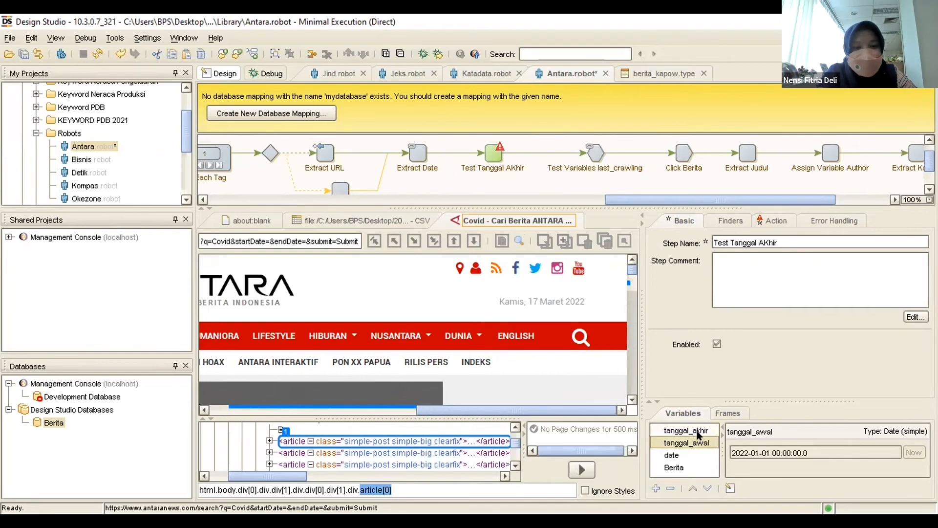
click(698, 432)
click(694, 444)
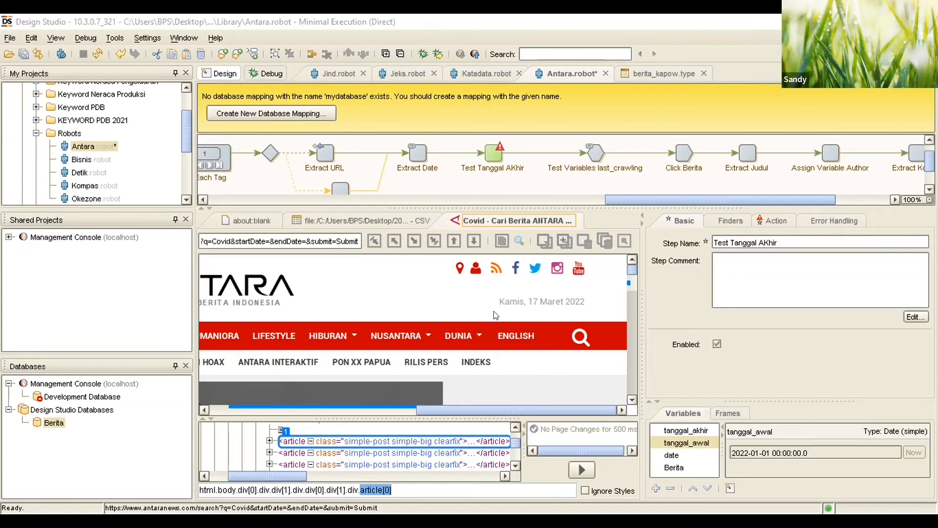
Check the Antara robot's final steps and look through the search results page down to its pagination and footer.
click(421, 200)
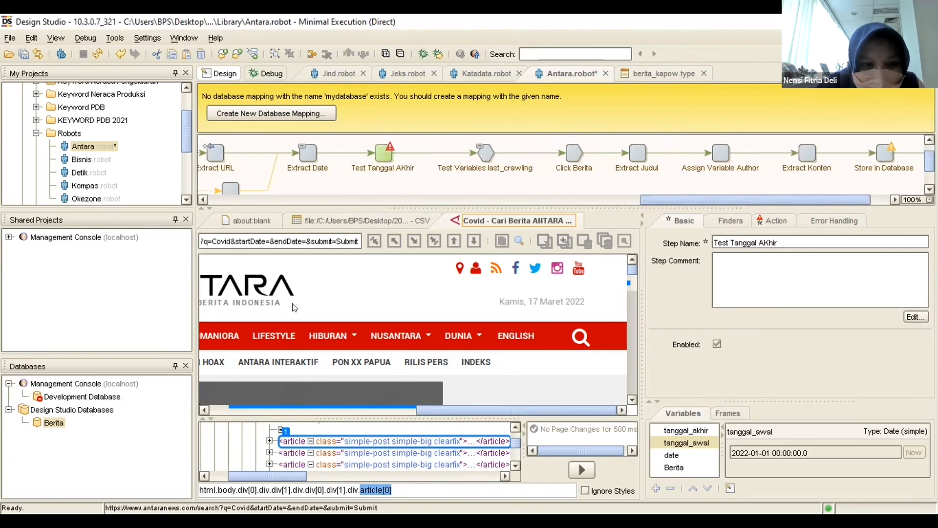
drag(430, 412, 194, 411)
scroll(301, 334, down, 5)
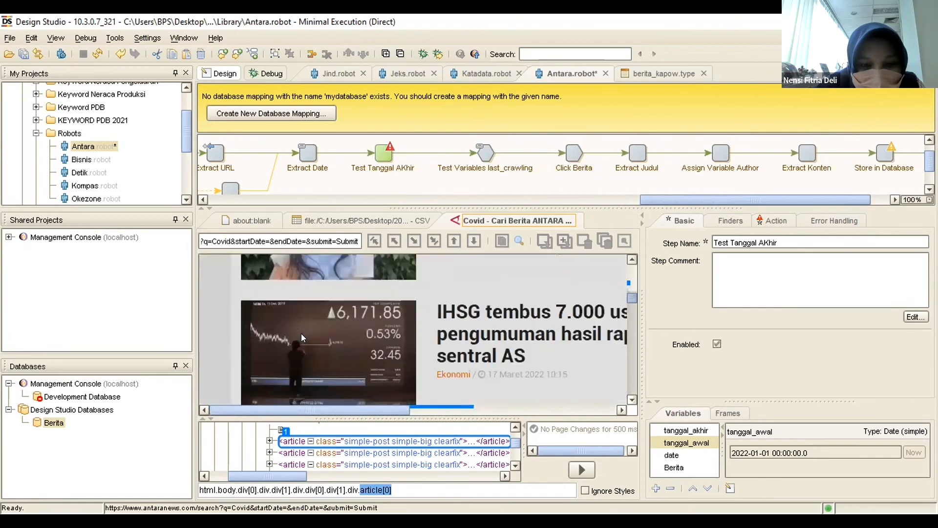
scroll(301, 334, down, 6)
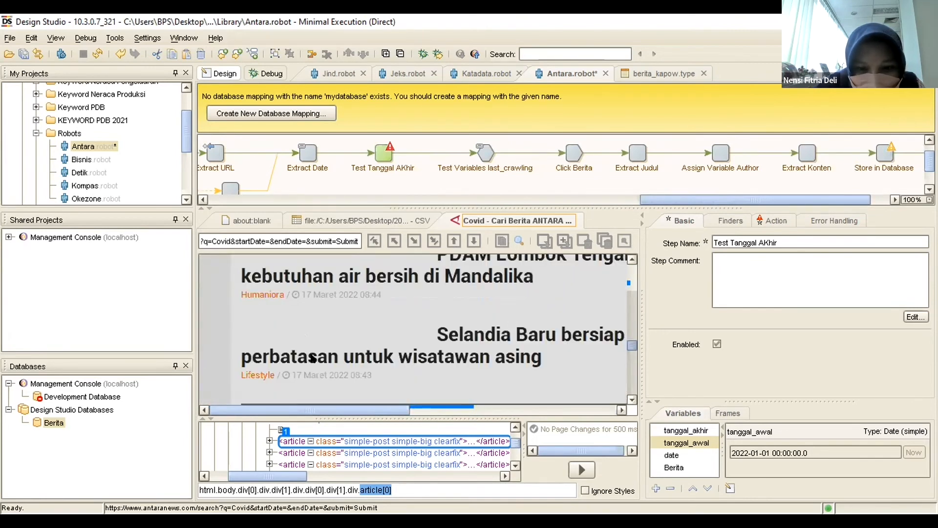
scroll(312, 358, down, 8)
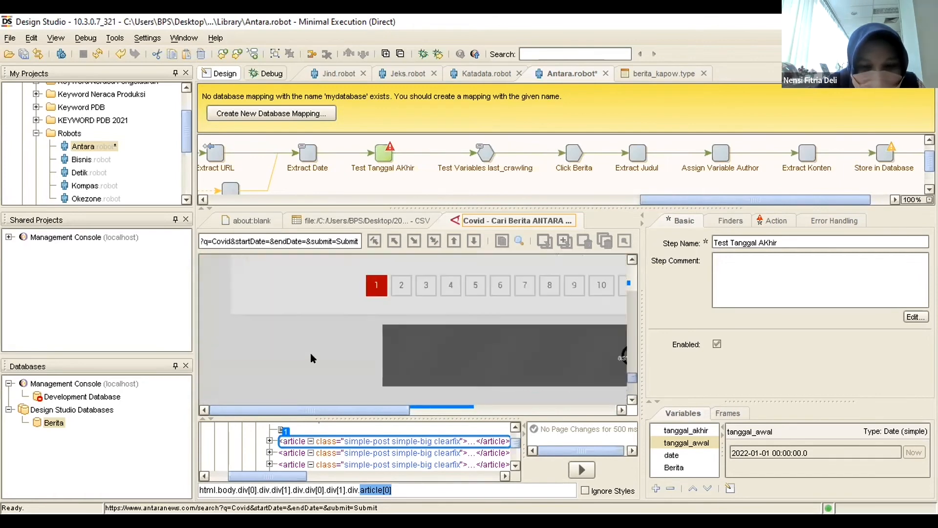
scroll(309, 352, down, 3)
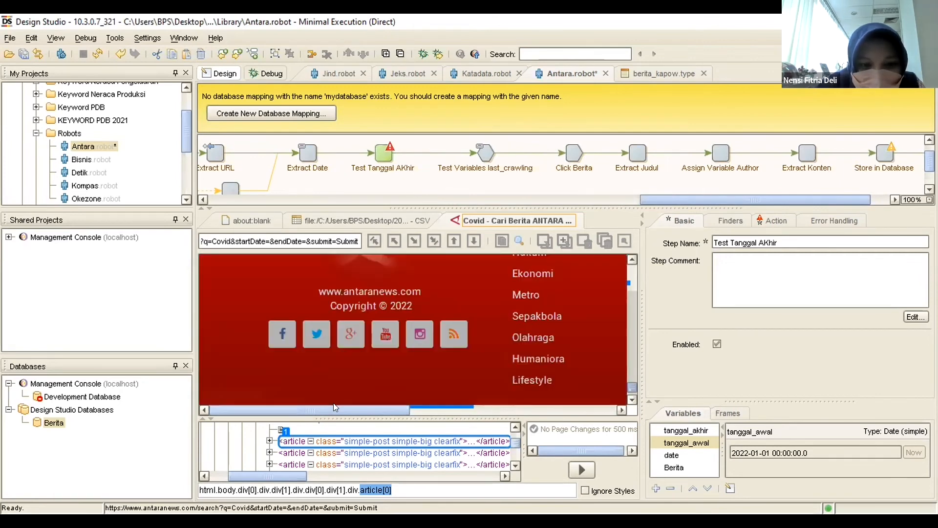
Look back through the Antara search results from the pagination up to the search form and the first article.
drag(335, 407, 376, 409)
scroll(494, 380, up, 4)
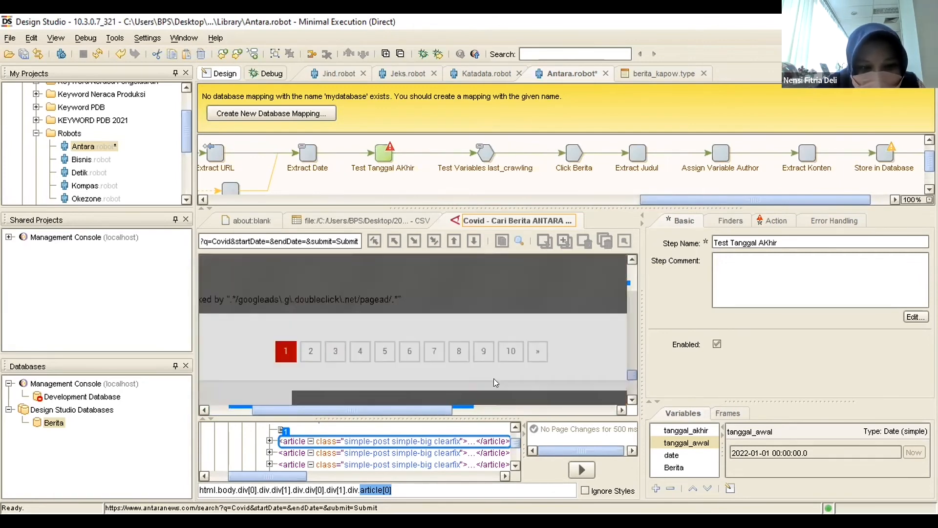
scroll(478, 380, up, 5)
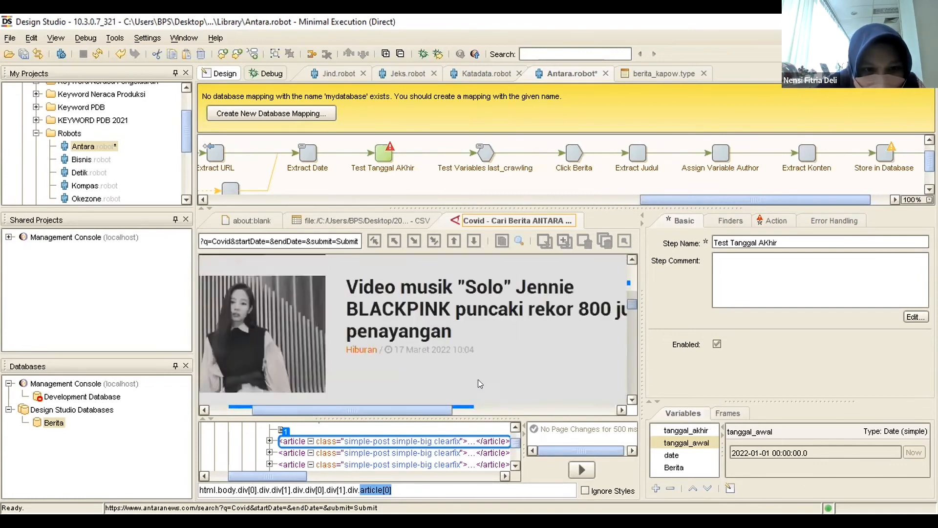
scroll(478, 379, up, 6)
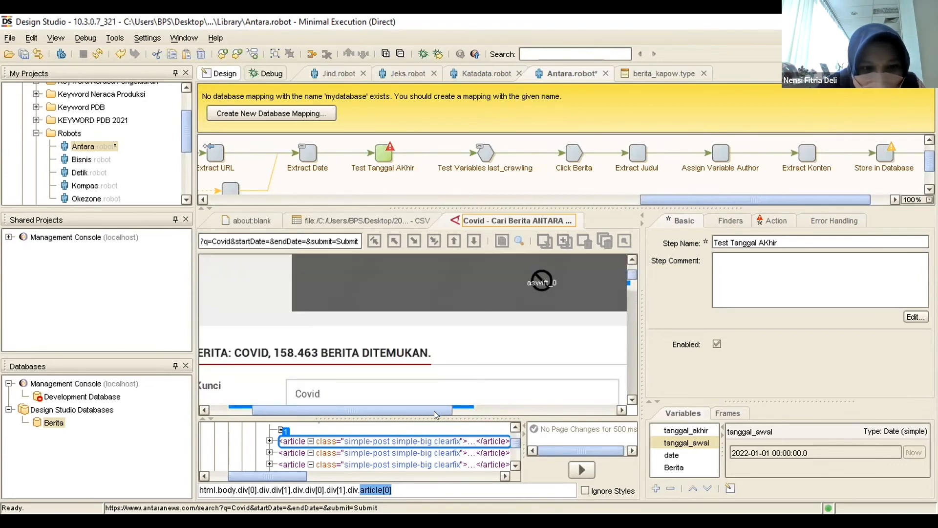
drag(434, 415, 384, 413)
scroll(408, 387, down, 5)
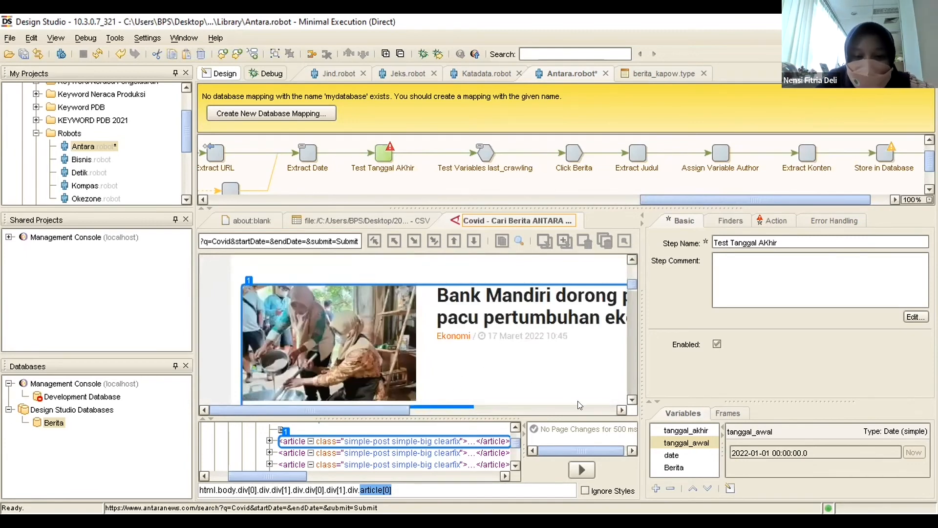
Enlarge the page preview, examine the dates of the first search results, and expand the first article element in the HTML tree.
drag(600, 416, 601, 438)
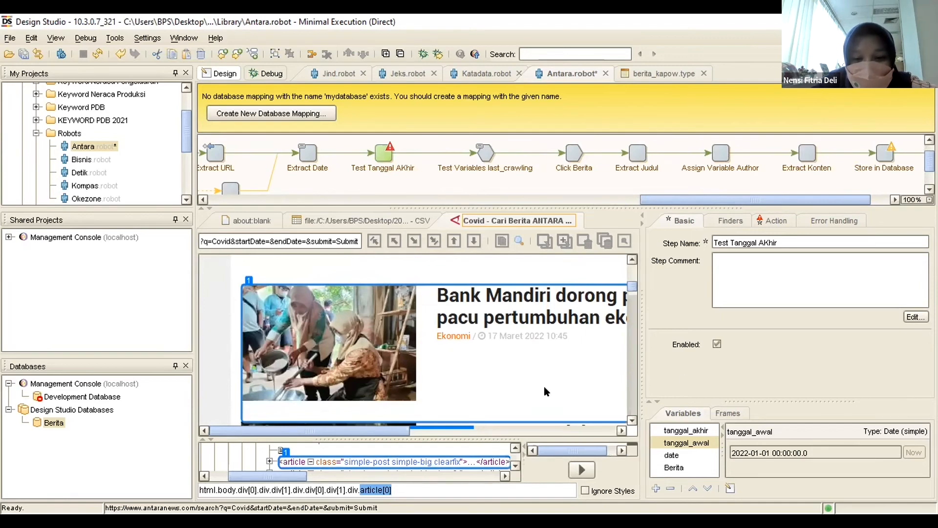
drag(395, 427, 424, 449)
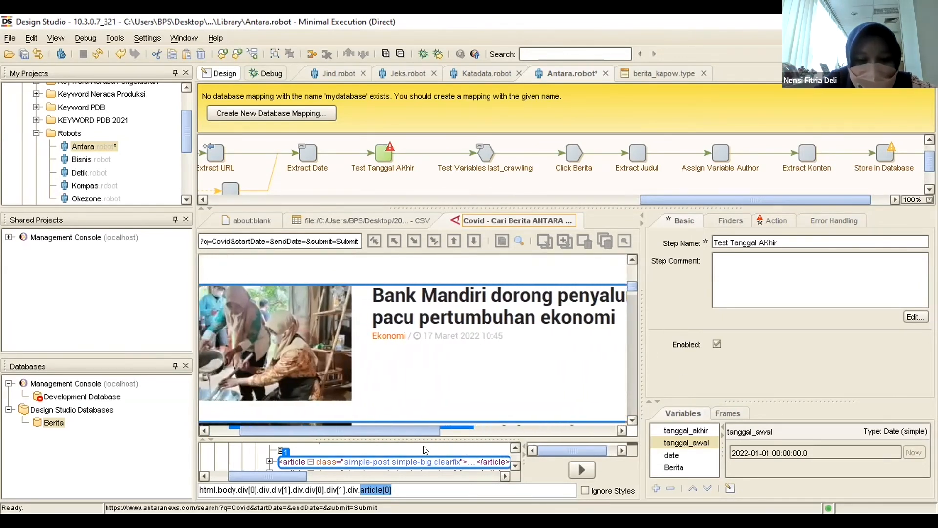
scroll(453, 386, down, 3)
scroll(453, 386, down, 3)
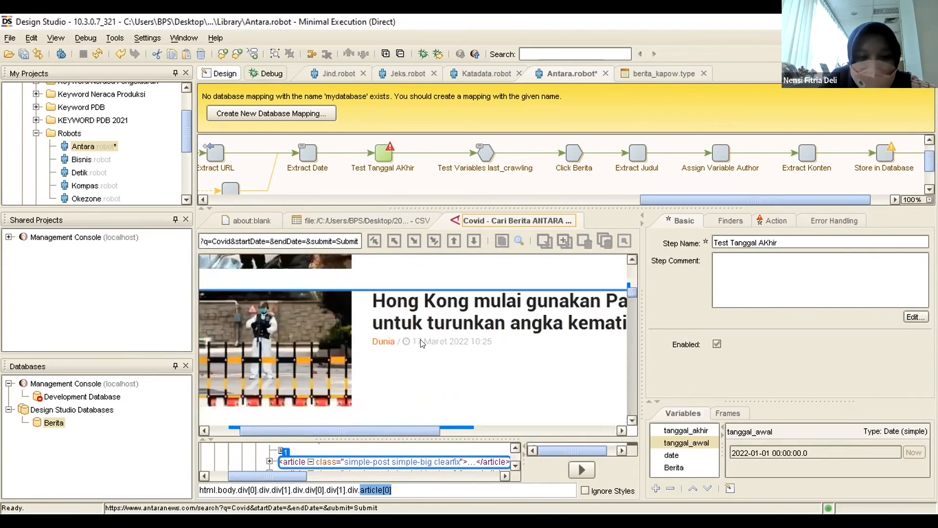
scroll(397, 463, down, 1)
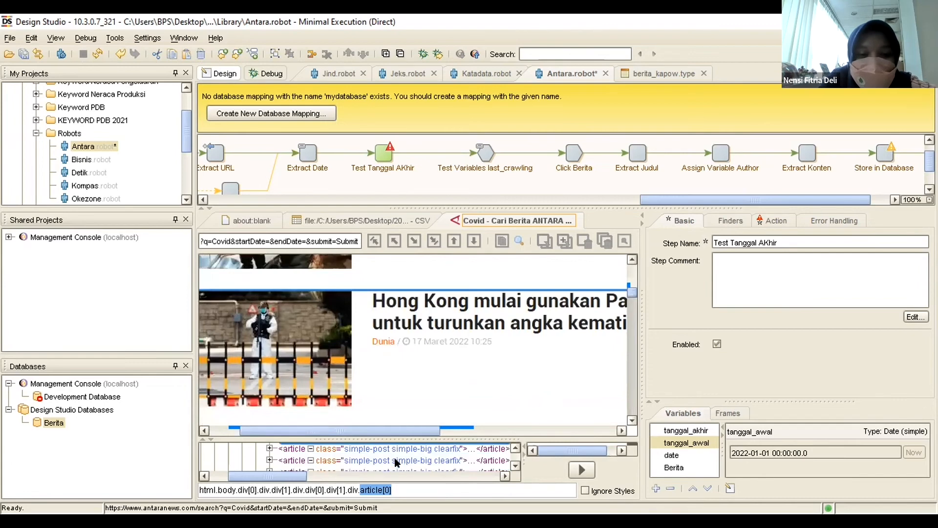
scroll(397, 462, up, 1)
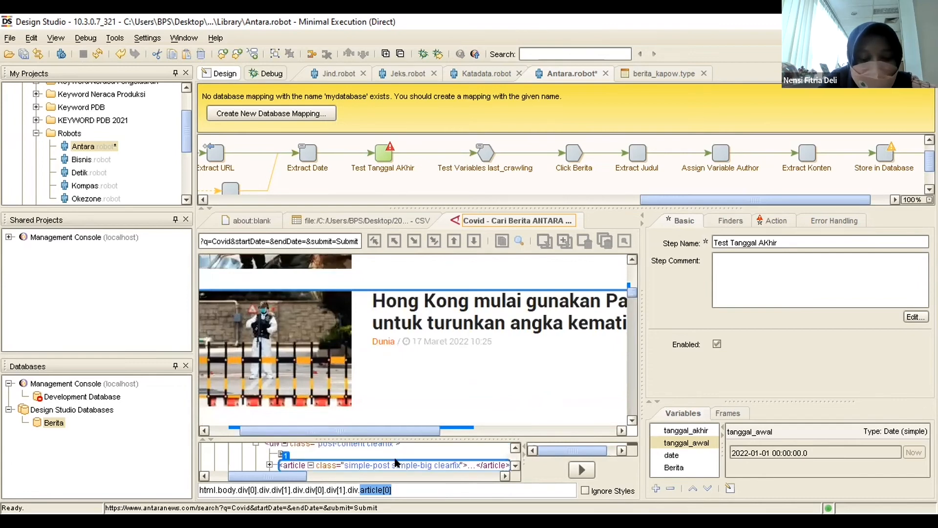
click(270, 465)
scroll(386, 450, down, 1)
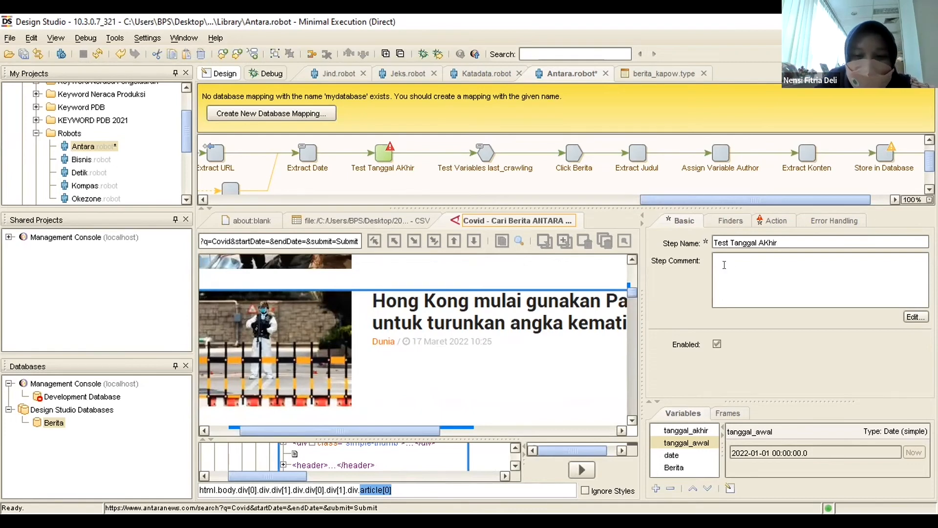
Compare the tanggal_akhir and tanggal_awal values and try to edit the tanggal_akhir date directly in its value display.
click(689, 430)
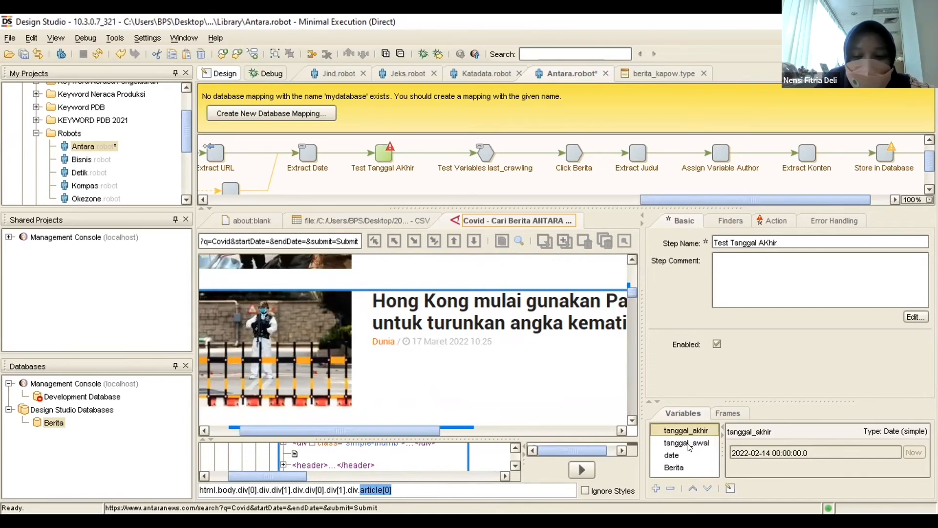
click(690, 444)
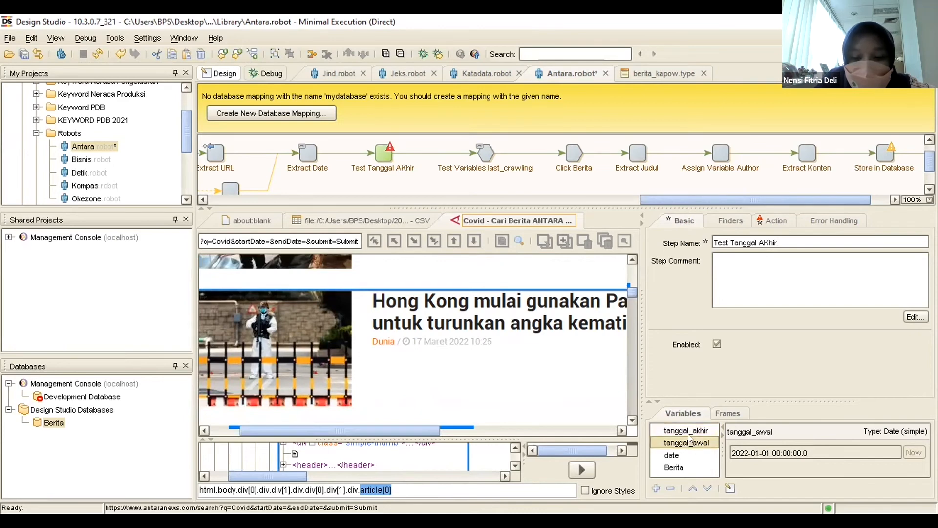
click(689, 432)
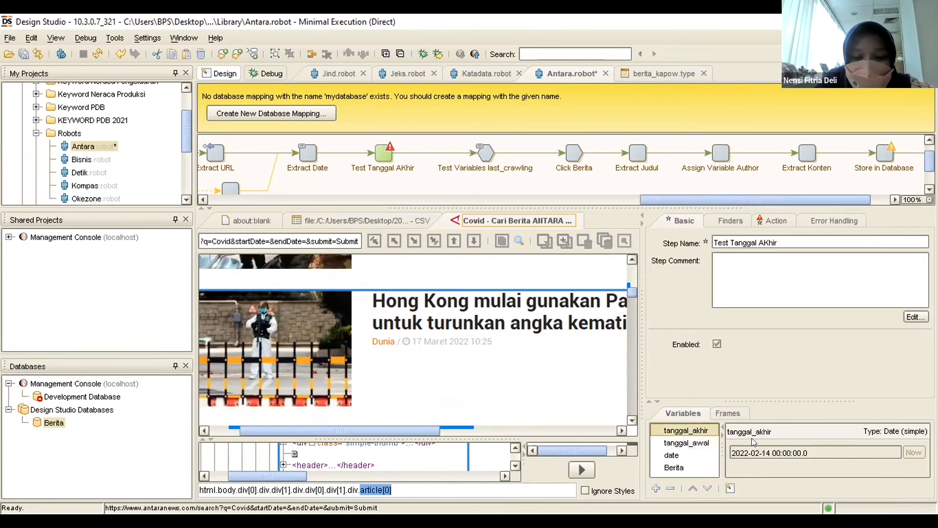
click(755, 452)
click(705, 442)
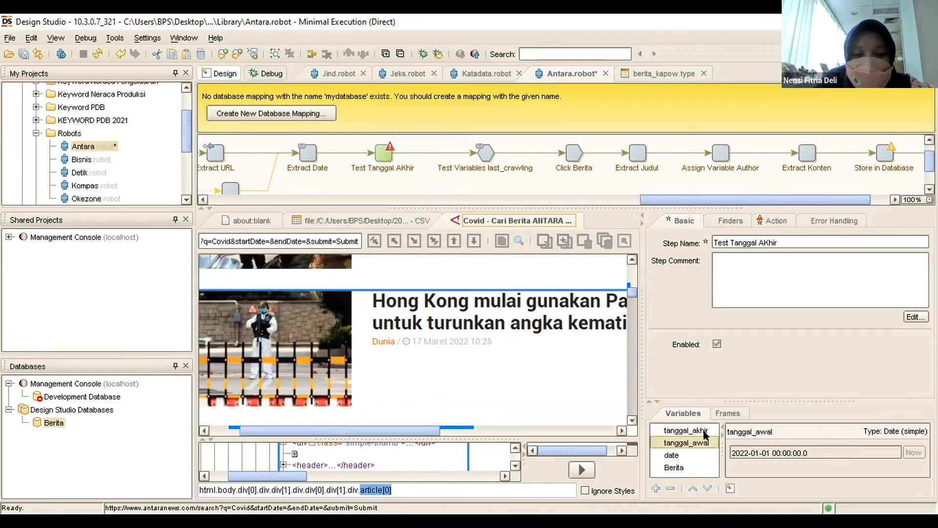
click(706, 432)
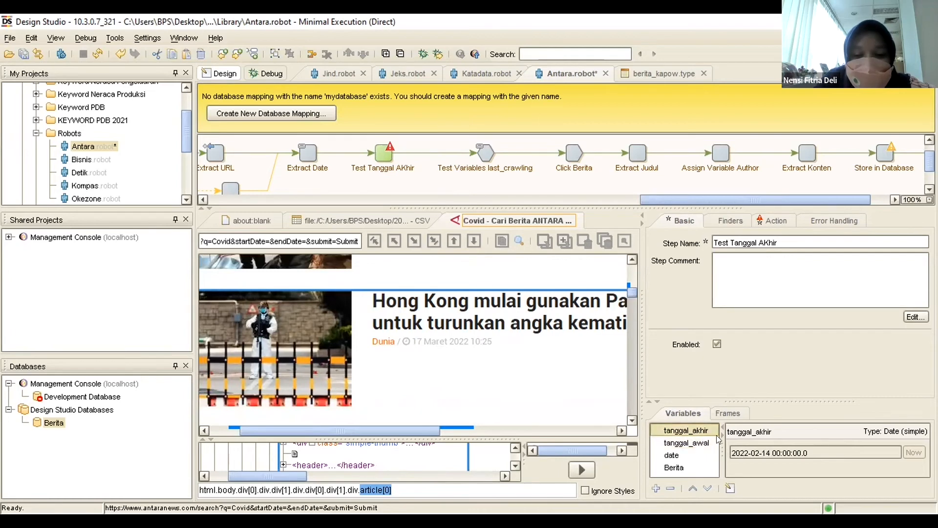
click(768, 453)
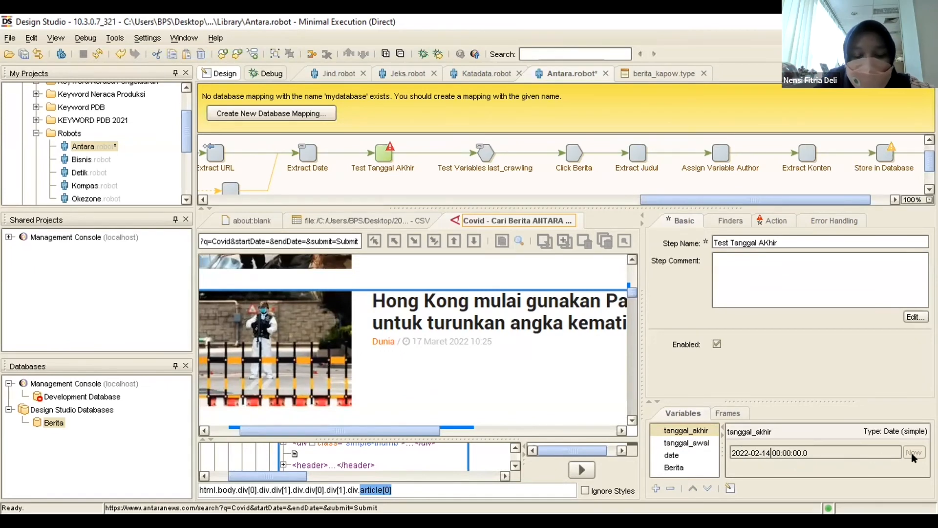
click(764, 454)
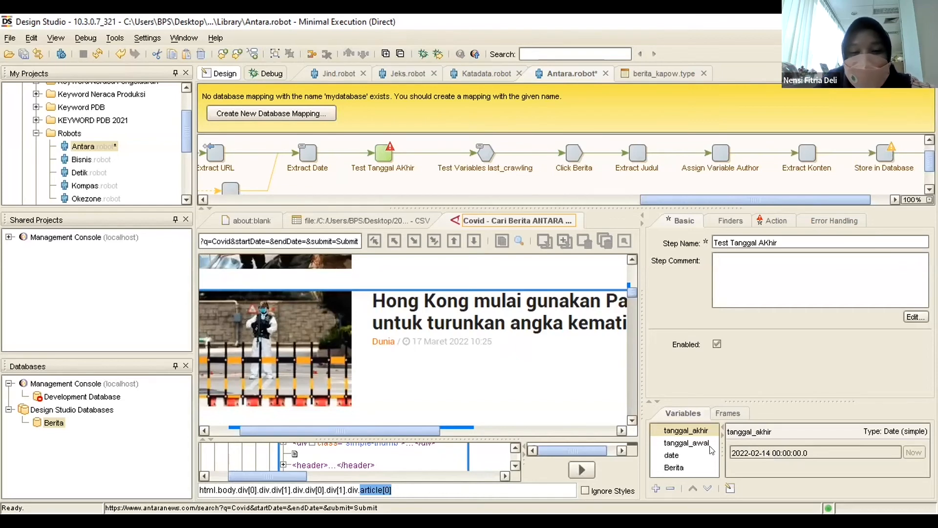
click(694, 443)
click(696, 430)
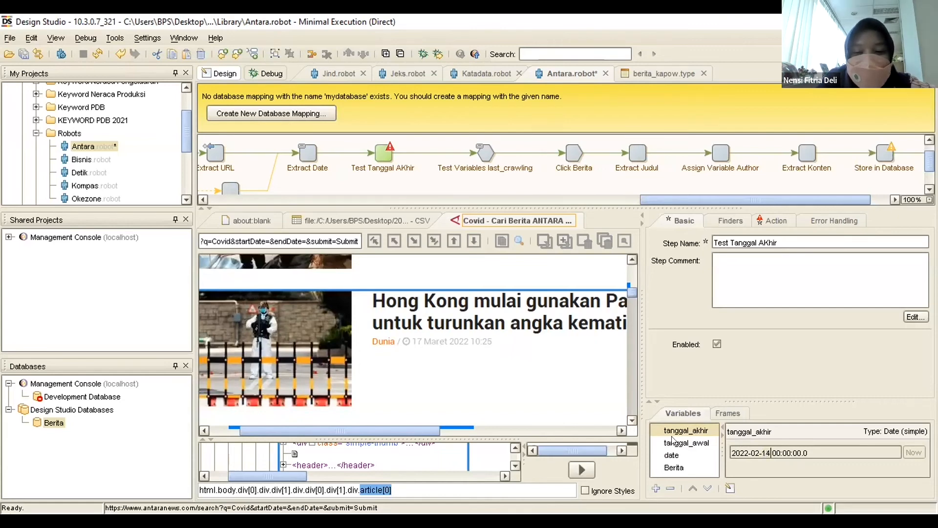
right_click(685, 427)
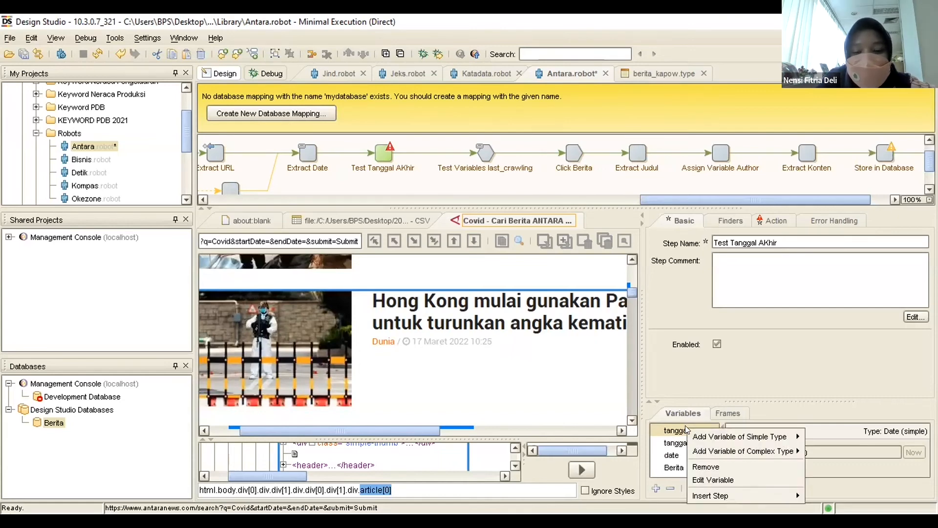
click(704, 480)
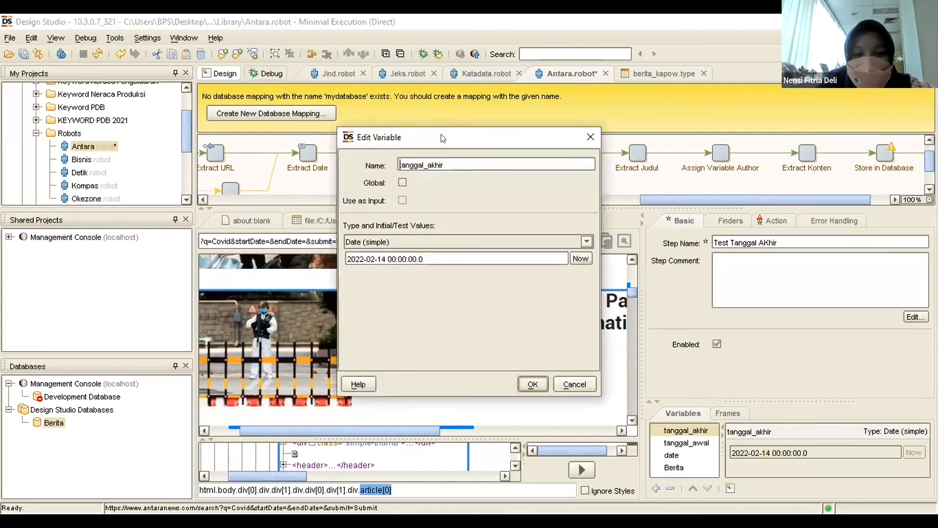
drag(443, 138, 775, 247)
drag(717, 365, 698, 364)
text(03)
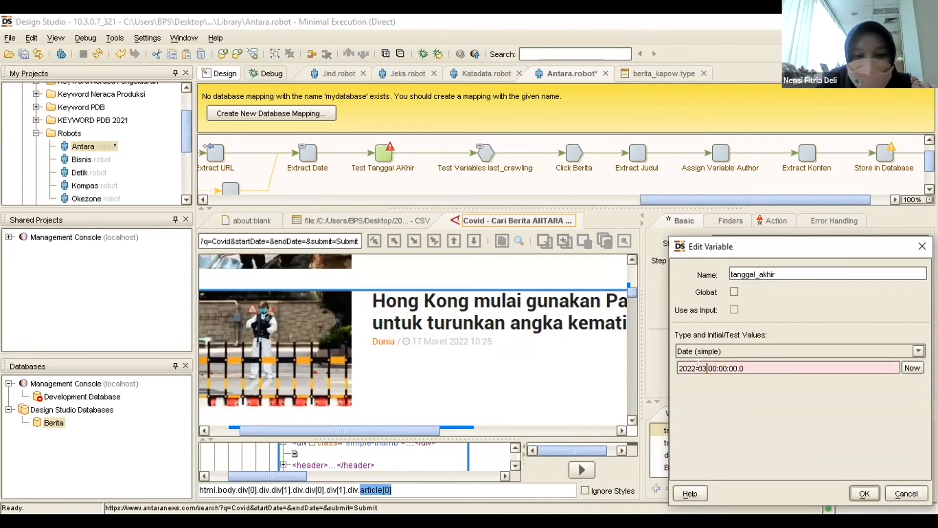
text(-)
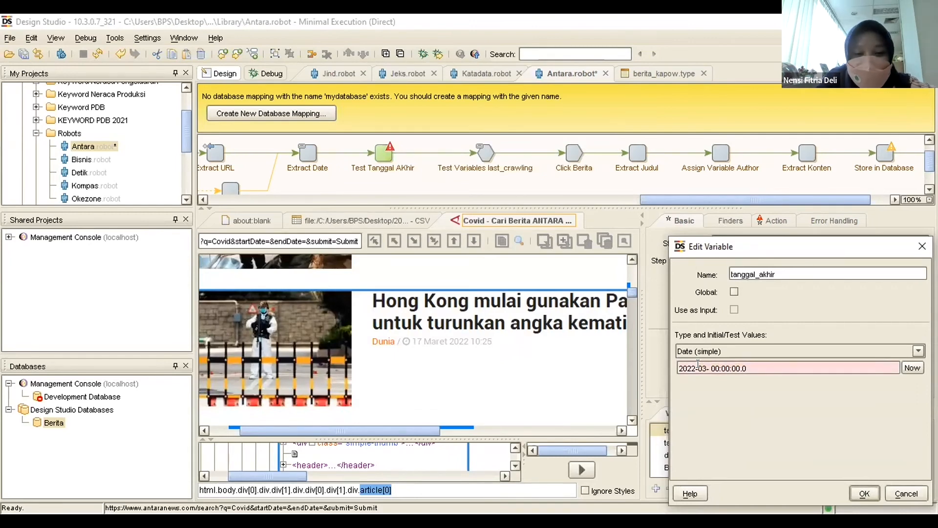
text(3)
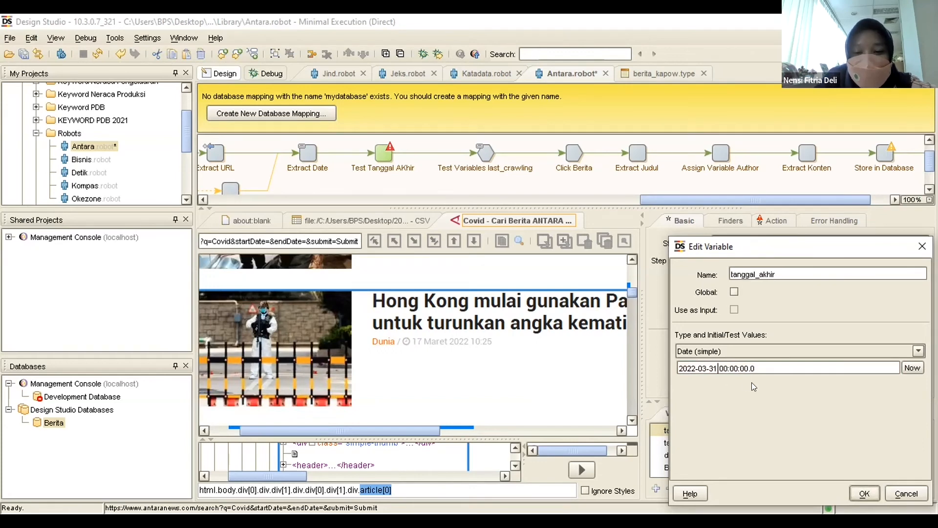
text(0)
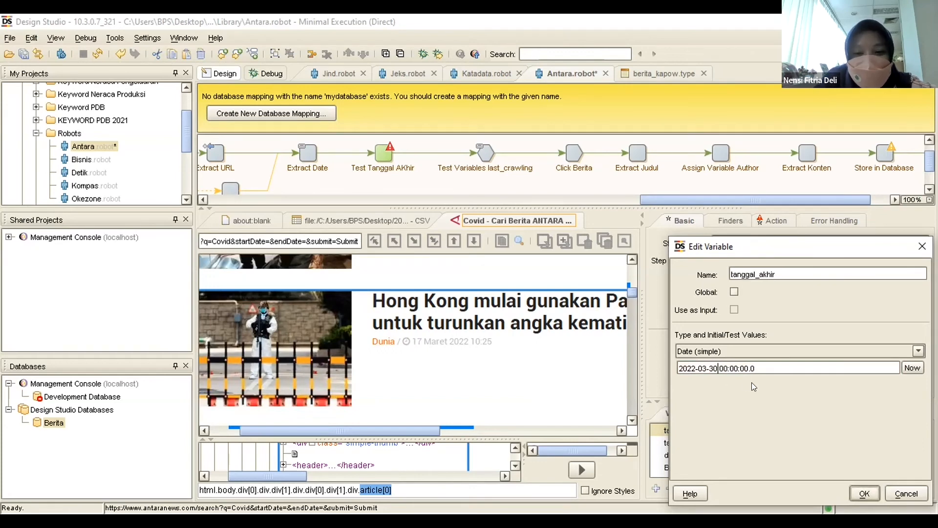
click(864, 492)
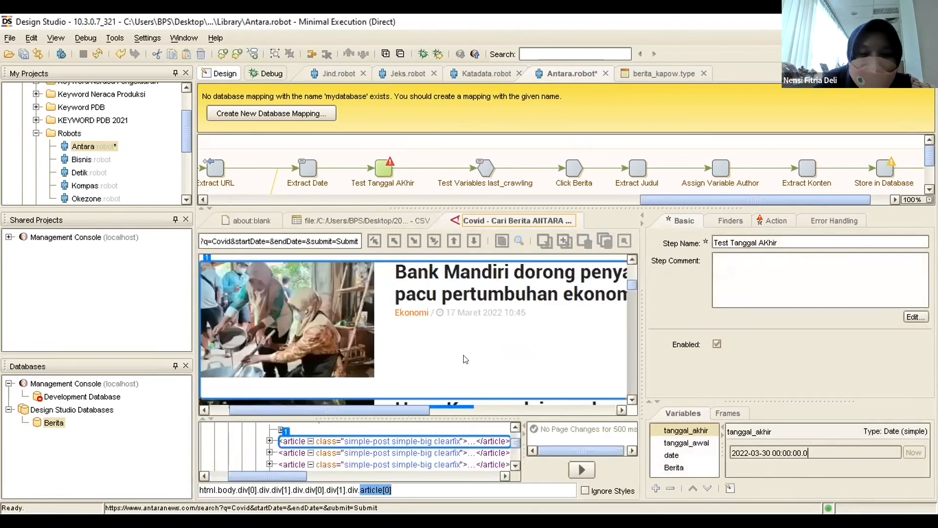
Check the updated tanggal_akhir value against tanggal_awal.
click(689, 446)
click(688, 434)
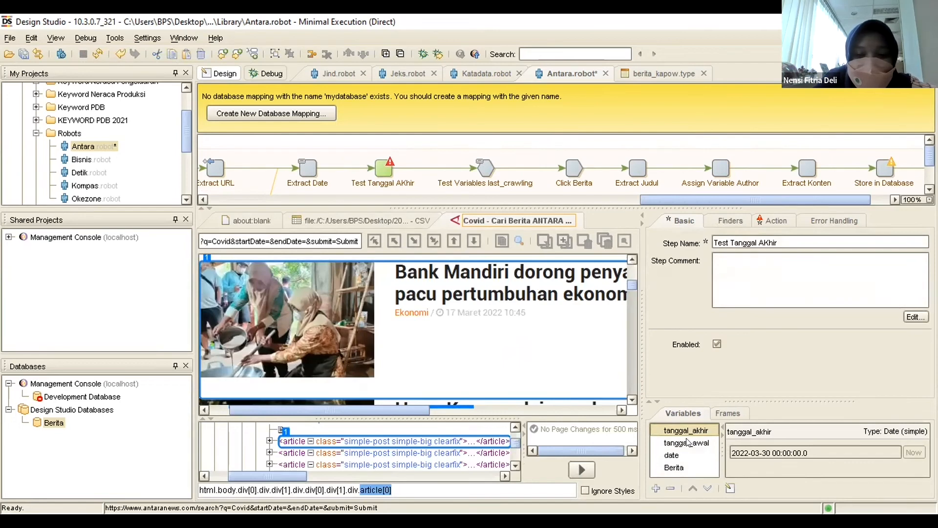
click(688, 442)
click(688, 431)
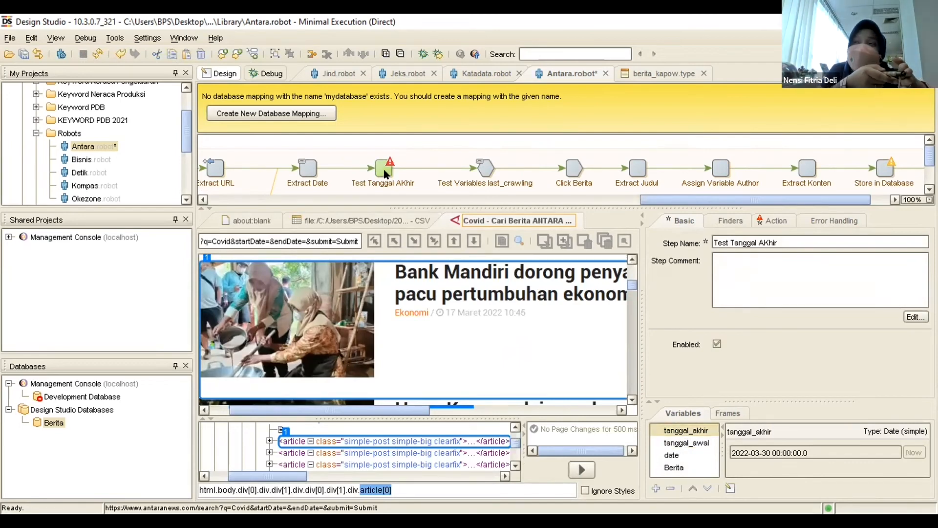
Read the warning on Test Tanggal AKhir, try to run the robot up to Test Variables last_crawling, and dismiss the error.
mouse_move(385, 174)
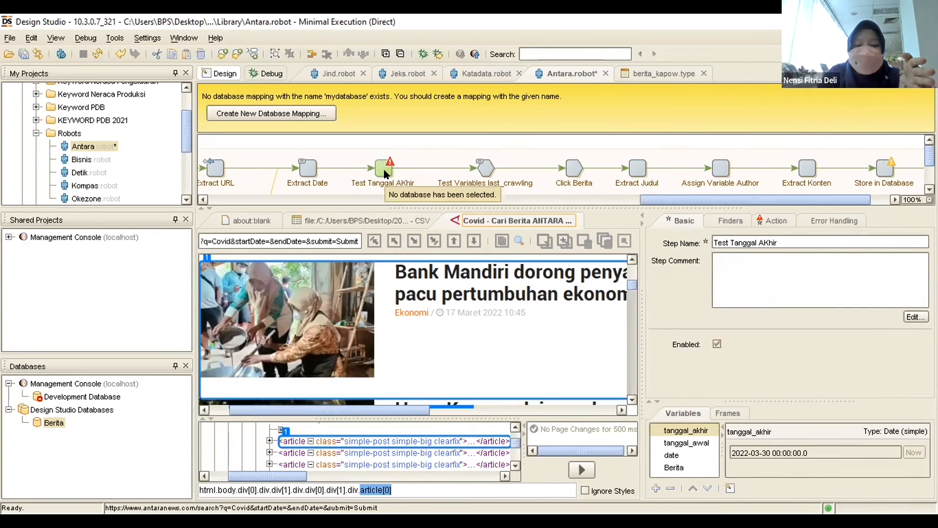
click(488, 168)
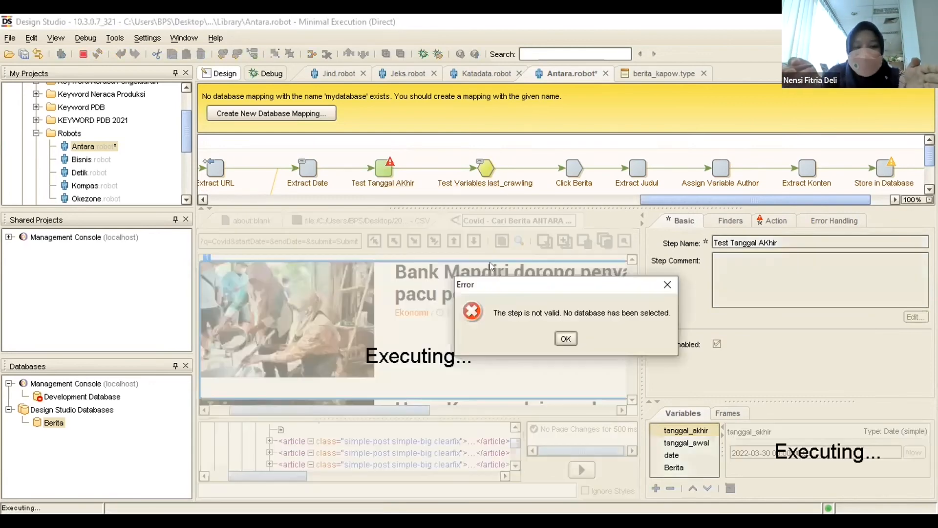
click(571, 338)
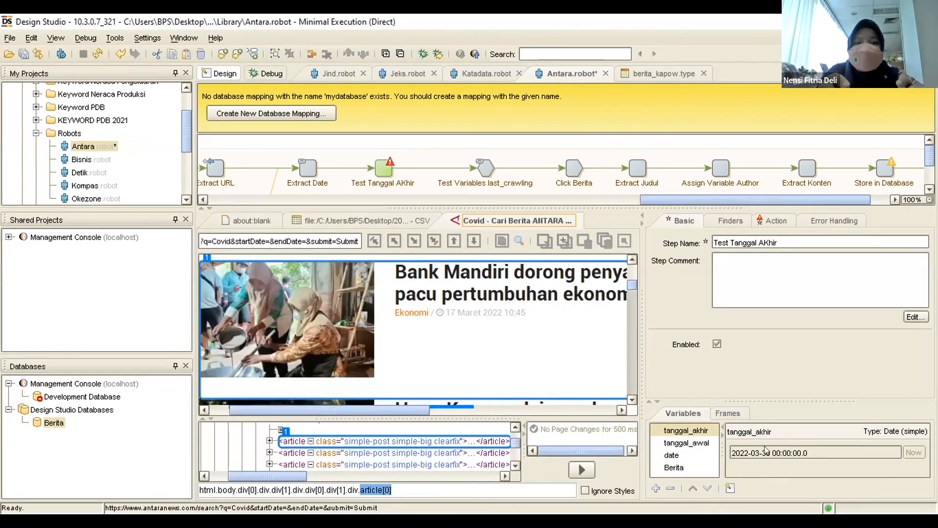
Recheck the two date variables and the step warnings, and try again to run the robot up to Store in Database.
click(697, 444)
click(697, 433)
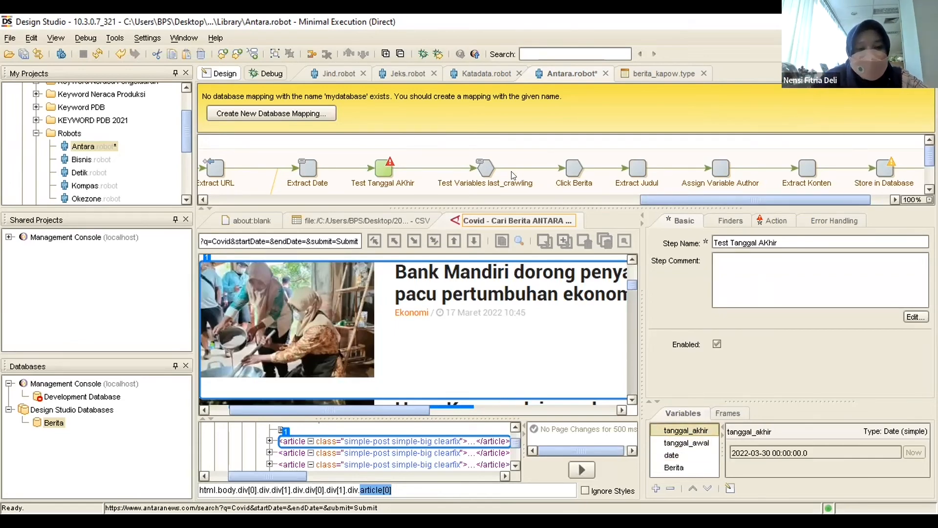
click(381, 173)
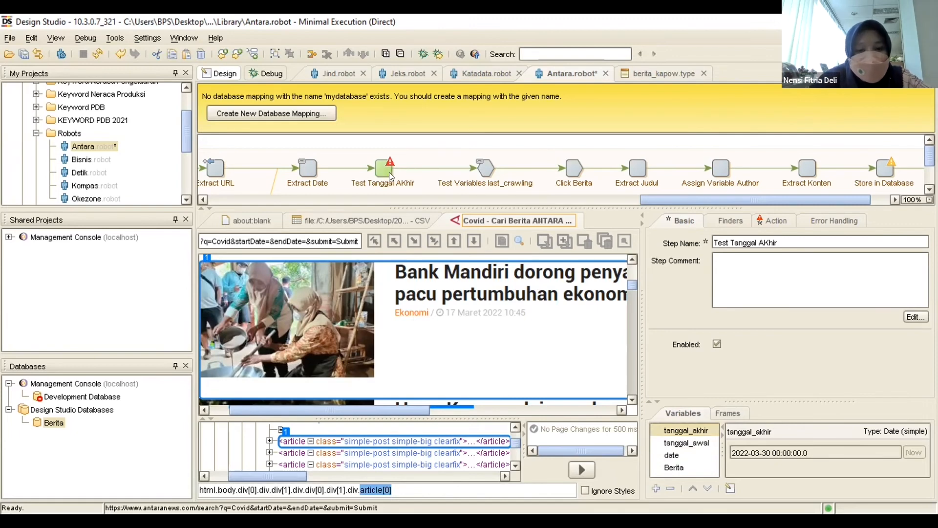
mouse_move(383, 172)
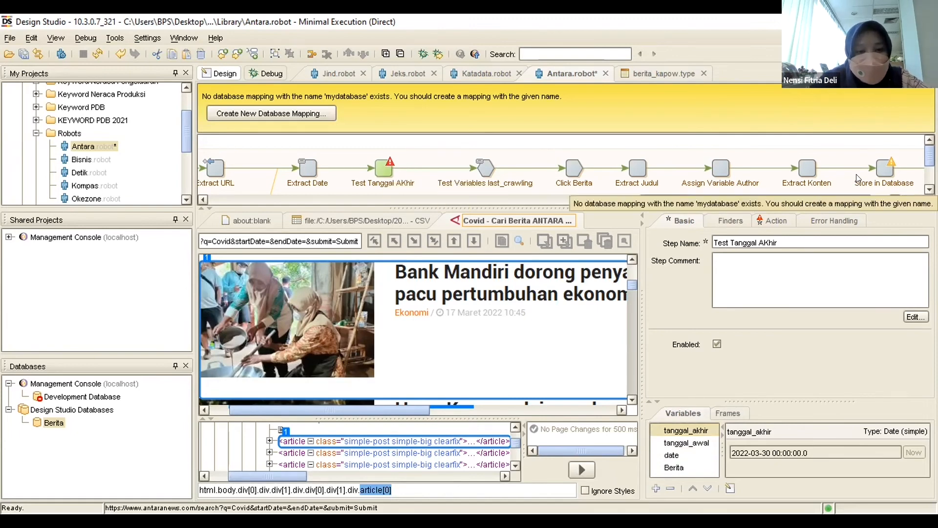
click(884, 170)
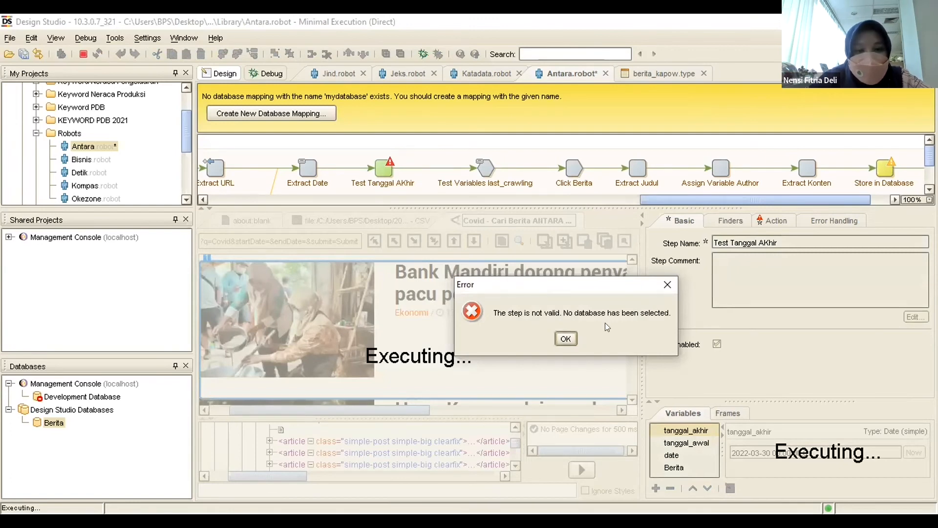
click(566, 337)
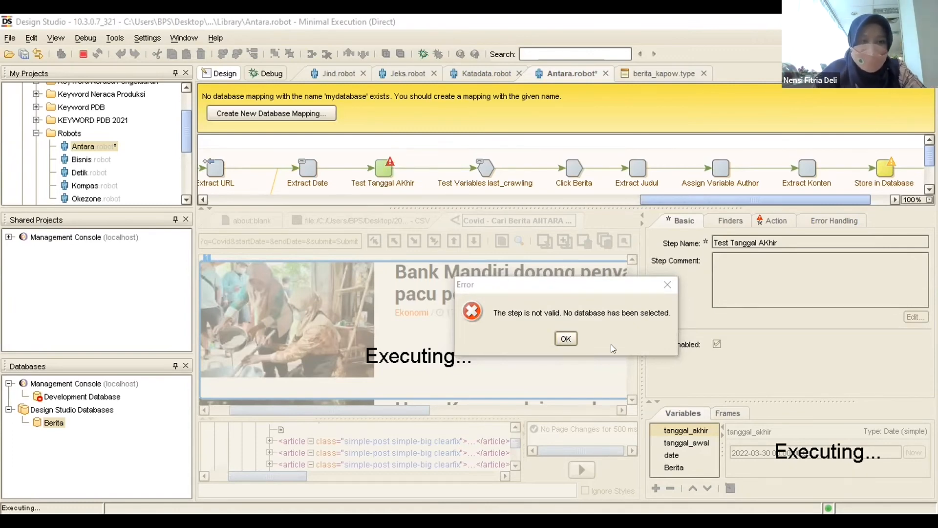
Dismiss the error, retry running the robot up to Store in Database, and close the resulting dialog.
click(566, 338)
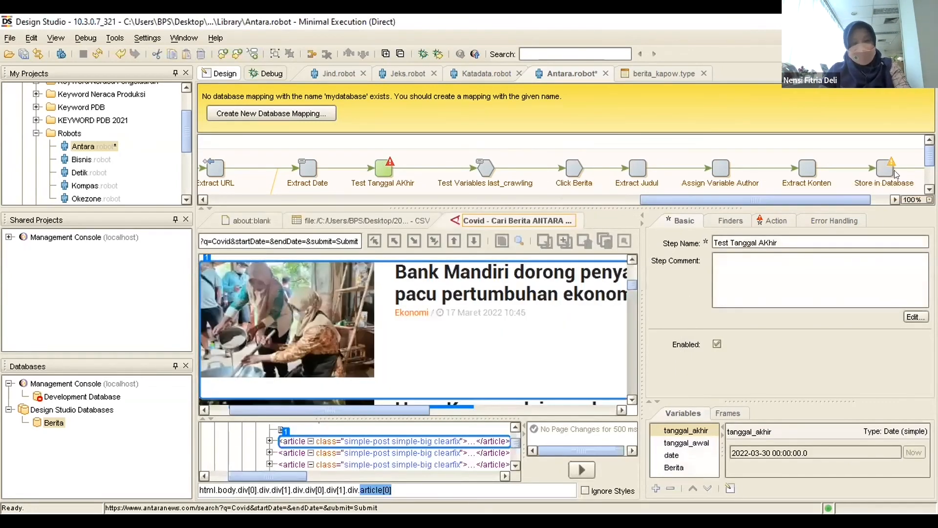
click(883, 169)
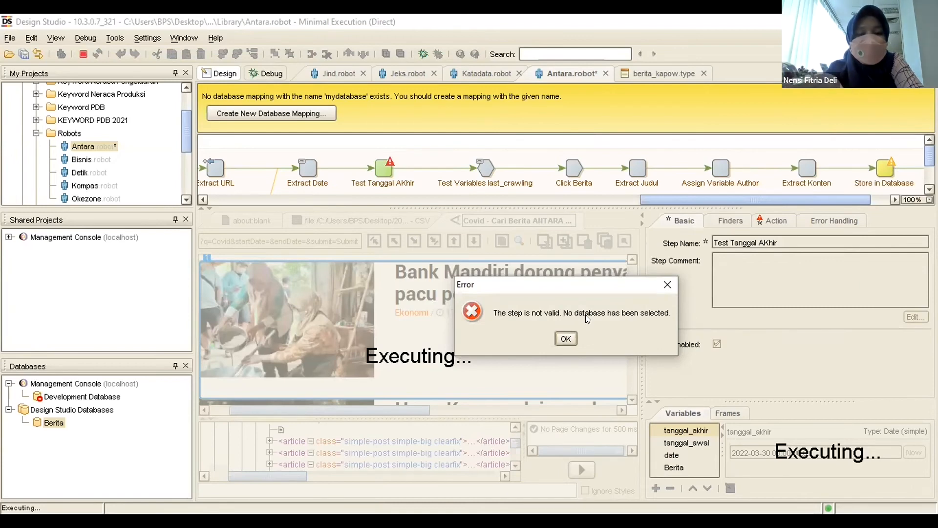
click(566, 339)
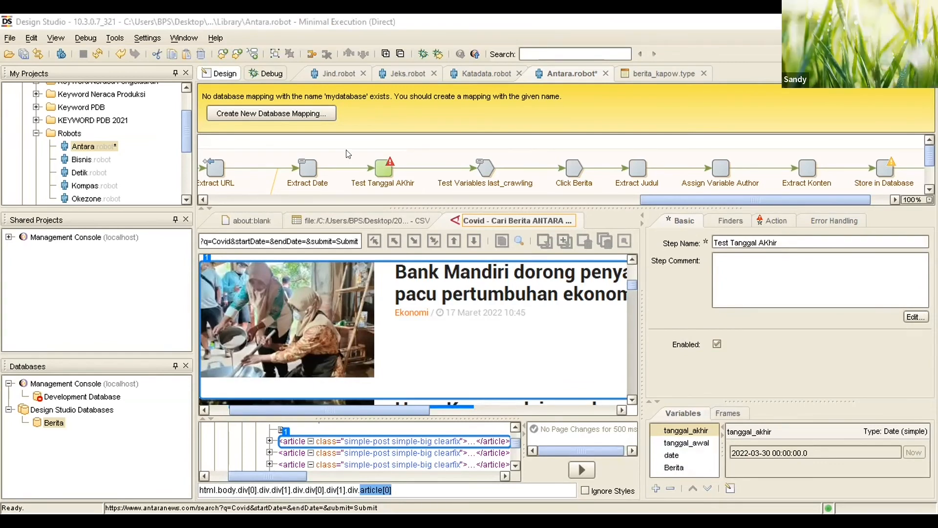
click(696, 444)
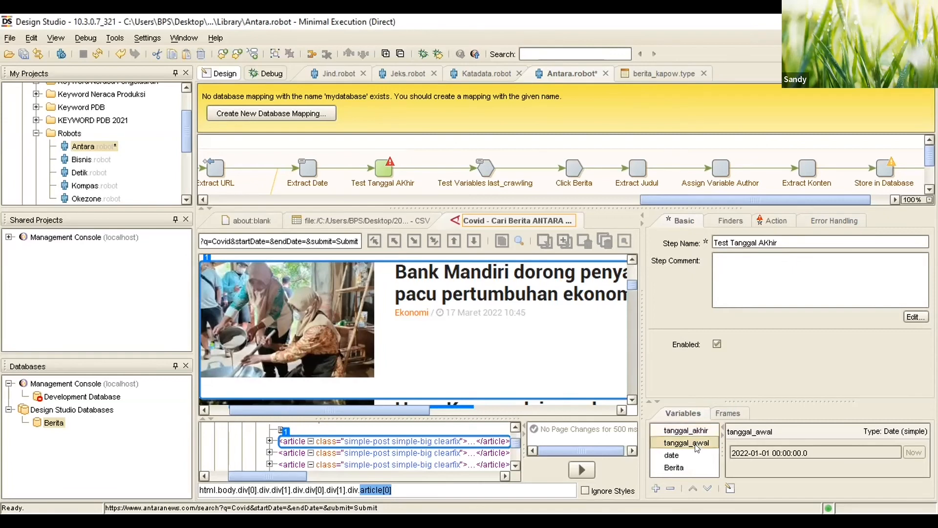
click(696, 433)
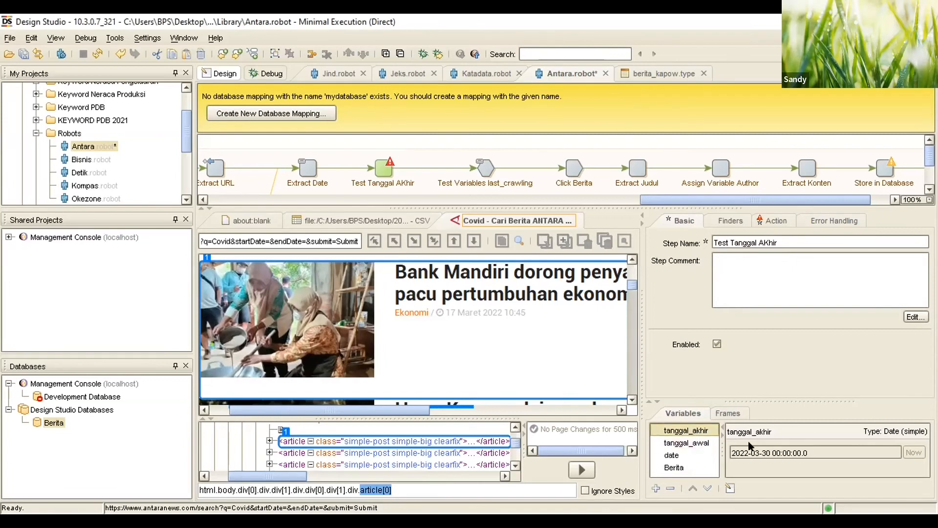
click(776, 452)
right_click(684, 433)
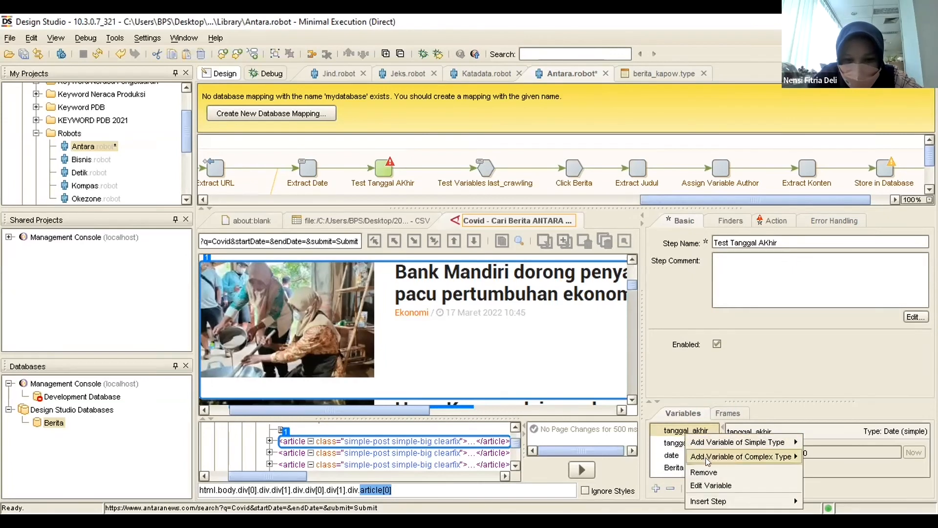
click(711, 485)
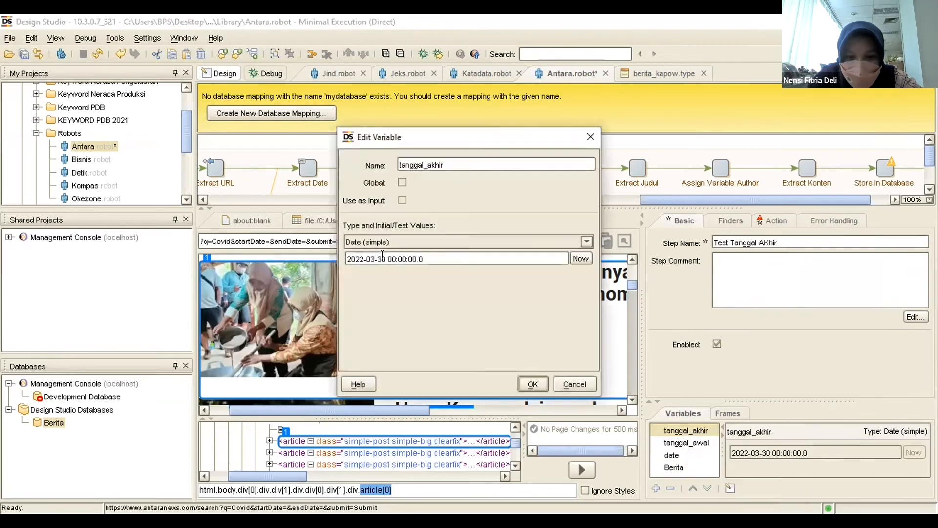
key(BackSpace)
key(BackSpace)
text(17)
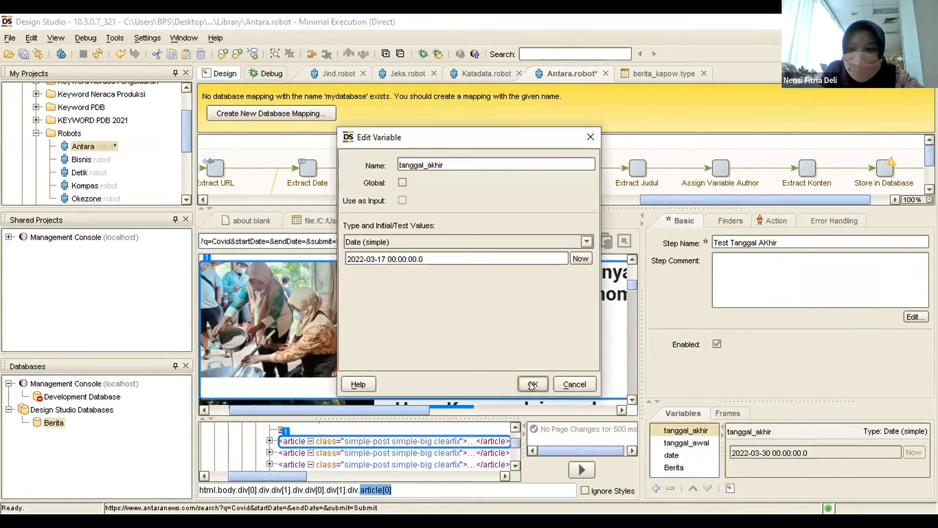
click(581, 258)
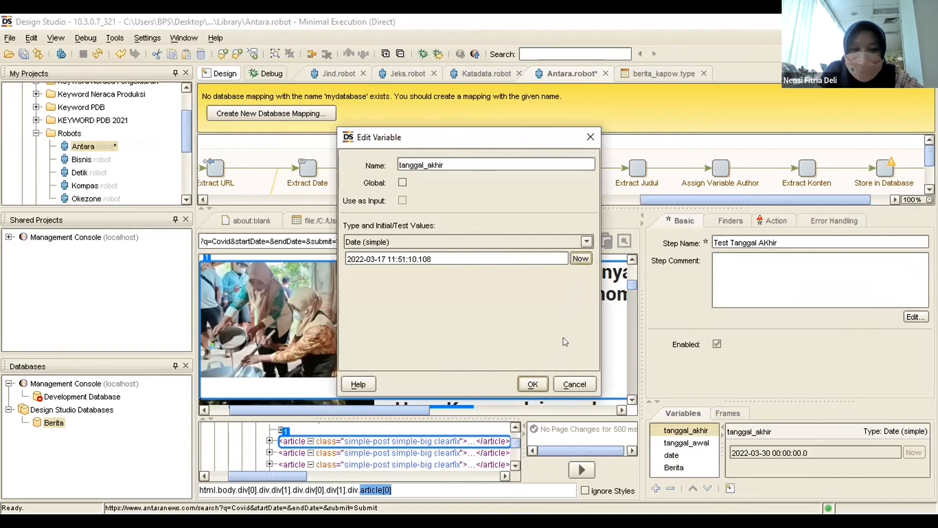
click(532, 384)
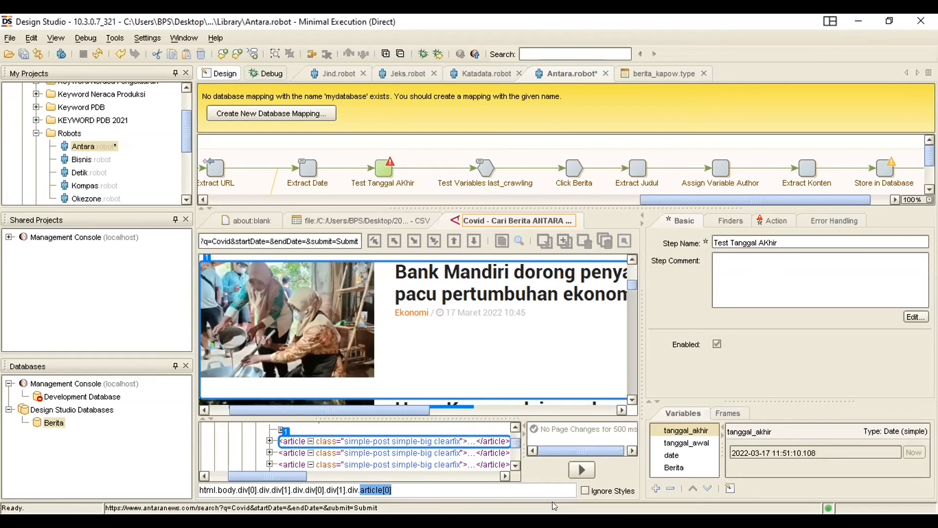
Open the Store in Database step's configuration and examine its action types and database setting.
right_click(885, 165)
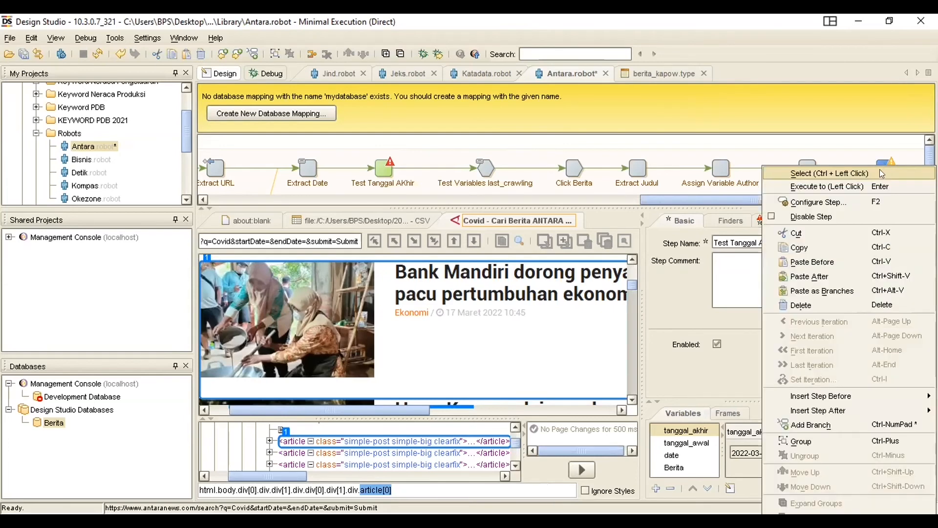
click(839, 202)
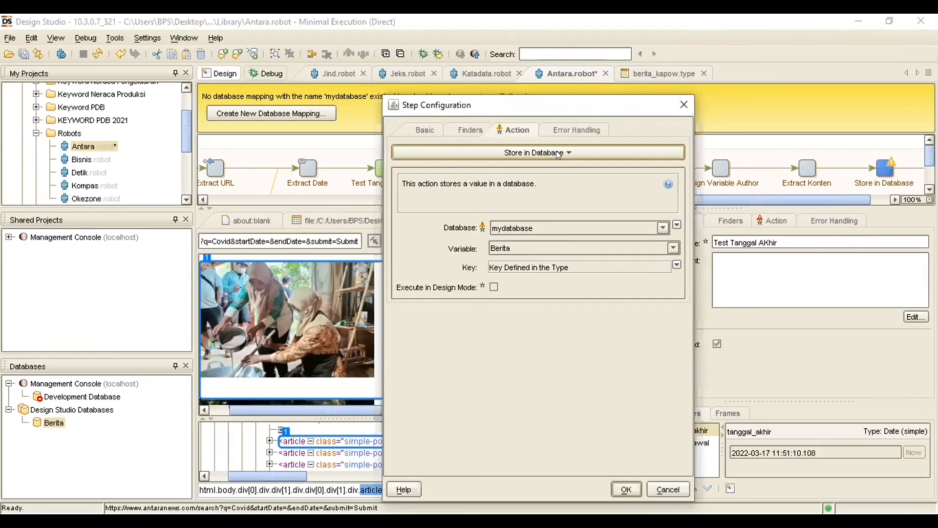
click(559, 154)
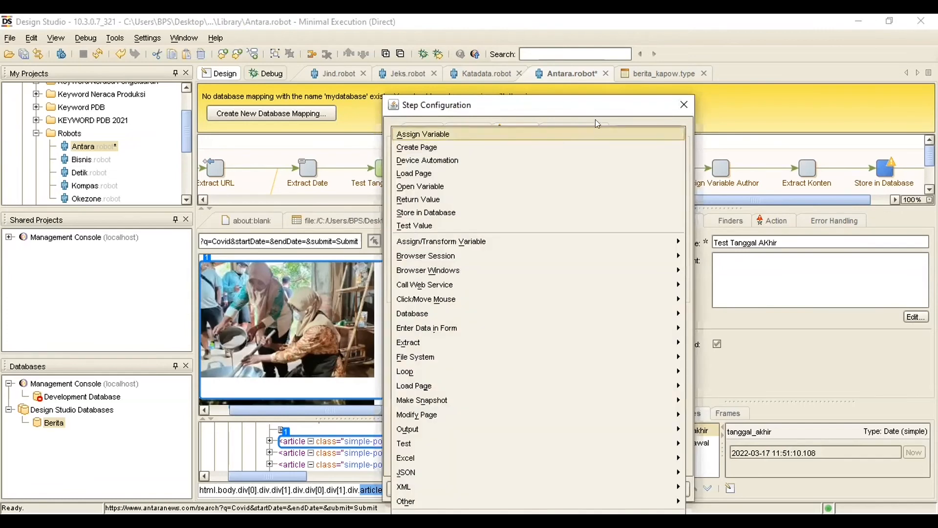
click(579, 208)
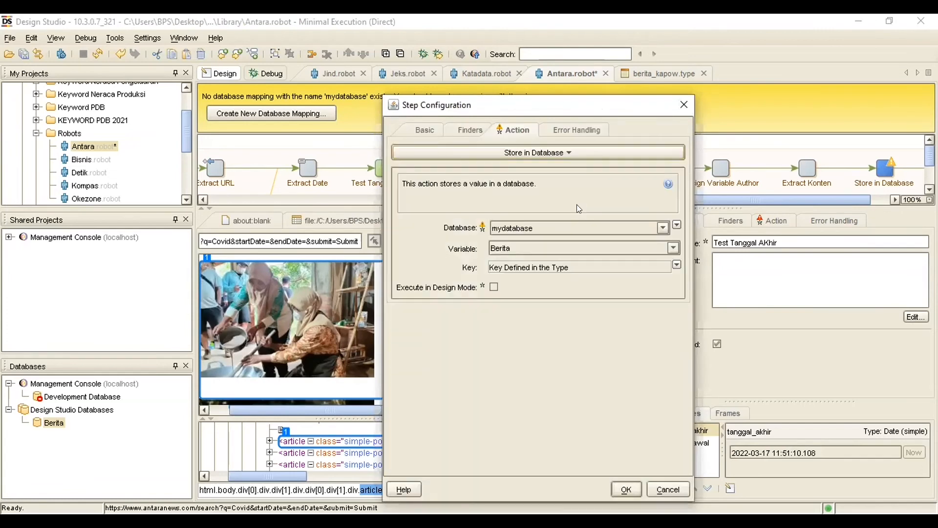
click(562, 227)
click(444, 250)
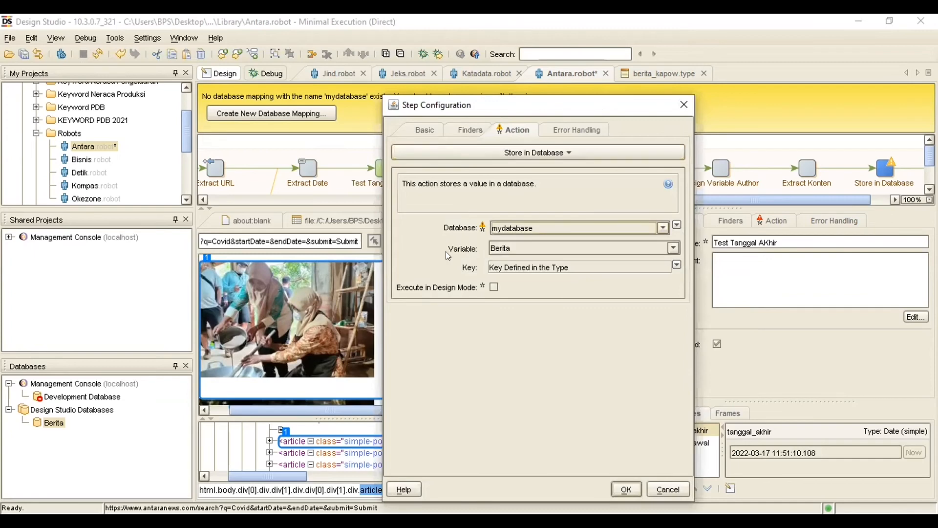
click(566, 155)
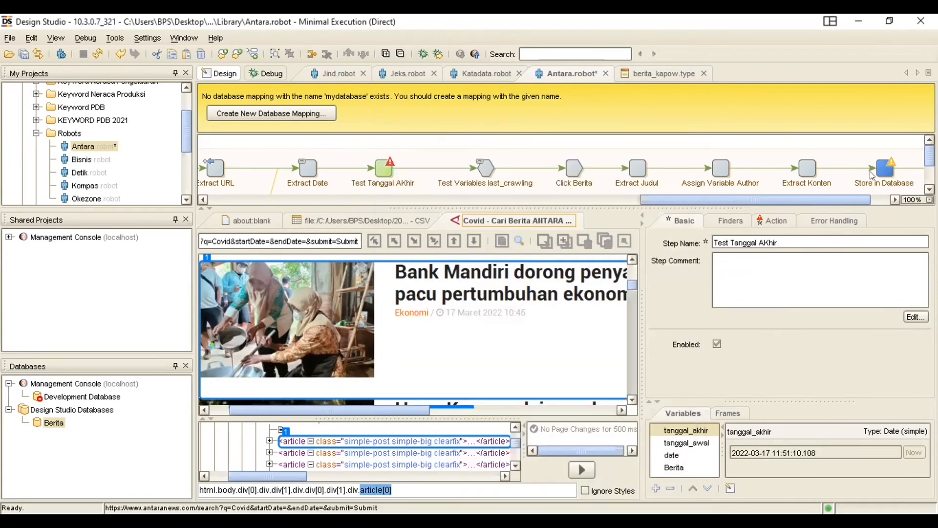
Reopen the Store in Database configuration, check its variable choices, and accept it with mydatabase and Berita despite the mapping warning.
right_click(849, 187)
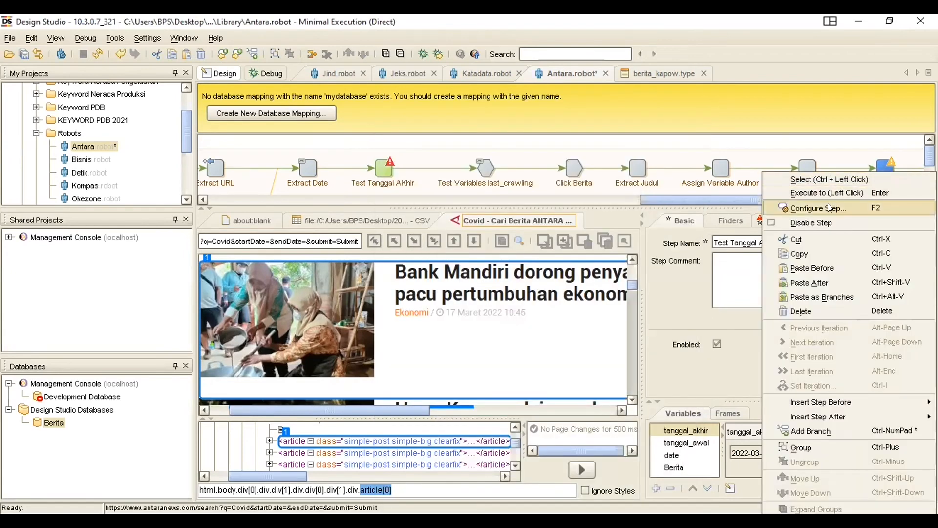
click(829, 208)
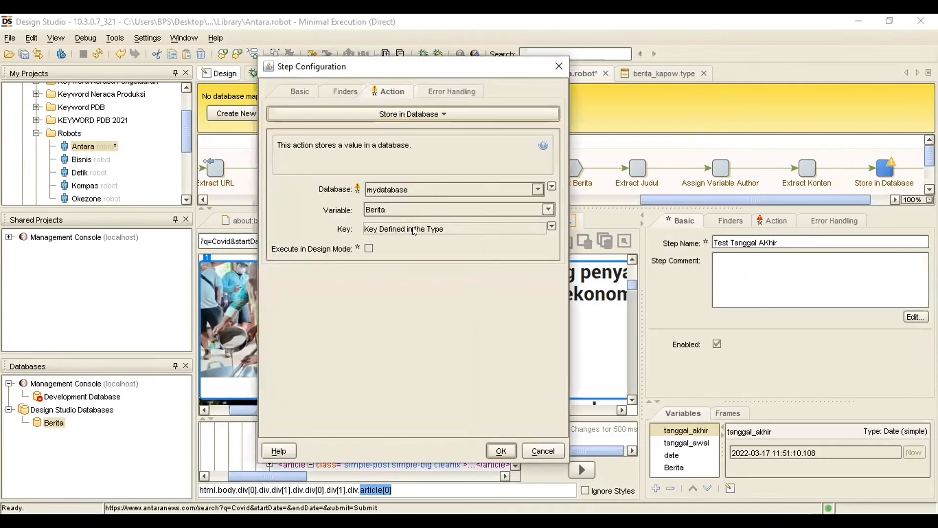
click(406, 210)
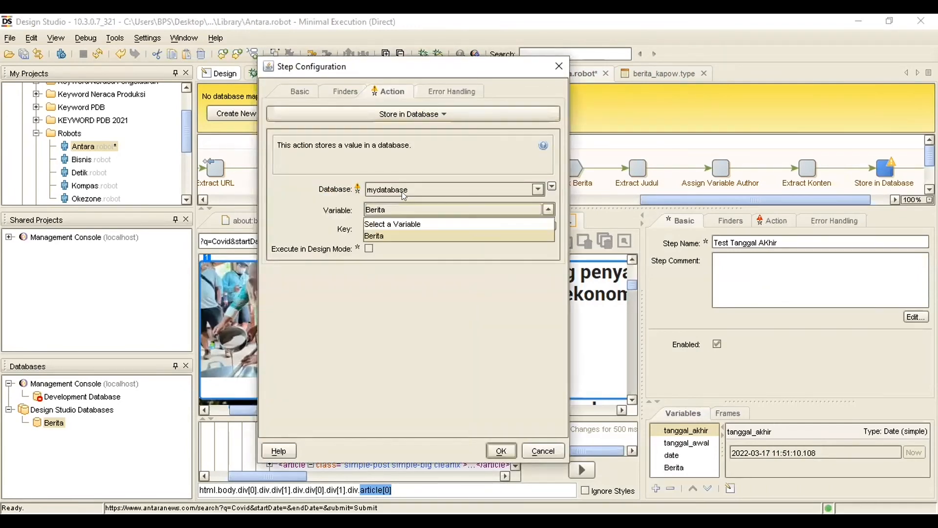
click(398, 215)
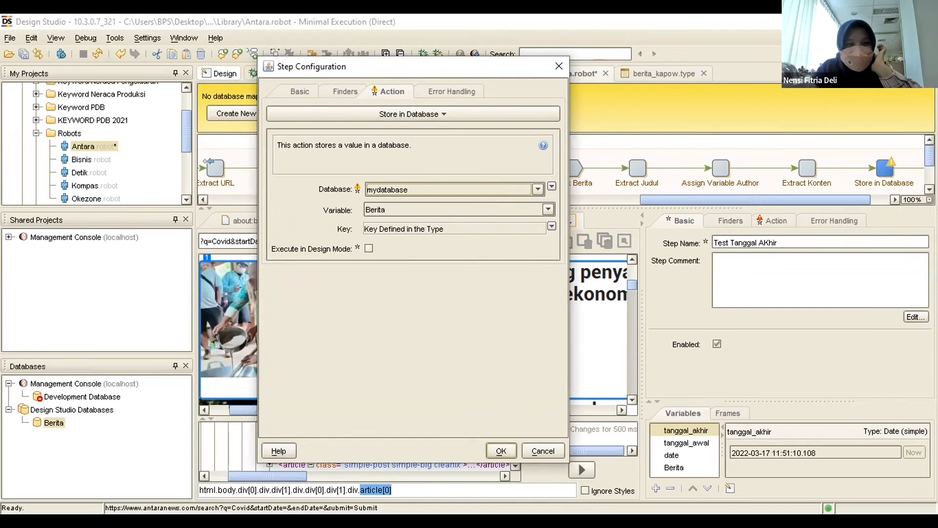
click(500, 452)
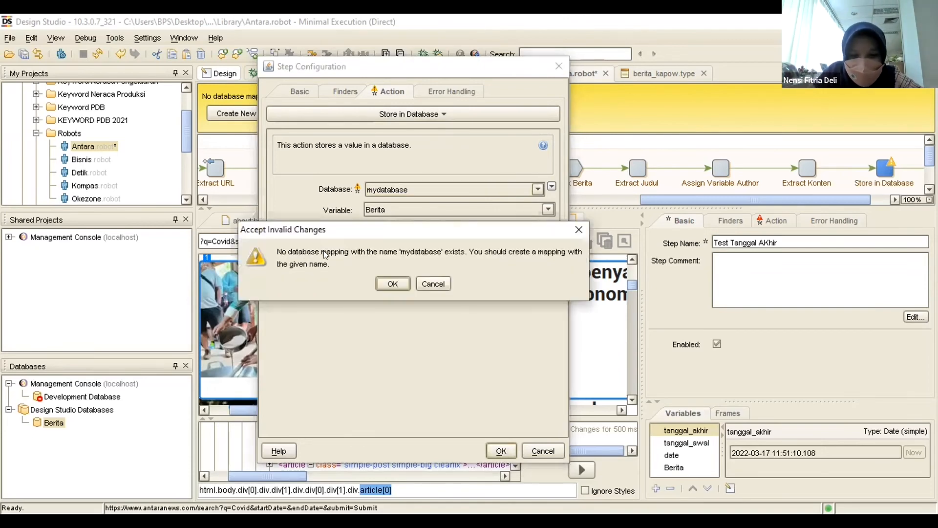
click(392, 284)
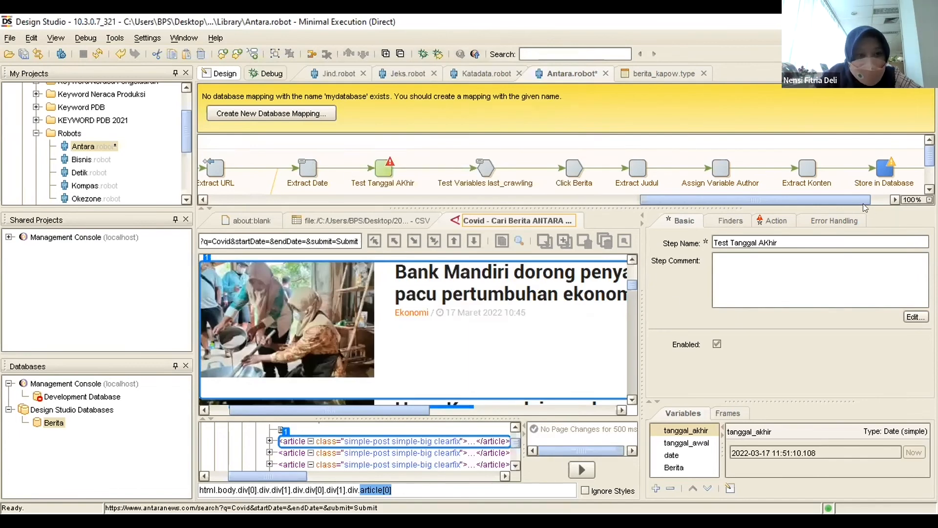
Delete the Test Tanggal AKhir step from the Antara robot and run the robot up to Store in Database.
drag(863, 201, 841, 200)
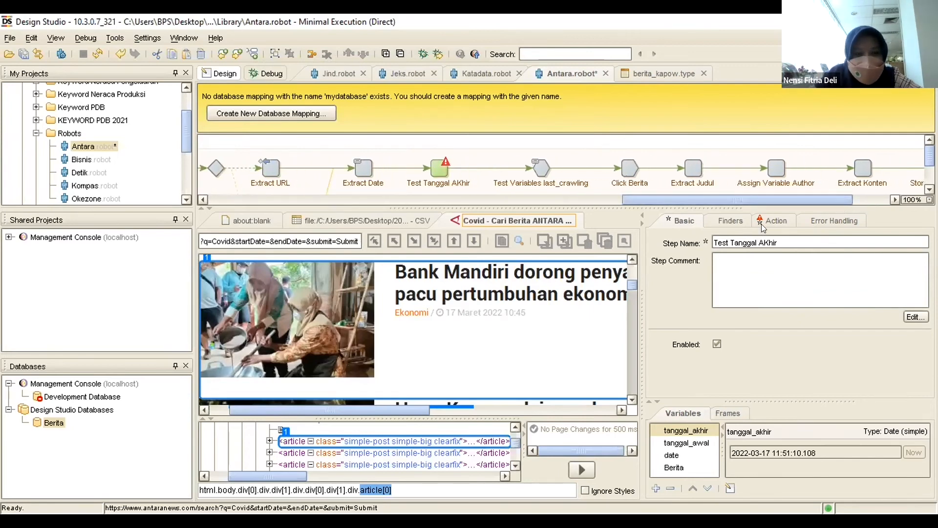
drag(763, 200, 801, 201)
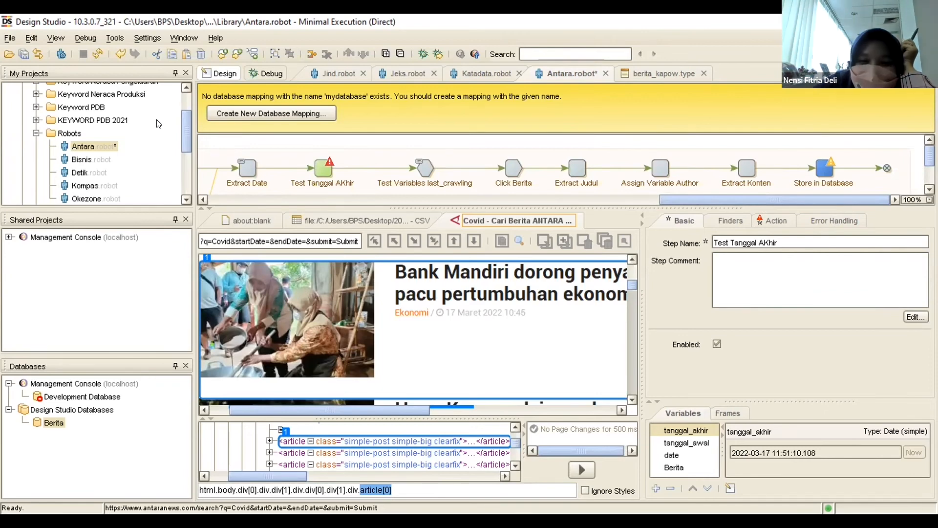
mouse_move(181, 137)
mouse_down()
mouse_move(189, 172)
mouse_move(193, 139)
mouse_up()
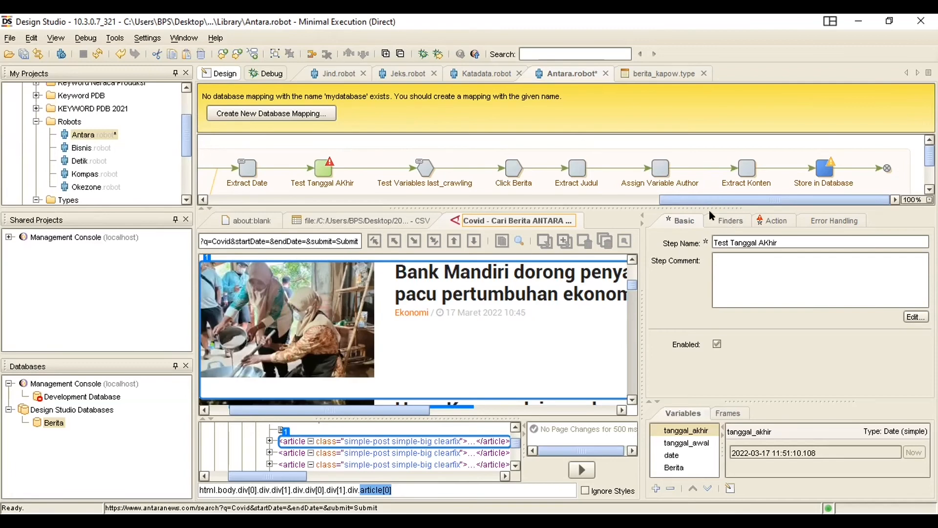
right_click(323, 167)
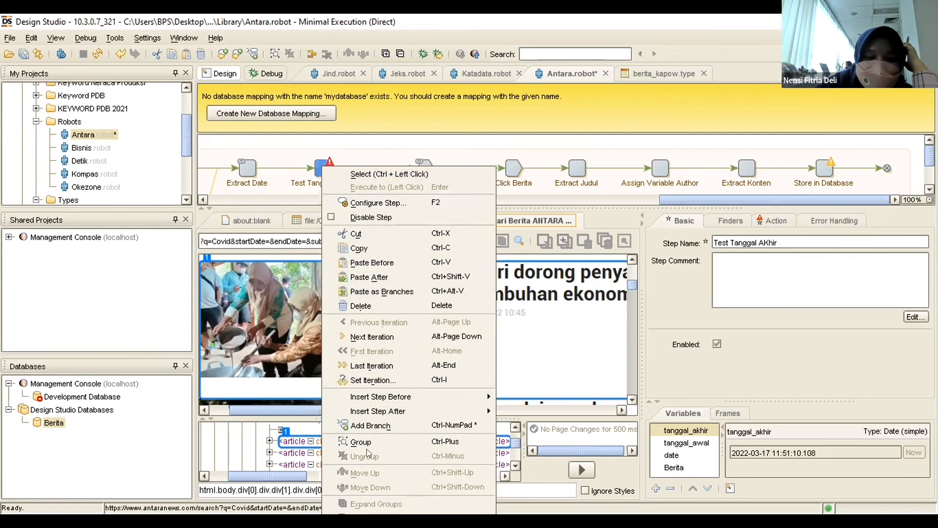
click(362, 300)
click(738, 170)
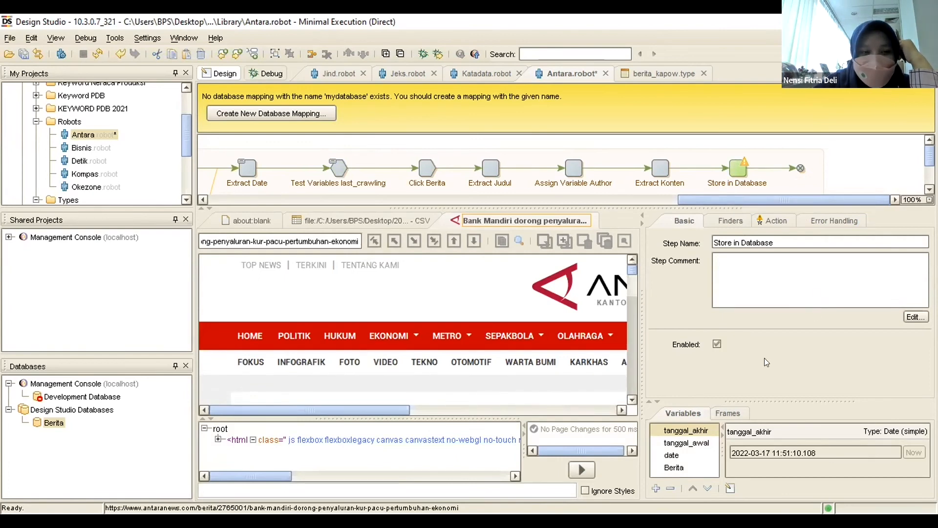
Check the tanggal_awal value and look through the basic, finder and action settings of Store in Database.
click(693, 445)
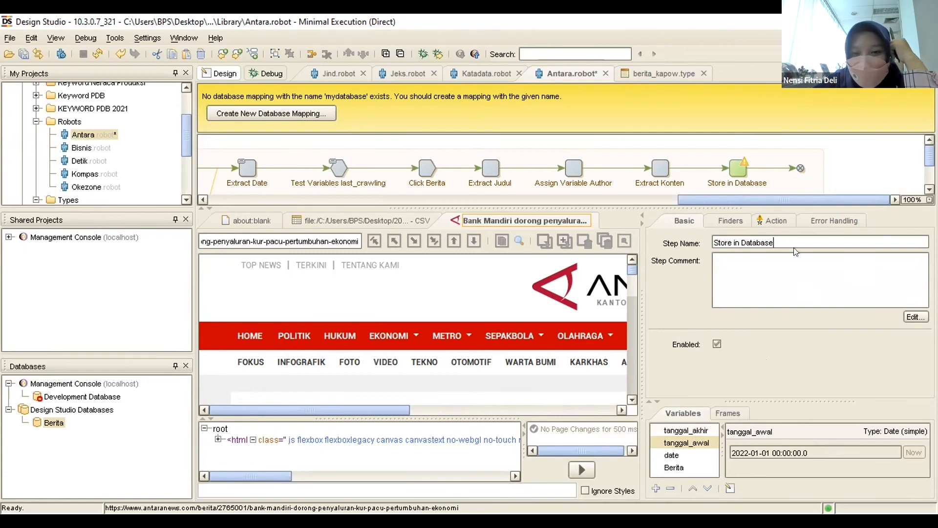
click(780, 222)
click(686, 218)
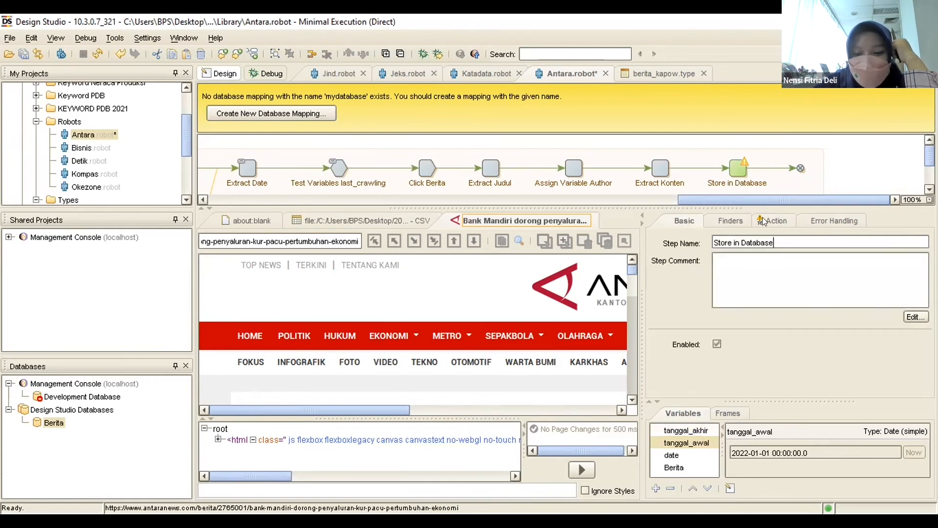
click(763, 221)
click(687, 217)
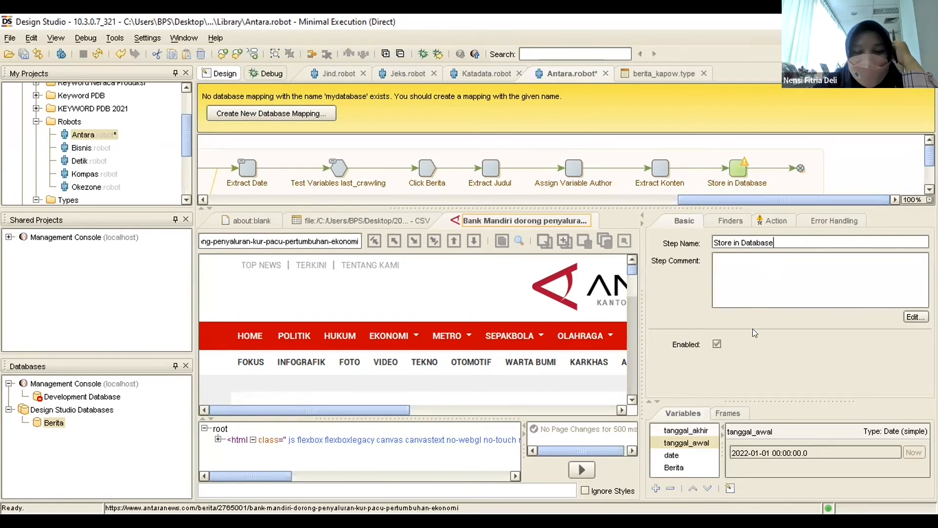
click(721, 219)
click(690, 218)
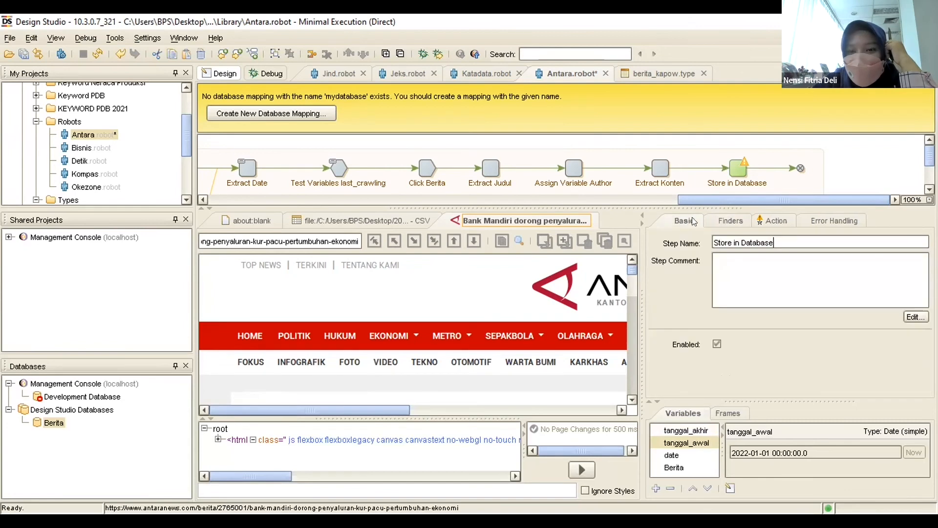
click(730, 220)
Examine the action type and the available databases in the Store in Database step's action settings.
click(775, 220)
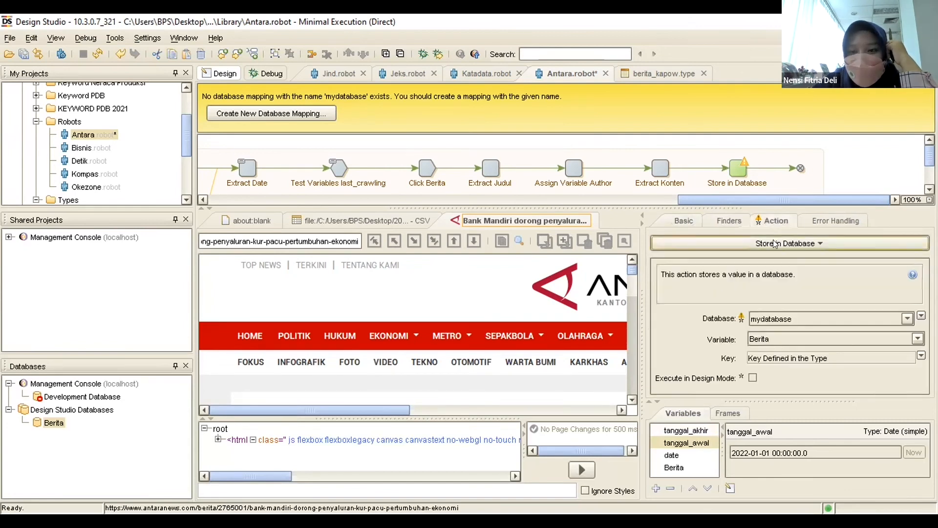
click(774, 243)
mouse_move(775, 244)
click(627, 215)
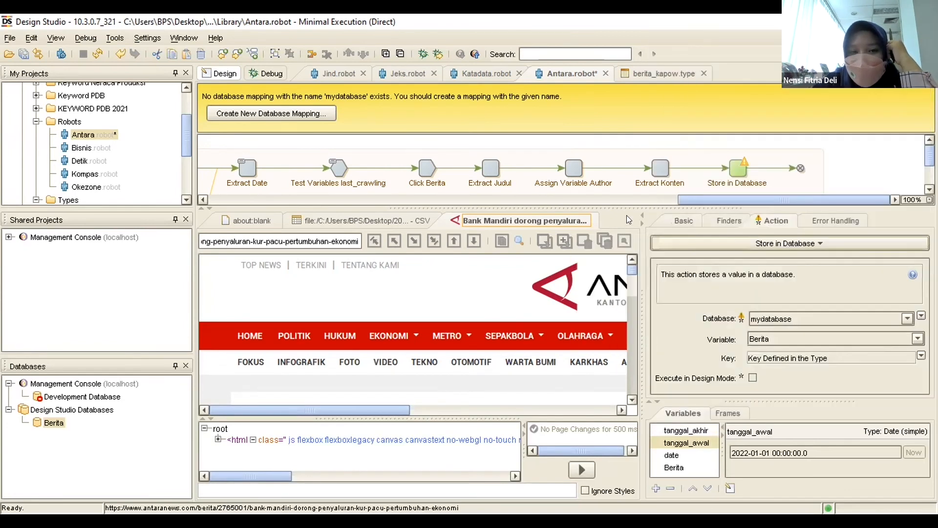
click(793, 316)
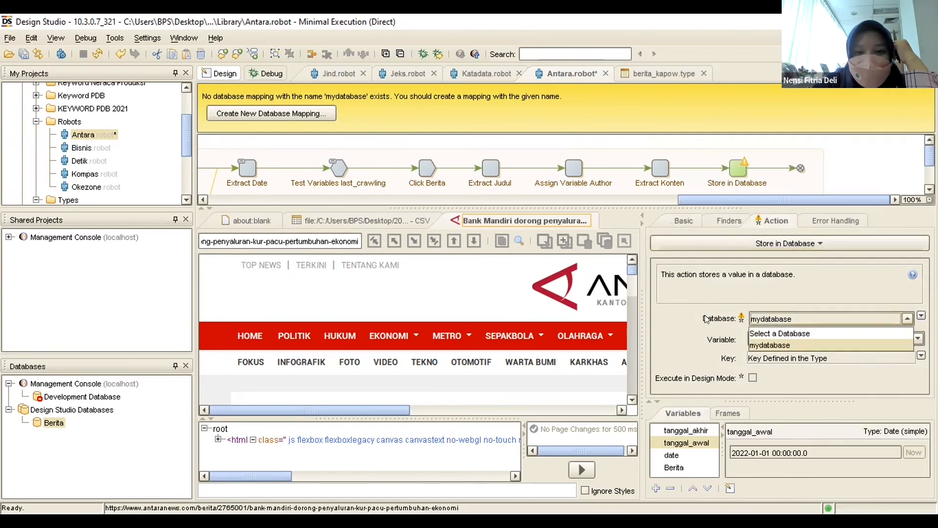
click(686, 318)
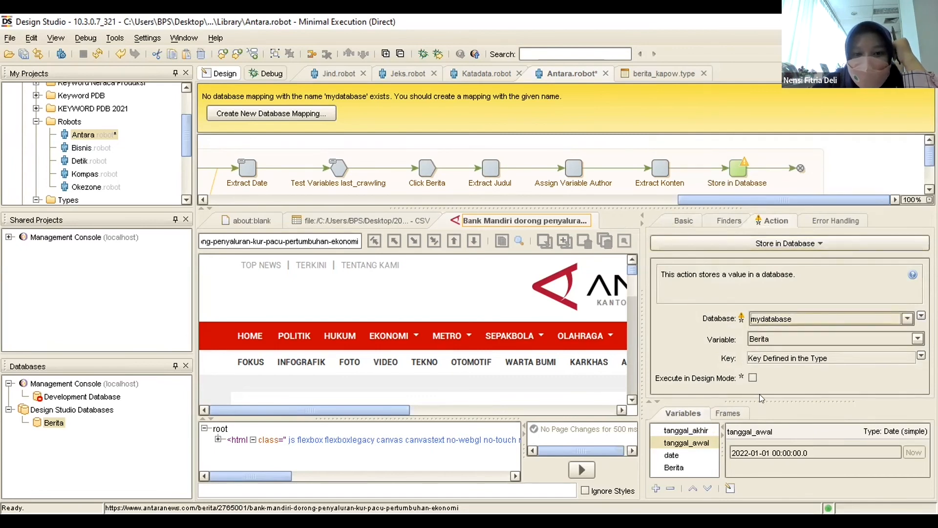
Clear the mydatabase choice in the Store in Database step by resetting its database to Select a Database.
click(785, 316)
click(685, 314)
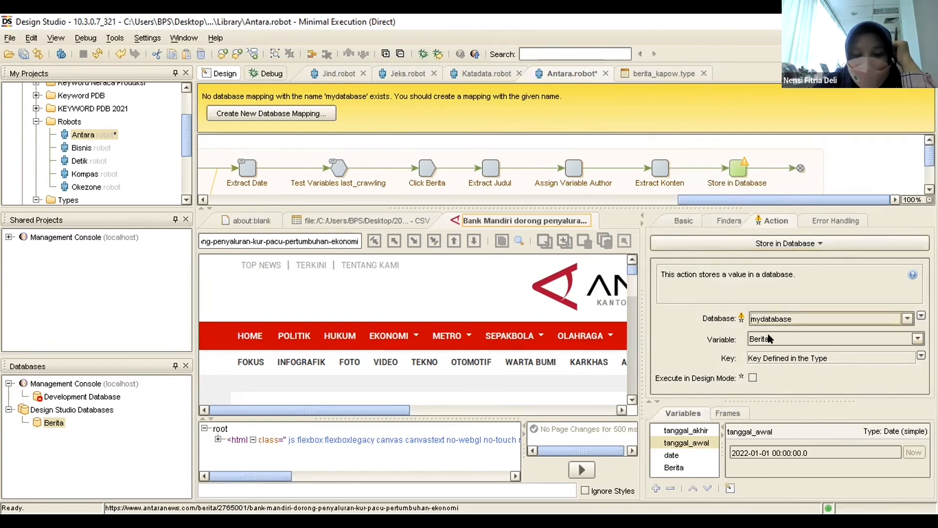
click(784, 320)
click(793, 333)
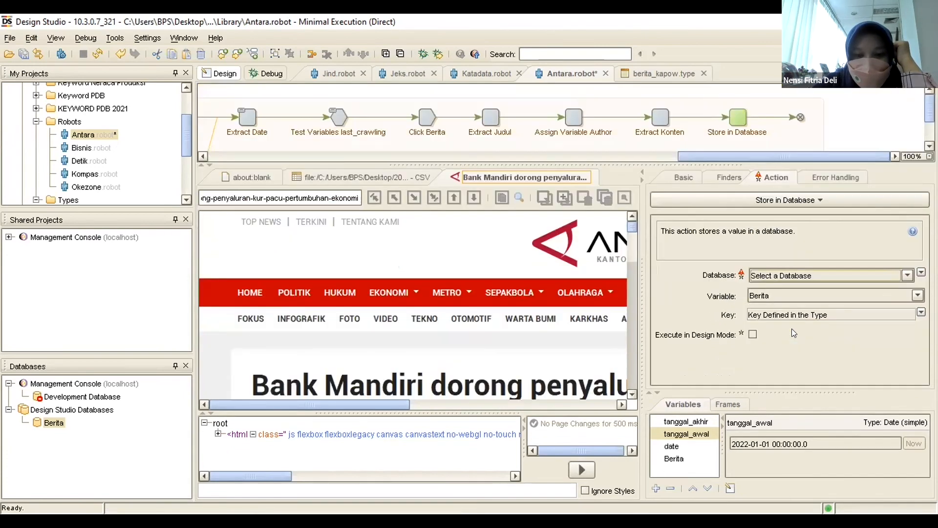
Check which databases can be chosen for the Store in Database step.
click(784, 276)
click(785, 276)
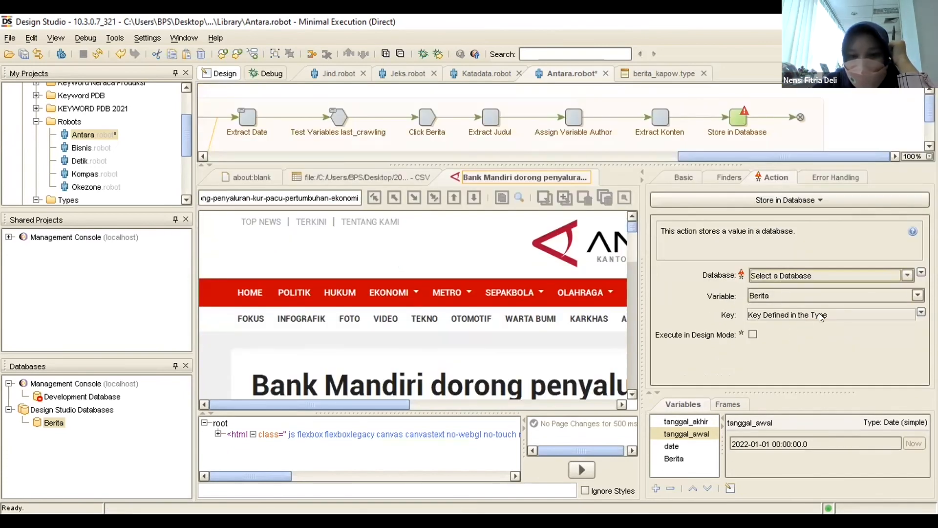
click(907, 275)
click(807, 292)
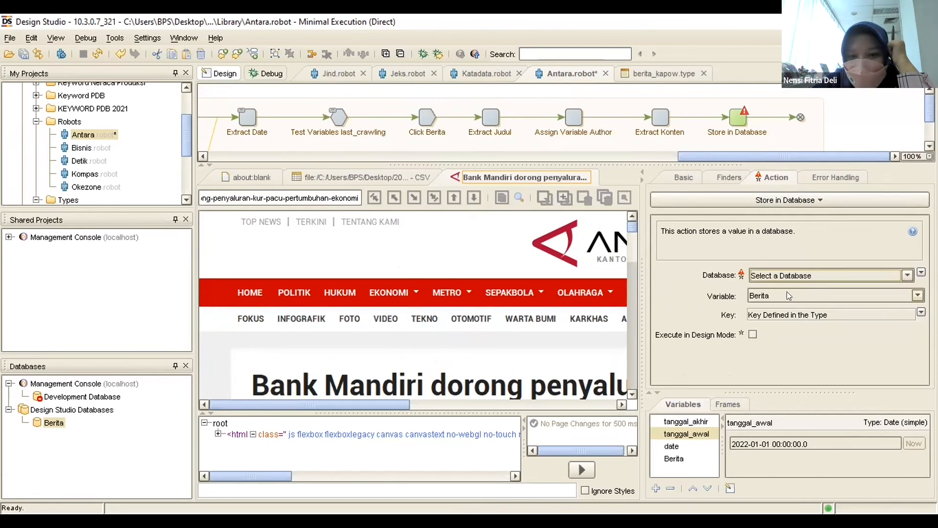
click(786, 291)
click(785, 290)
click(786, 276)
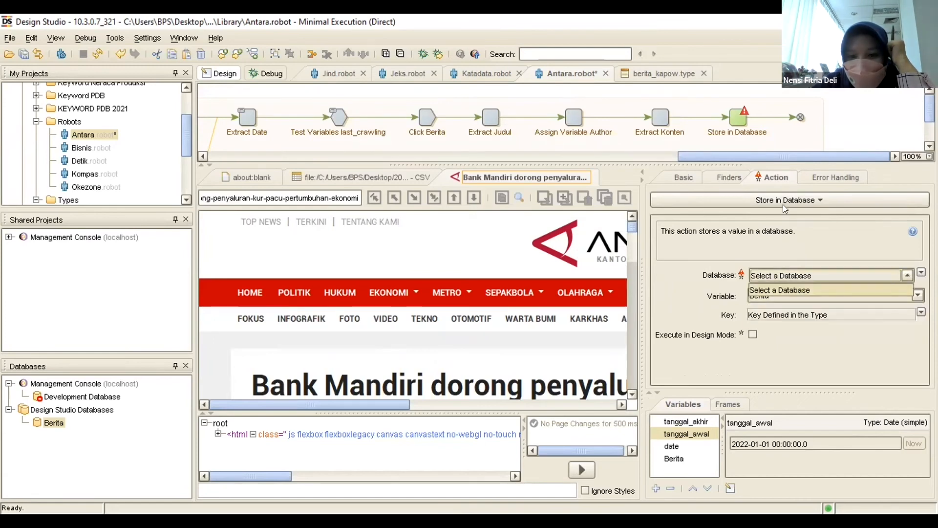
Reapply the Store in Database action from the Database category and recheck its available databases.
click(783, 204)
mouse_move(783, 197)
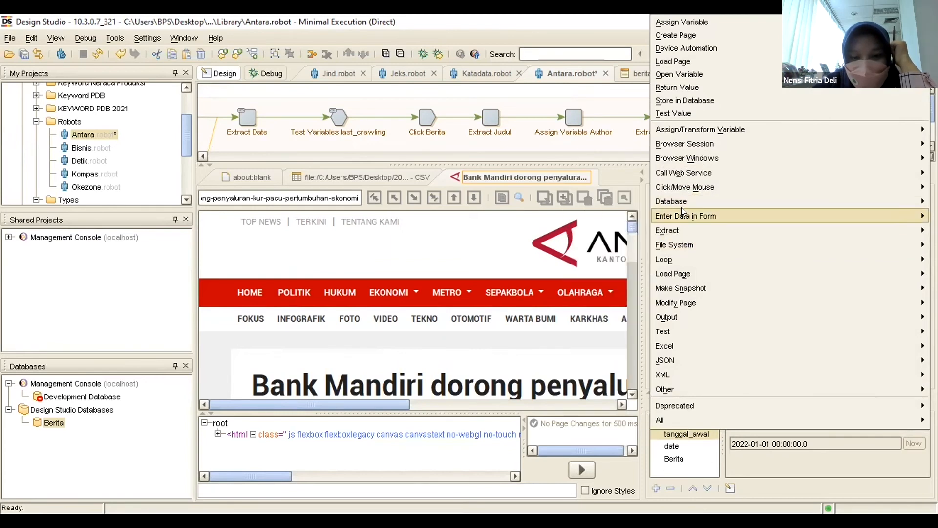
mouse_move(681, 201)
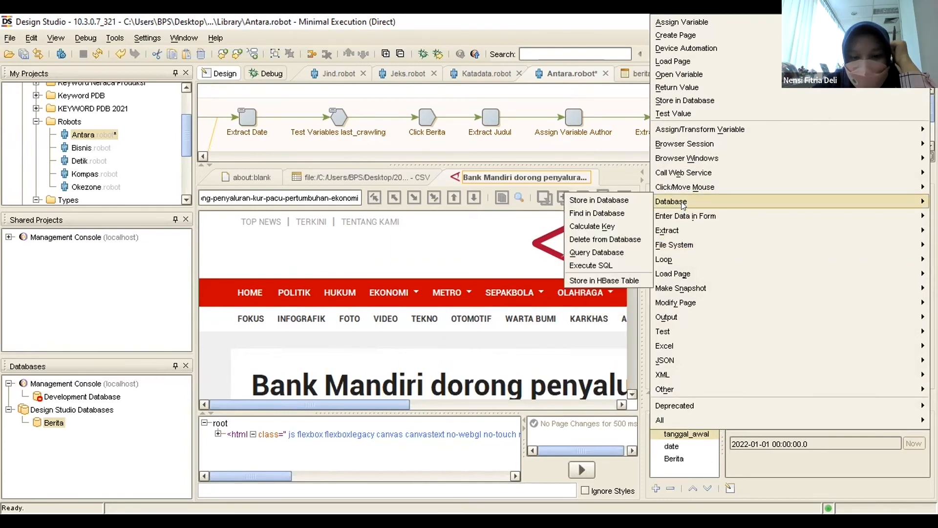
click(608, 200)
click(807, 273)
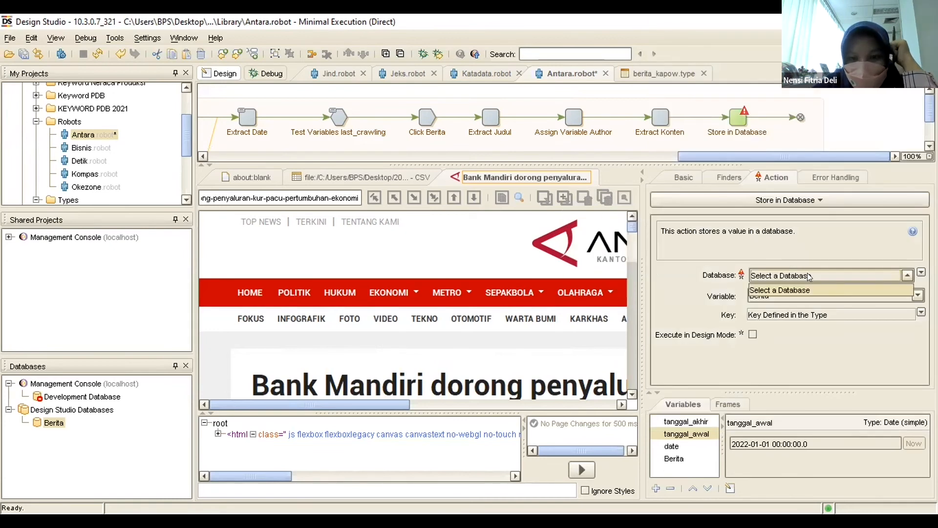
click(870, 290)
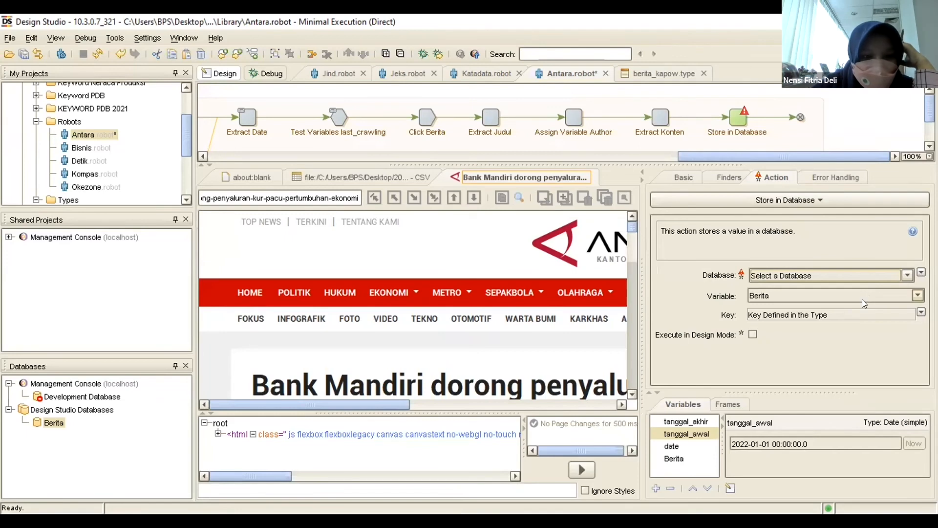
Examine the database source types and the database mappings offered in the Store in Database step.
click(907, 275)
click(921, 275)
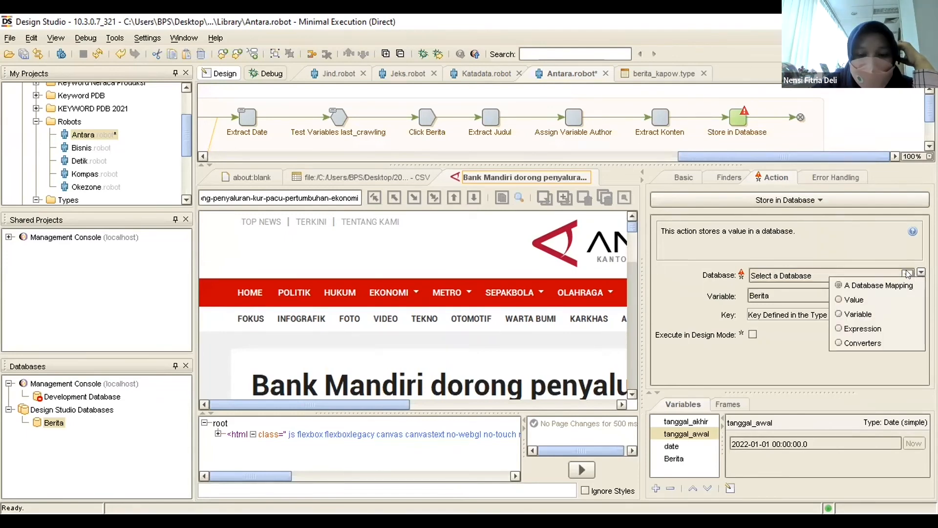
click(907, 275)
click(819, 290)
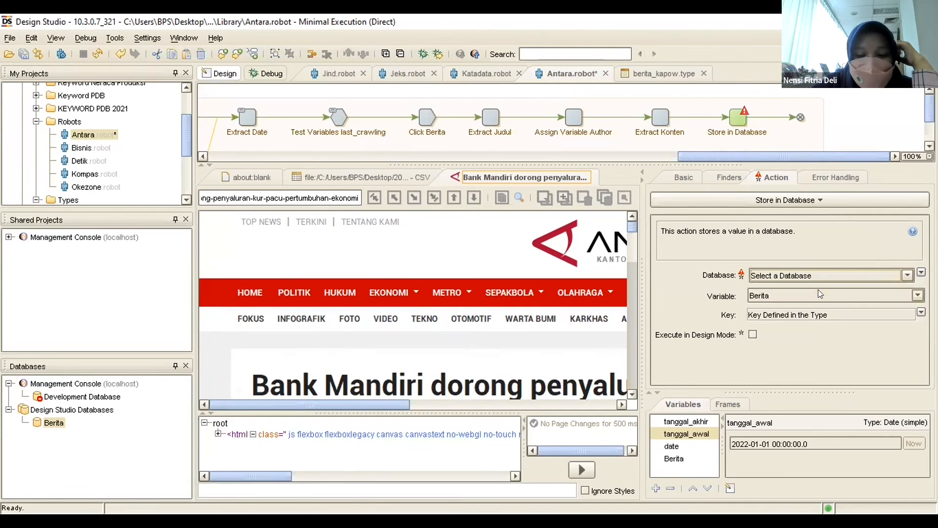
click(762, 275)
click(772, 274)
click(780, 280)
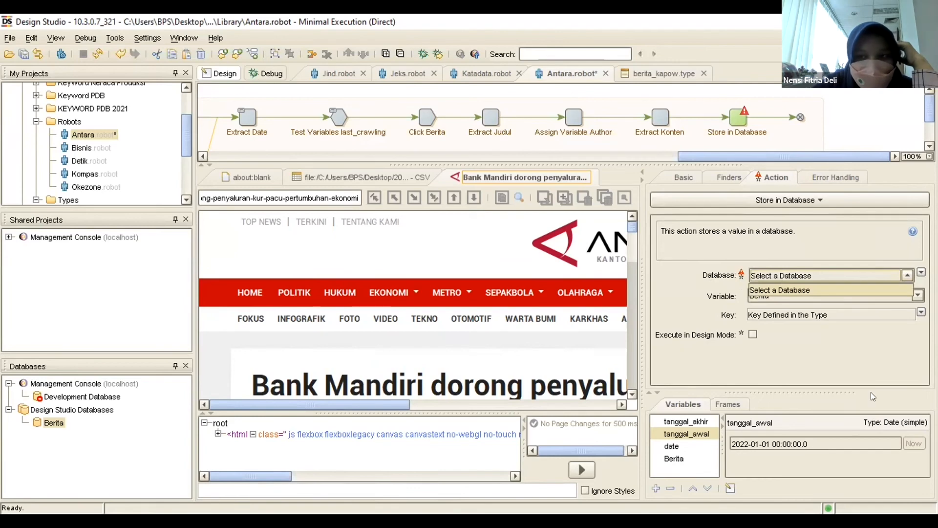
click(802, 279)
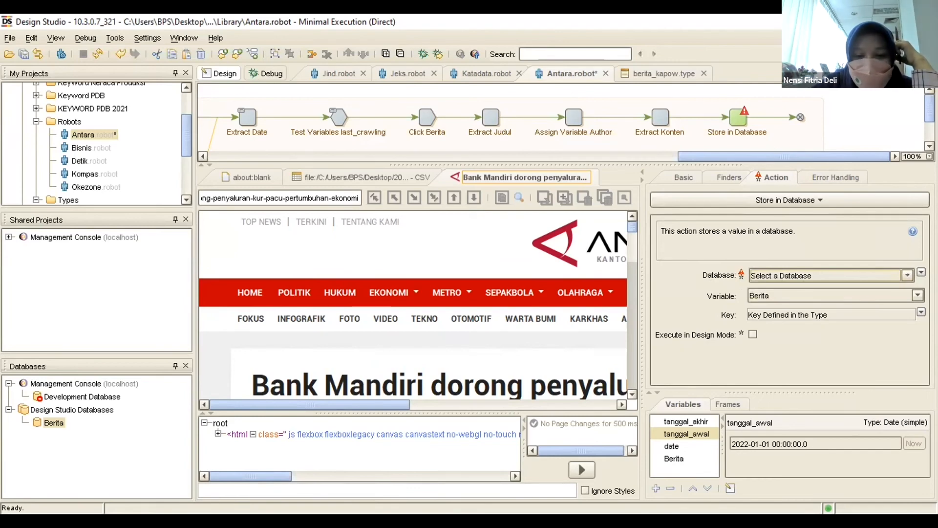
Cancel closing the program, and close the Antara robot with its changes saved.
click(923, 22)
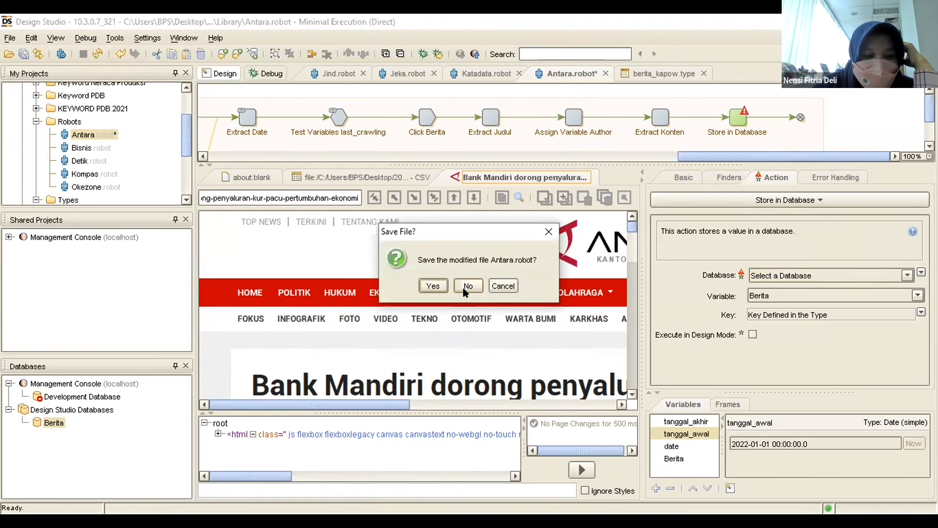
click(504, 286)
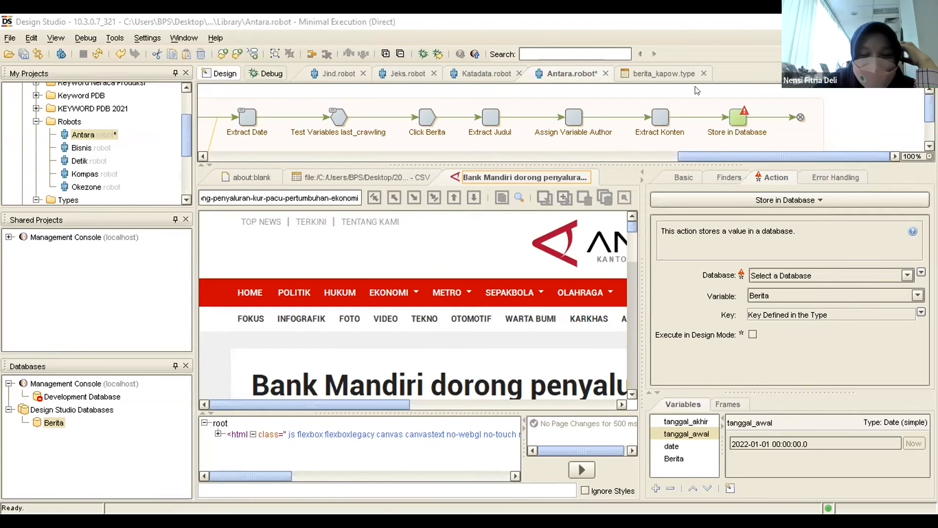
click(606, 73)
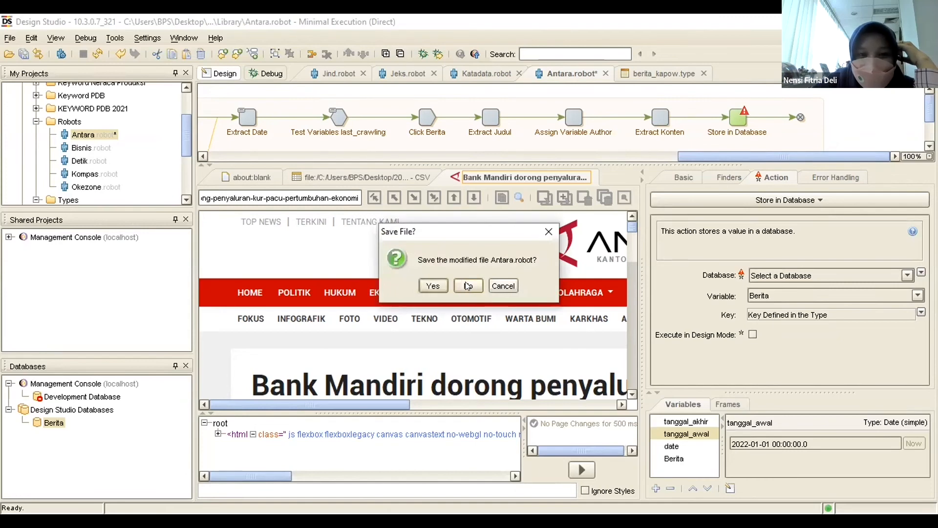
click(434, 286)
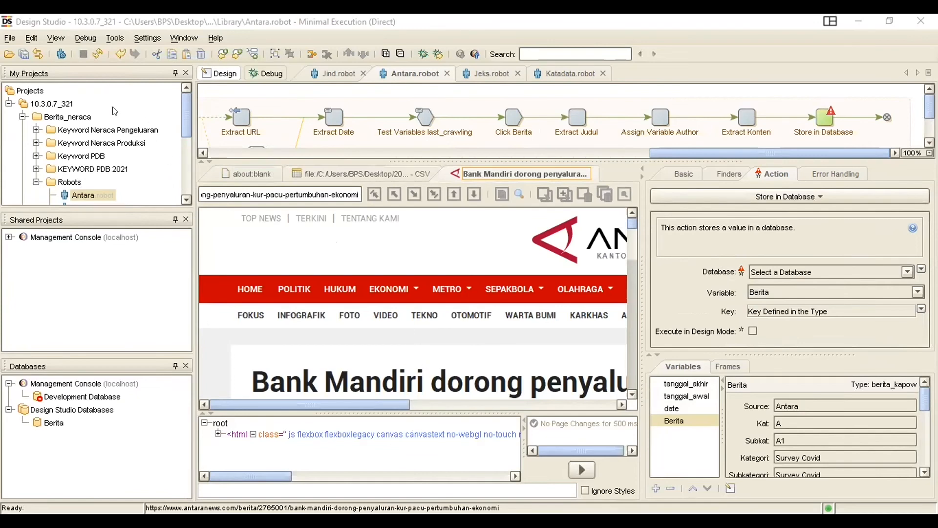
Add the Berita database to the 10.3.0.7_321 project with the mapping name mydatabase.
right_click(48, 427)
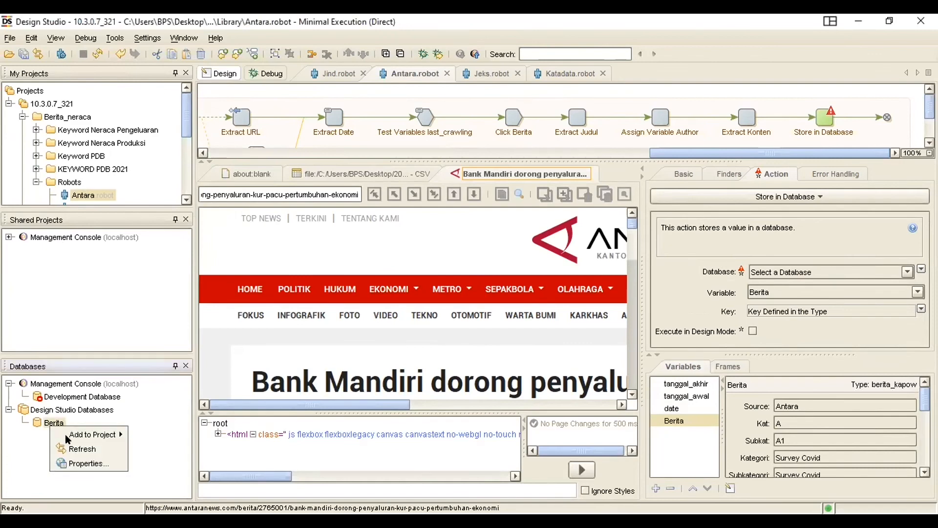
mouse_move(115, 434)
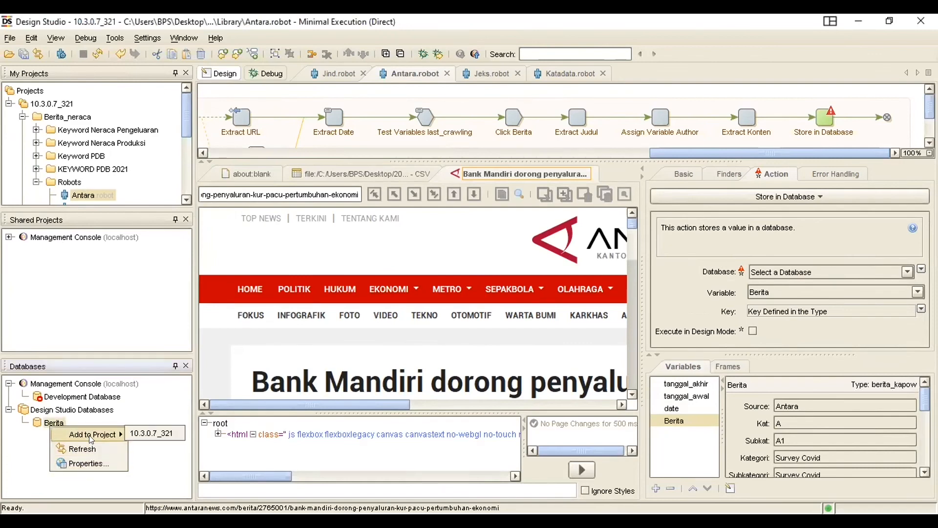
click(149, 434)
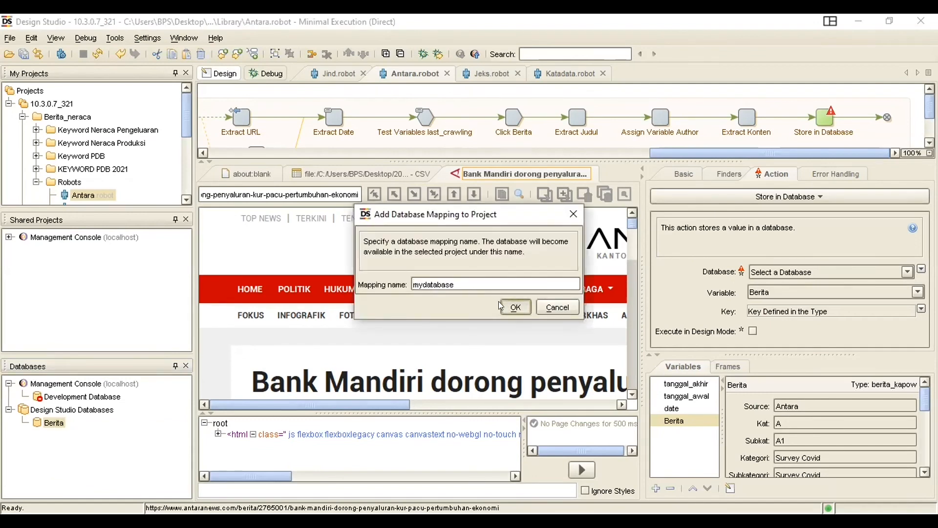
key(Return)
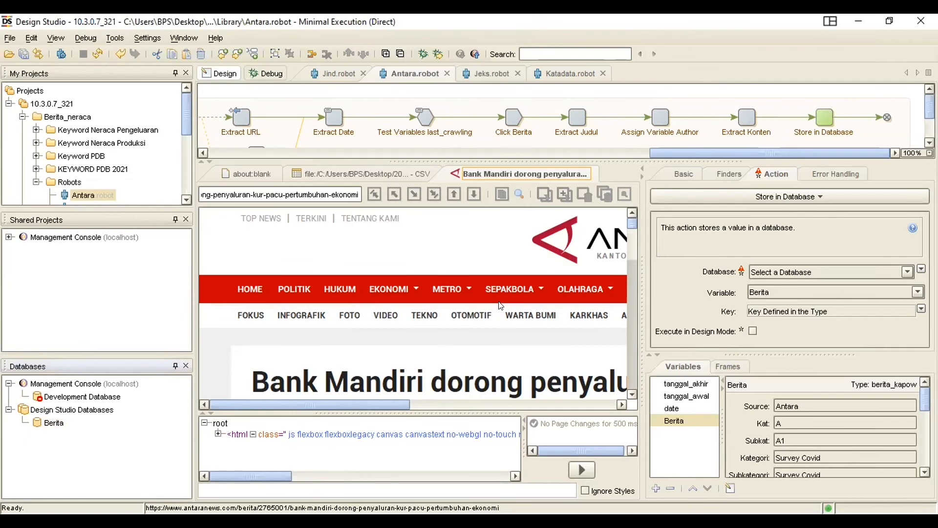
Reselect the Store in Database step, reapply its action type, and set its database to mydatabase (Berita).
click(743, 119)
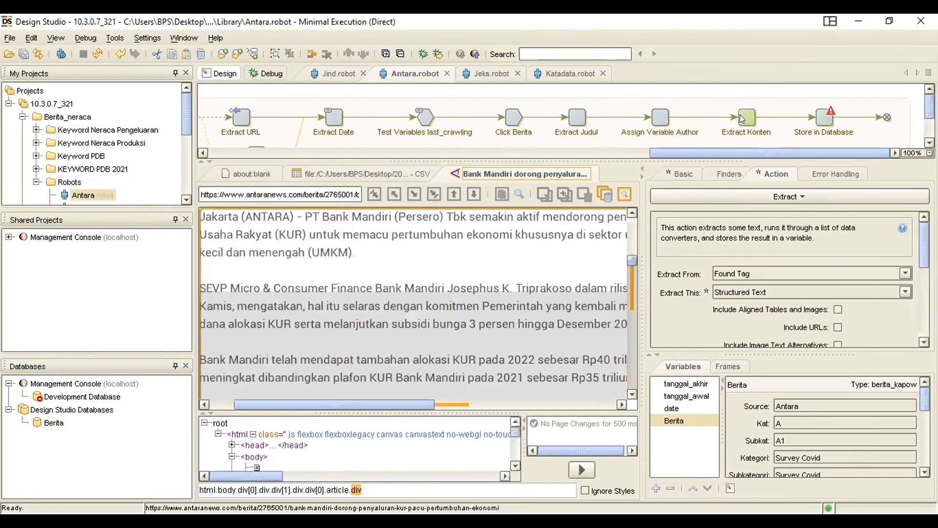
click(823, 119)
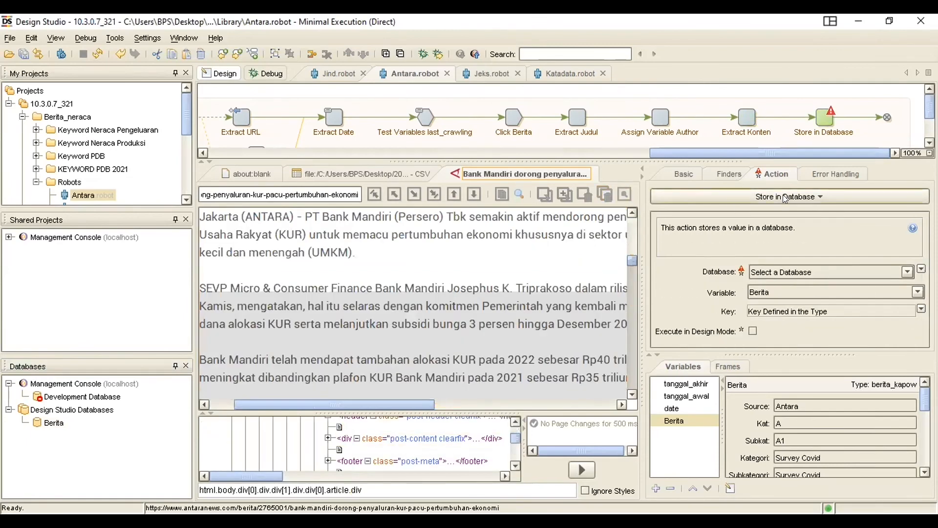
click(786, 197)
mouse_move(694, 205)
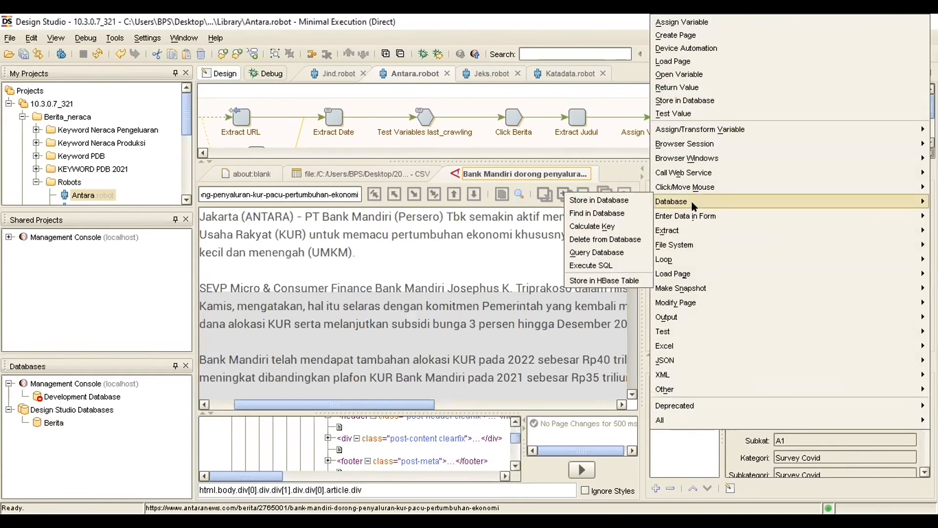
click(619, 202)
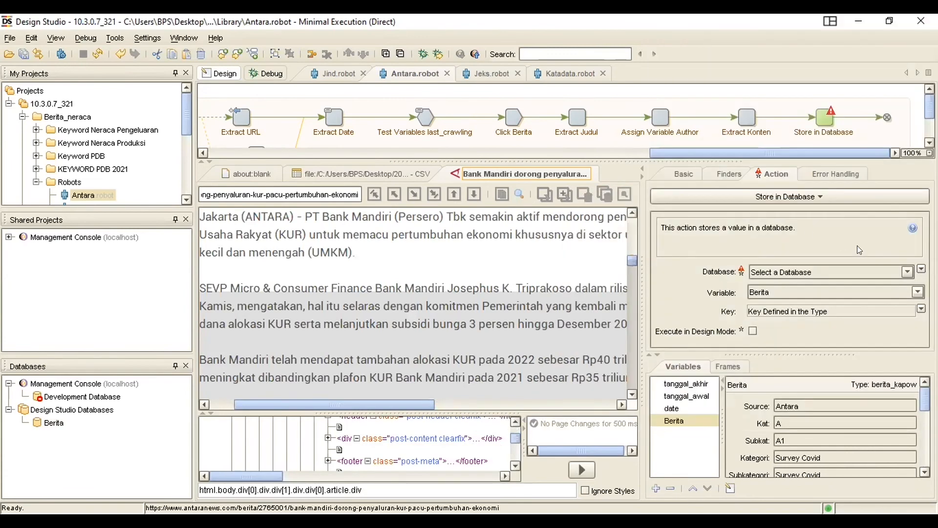
click(872, 268)
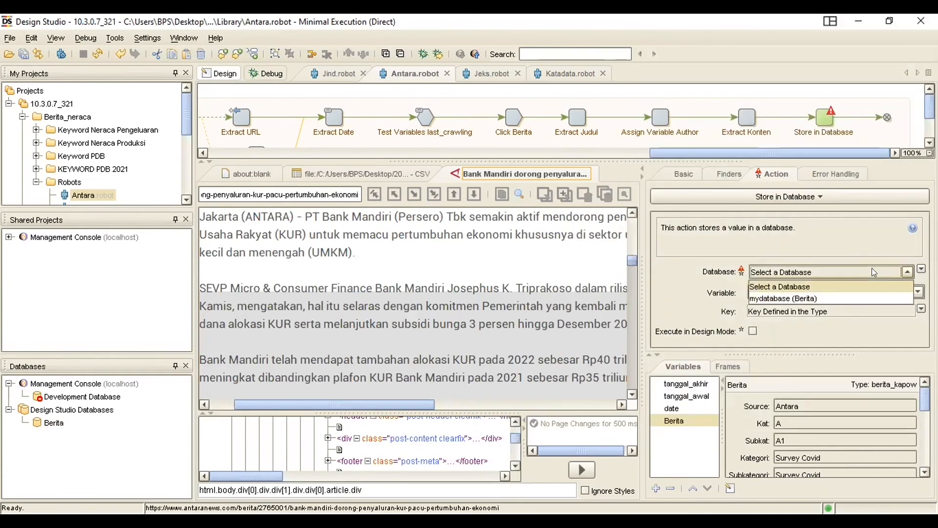
click(797, 299)
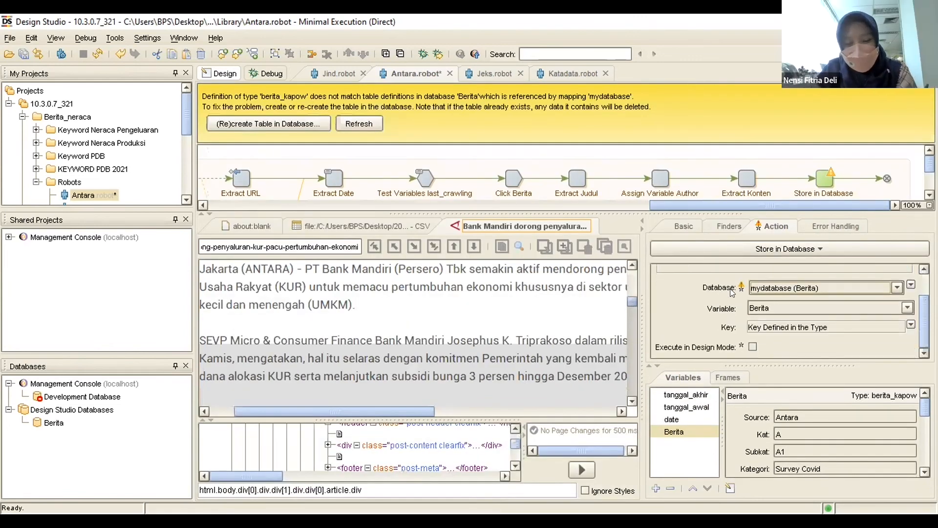
Review the Store in Database settings and its database choices, keeping mydatabase (Berita).
scroll(729, 289, down, 2)
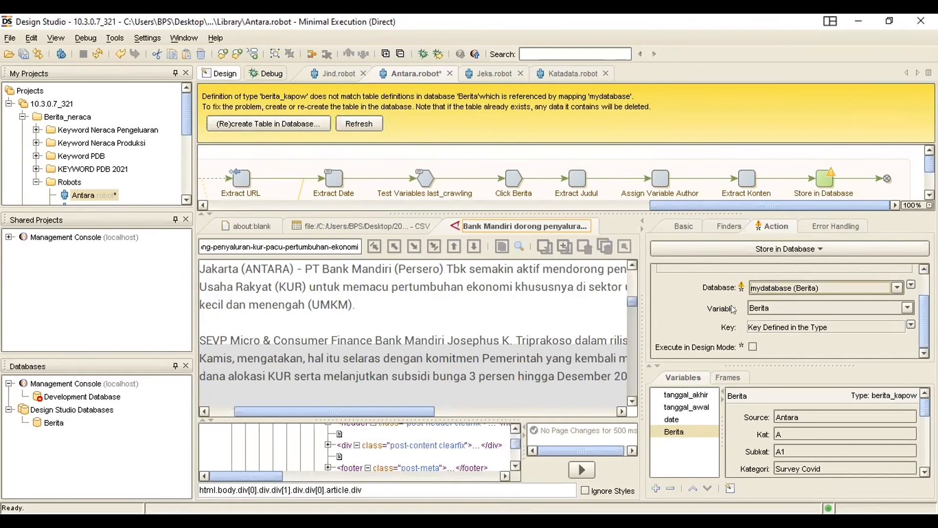
click(781, 308)
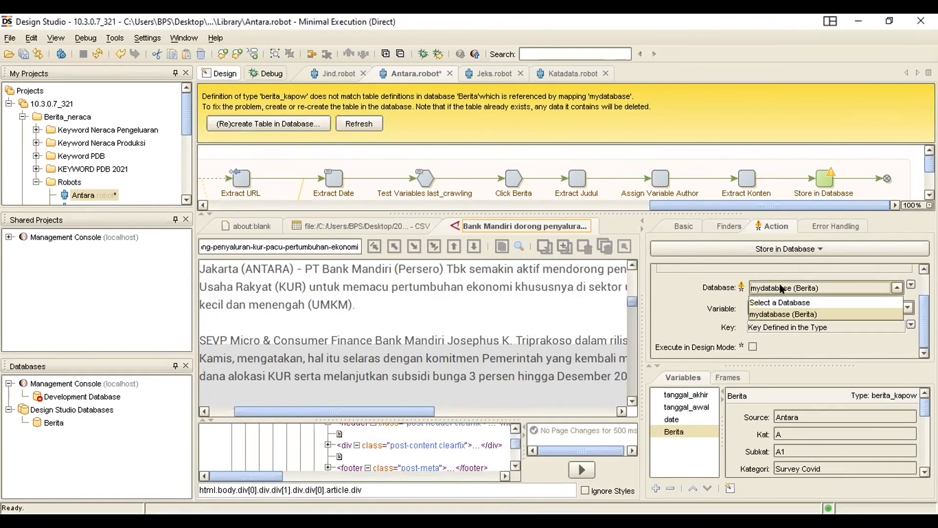
click(784, 316)
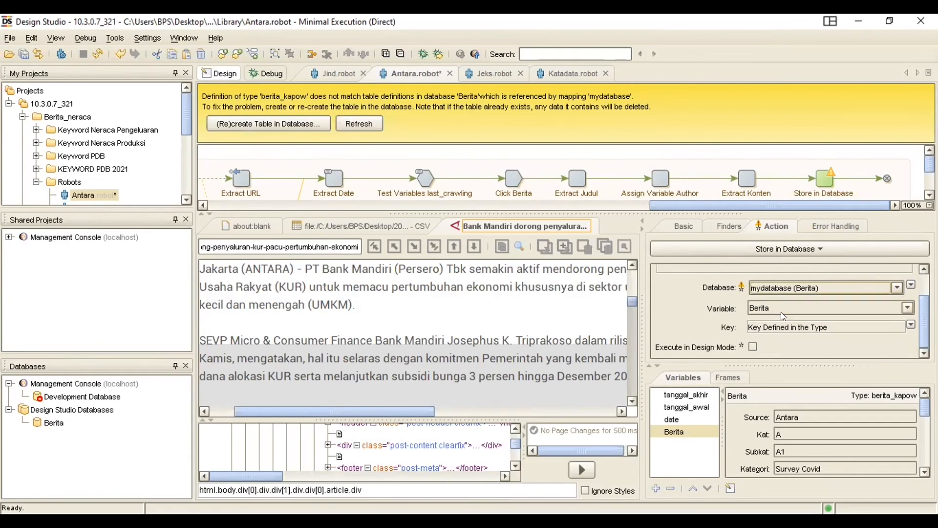
Look through the Berita database's project mapping options and the action types available for the Store in Database step.
right_click(52, 423)
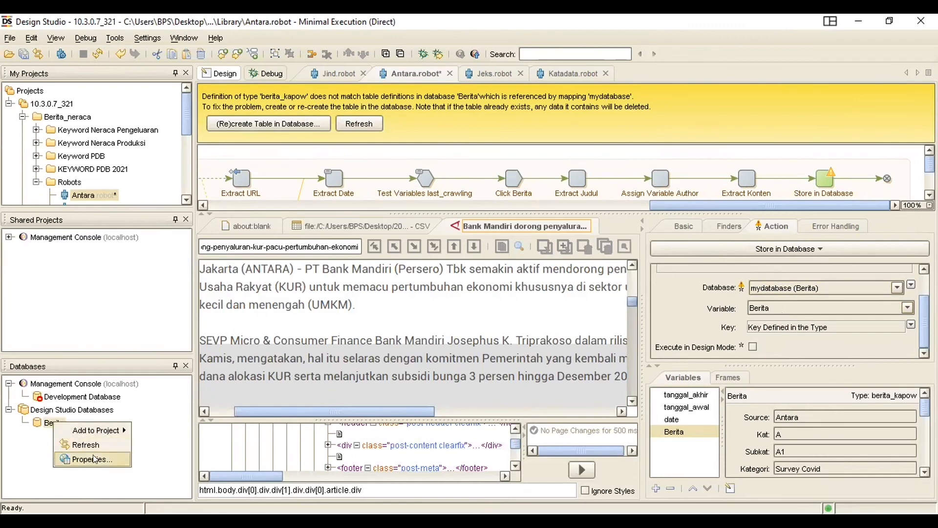
mouse_move(98, 430)
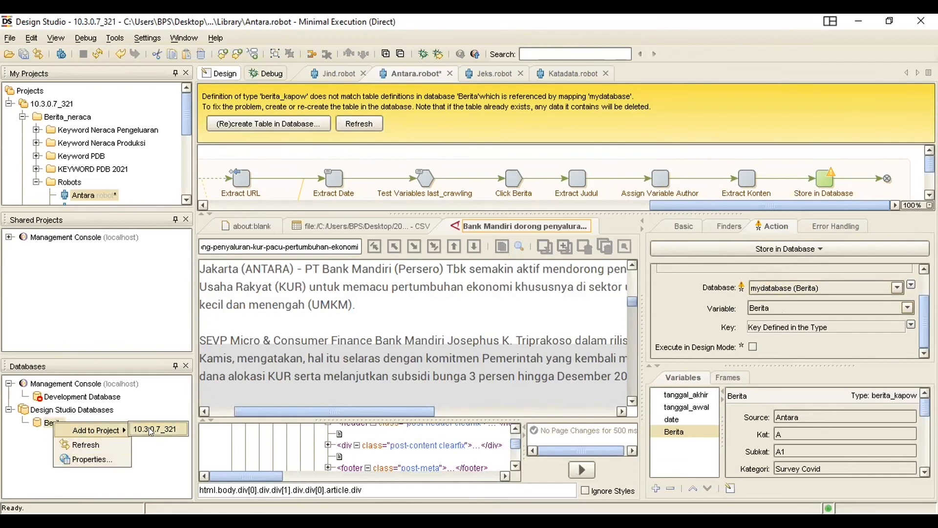
click(160, 458)
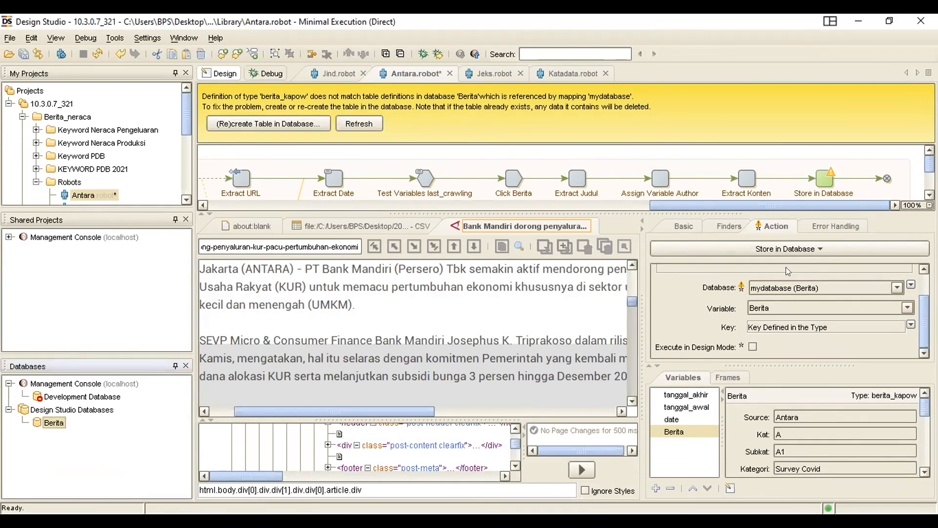
click(800, 252)
mouse_move(752, 275)
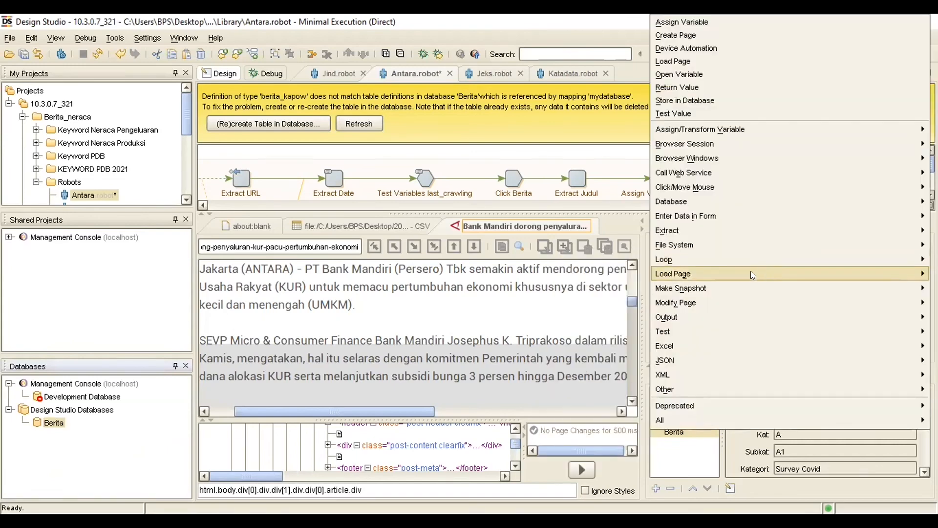
key(Escape)
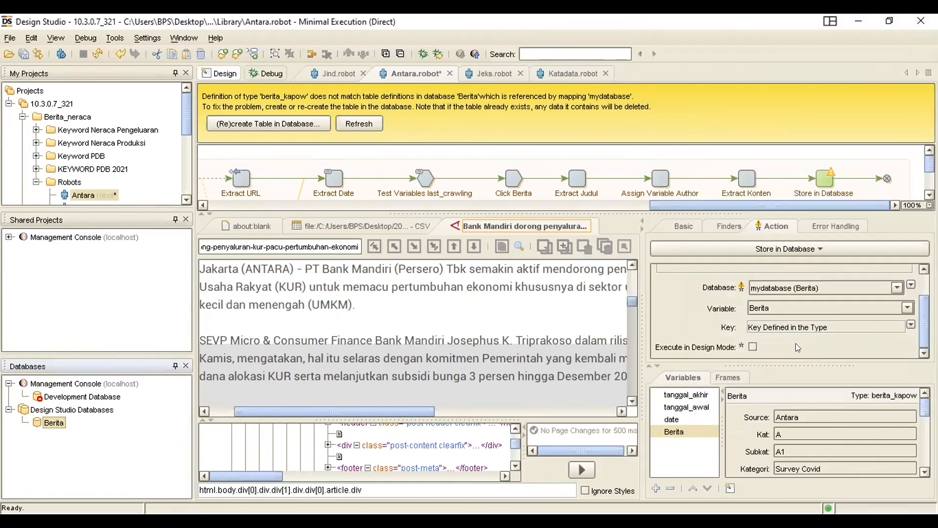
Create the berita_kapow table in the Berita database by executing the generated SQL statement, without dropping an existing table.
drag(631, 302, 631, 270)
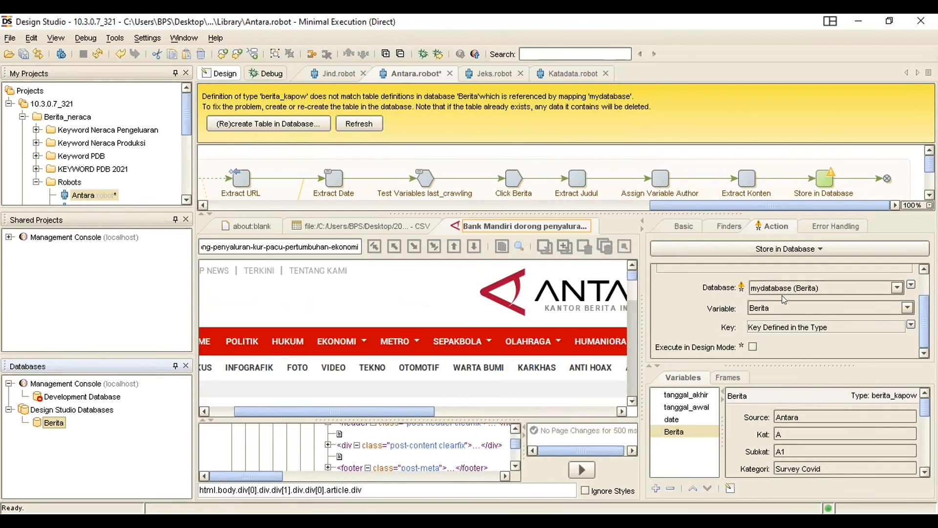
click(266, 124)
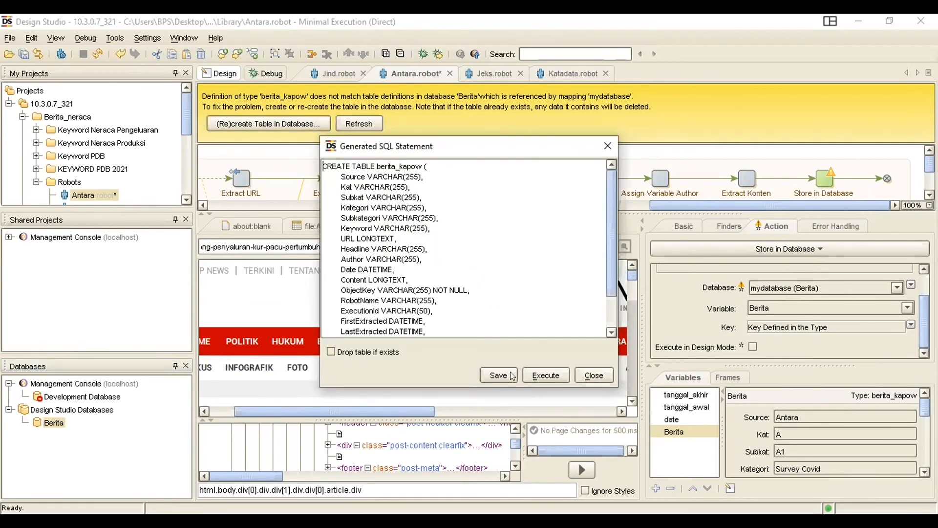
click(555, 376)
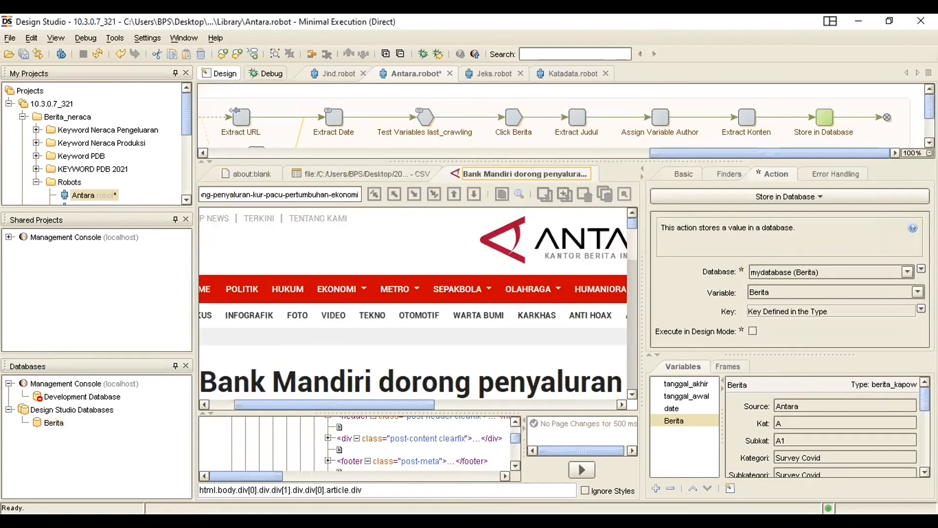
Switch the Antara robot to debug mode and run it.
key(alt+Tab)
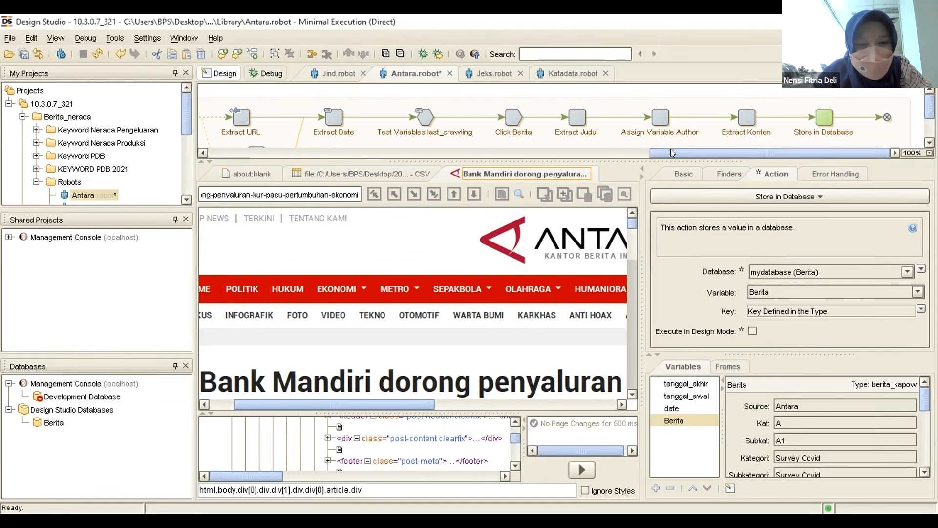
drag(671, 148, 710, 150)
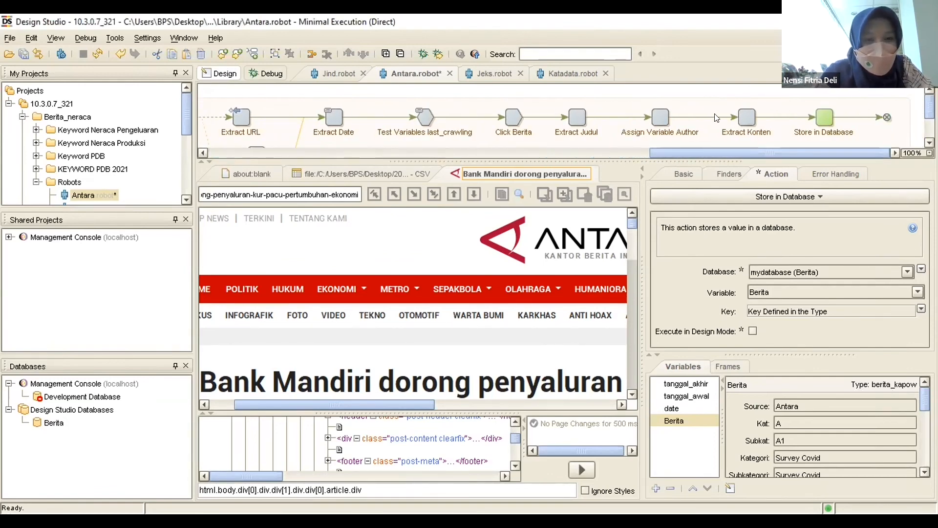
click(422, 54)
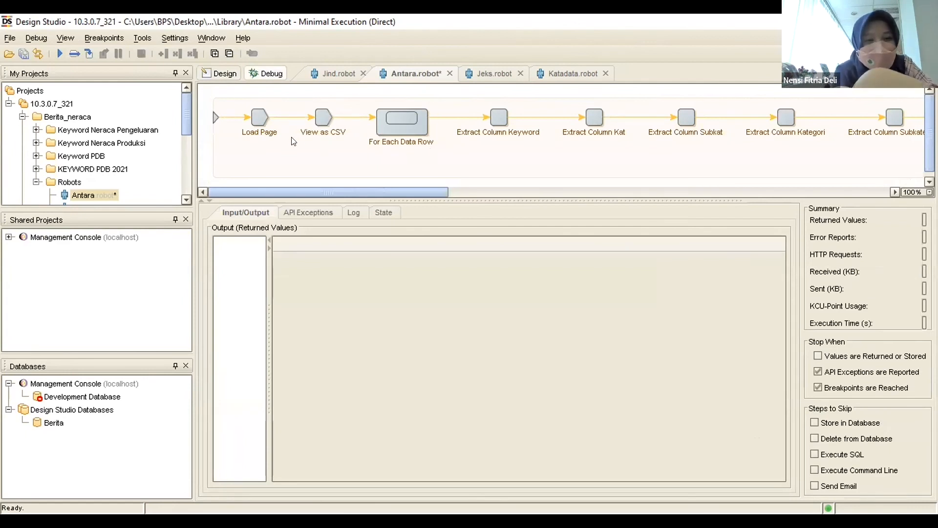
click(60, 54)
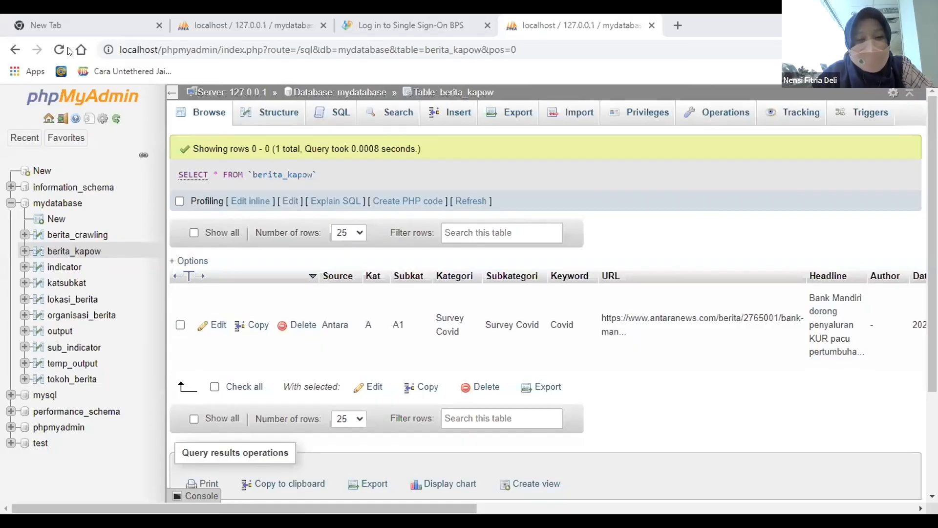
In phpMyAdmin, look through the rows of mydatabase's berita_kapow table and reload the page to check for newly stored news.
scroll(443, 318, down, 8)
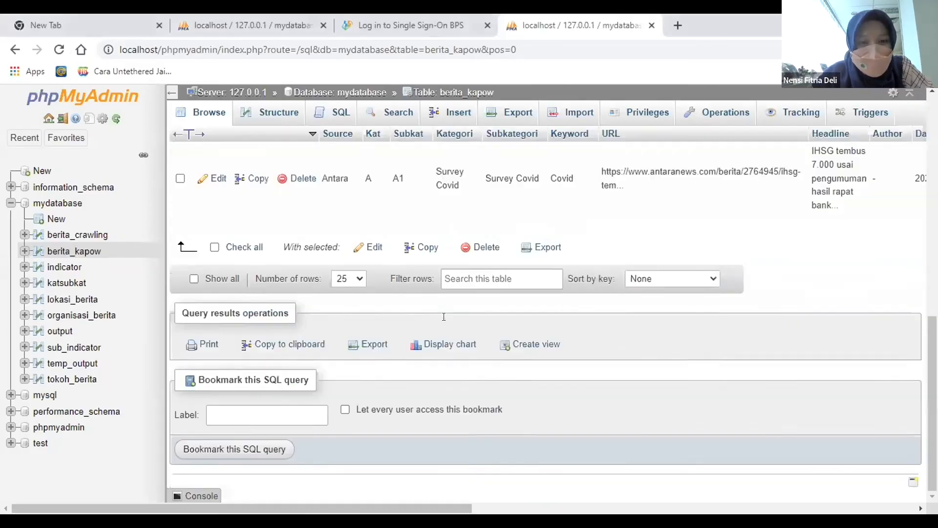
scroll(443, 317, up, 7)
scroll(442, 317, down, 4)
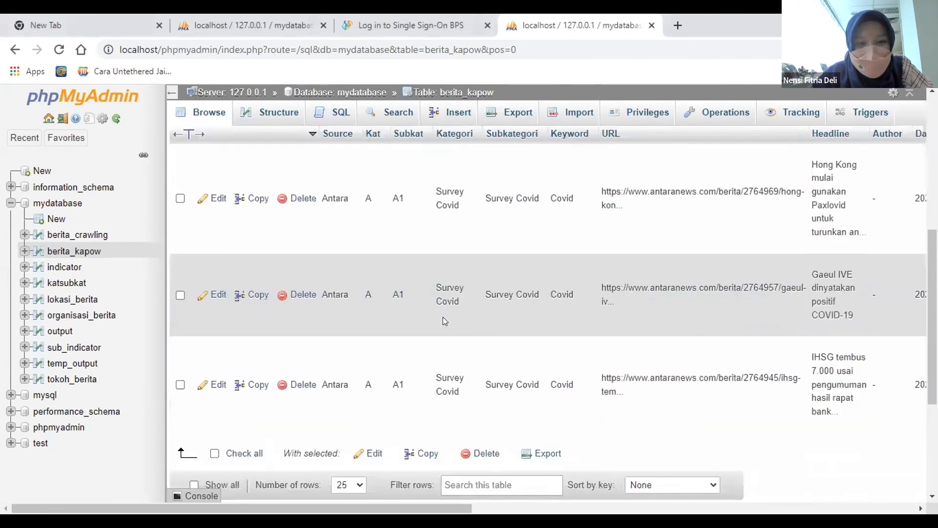
scroll(443, 316, up, 1)
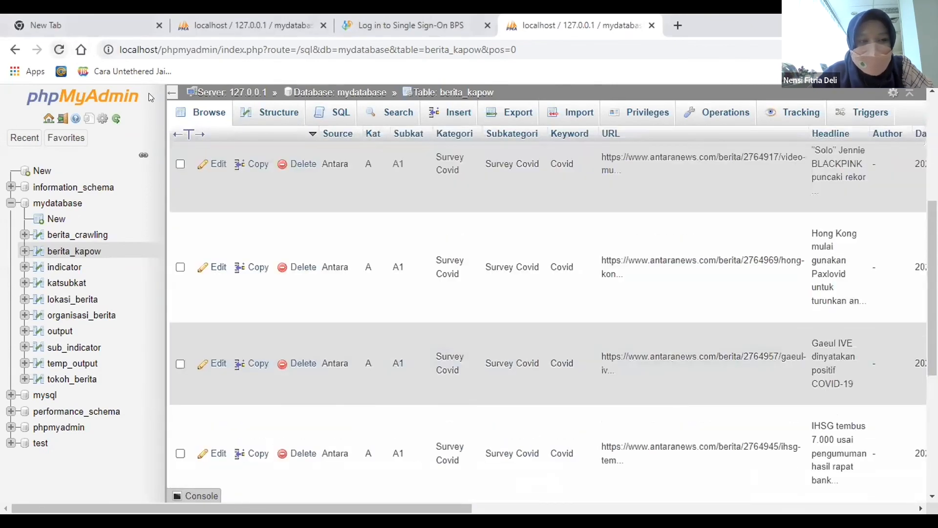
click(59, 50)
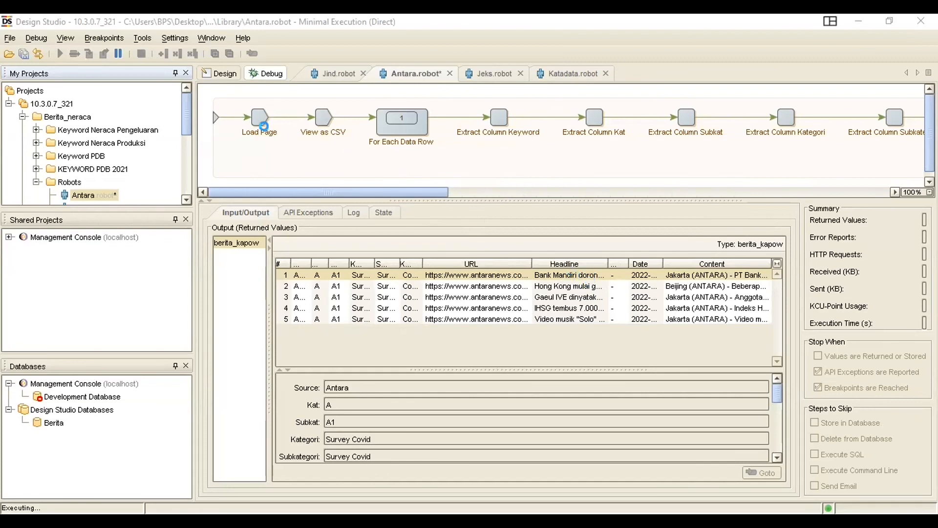
Switch back to Design Studio, stop the Antara robot's run, and reset the debug session.
click(115, 52)
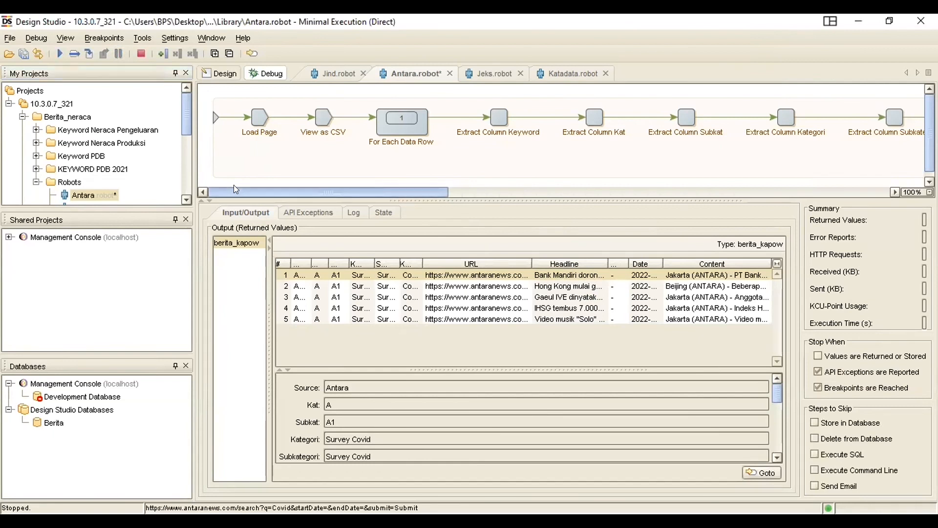
click(142, 54)
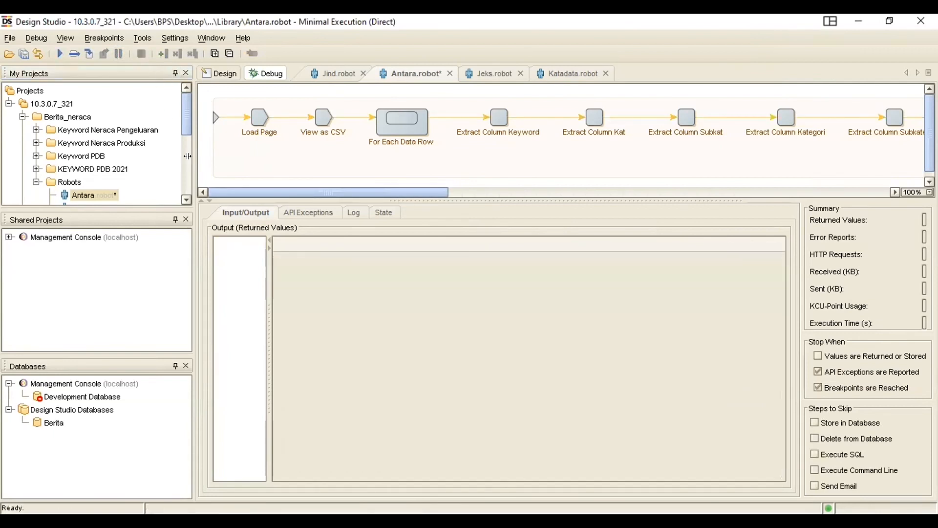
mouse_move(244, 193)
mouse_down()
mouse_move(287, 196)
mouse_move(234, 203)
mouse_up()
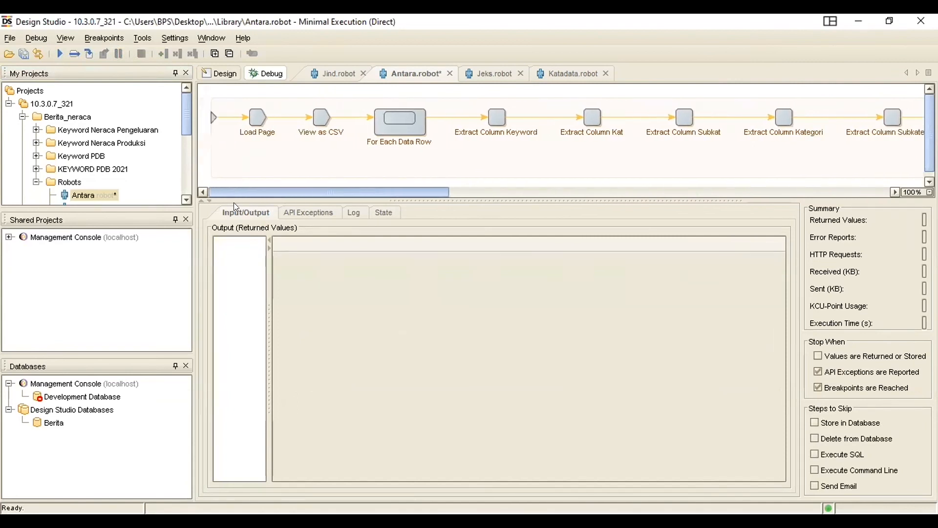